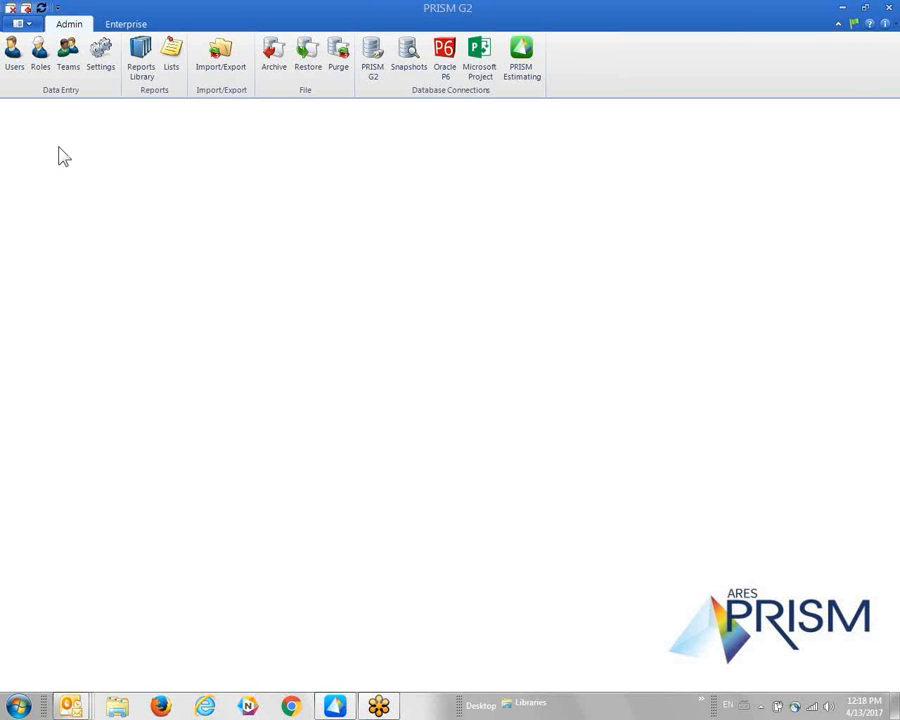
- Open the recent project SD_TEMPLATE, the Space & Defense Template Project
{"action": "left_click", "coordinate": [31, 27]}
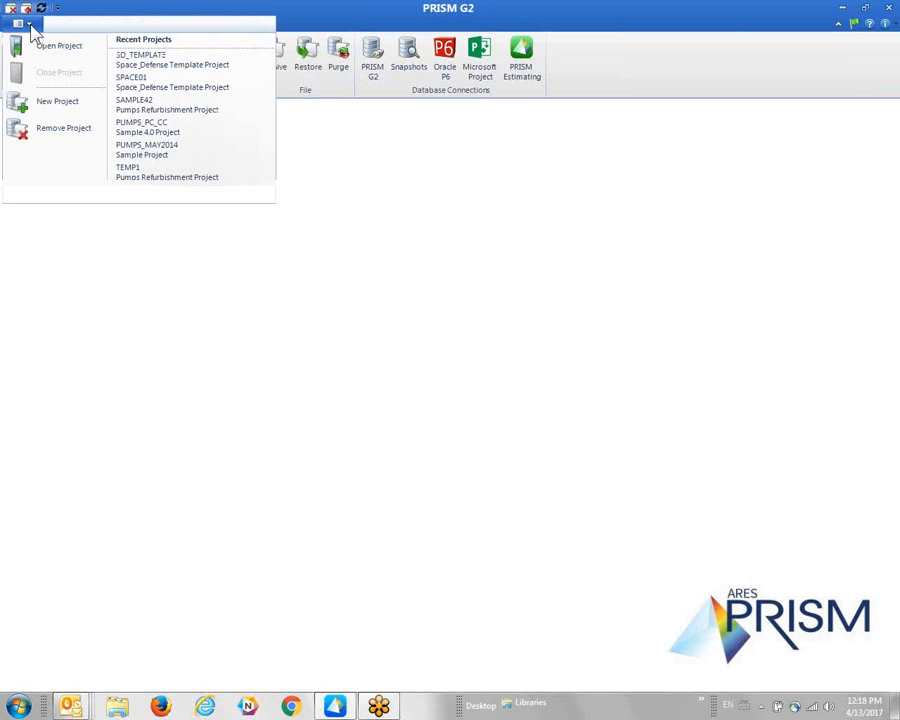
{"action": "left_click", "coordinate": [197, 68]}
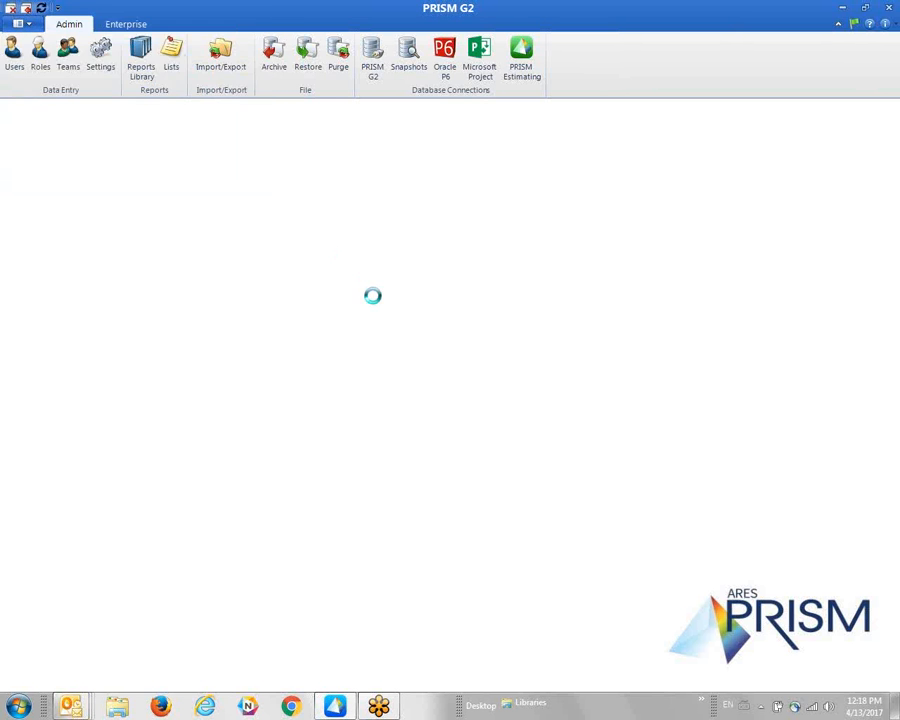
{"action": "left_click", "coordinate": [480, 410]}
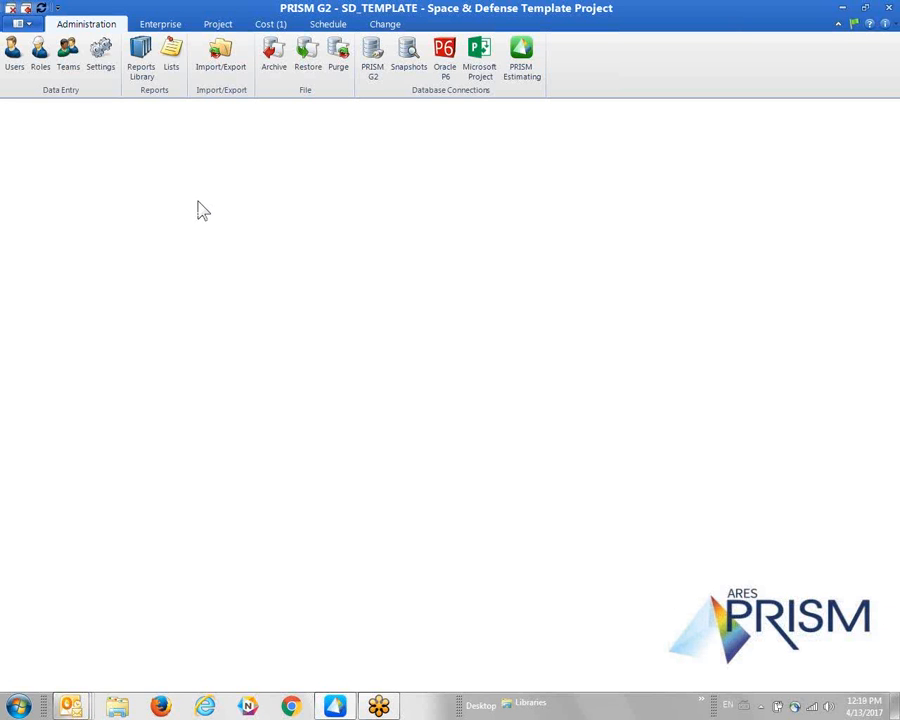
- Open the template project's Control Elements definitions
{"action": "left_click", "coordinate": [218, 24]}
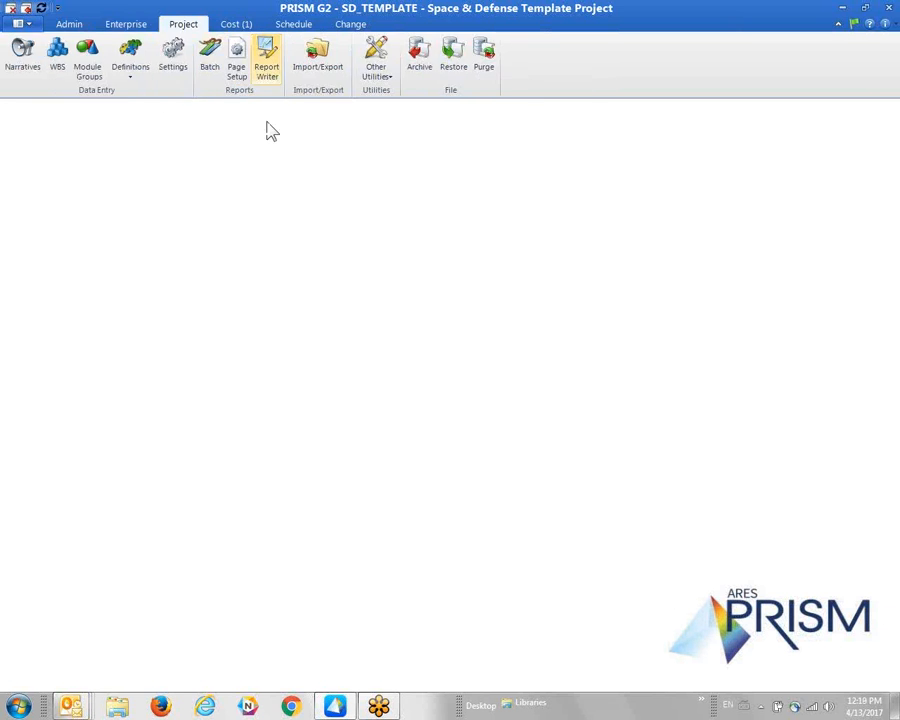
{"action": "left_click", "coordinate": [130, 70]}
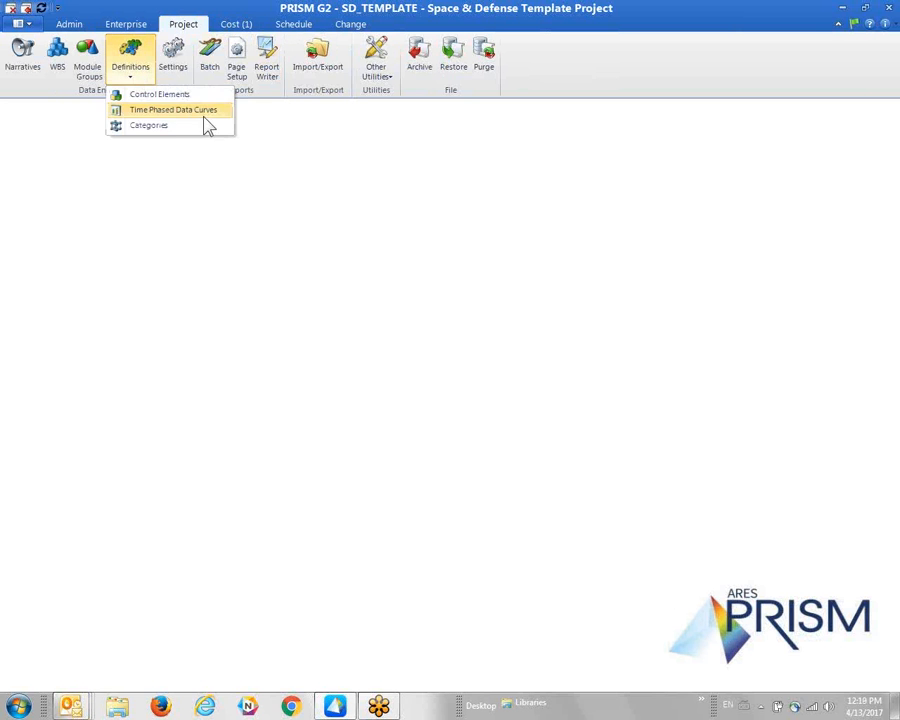
{"action": "left_click", "coordinate": [200, 110]}
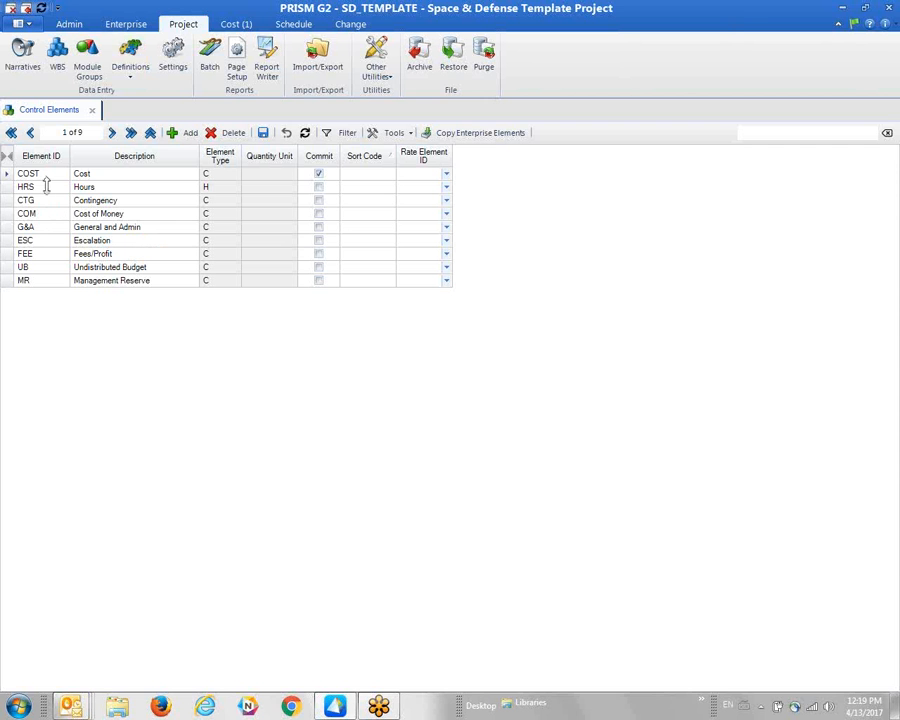
- Examine the template's control elements one by one, from hours to management reserve and cost, and close the list
{"action": "left_click", "coordinate": [46, 188]}
{"action": "left_click", "coordinate": [48, 200]}
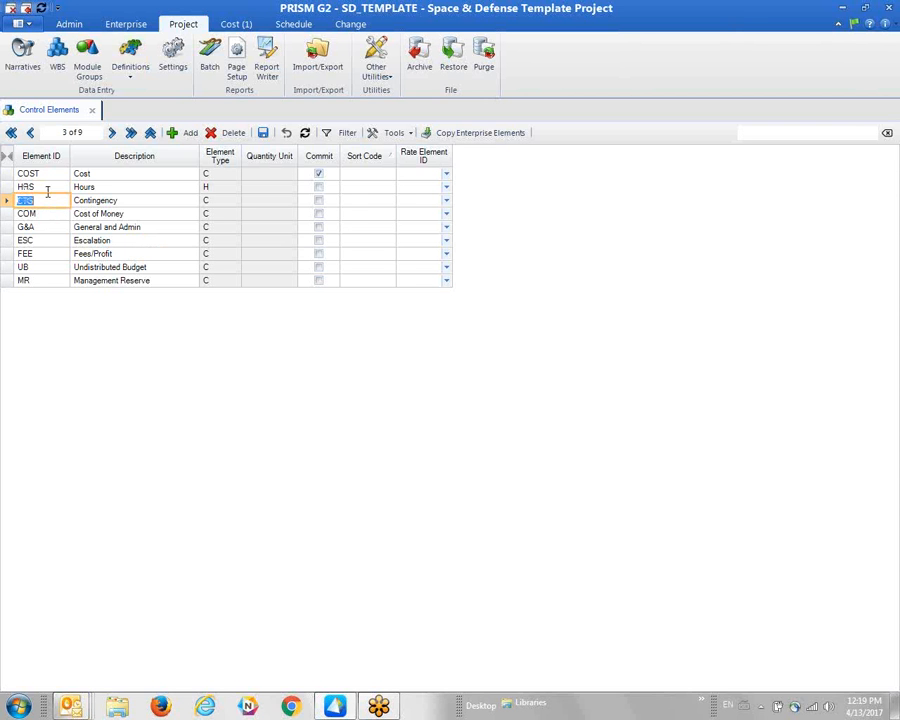
{"action": "left_click", "coordinate": [27, 213]}
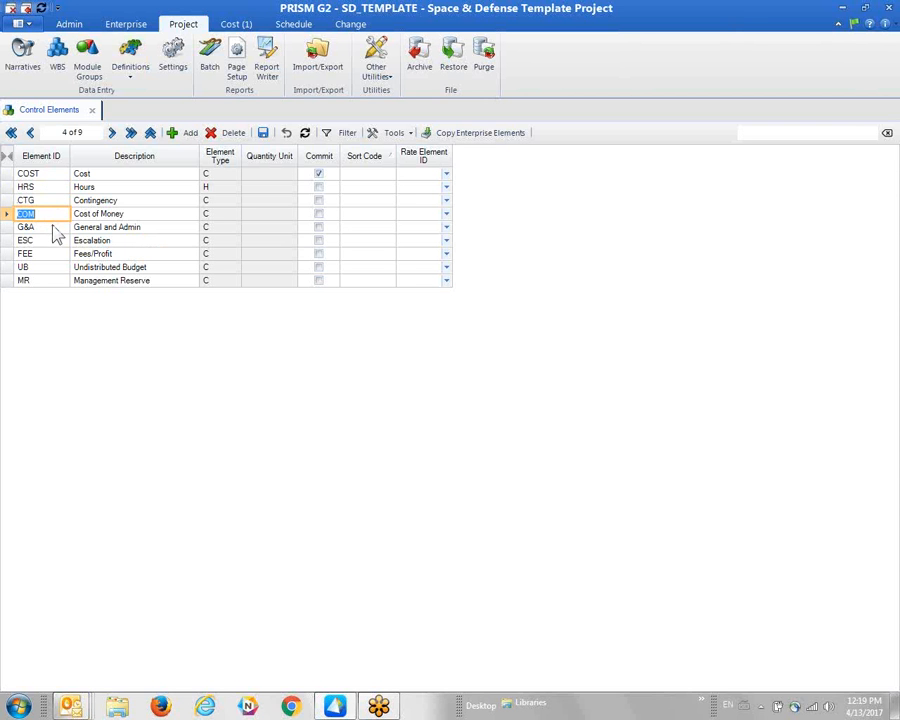
{"action": "left_click", "coordinate": [54, 227]}
{"action": "left_click", "coordinate": [50, 240]}
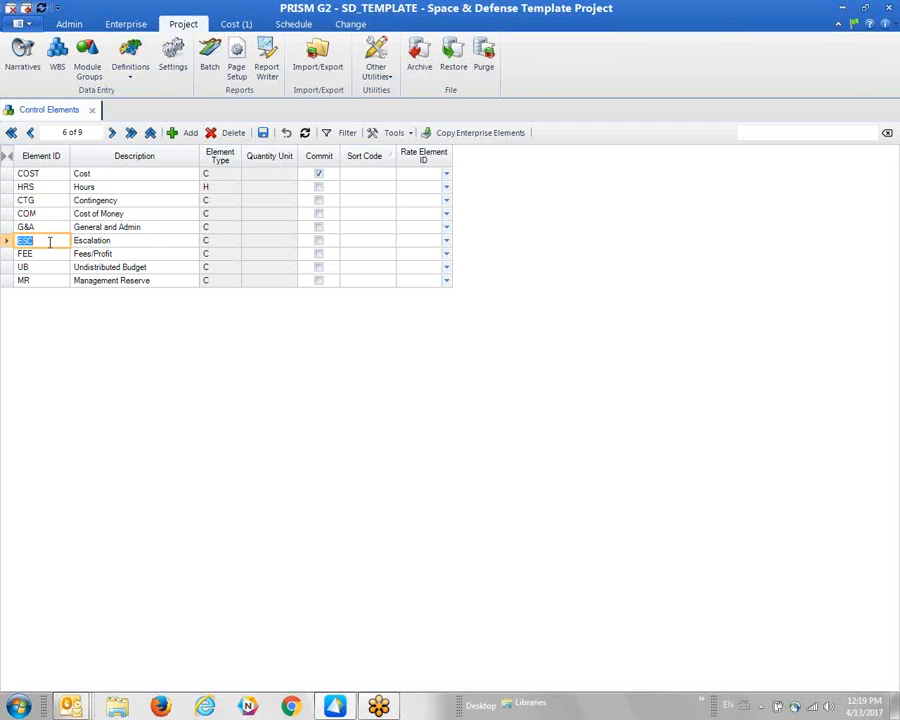
{"action": "left_click", "coordinate": [50, 253]}
{"action": "left_click", "coordinate": [55, 267]}
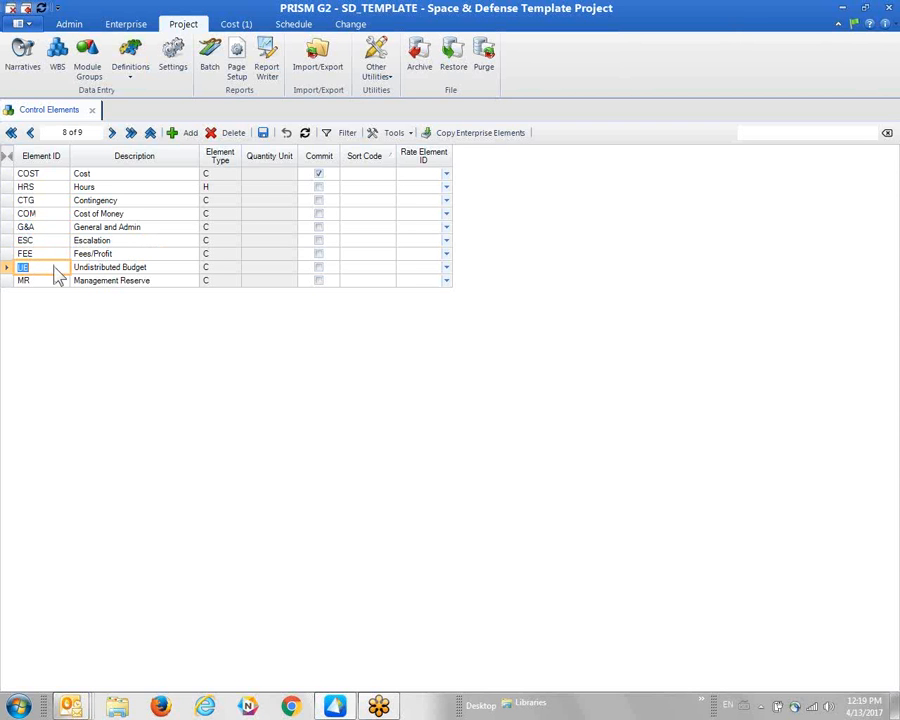
{"action": "left_click", "coordinate": [55, 280]}
{"action": "left_click", "coordinate": [61, 191]}
{"action": "left_click", "coordinate": [28, 176]}
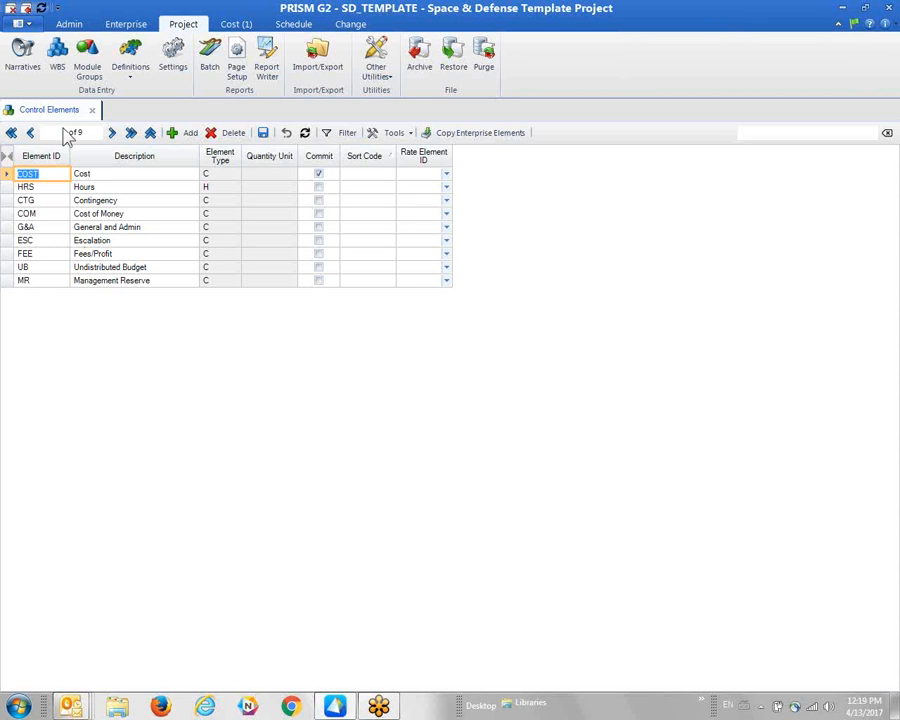
{"action": "left_click", "coordinate": [91, 110]}
- Examine the template's time phased data curves, including E_PURC, E_MIDDLE and BACK
{"action": "left_click", "coordinate": [144, 80]}
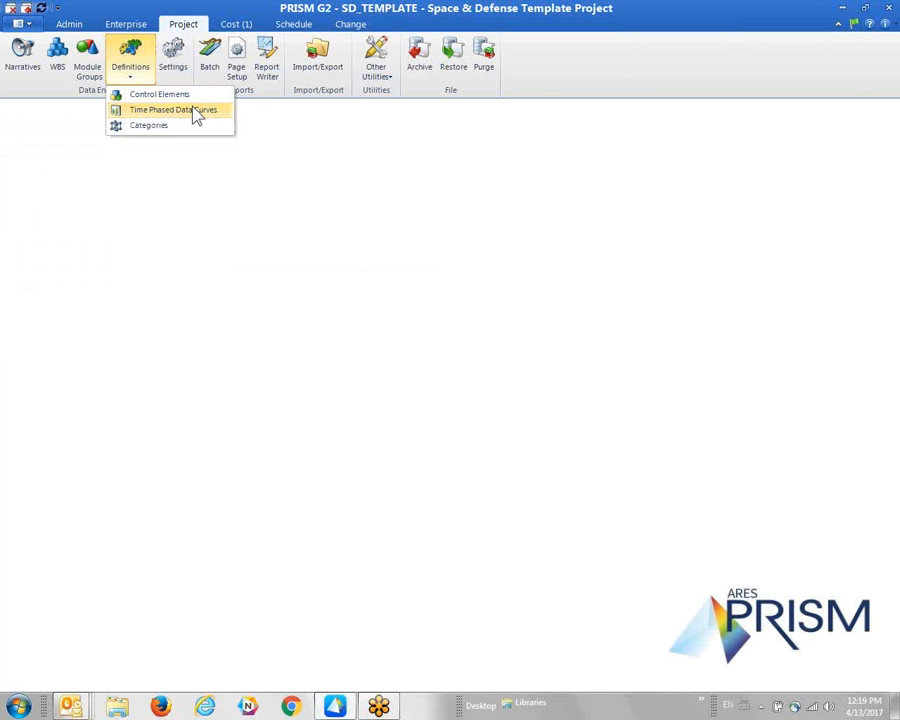
{"action": "left_click", "coordinate": [197, 111]}
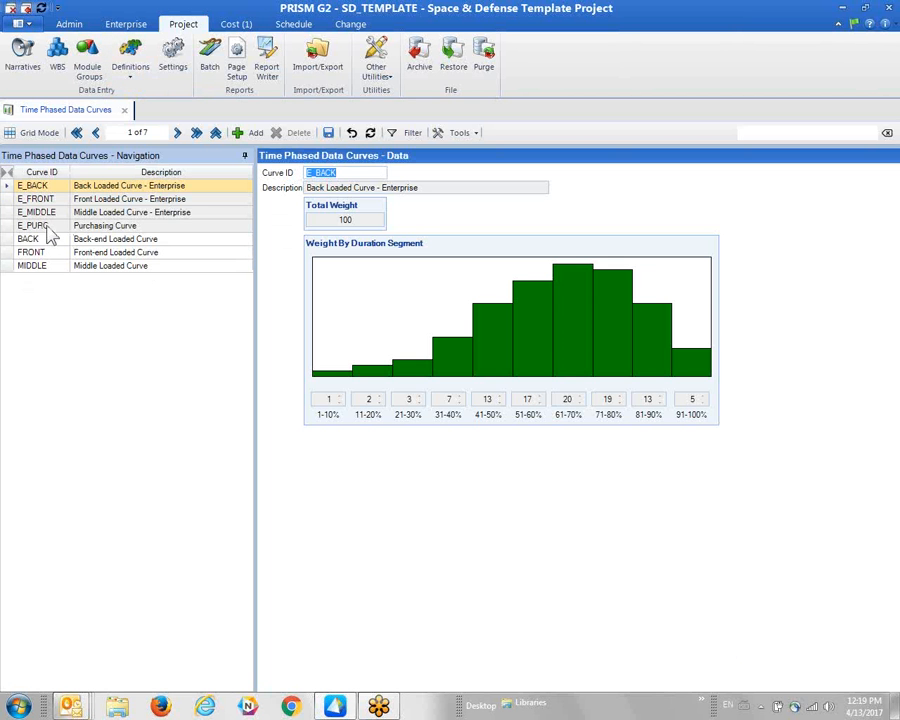
{"action": "left_click", "coordinate": [48, 227]}
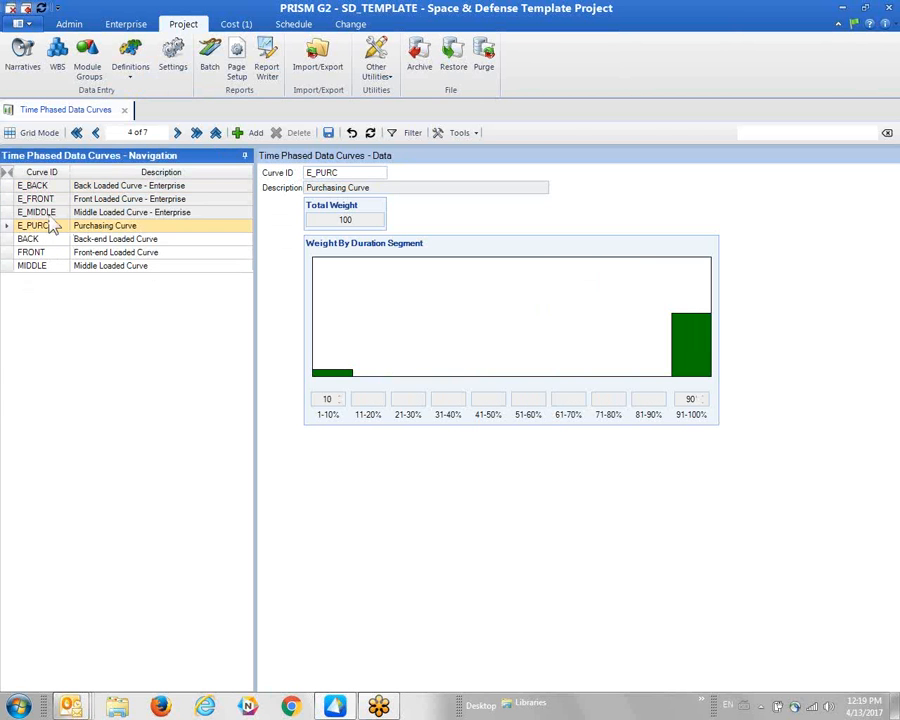
{"action": "left_click", "coordinate": [44, 212]}
{"action": "left_click", "coordinate": [54, 239]}
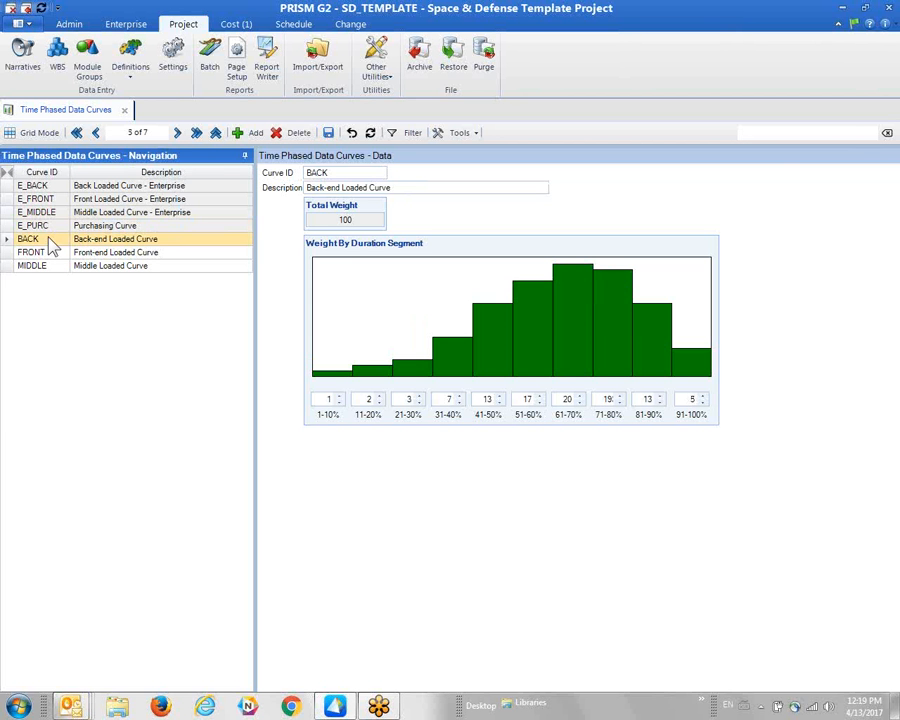
- Examine the template's category definitions, including the Canadian CADD operator, instrumentation and piping designer categories
{"action": "left_click", "coordinate": [130, 68]}
{"action": "left_click", "coordinate": [184, 125]}
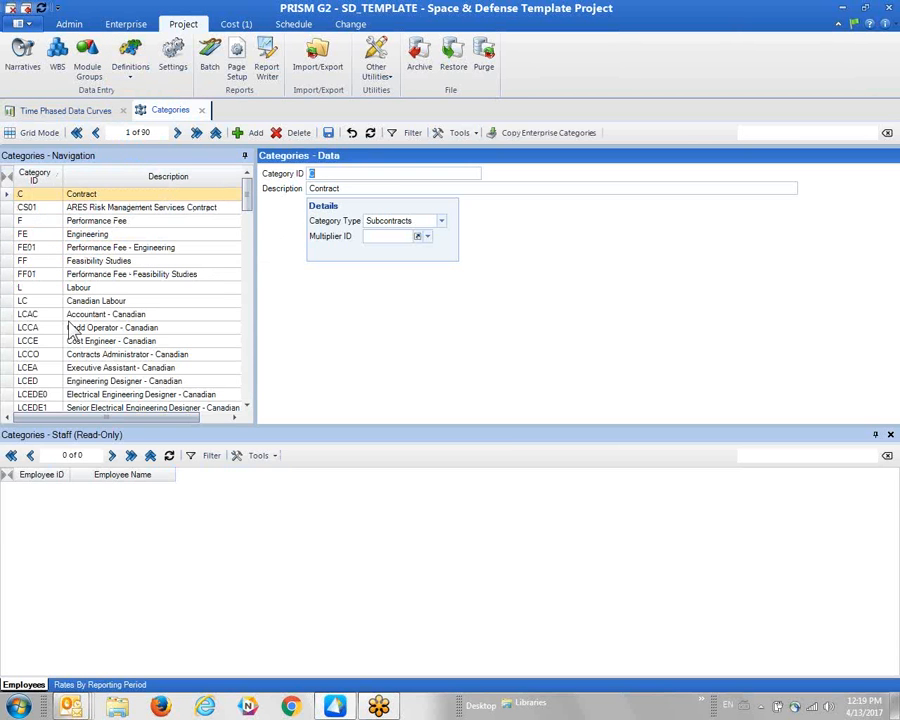
{"action": "left_click", "coordinate": [52, 328]}
{"action": "scroll", "coordinate": [48, 333], "scroll_direction": "down", "scroll_amount": 2}
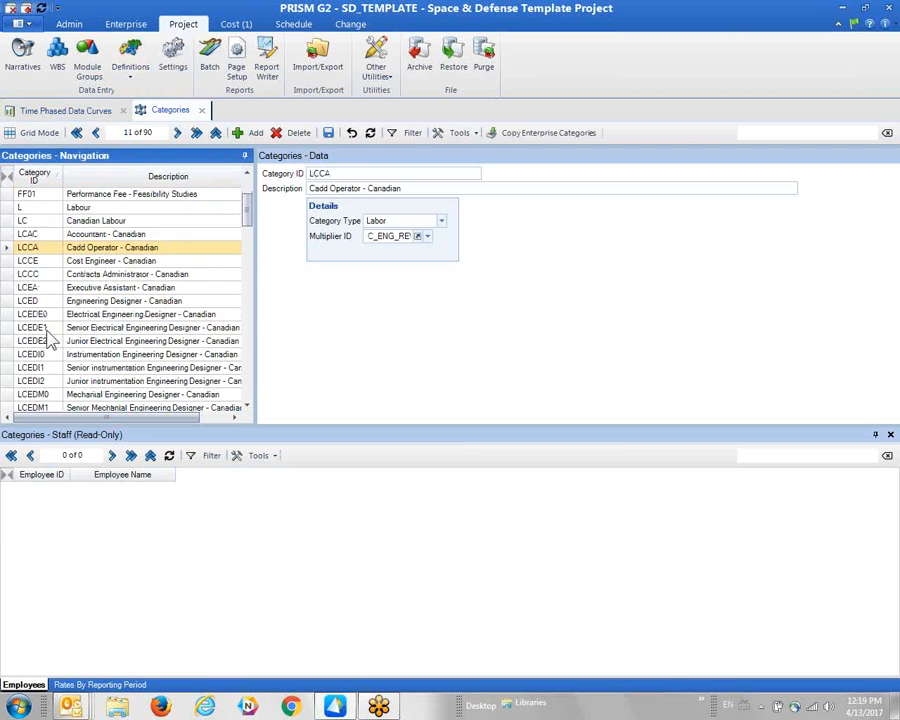
{"action": "left_click", "coordinate": [45, 328]}
{"action": "left_click", "coordinate": [45, 354]}
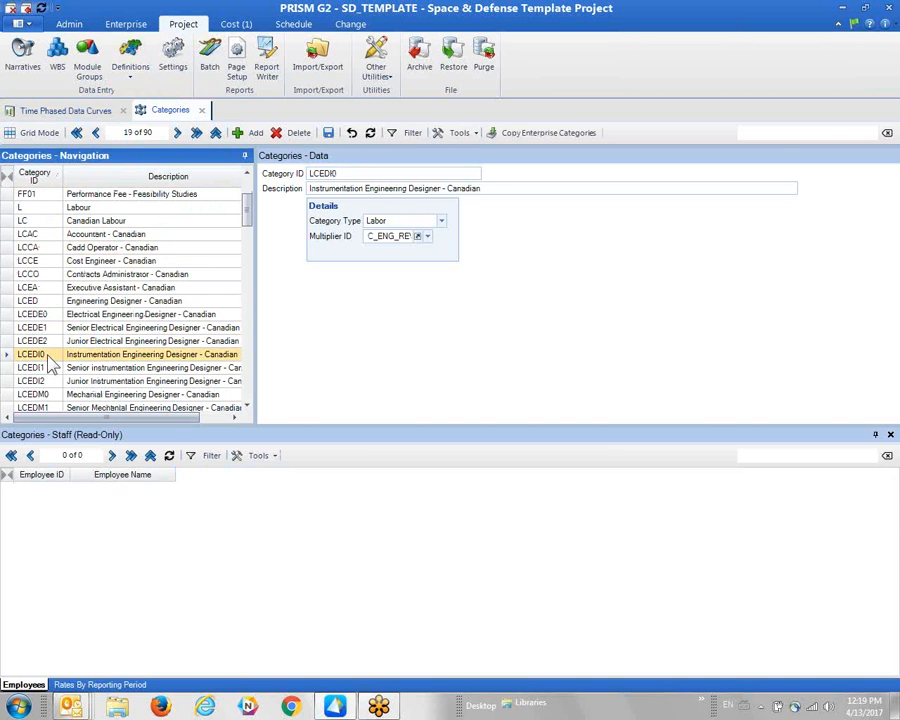
{"action": "scroll", "coordinate": [45, 358], "scroll_direction": "down", "scroll_amount": 2}
{"action": "left_click", "coordinate": [45, 356]}
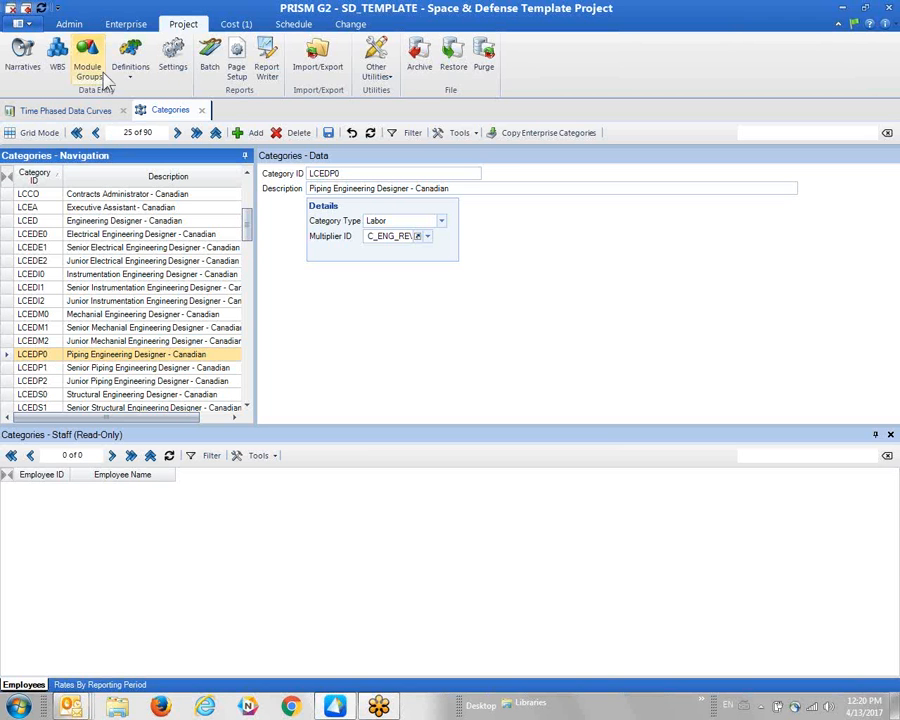
- View the template's cost management Staff list and its Control Accounts
{"action": "left_click", "coordinate": [236, 25]}
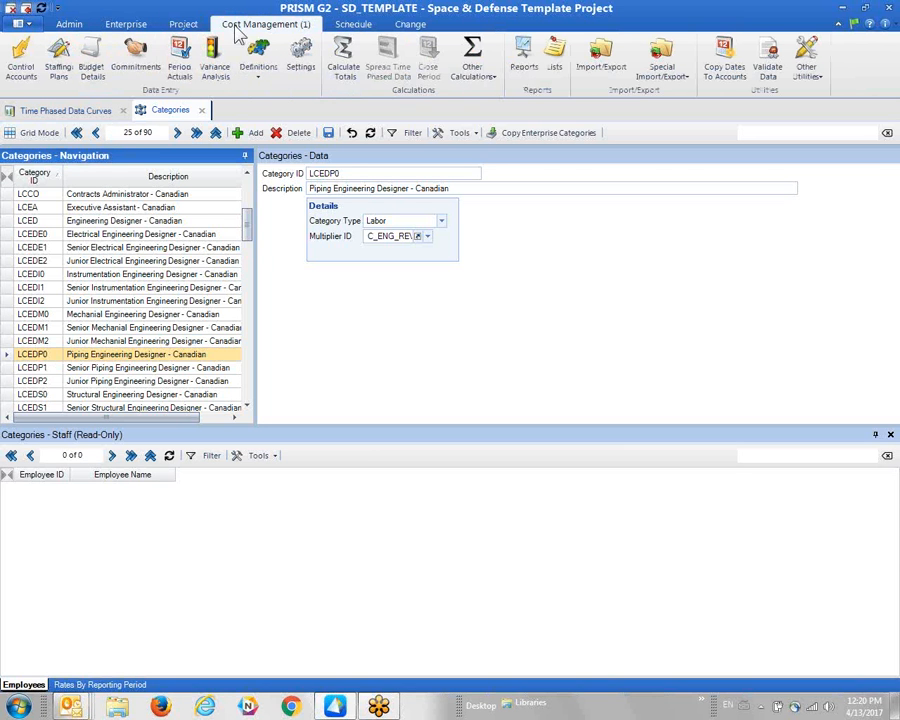
{"action": "left_click", "coordinate": [256, 74]}
{"action": "left_click", "coordinate": [311, 110]}
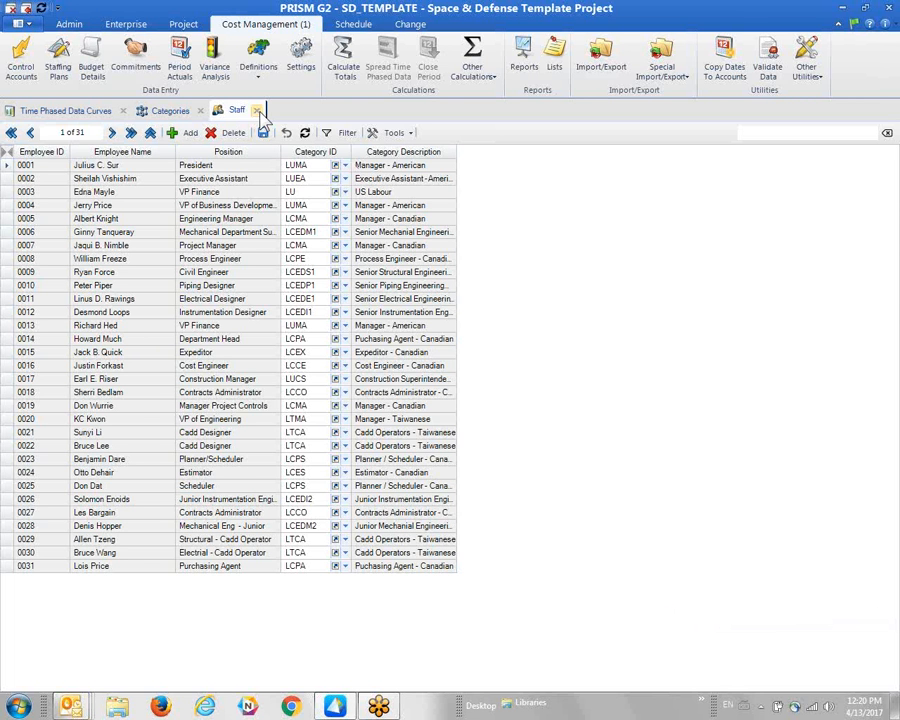
{"action": "left_click", "coordinate": [22, 62]}
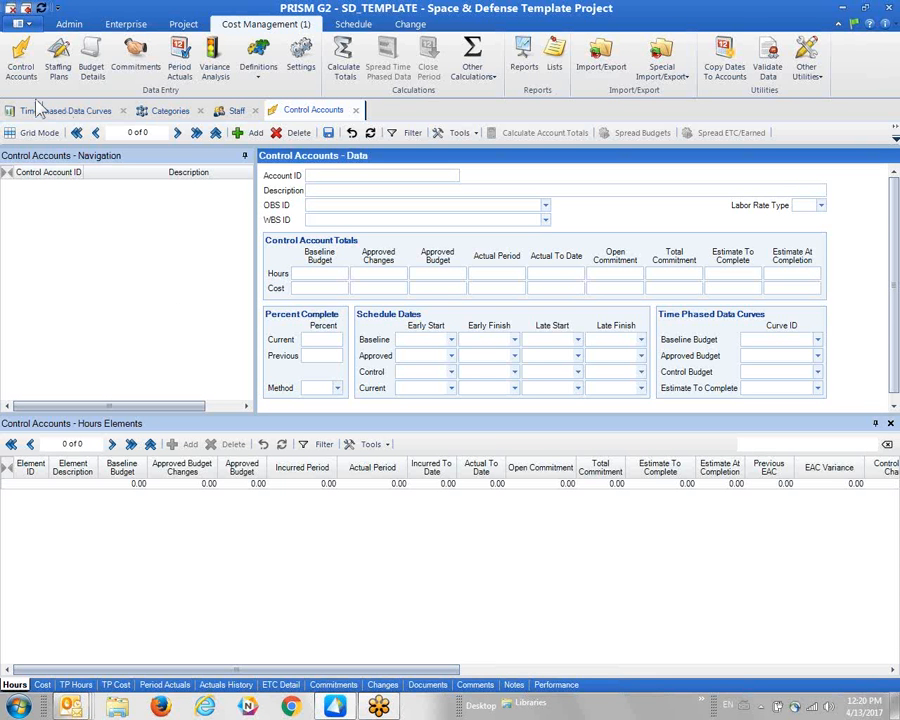
- Close the template project and start a new project with the project ID SD01
{"action": "left_click", "coordinate": [22, 23]}
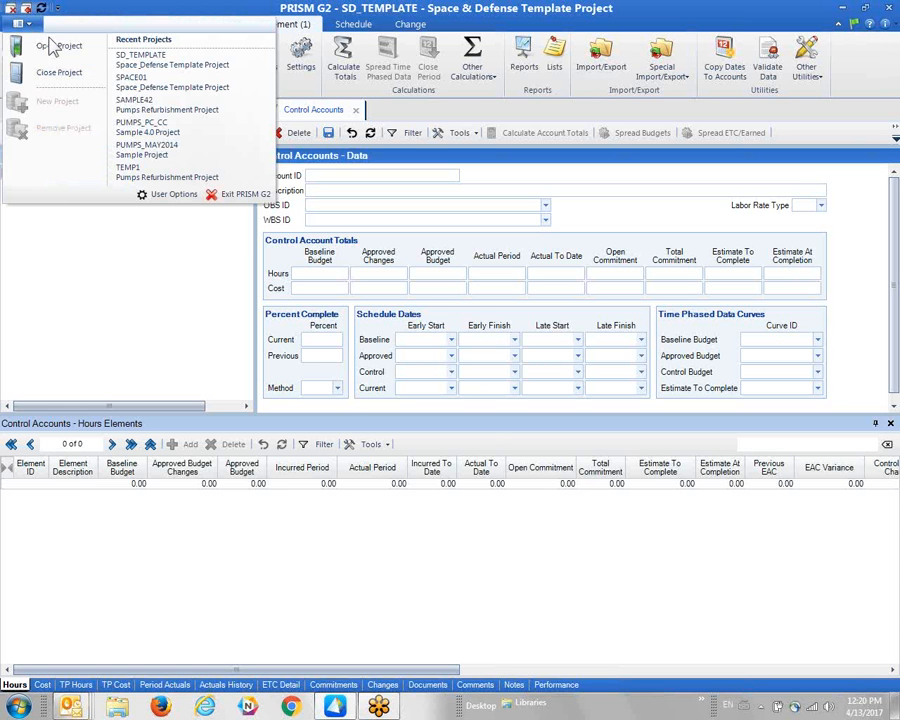
{"action": "left_click", "coordinate": [73, 76]}
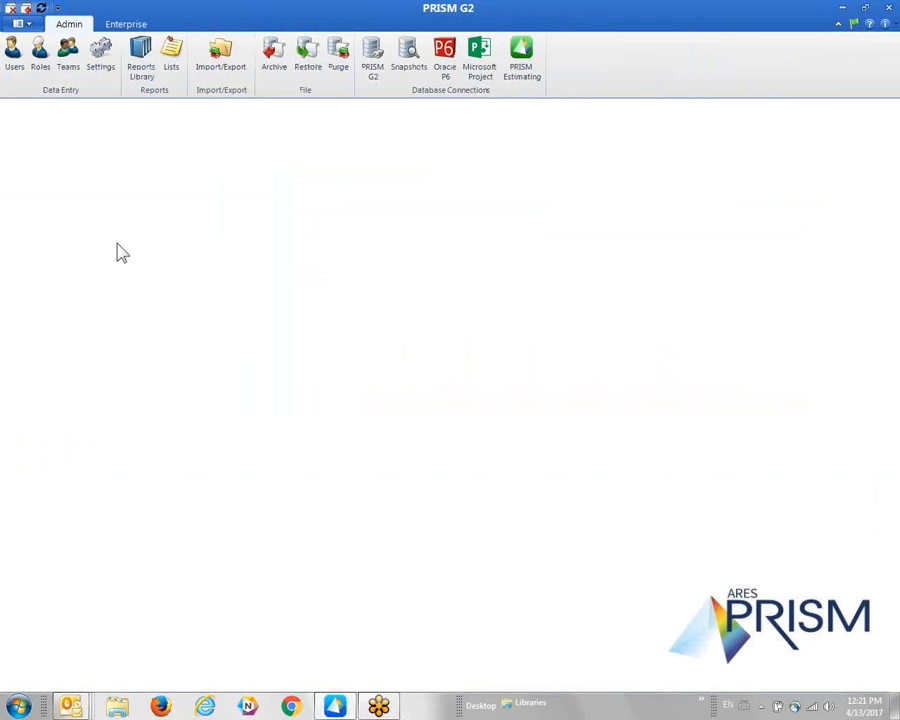
{"action": "left_click", "coordinate": [22, 24]}
{"action": "left_click", "coordinate": [80, 103]}
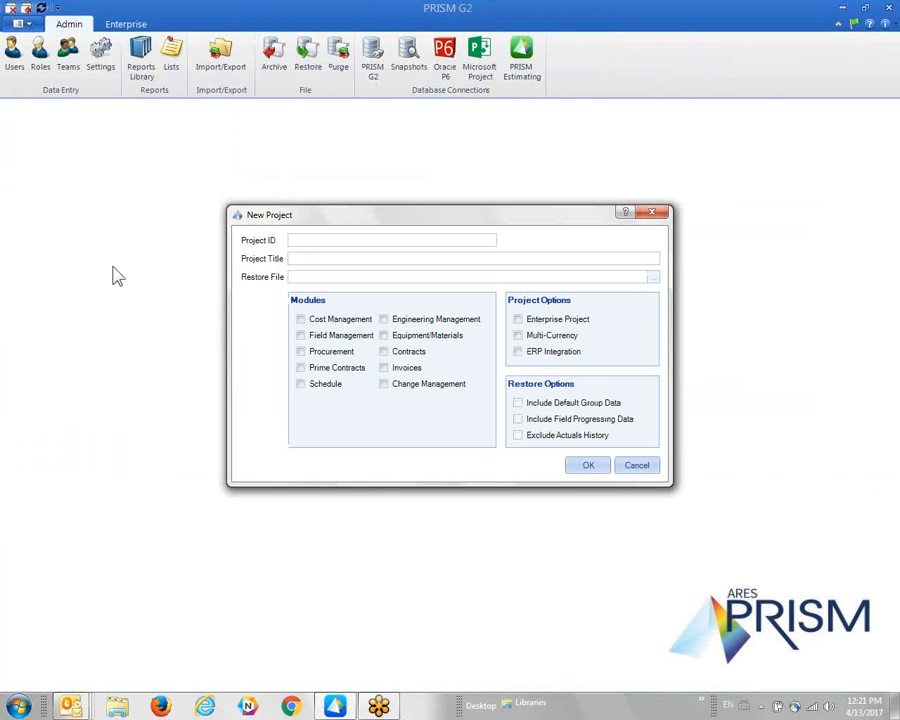
{"action": "type", "text": "SD01"}
{"action": "key", "text": "Tab"}
{"action": "key", "text": "Tab"}
- Create the project from the restore file SD_TEMPLATE_20170413.PG2Z in the SD_TEMPLATE archive folder, without viewing the restore log
{"action": "left_click", "coordinate": [651, 277]}
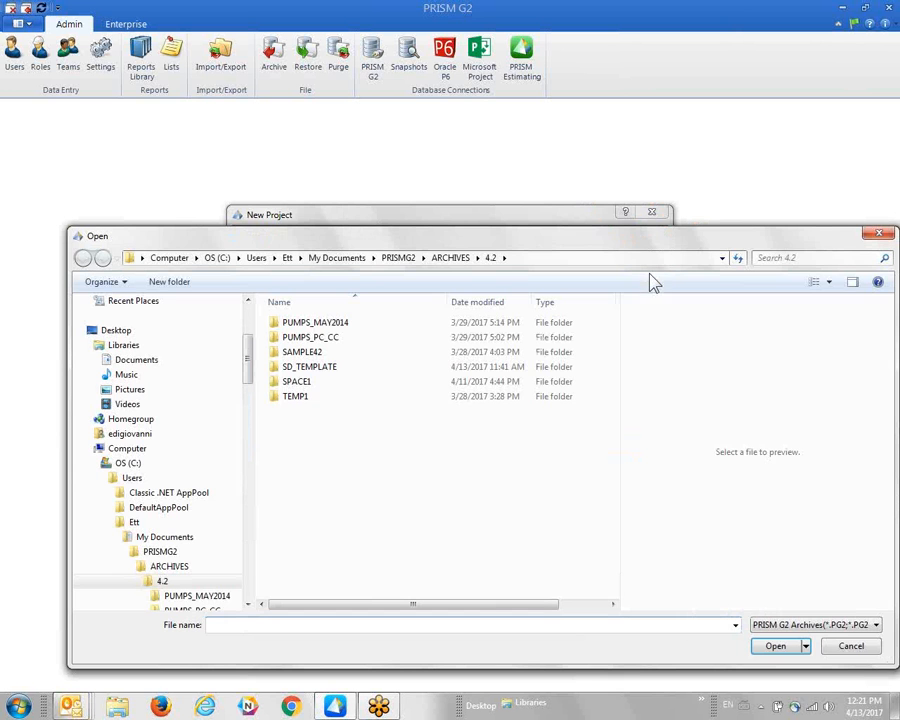
{"action": "double_click", "coordinate": [317, 368]}
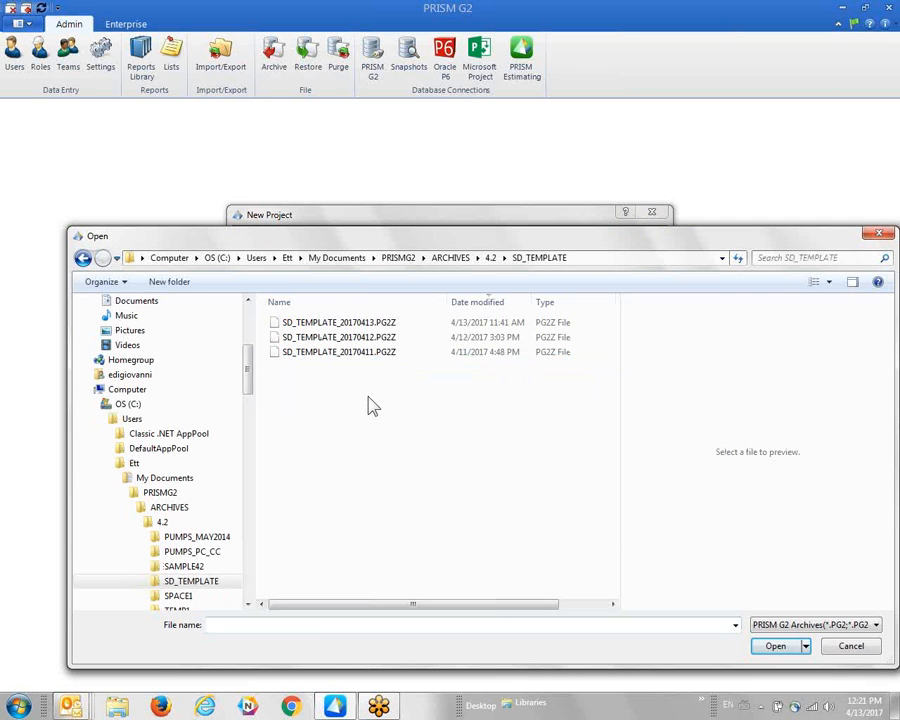
{"action": "double_click", "coordinate": [340, 323]}
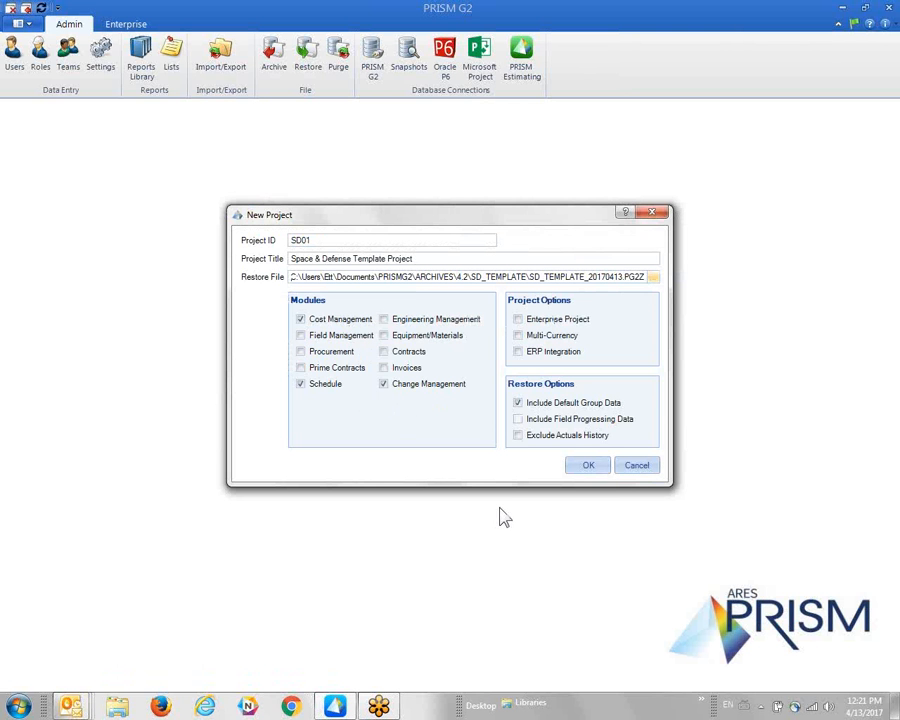
{"action": "left_click", "coordinate": [589, 472]}
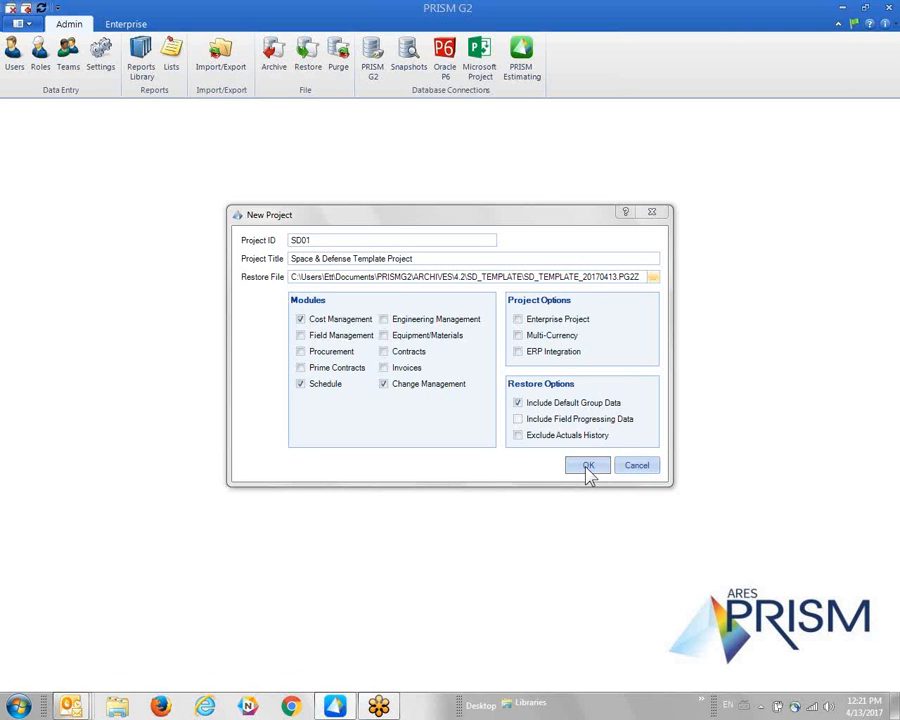
{"action": "left_click", "coordinate": [520, 411]}
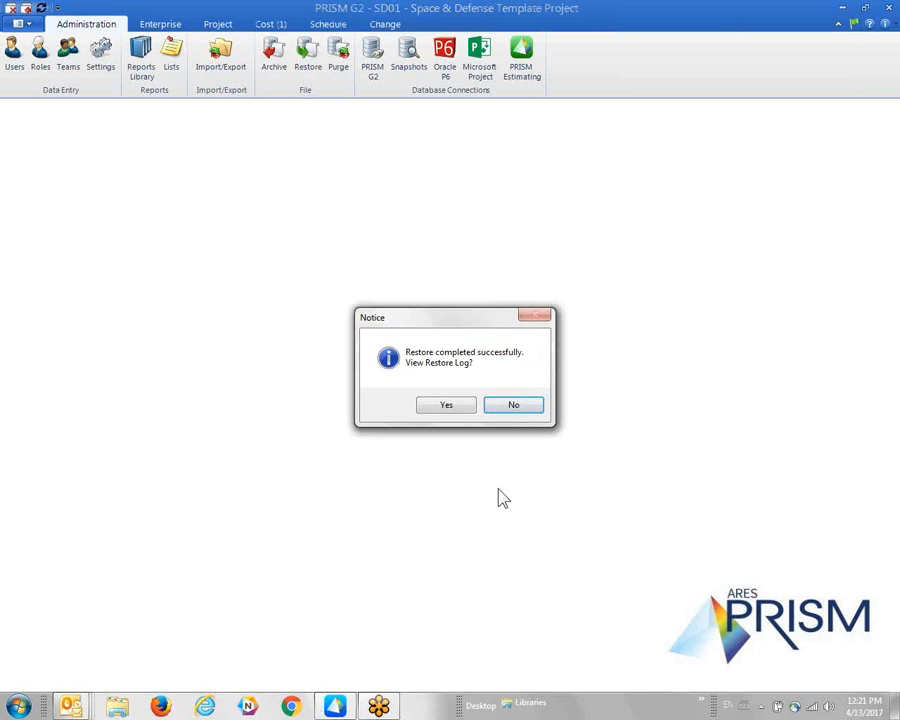
{"action": "left_click", "coordinate": [514, 407]}
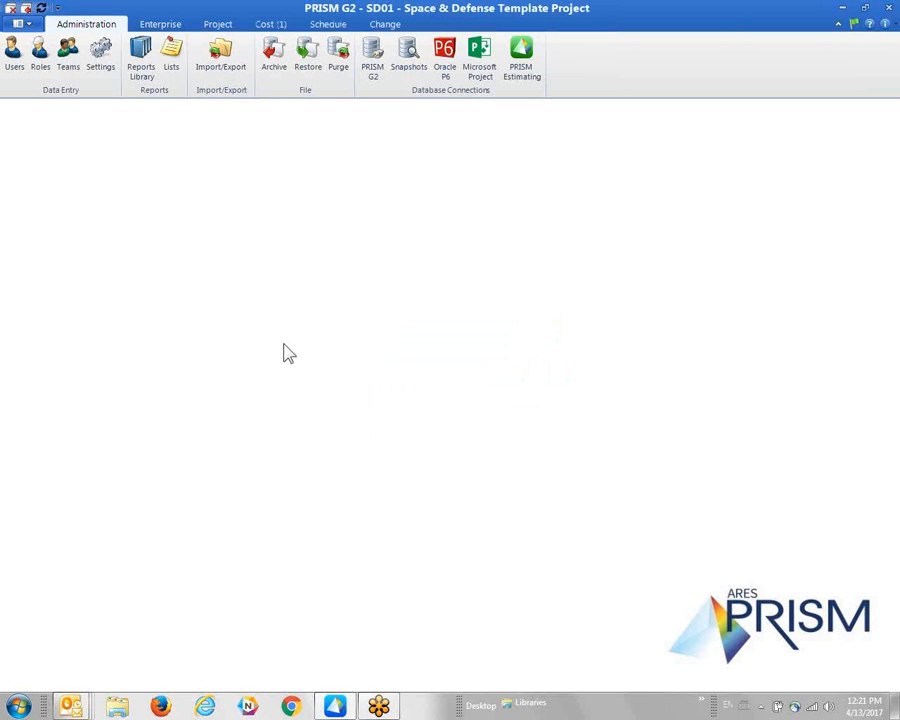
- Open the project settings and set the project's menu title to "S&D New Project"
{"action": "left_click", "coordinate": [217, 24]}
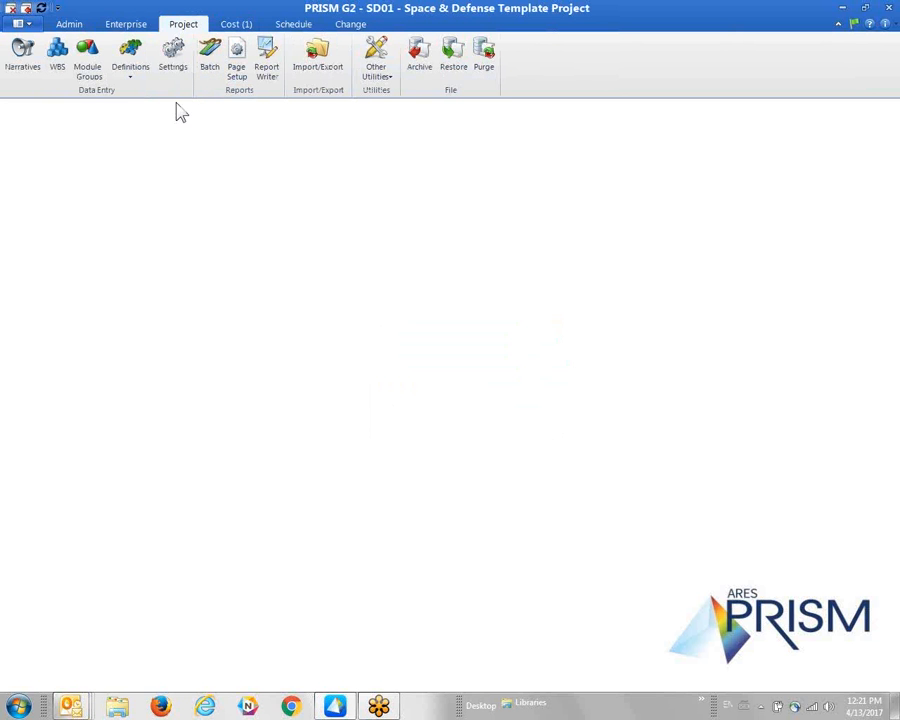
{"action": "left_click", "coordinate": [175, 74]}
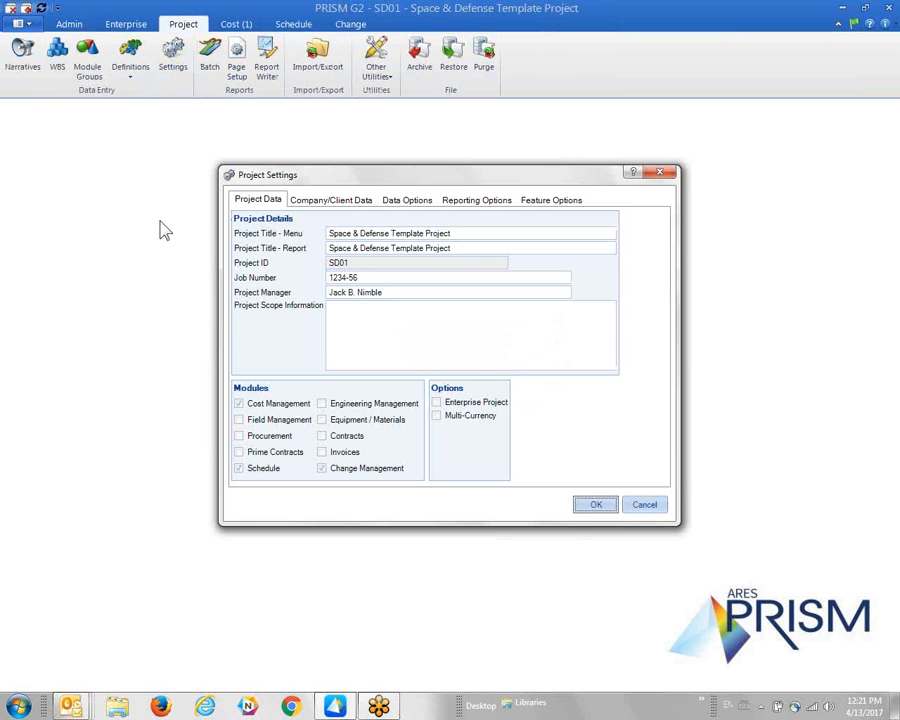
{"action": "left_click", "coordinate": [508, 232]}
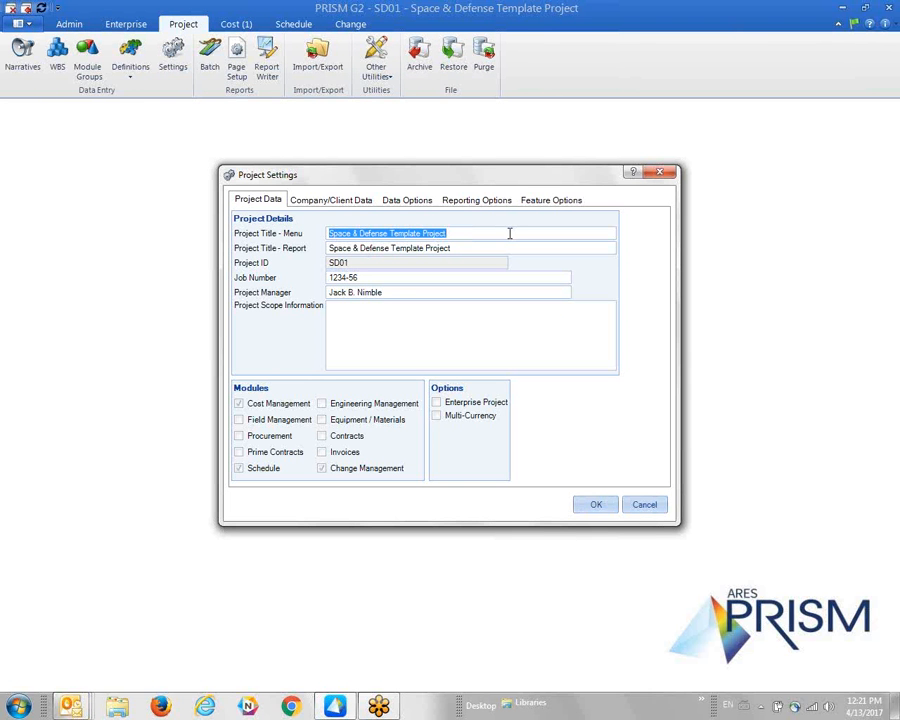
{"action": "type", "text": "S&D NEw"}
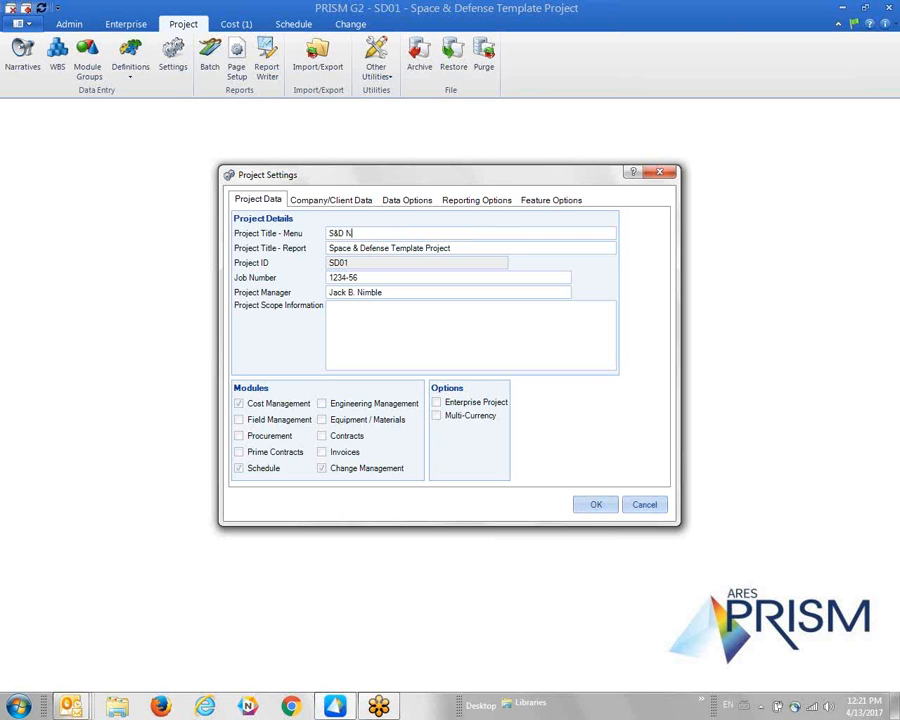
{"action": "key", "text": "BackSpace"}
{"action": "key", "text": "BackSpace"}
{"action": "key", "text": "BackSpace"}
{"action": "type", "text": "ew Project"}
{"action": "key", "text": "Tab"}
{"action": "key", "text": "shift+Tab"}
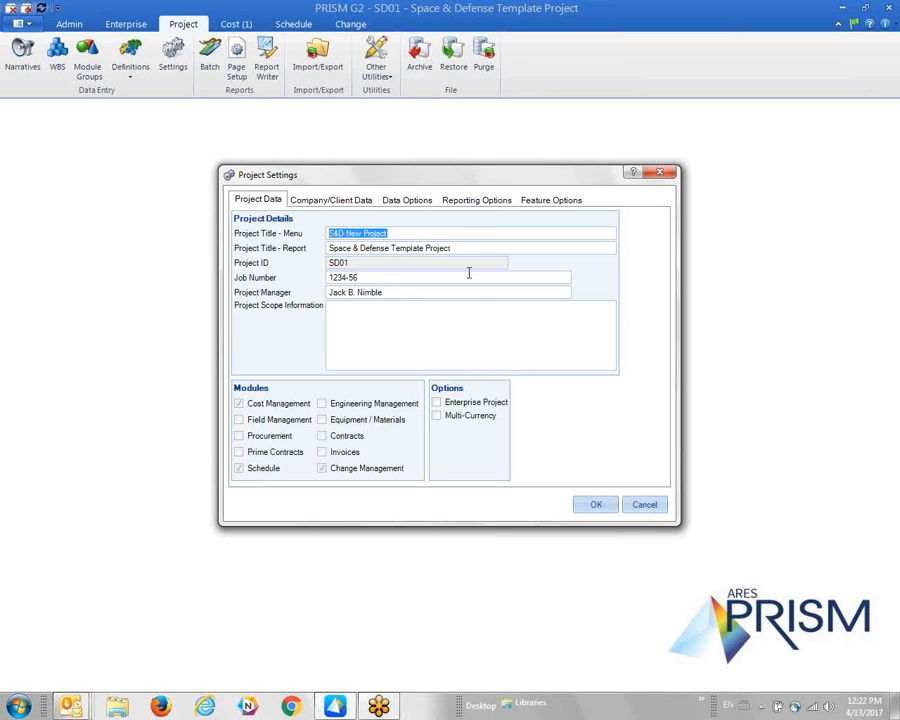
- Copy the menu title "S&D New Project" into the project's report title
{"action": "key", "text": "ctrl+c"}
{"action": "key", "text": "Tab"}
{"action": "key", "text": "ctrl+v"}
{"action": "key", "text": "Tab"}
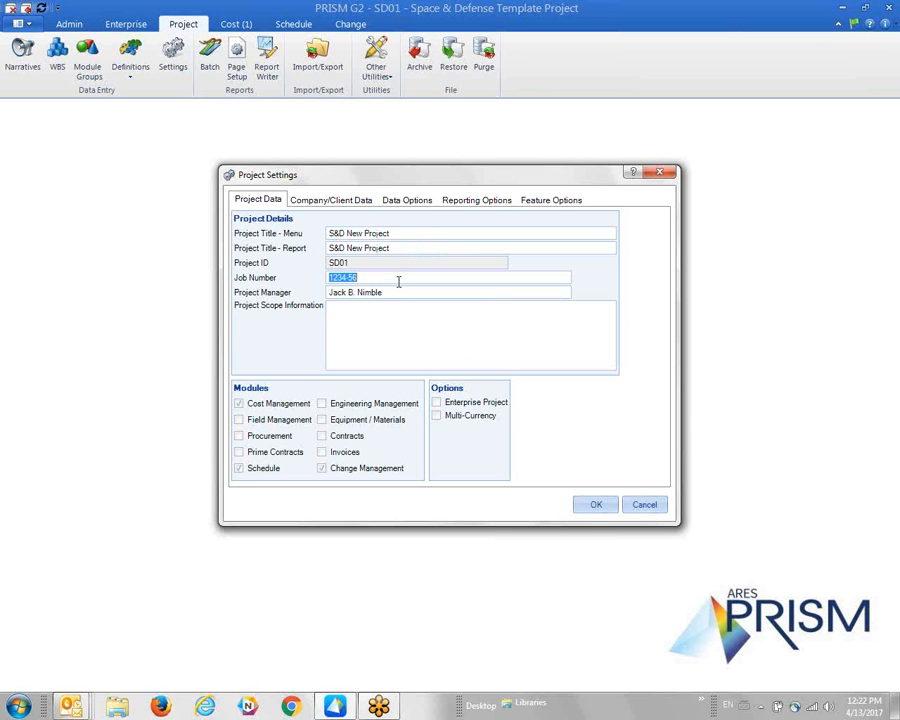
{"action": "left_click", "coordinate": [409, 304]}
{"action": "key", "text": "shift+Tab"}
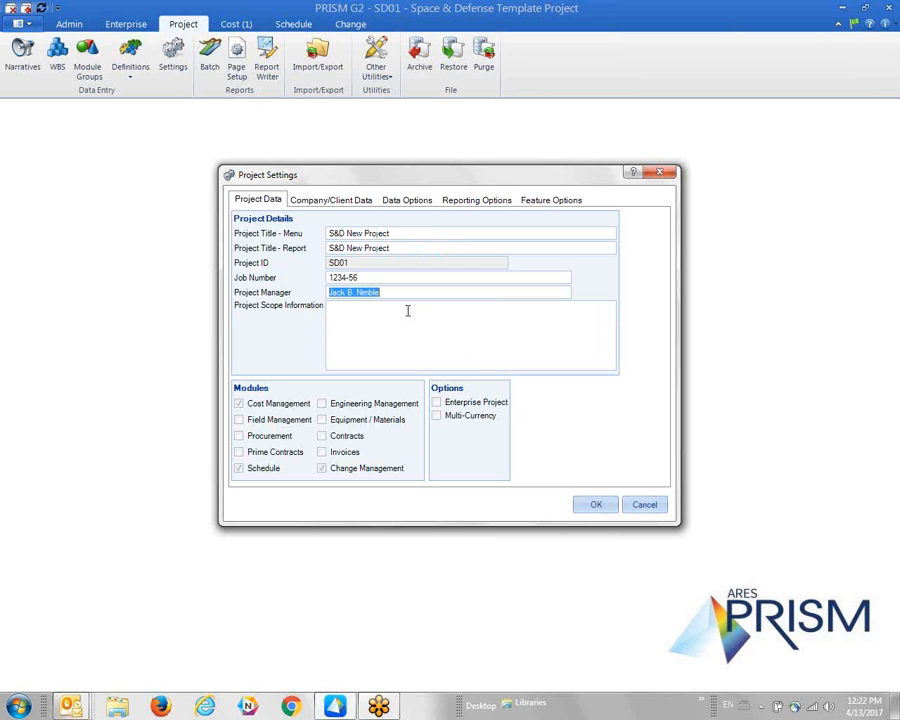
- Review the company/client data and the data, reporting and feature options, and save the project settings
{"action": "left_click", "coordinate": [328, 205]}
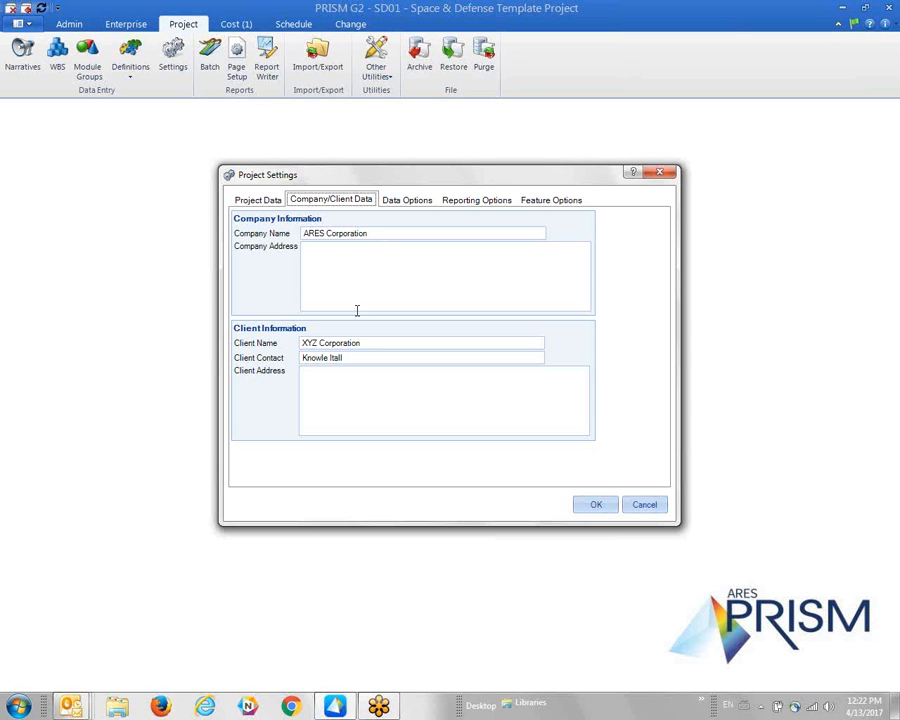
{"action": "left_click", "coordinate": [410, 202]}
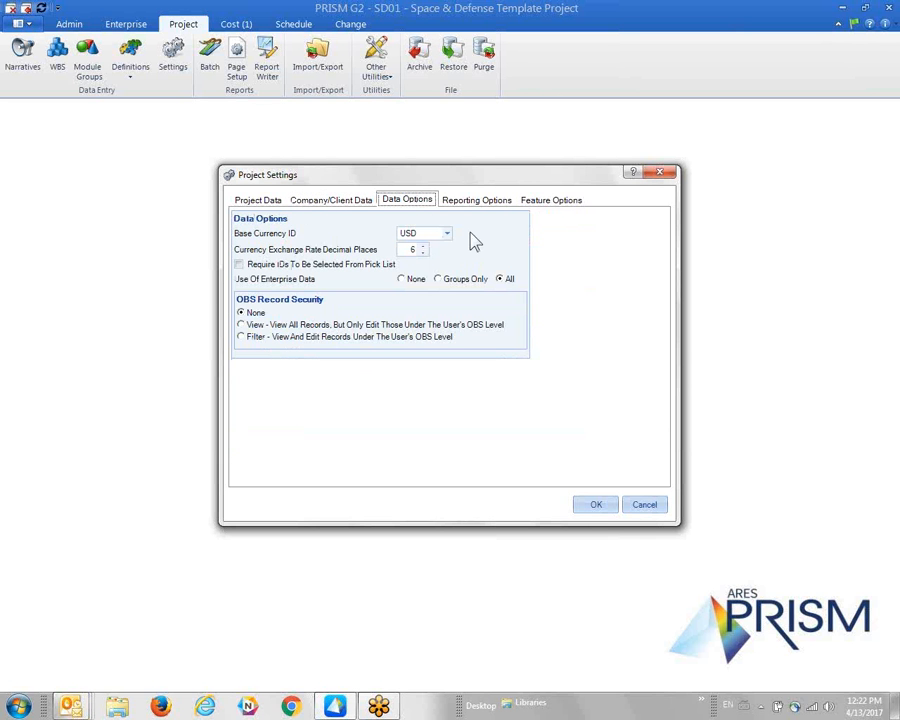
{"action": "left_click", "coordinate": [476, 204]}
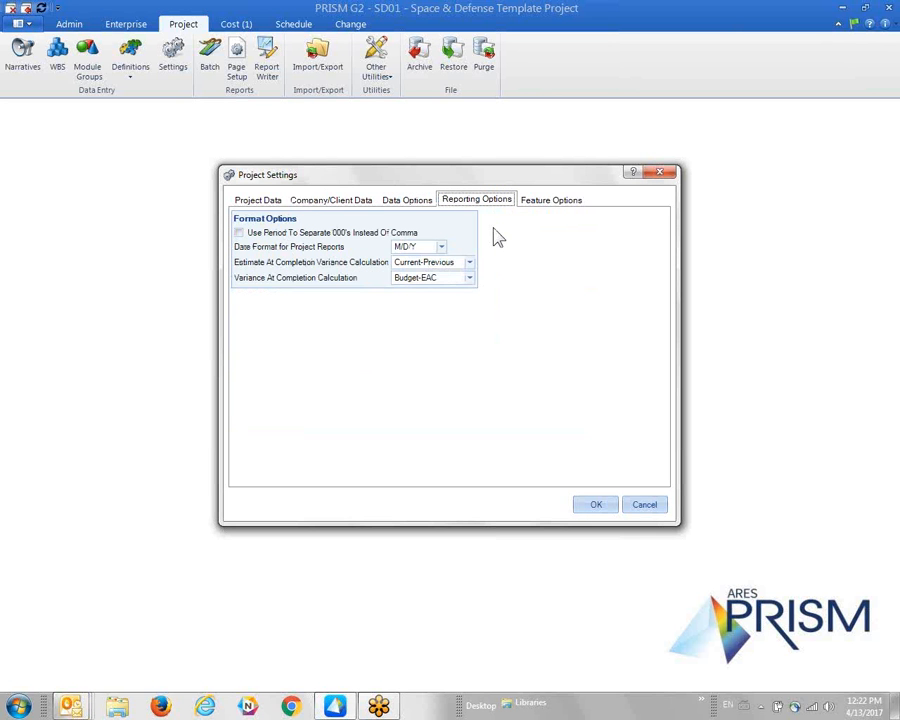
{"action": "left_click", "coordinate": [545, 201]}
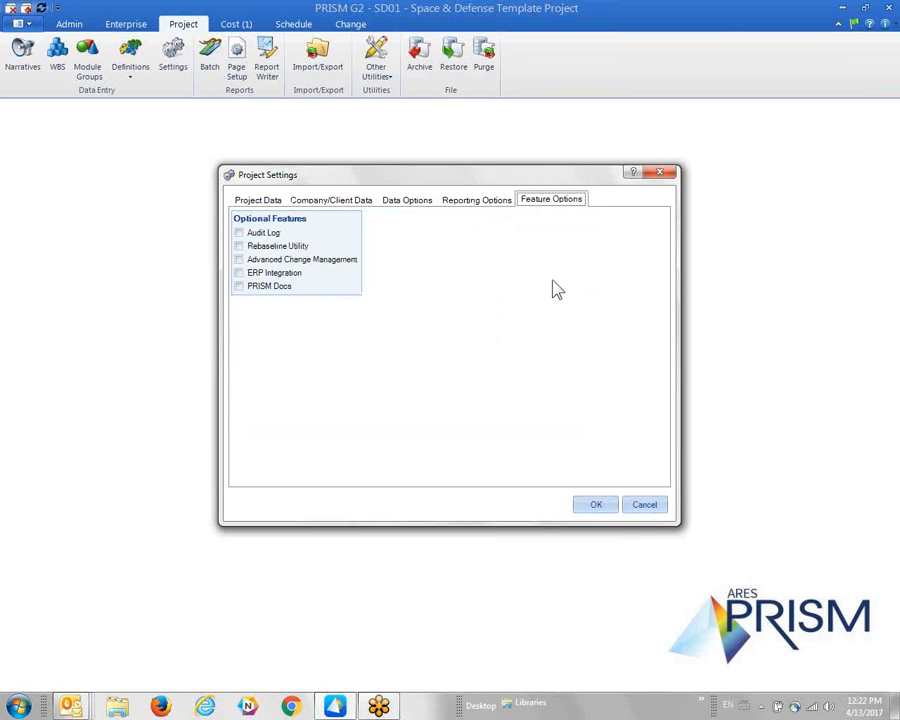
{"action": "left_click", "coordinate": [264, 200]}
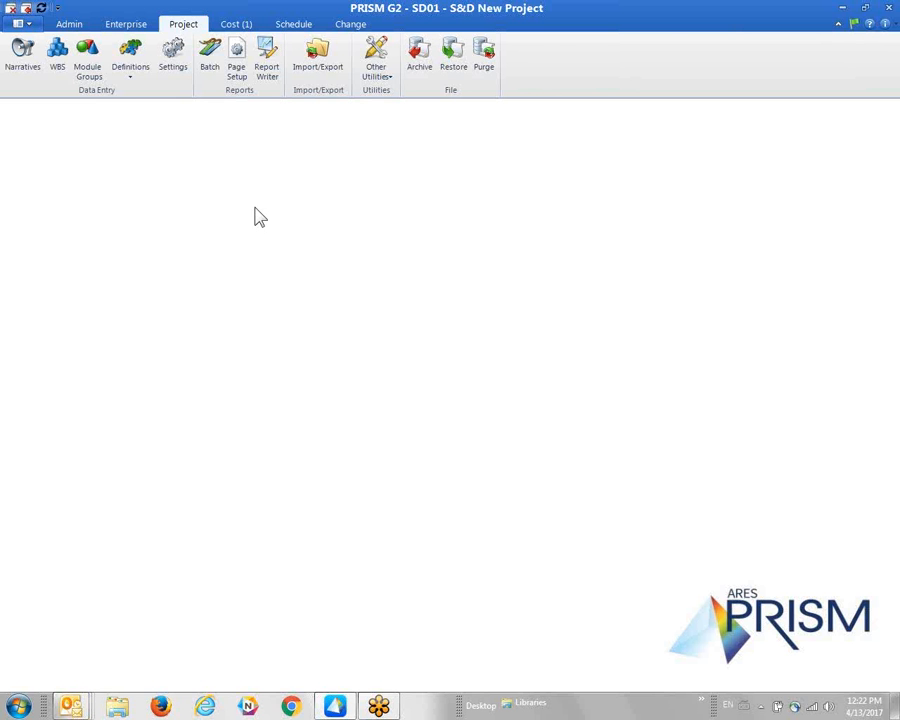
- Open the cost reporting period definitions and set the base date to 4/10/2017 with a duration of 1 Week
{"action": "left_click", "coordinate": [238, 27]}
{"action": "left_click", "coordinate": [262, 78]}
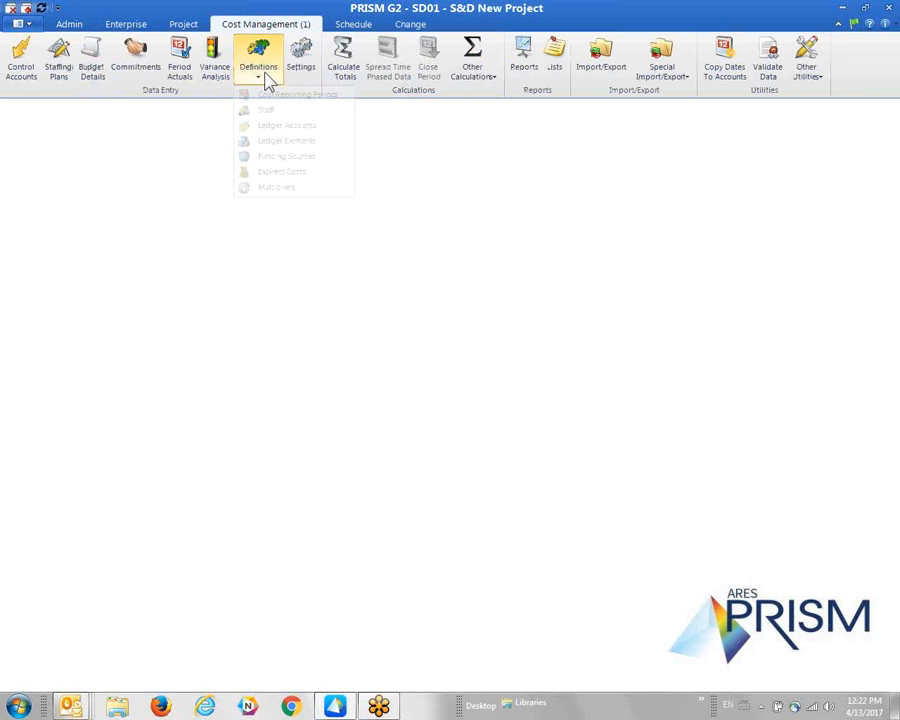
{"action": "left_click", "coordinate": [320, 97]}
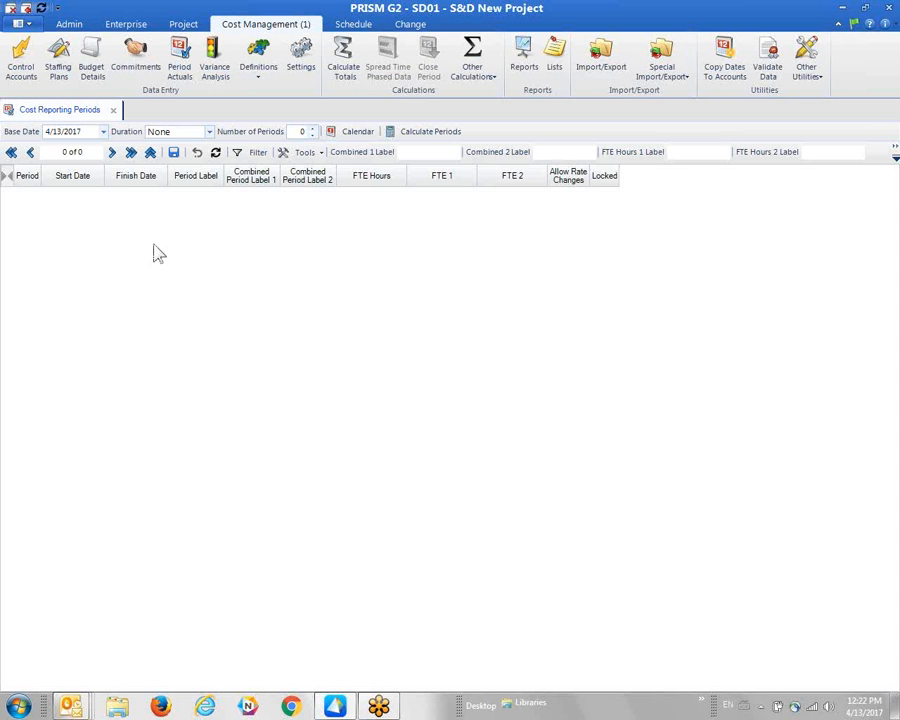
{"action": "left_click", "coordinate": [103, 132]}
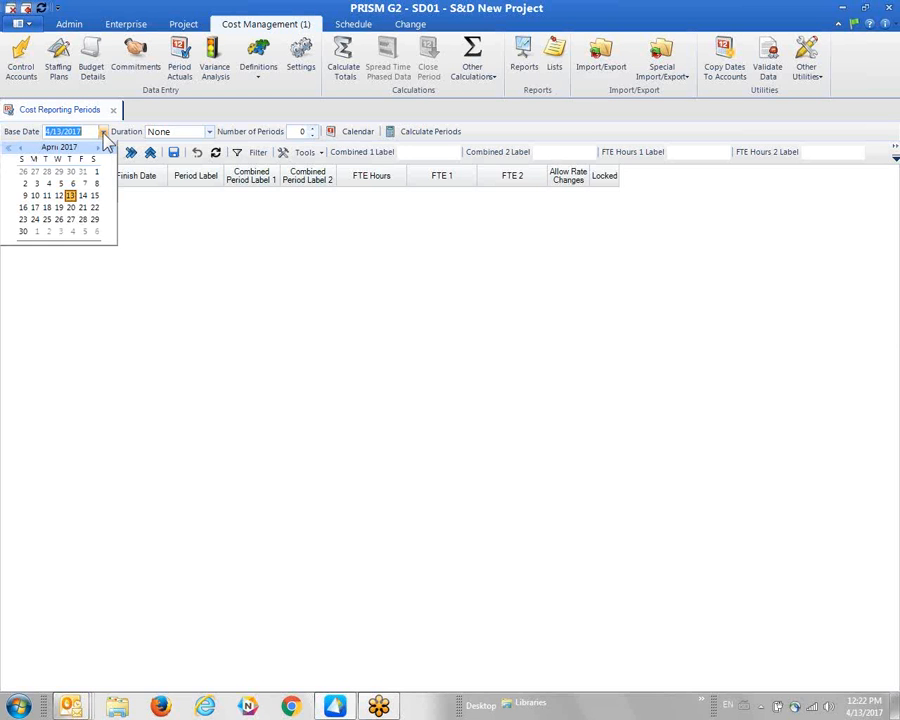
{"action": "left_click", "coordinate": [38, 195]}
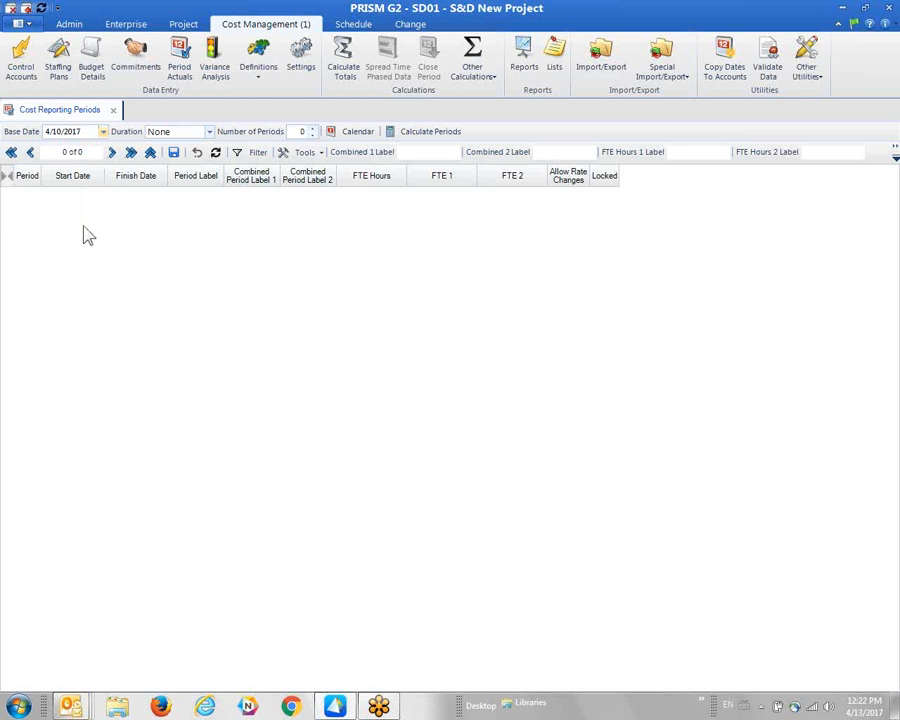
{"action": "left_click", "coordinate": [210, 132]}
{"action": "left_click", "coordinate": [188, 165]}
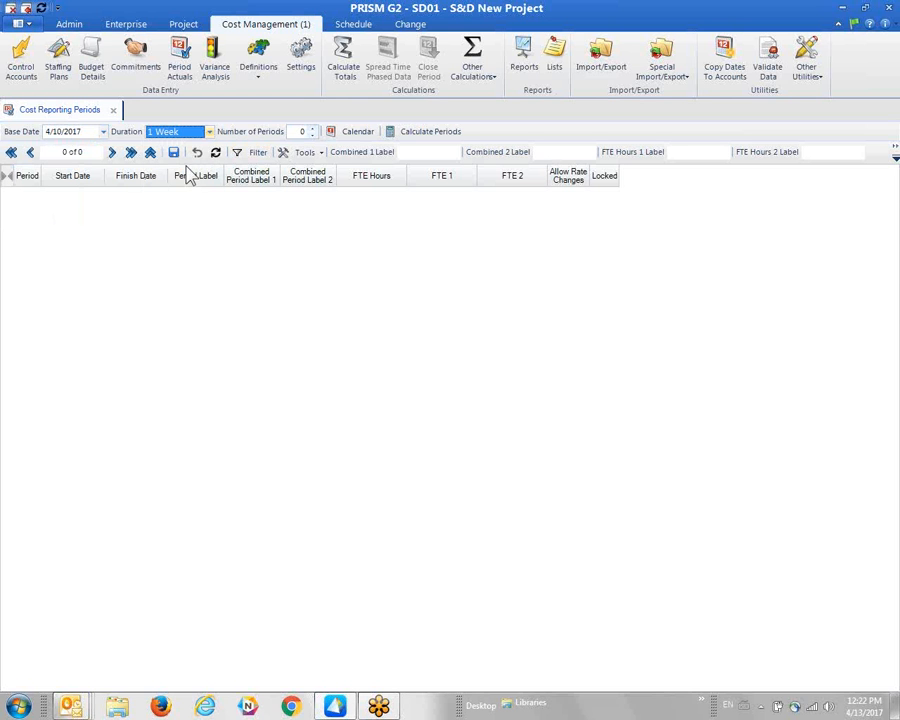
- Set the number of periods to 8, accept the work calendar as it is, and calculate the reporting periods
{"action": "left_click", "coordinate": [302, 131]}
{"action": "type", "text": "8"}
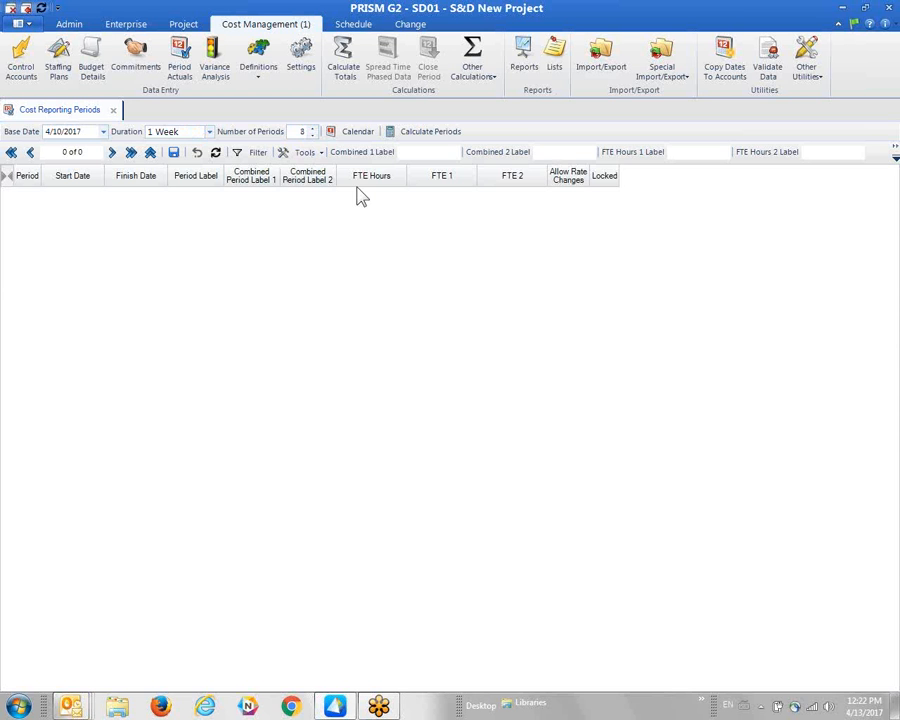
{"action": "left_click", "coordinate": [359, 131]}
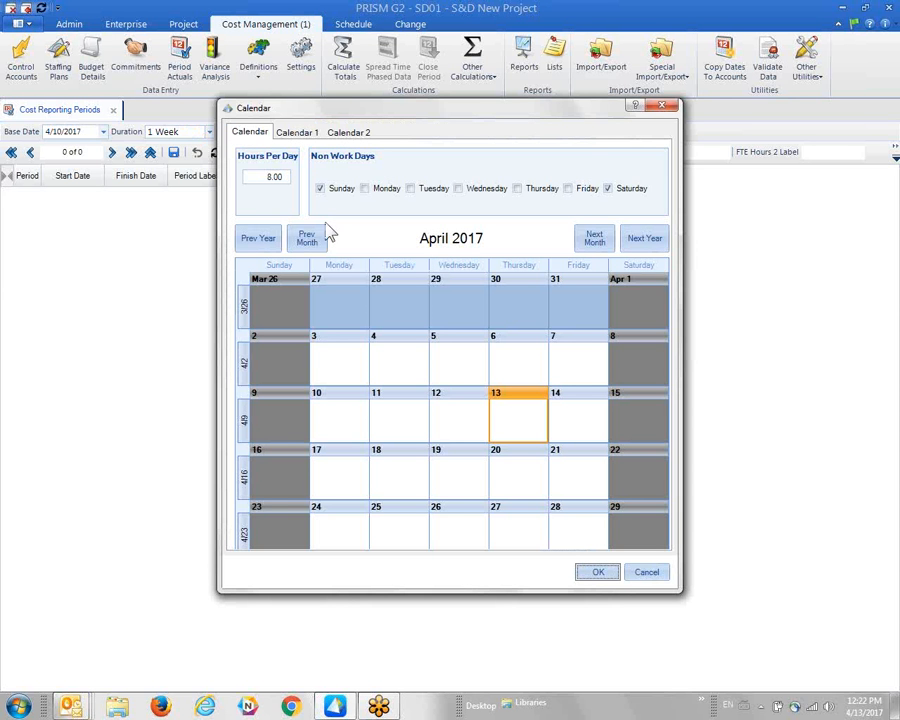
{"action": "left_click", "coordinate": [600, 576]}
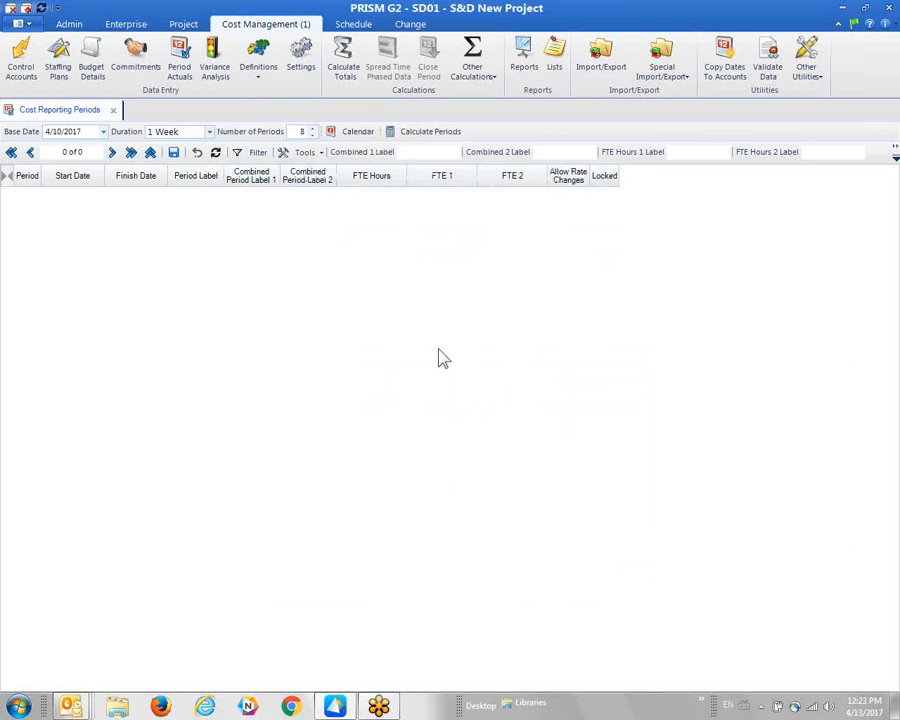
{"action": "left_click", "coordinate": [420, 131]}
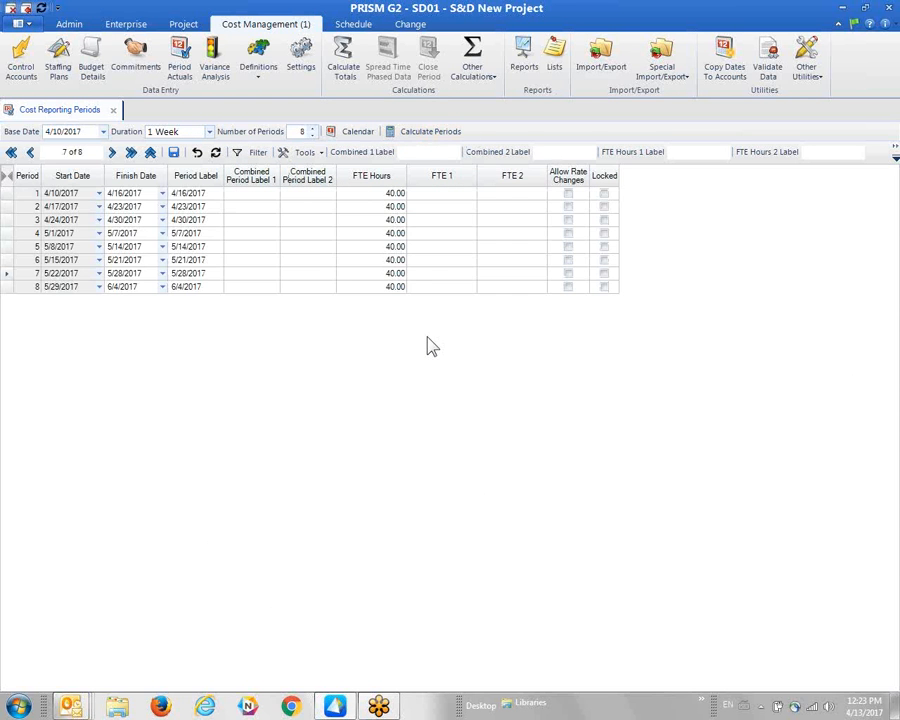
- Set the finish date of reporting period 1 to 4/14/2017 and check the finish dates of the following periods
{"action": "left_click", "coordinate": [162, 193]}
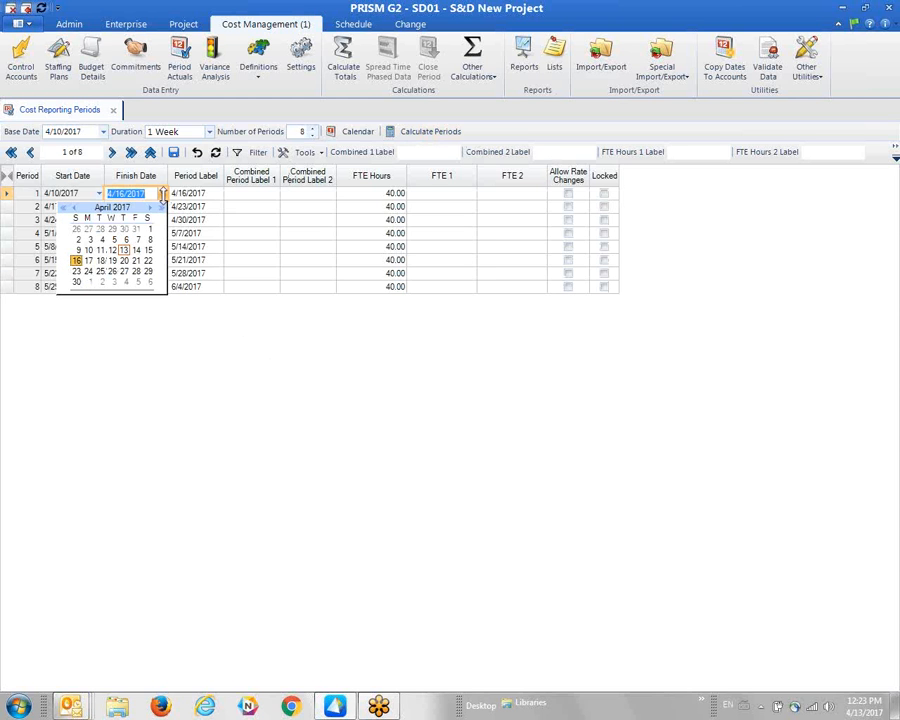
{"action": "left_click", "coordinate": [135, 250]}
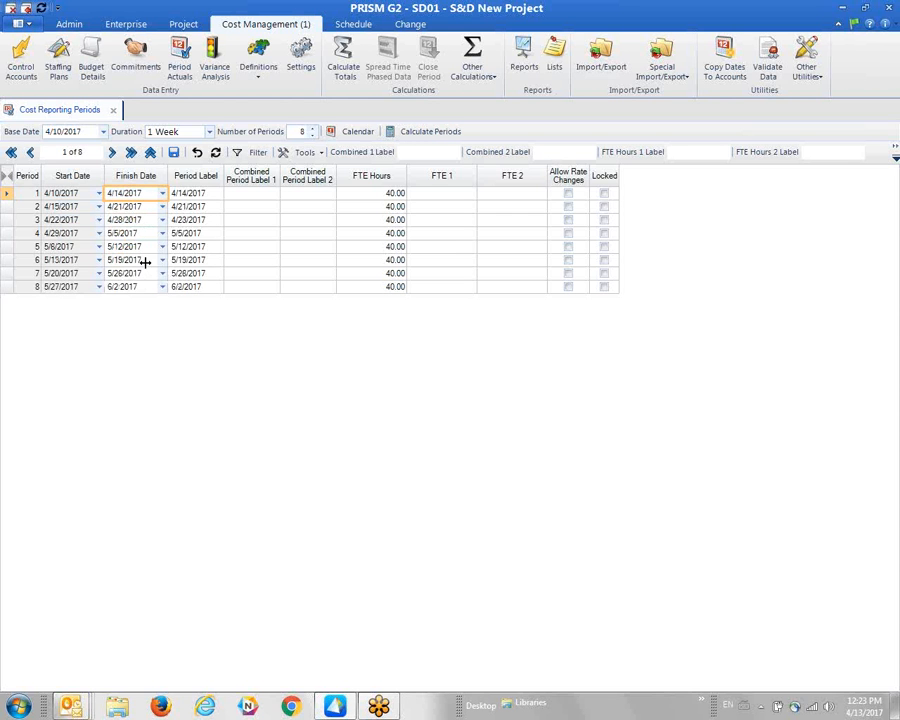
{"action": "key", "text": "Down"}
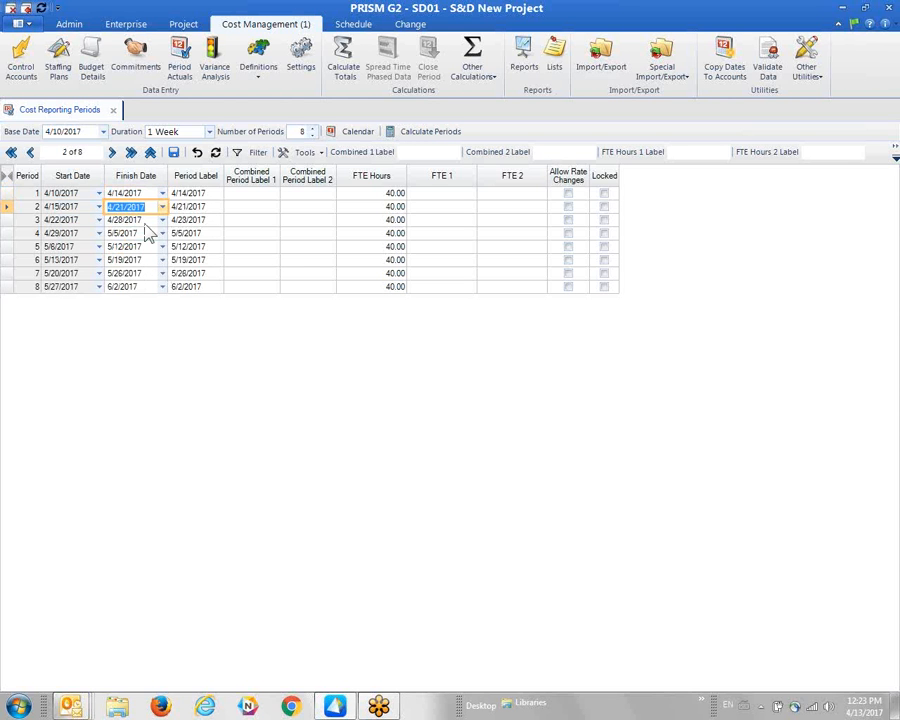
{"action": "left_click", "coordinate": [155, 222]}
{"action": "left_click", "coordinate": [161, 222]}
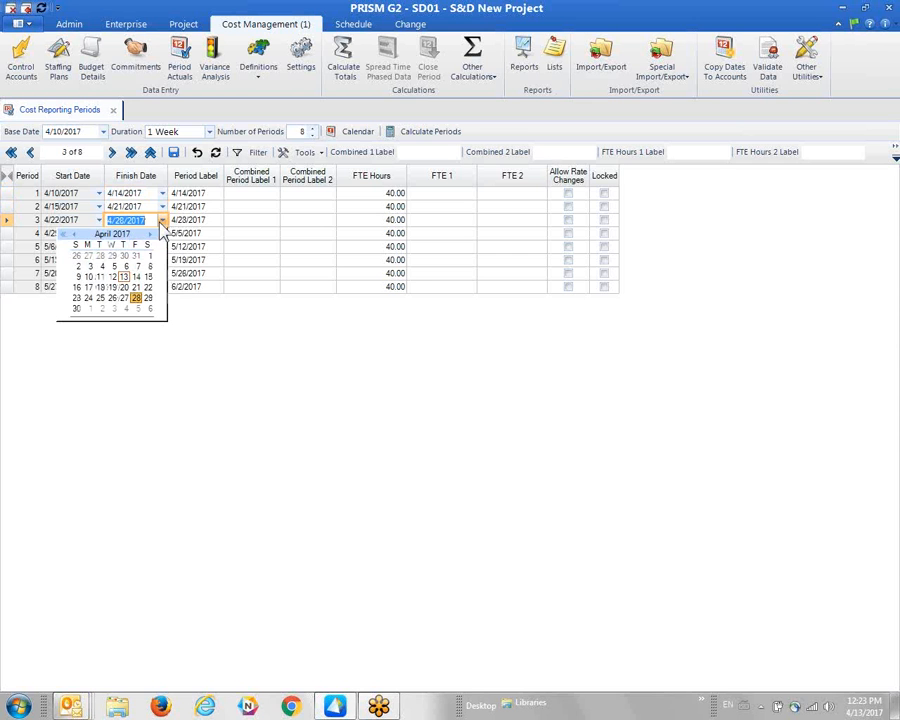
{"action": "left_click", "coordinate": [161, 224]}
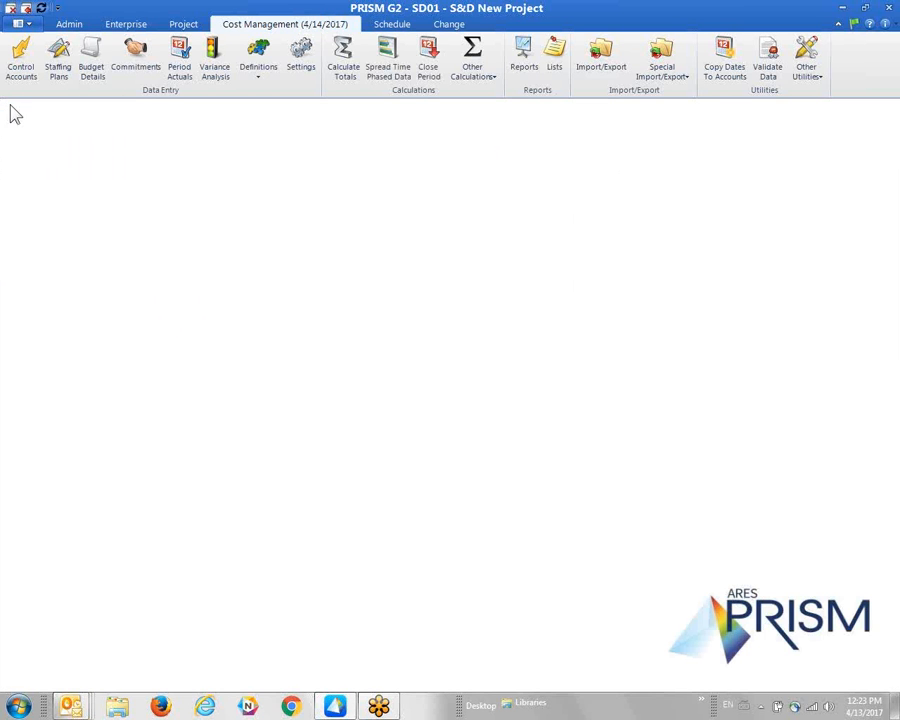
- Add a control account with the ID TASK 1 and the description "First Task"
{"action": "left_click", "coordinate": [20, 64]}
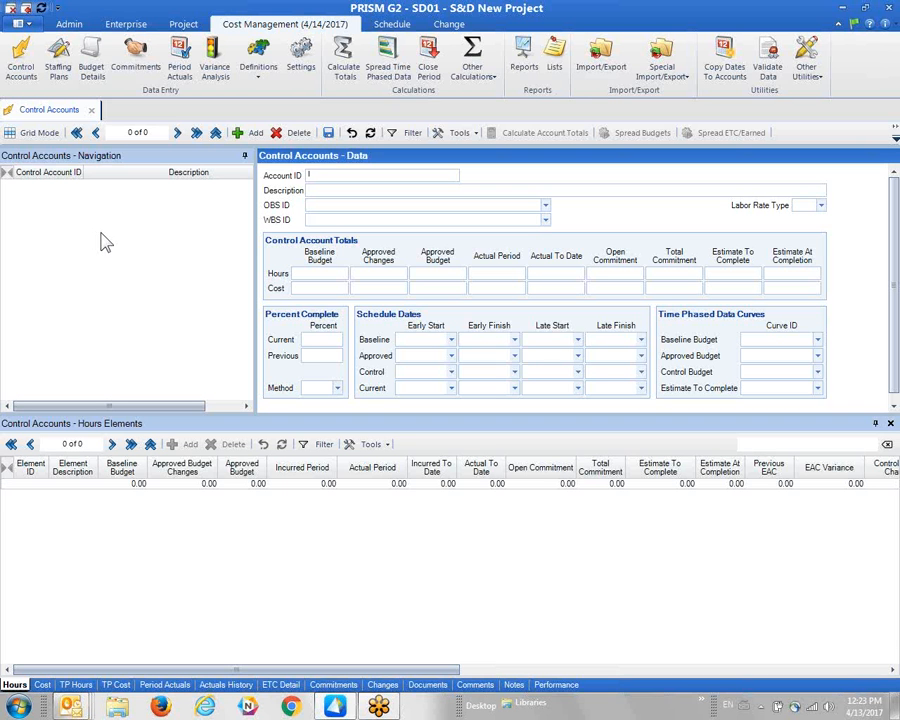
{"action": "type", "text": "TASK 1"}
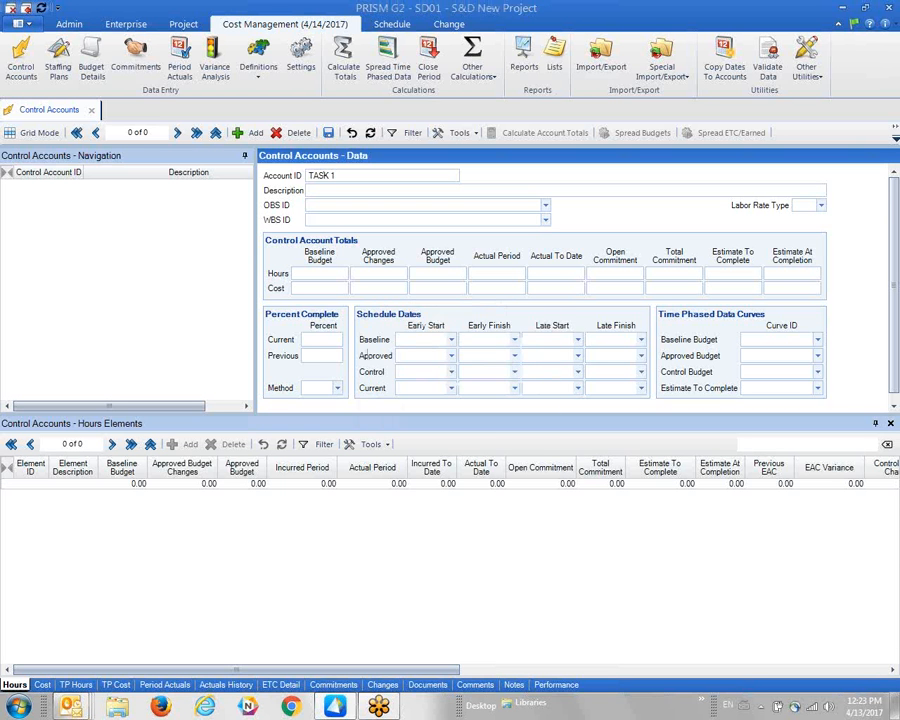
{"action": "key", "text": "Tab"}
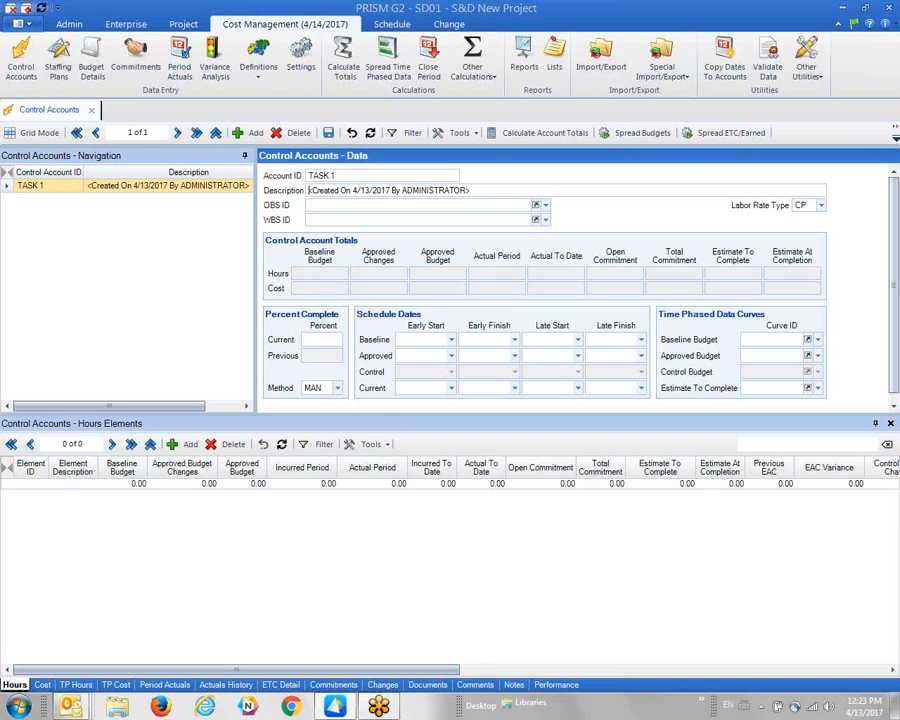
{"action": "type", "text": "Frrst Task"}
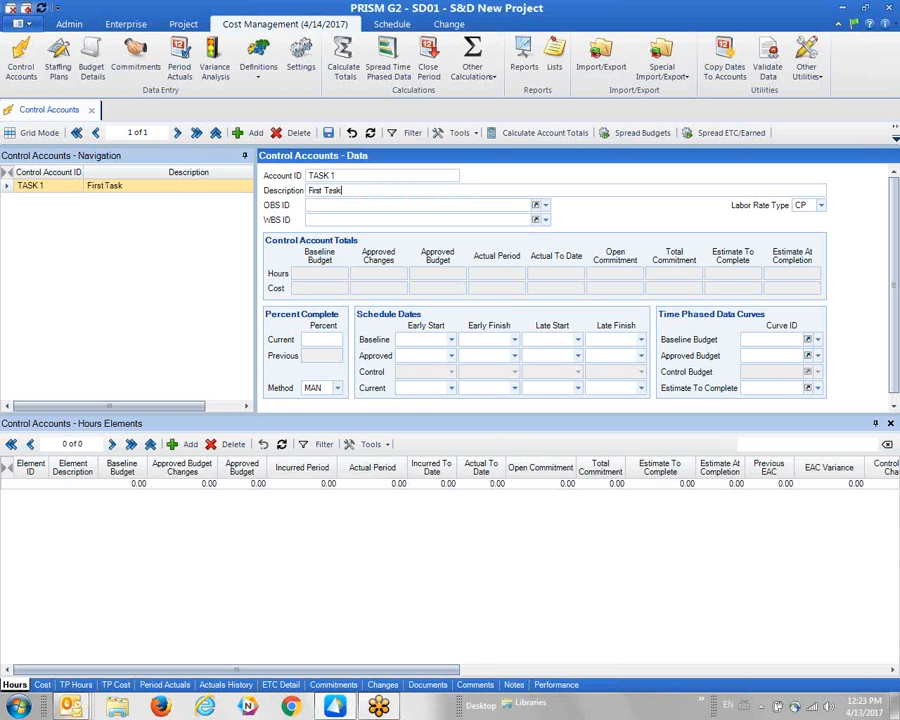
{"action": "key", "text": "Tab"}
- Add the HRS hours element to control account TASK 1 with a baseline budget of 1,000 hours
{"action": "left_click", "coordinate": [187, 444]}
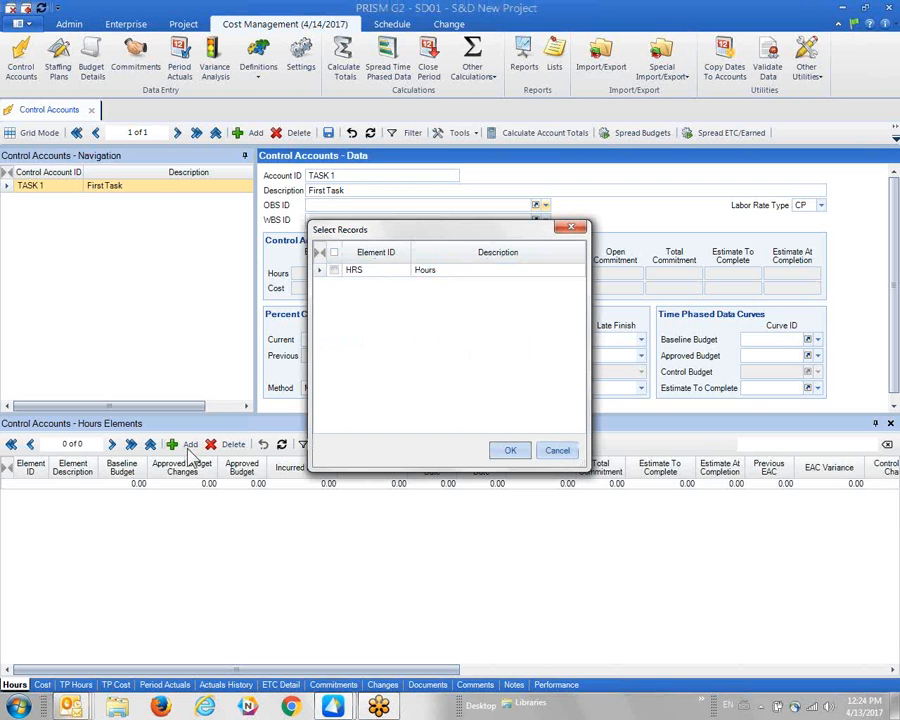
{"action": "left_click", "coordinate": [334, 271]}
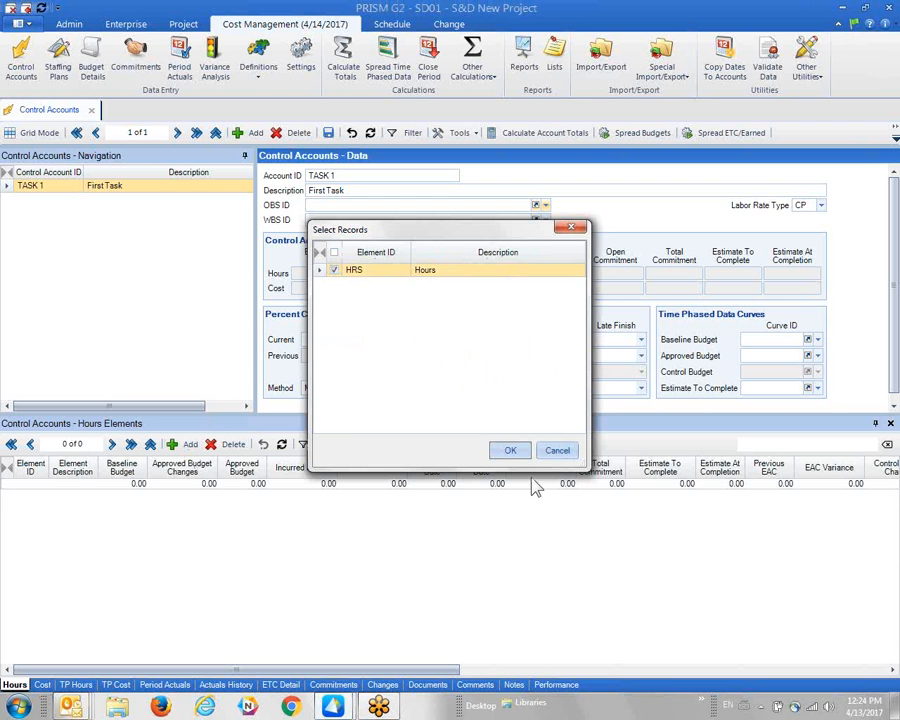
{"action": "left_click", "coordinate": [512, 450]}
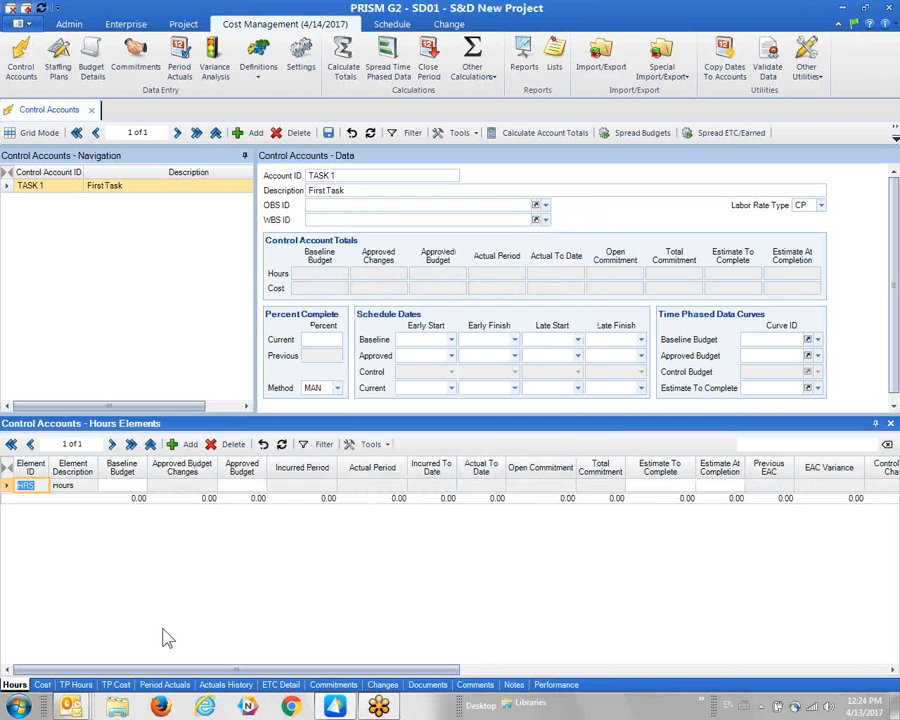
{"action": "left_click", "coordinate": [122, 485]}
{"action": "type", "text": "1,"}
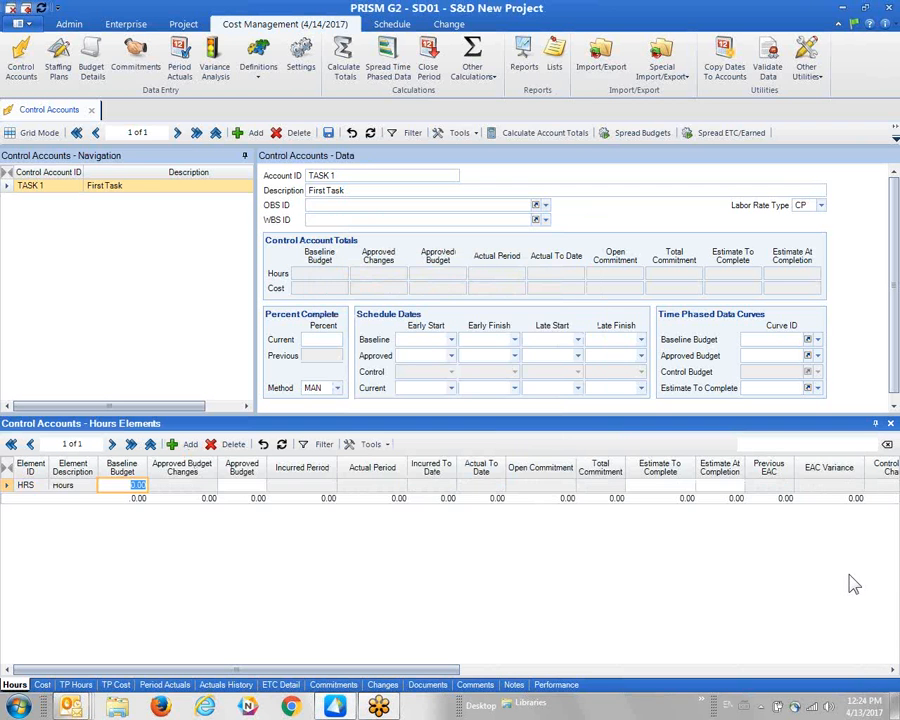
{"action": "type", "text": "000"}
{"action": "key", "text": "Tab"}
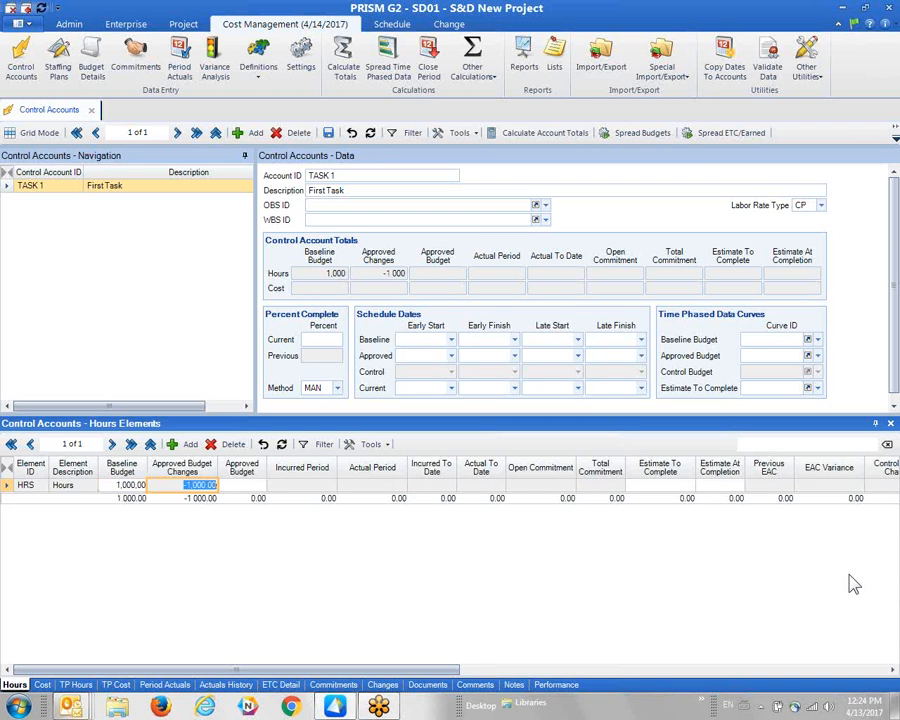
- Set the approved budget of TASK 1's HRS hours element to 1,000 hours
{"action": "key", "text": "Tab"}
{"action": "type", "text": "1000"}
{"action": "key", "text": "Tab"}
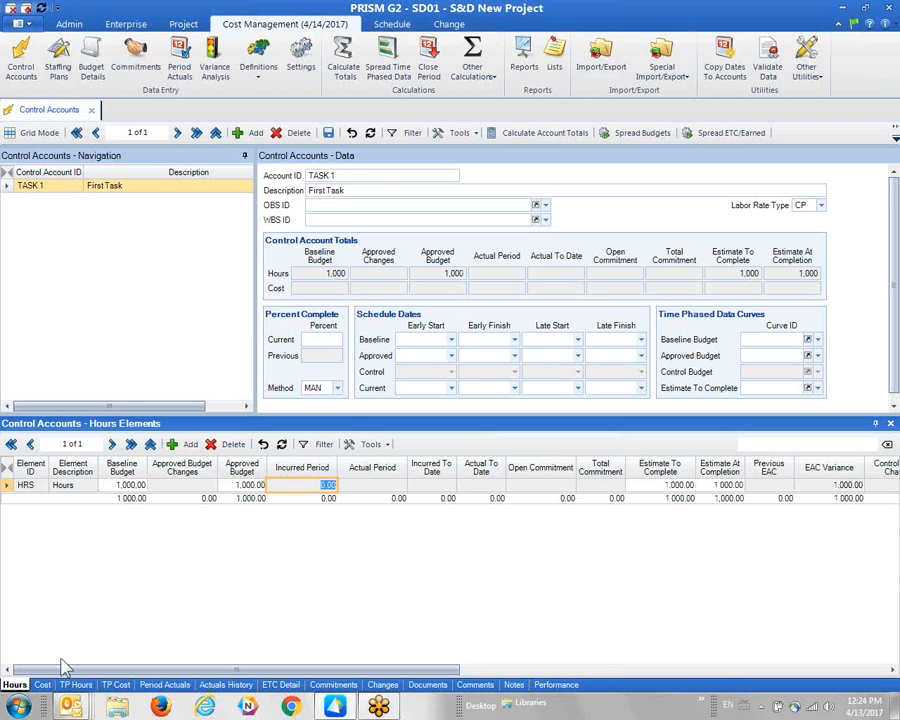
- Add the COST element to control account TASK 1 with a baseline budget of 100,000
{"action": "left_click", "coordinate": [42, 685]}
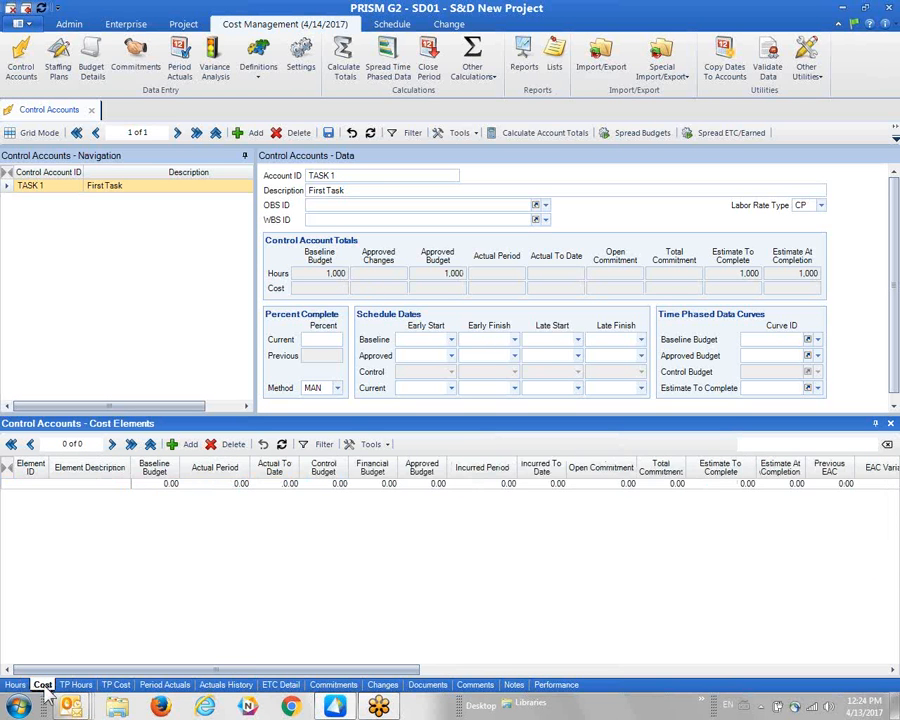
{"action": "left_click", "coordinate": [188, 446]}
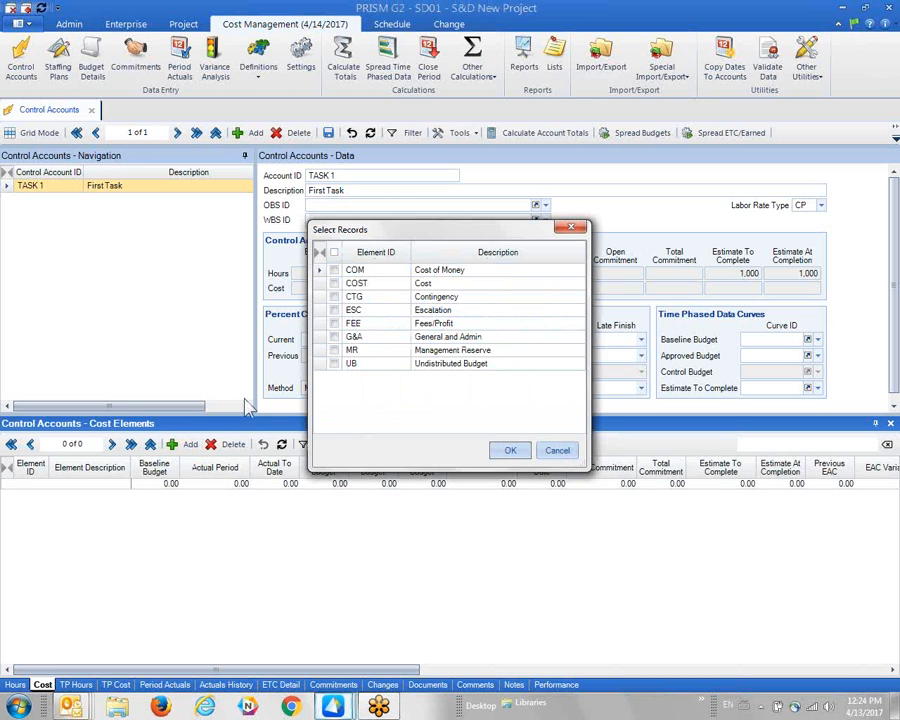
{"action": "left_click", "coordinate": [334, 283]}
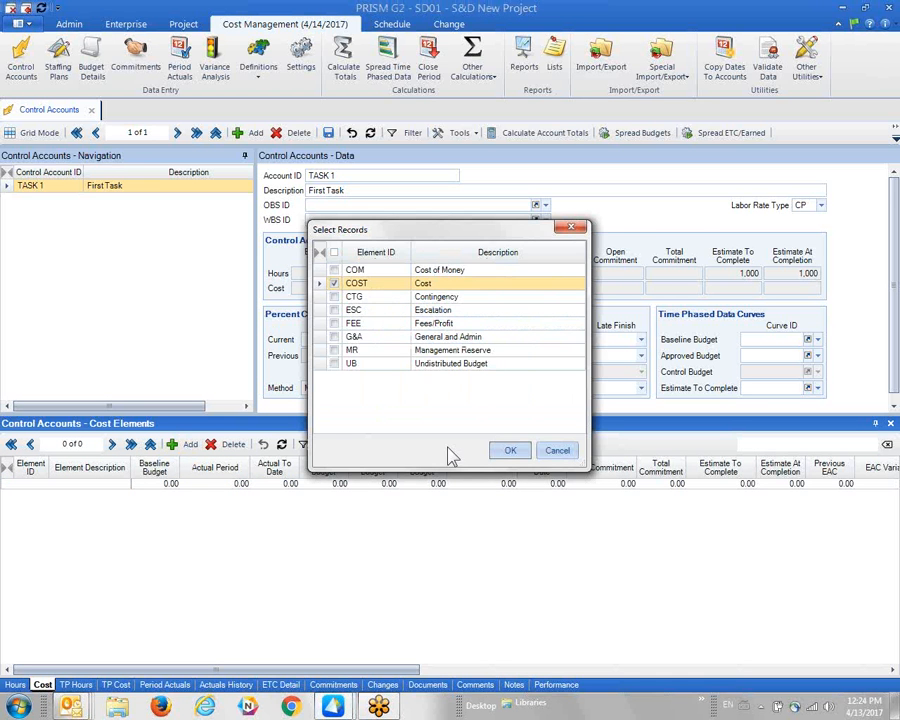
{"action": "left_click", "coordinate": [508, 450]}
{"action": "left_click", "coordinate": [148, 487]}
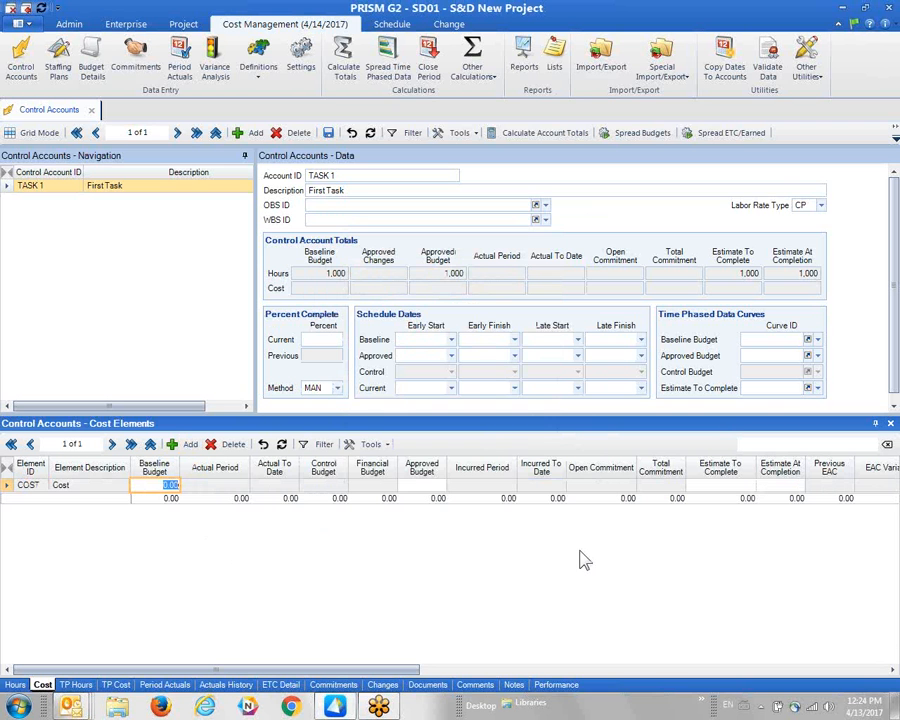
{"action": "type", "text": "100,000"}
{"action": "key", "text": "Tab"}
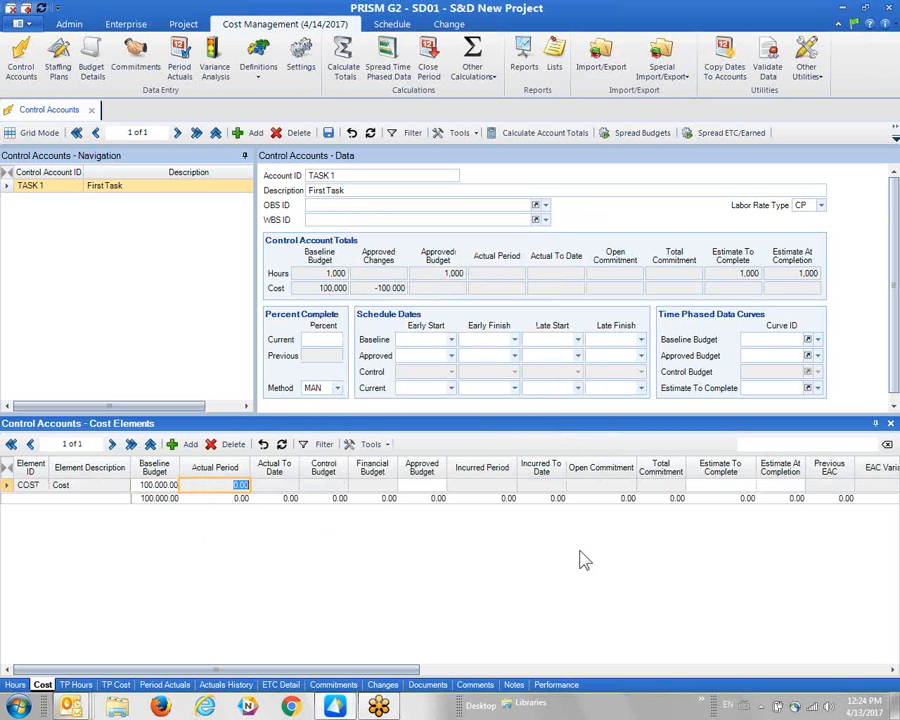
- Set the approved budget of TASK 1's COST element to 100,000
{"action": "key", "text": "Tab"}
{"action": "key", "text": "Tab"}
{"action": "key", "text": "Tab"}
{"action": "type", "text": "10"}
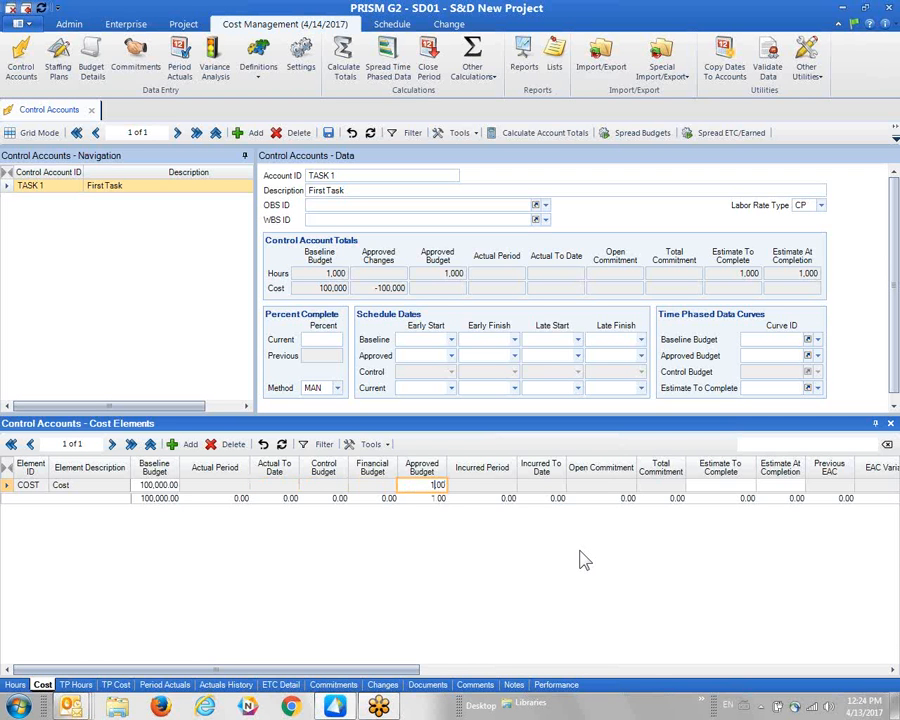
{"action": "type", "text": "0,000"}
{"action": "key", "text": "Tab"}
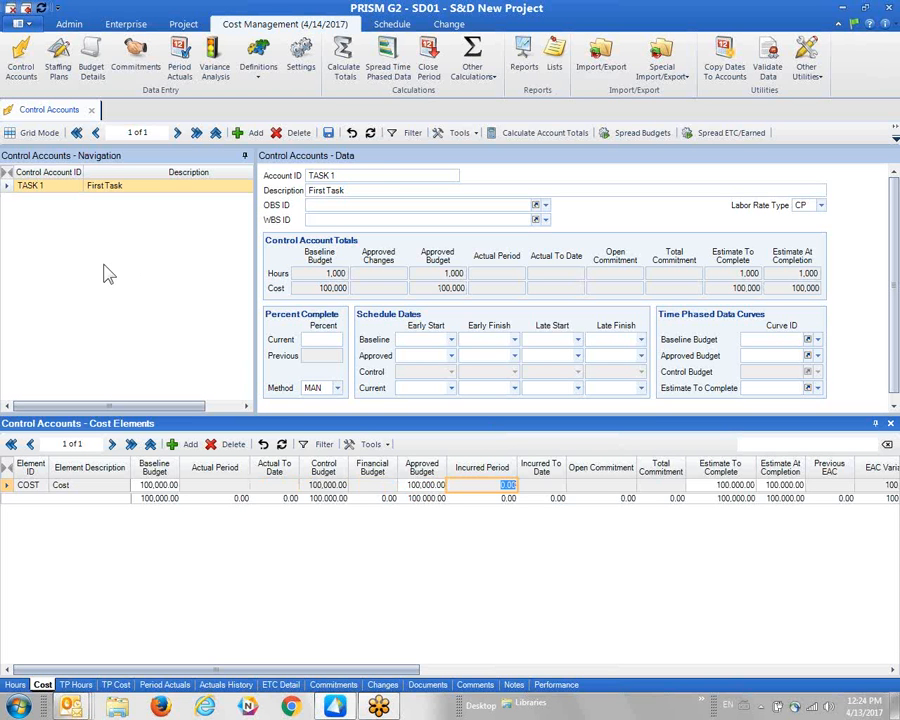
- Create a second control account with the ID TASK 2 and the description "Second Task"
{"action": "left_click", "coordinate": [380, 176]}
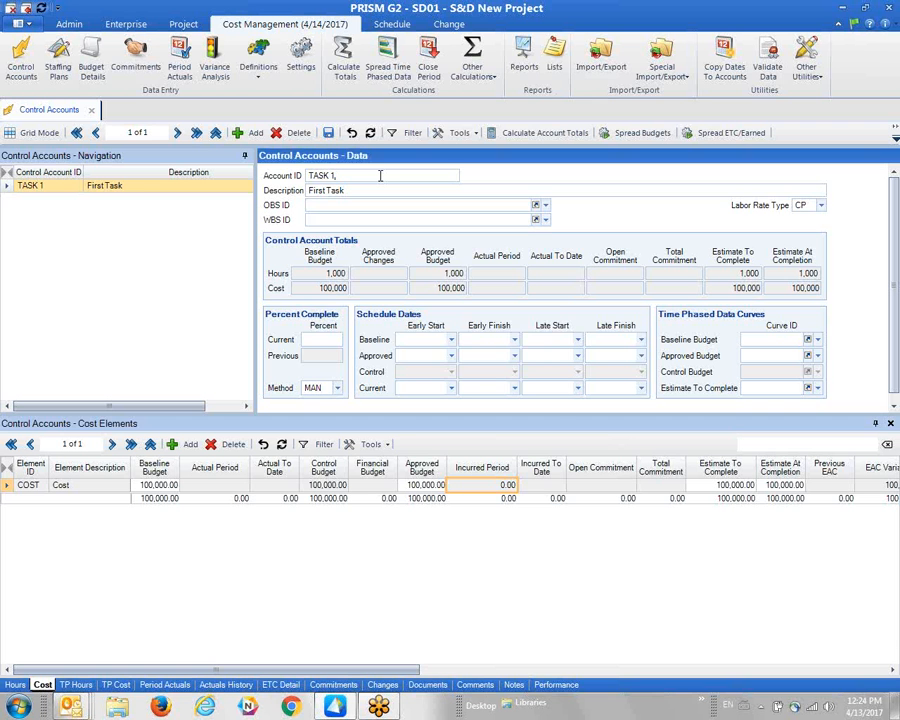
{"action": "key", "text": "BackSpace"}
{"action": "type", "text": "2"}
{"action": "key", "text": "Tab"}
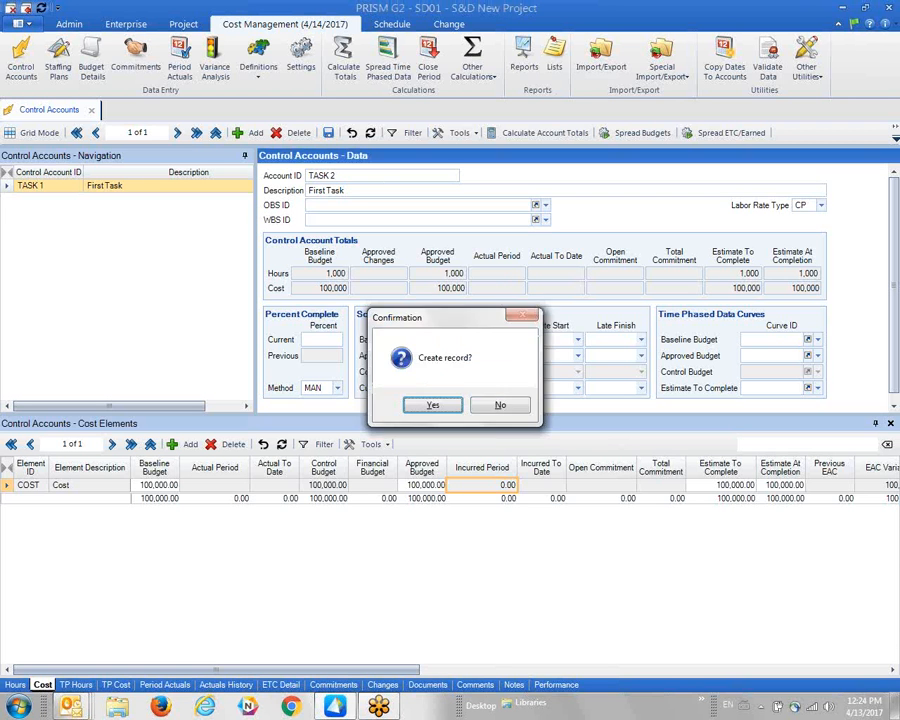
{"action": "key", "text": "Return"}
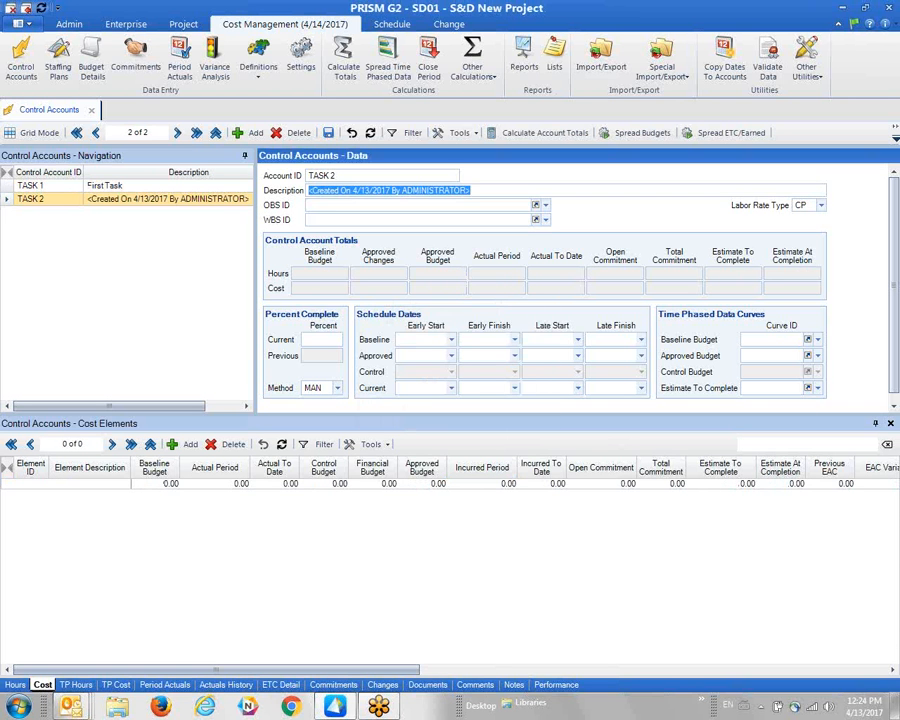
{"action": "type", "text": "Second"}
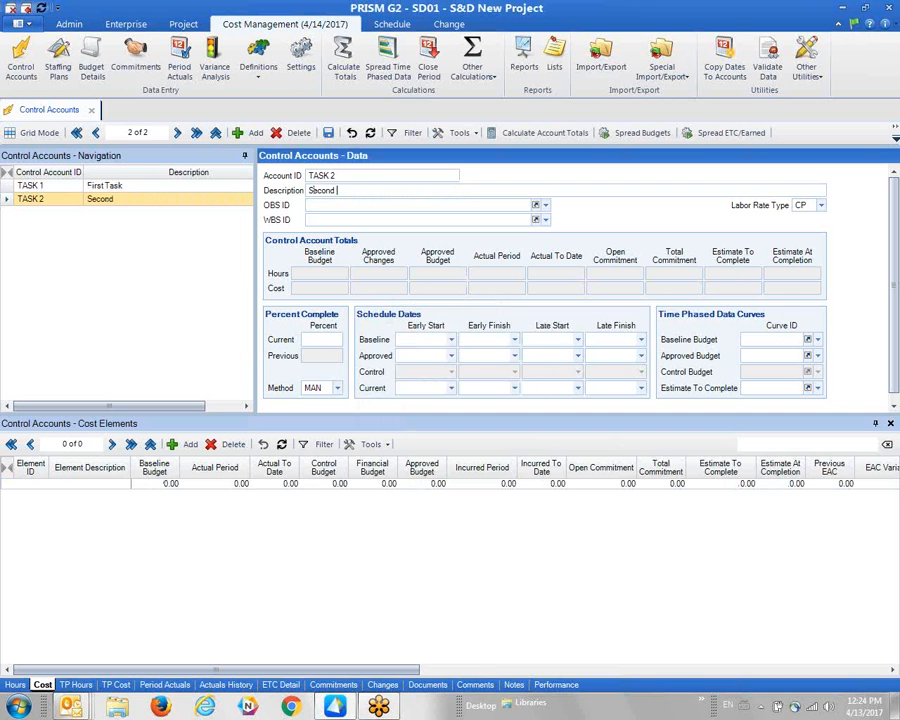
{"action": "type", "text": " Task"}
{"action": "key", "text": "Tab"}
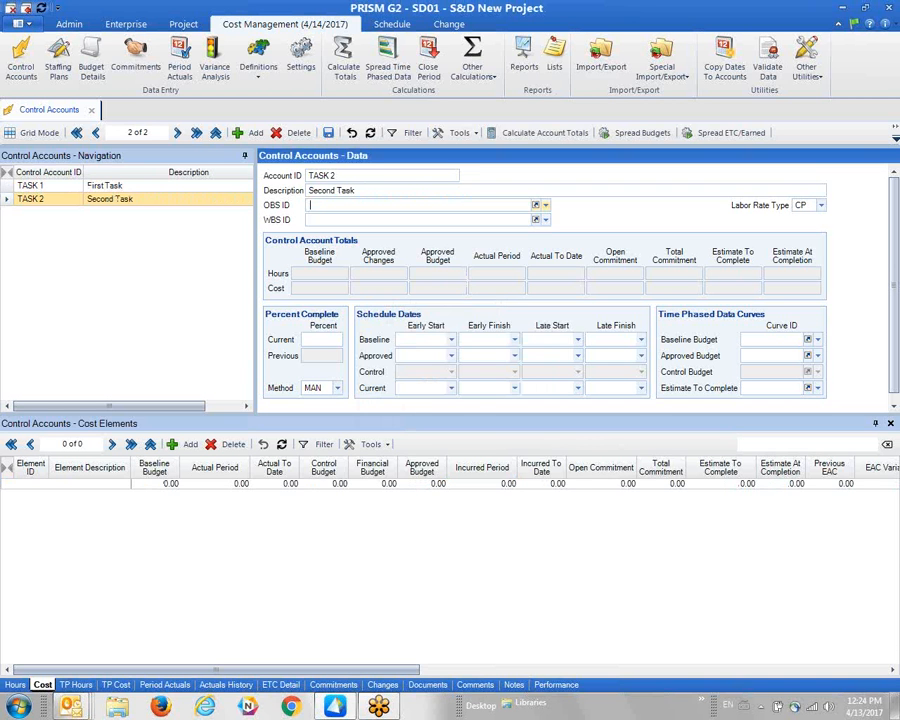
- Add the HRS hours element to control account TASK 2 with baseline and approved budgets of 2,000 hours each
{"action": "left_click", "coordinate": [14, 684]}
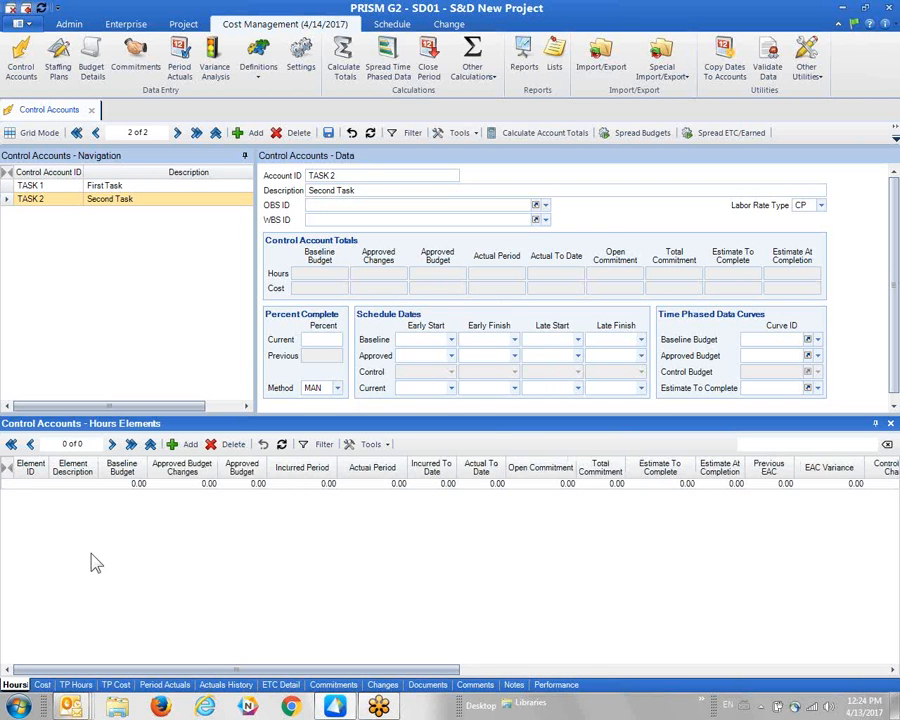
{"action": "left_click", "coordinate": [180, 446]}
{"action": "left_click", "coordinate": [374, 270]}
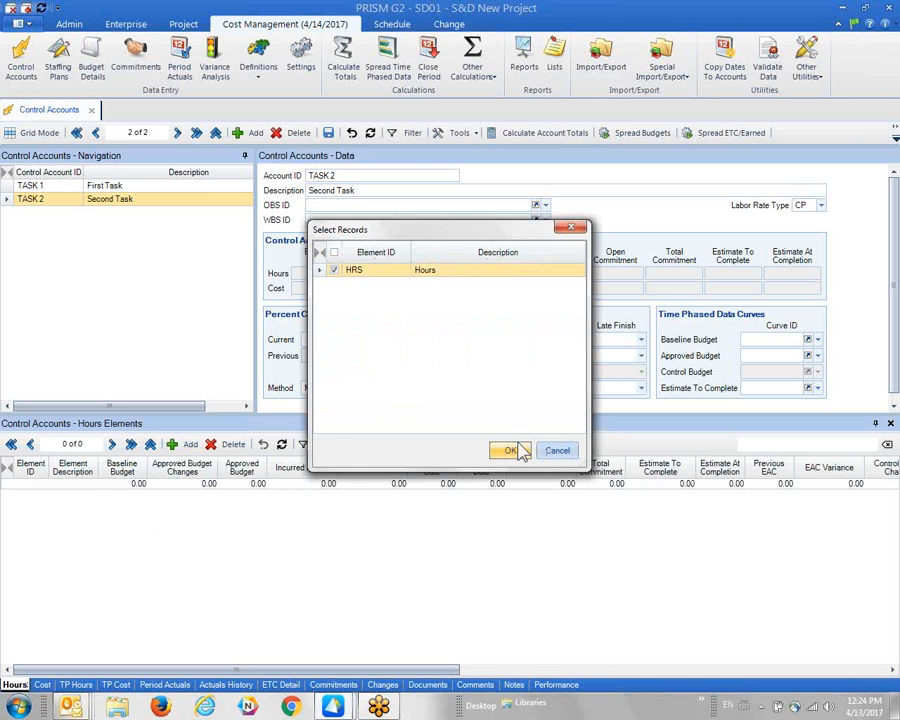
{"action": "left_click", "coordinate": [516, 450]}
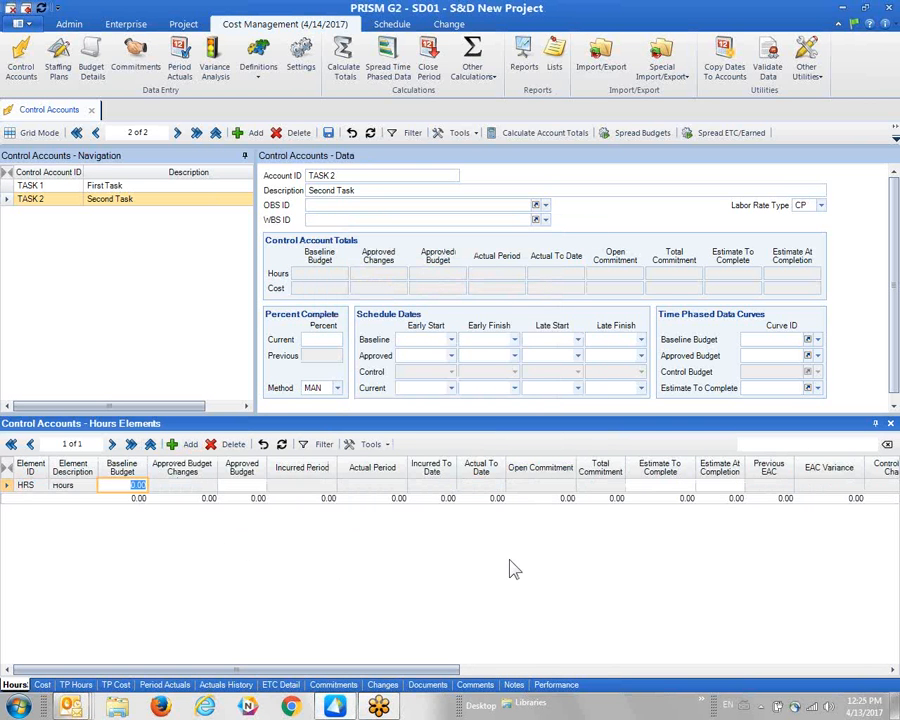
{"action": "type", "text": "2000"}
{"action": "key", "text": "Tab"}
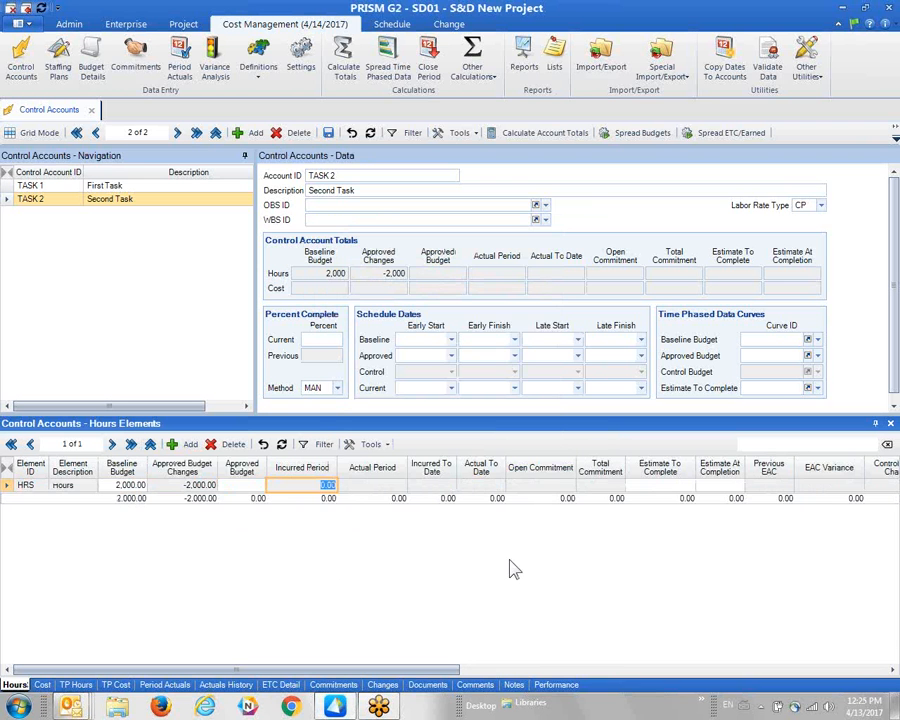
{"action": "key", "text": "shift+Tab"}
{"action": "type", "text": "2000"}
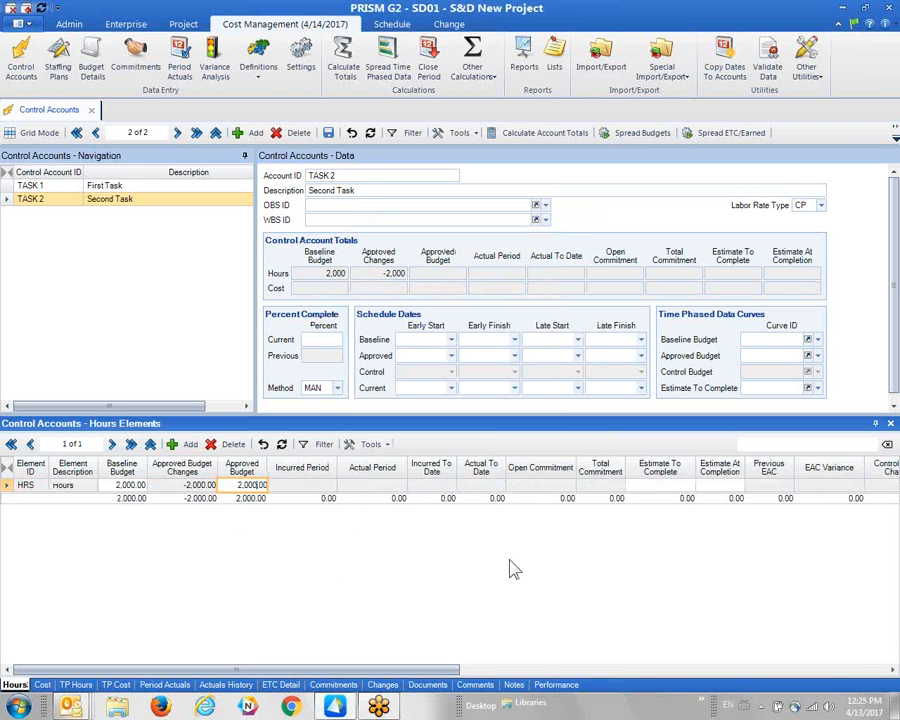
{"action": "key", "text": "Tab"}
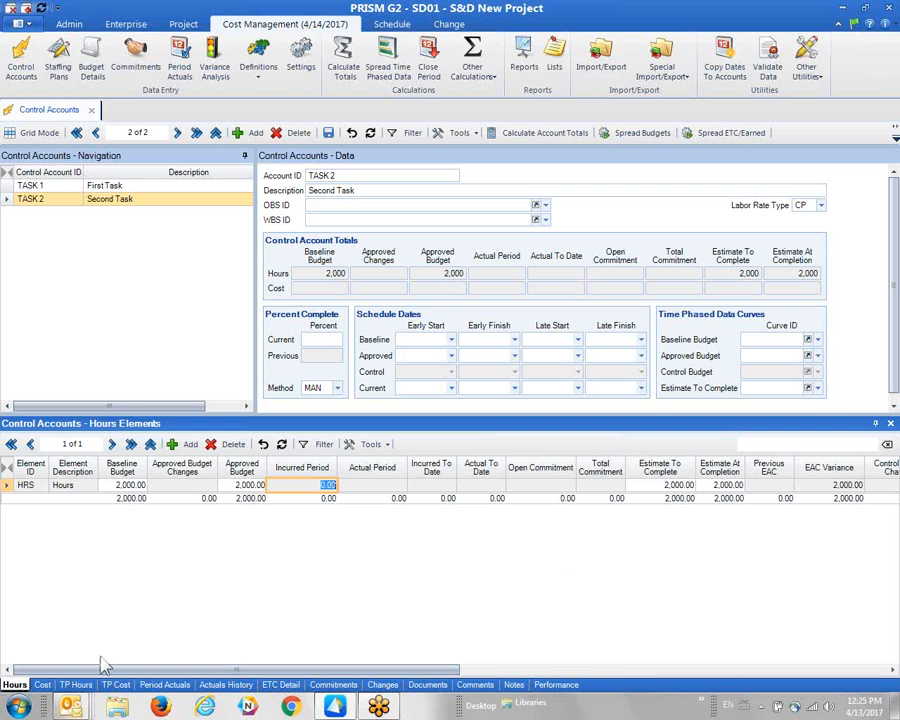
- Add the COST element to control account TASK 2 with a baseline budget of 200,000
{"action": "left_click", "coordinate": [43, 685]}
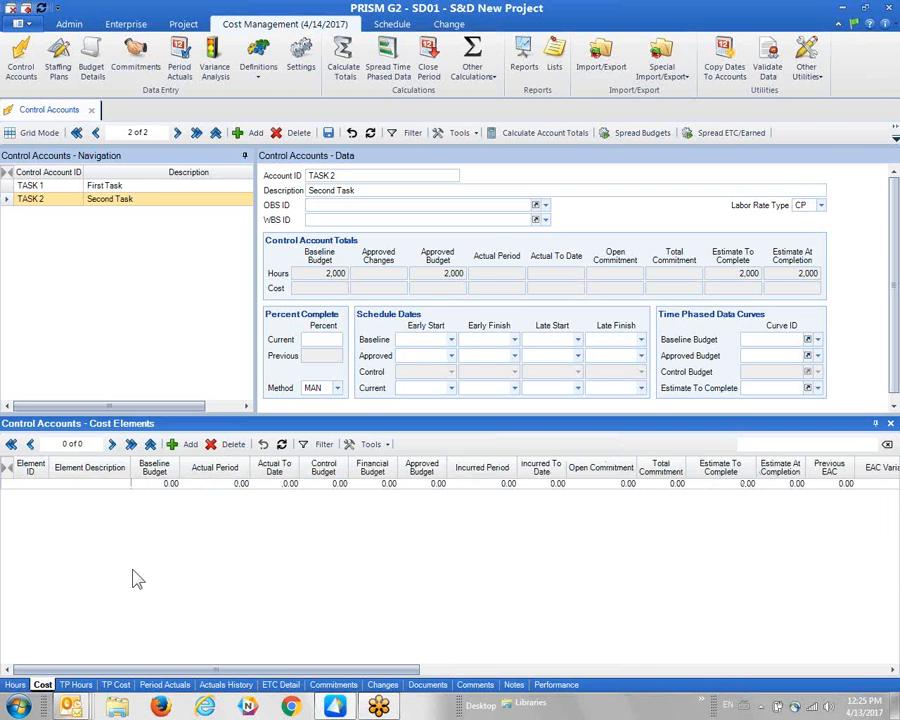
{"action": "left_click", "coordinate": [185, 444]}
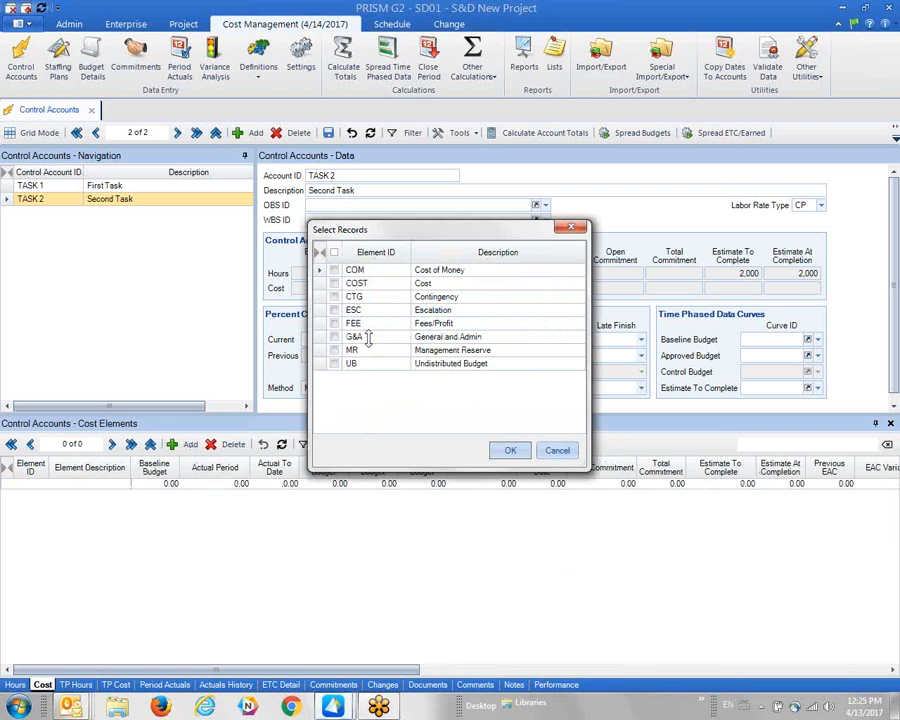
{"action": "left_click", "coordinate": [334, 283]}
{"action": "left_click", "coordinate": [508, 450]}
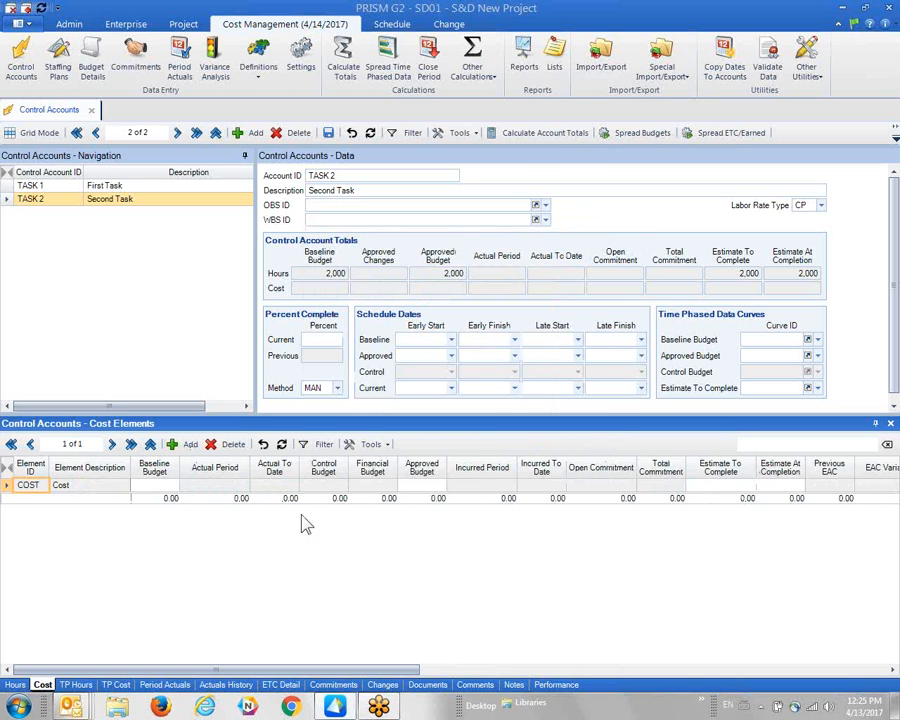
{"action": "left_click", "coordinate": [172, 486]}
{"action": "type", "text": "200,00"}
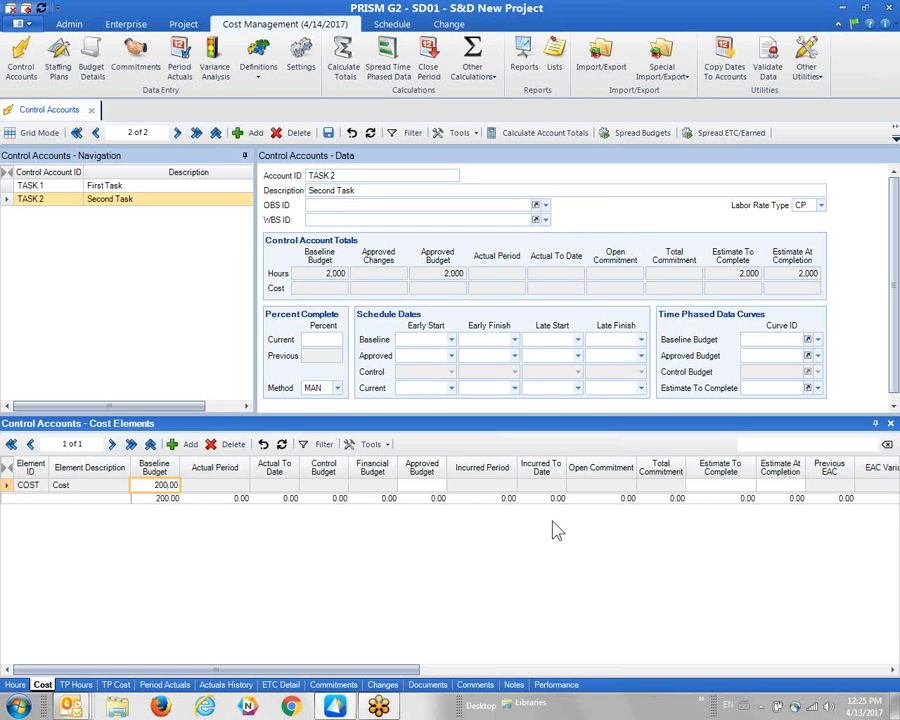
{"action": "type", "text": "0"}
{"action": "key", "text": "Tab"}
- Set the approved budget of TASK 2's COST element to 200,000
{"action": "key", "text": "Tab"}
{"action": "key", "text": "Tab"}
{"action": "key", "text": "Tab"}
{"action": "key", "text": "Tab"}
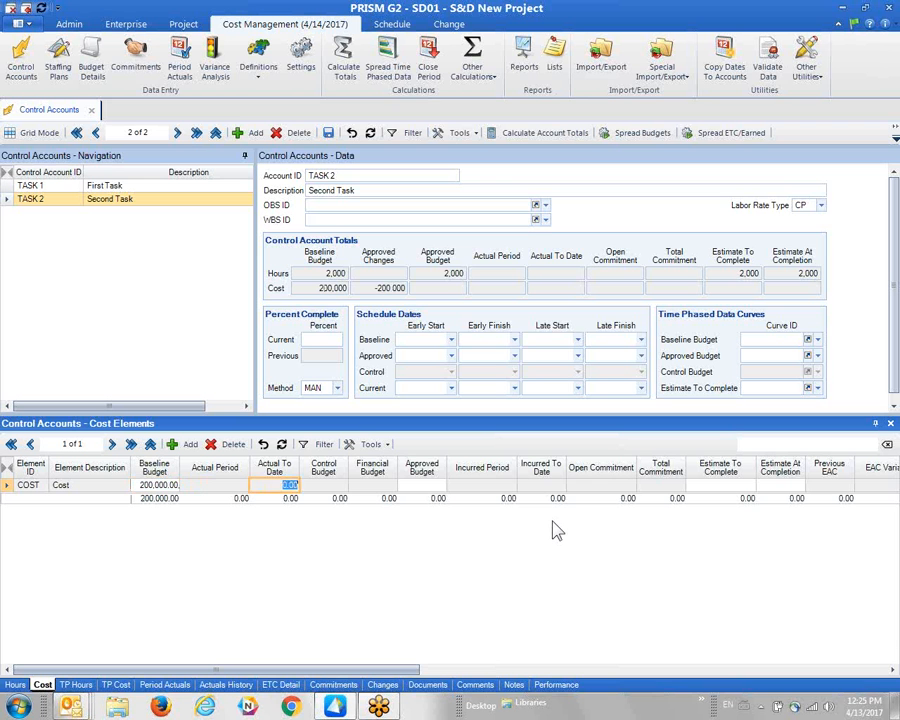
{"action": "type", "text": "2000000.00"}
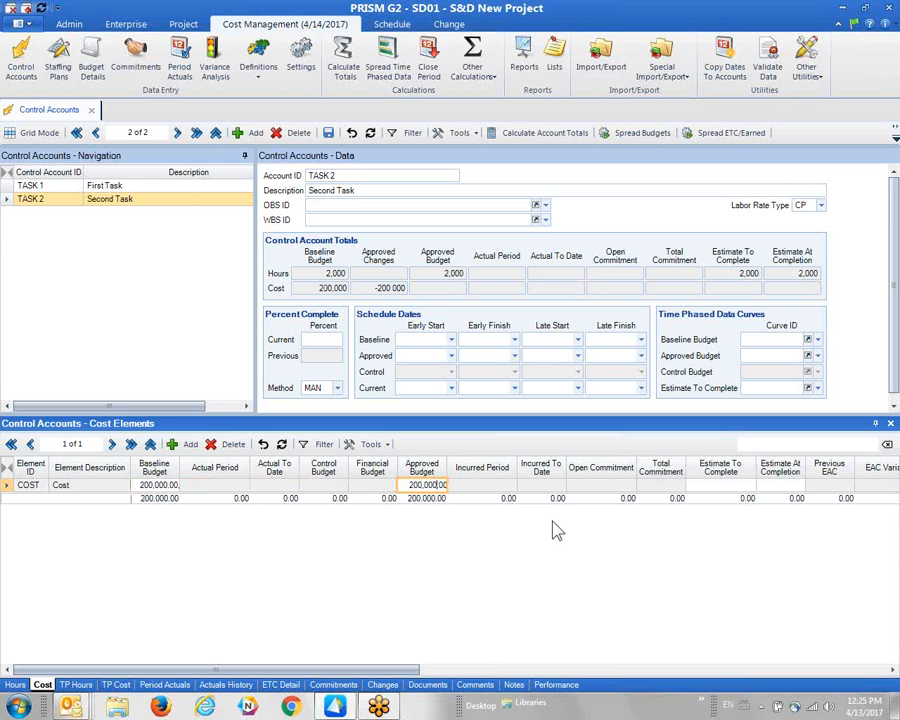
{"action": "key", "text": "Tab"}
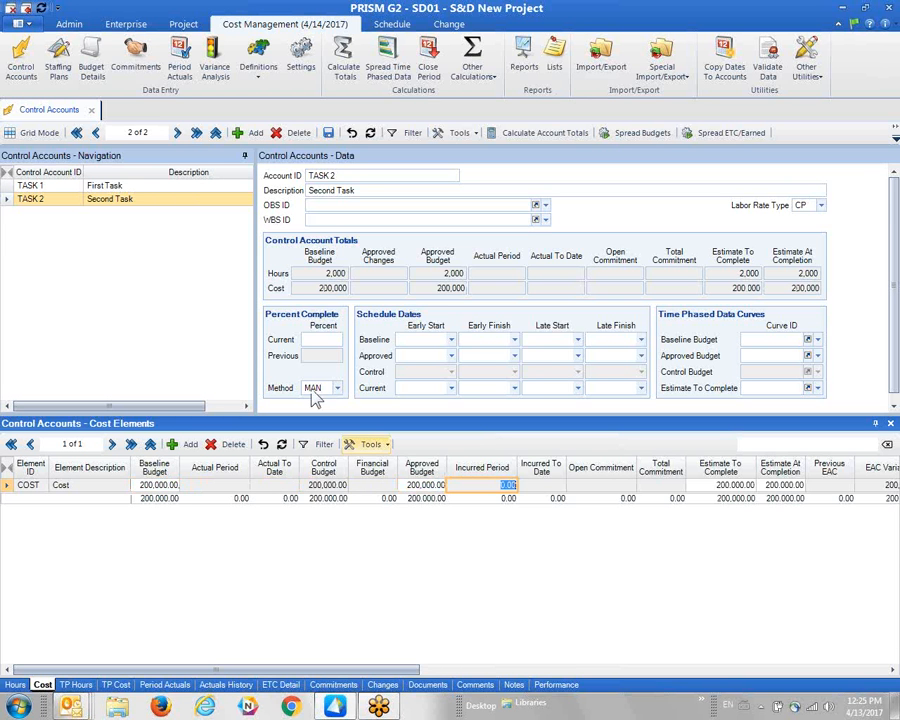
- Create a third control account with the ID TASK 3 and the description "Third Task"
{"action": "left_click", "coordinate": [348, 176]}
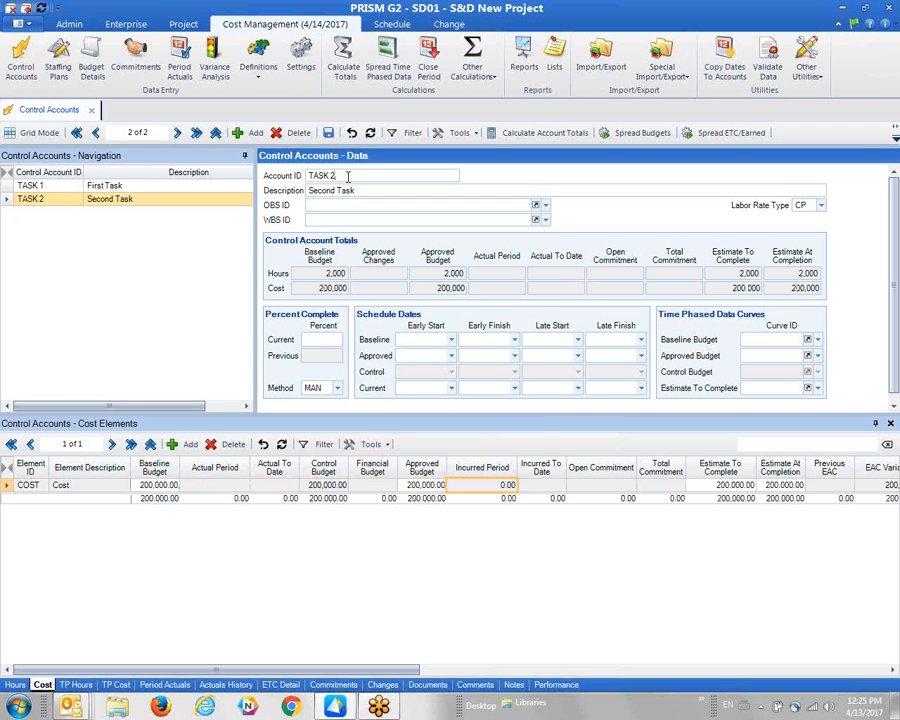
{"action": "left_click", "coordinate": [245, 132]}
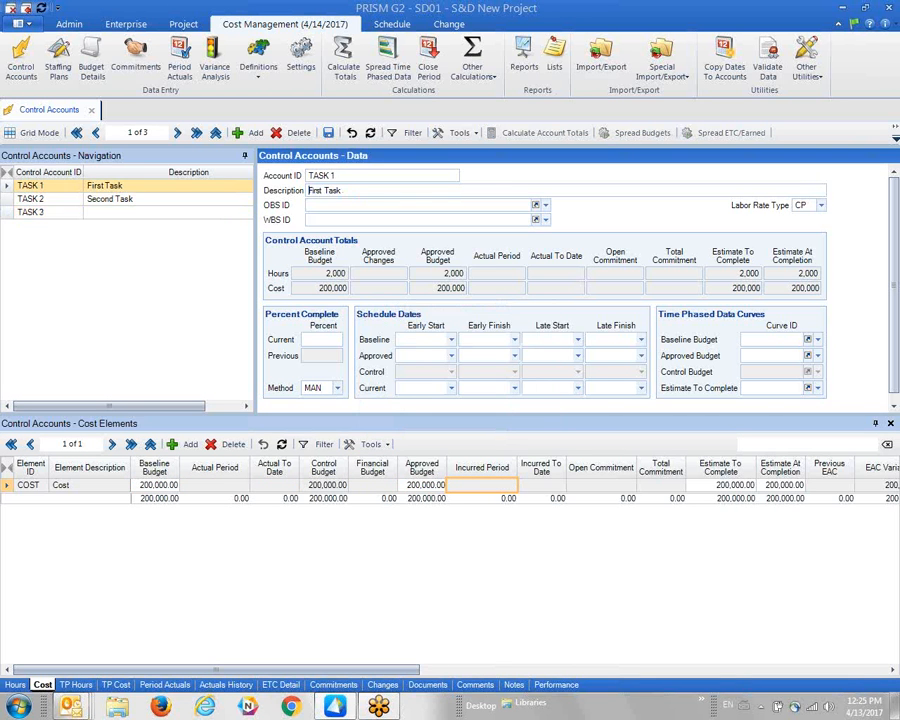
{"action": "left_click", "coordinate": [310, 190]}
{"action": "type", "text": "Third C"}
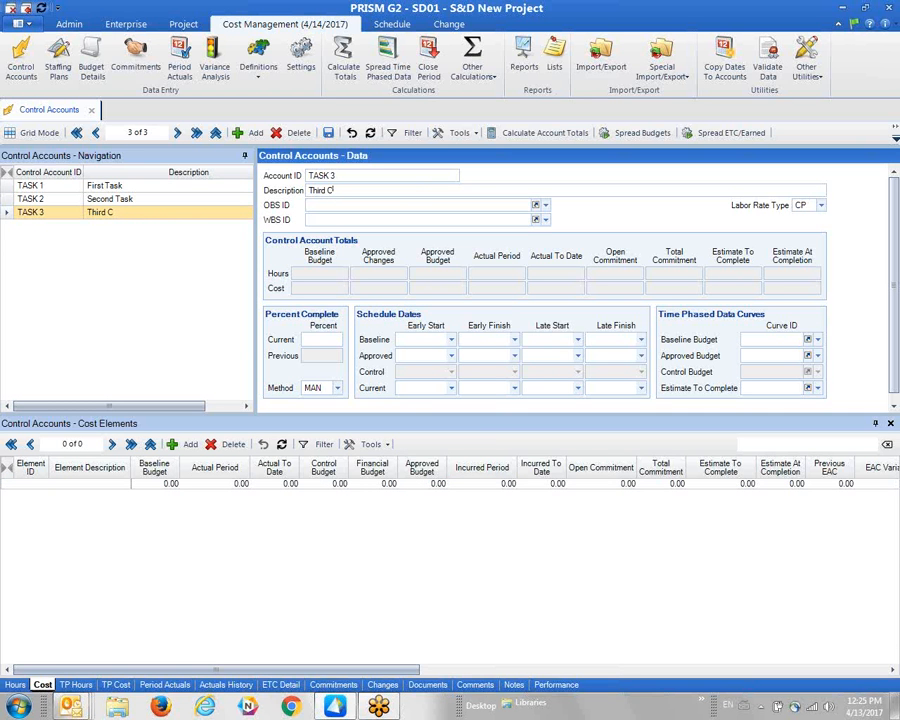
{"action": "key", "text": "BackSpace"}
{"action": "type", "text": "Task"}
{"action": "key", "text": "Tab"}
- Add the COST element to control account TASK 3 with a baseline budget of 300,000
{"action": "left_click", "coordinate": [186, 444]}
{"action": "left_click", "coordinate": [334, 283]}
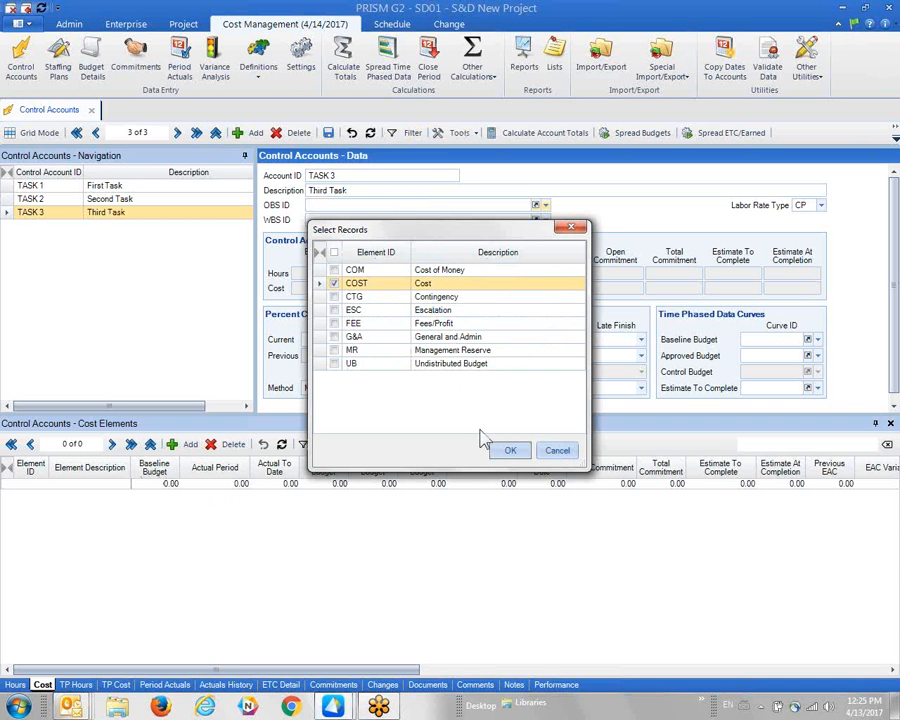
{"action": "left_click", "coordinate": [509, 450]}
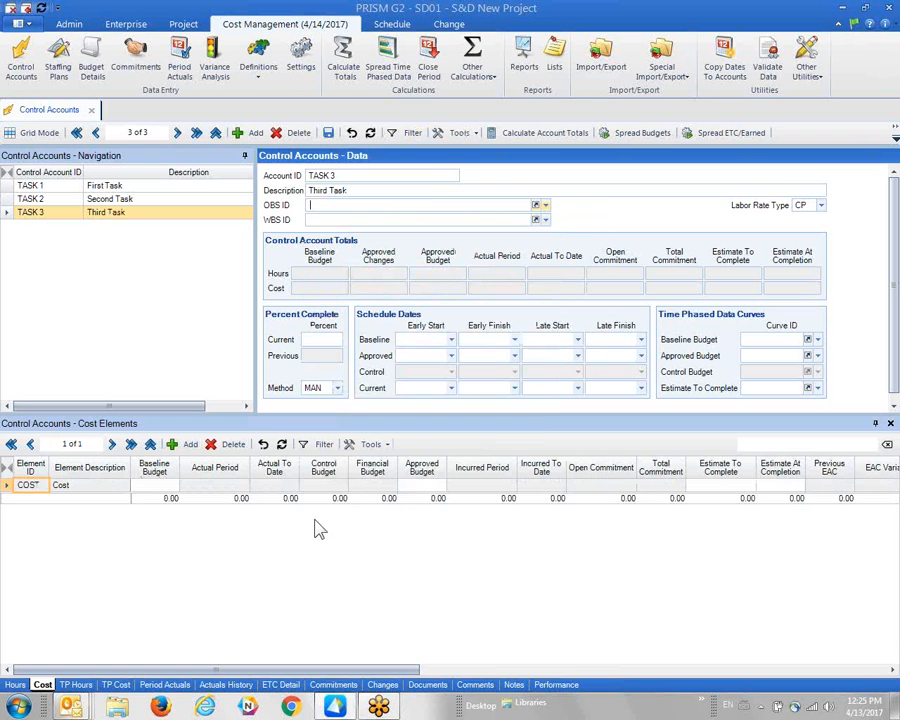
{"action": "left_click", "coordinate": [155, 485]}
{"action": "type", "text": "300000"}
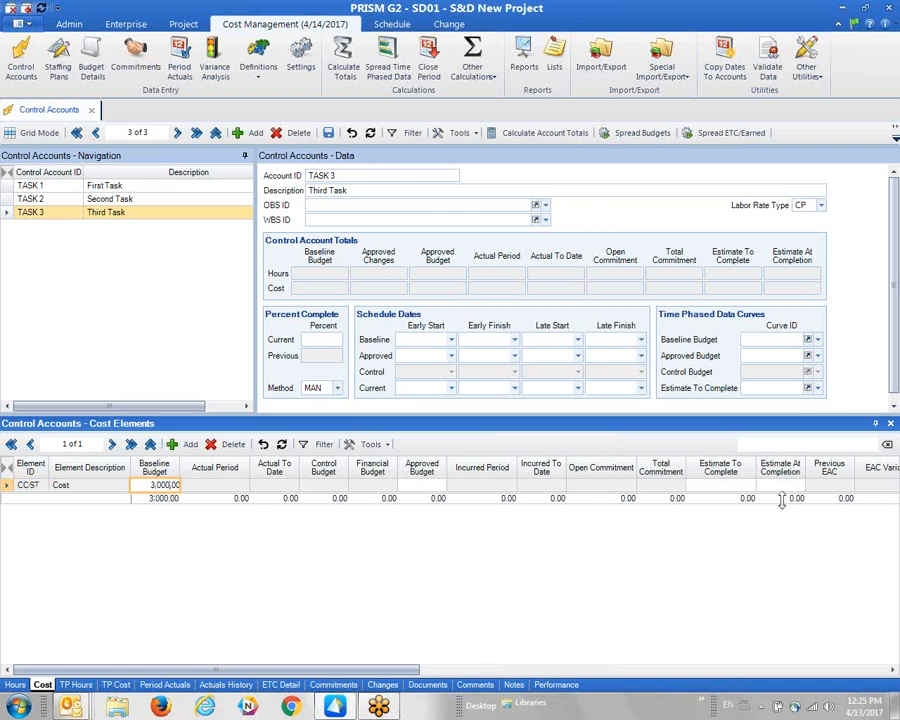
{"action": "key", "text": "Tab"}
- Set the approved budget of TASK 3's COST element to 300,000
{"action": "key", "text": "Tab"}
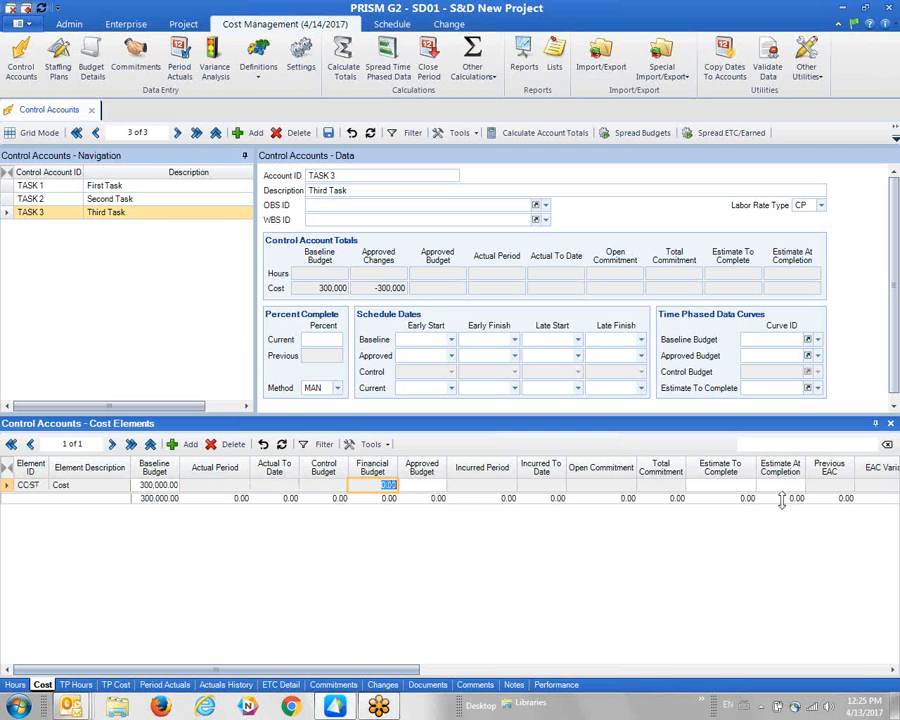
{"action": "key", "text": "Tab"}
{"action": "type", "text": "300000"}
{"action": "key", "text": "Tab"}
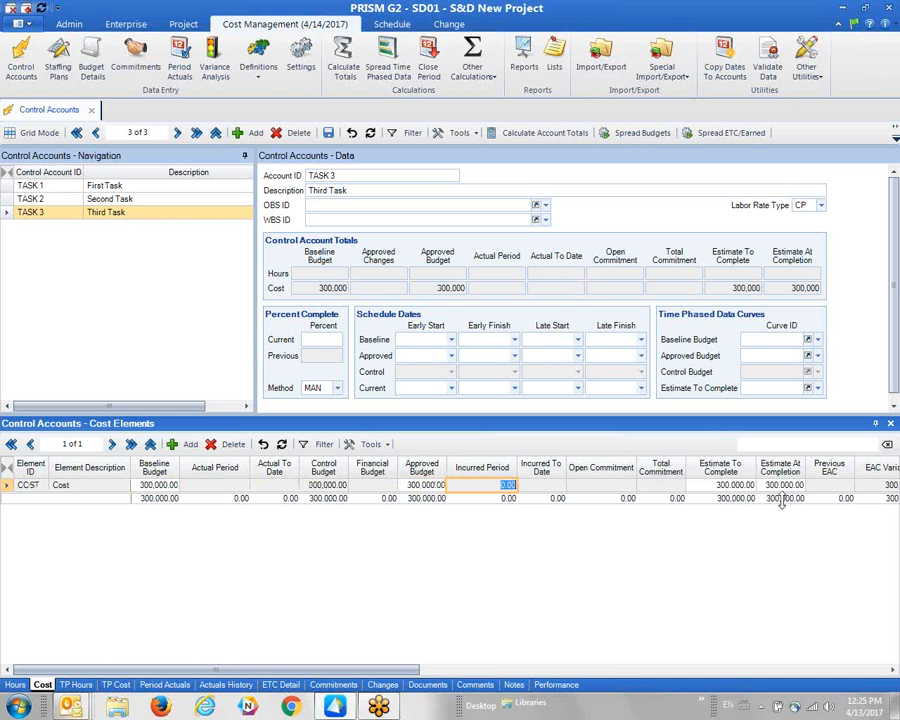
- Add the HRS hours element to control account TASK 3 with a baseline budget of 3,000
{"action": "left_click", "coordinate": [15, 687]}
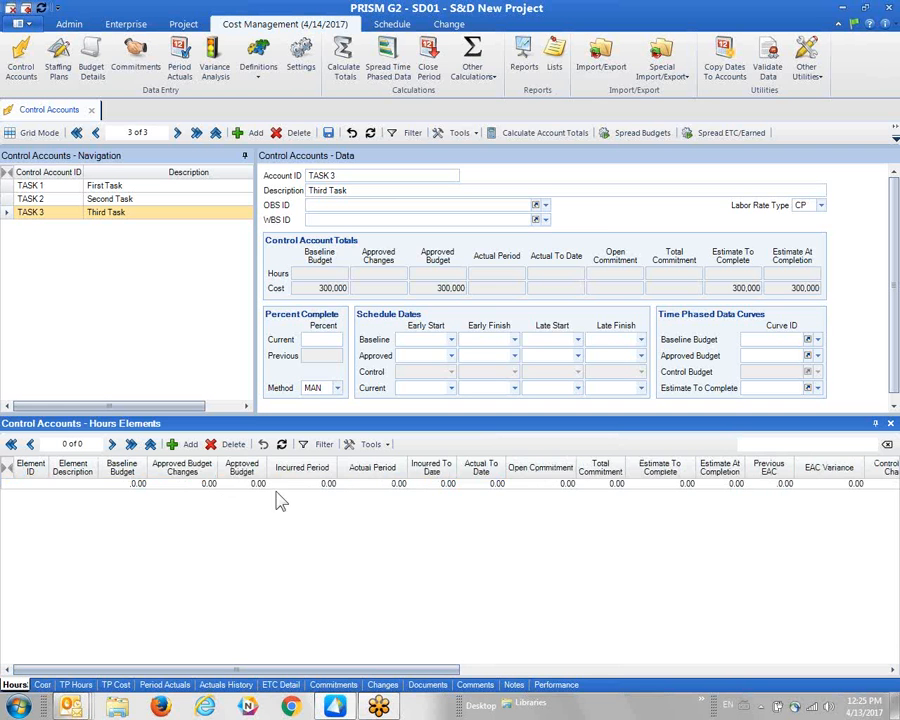
{"action": "left_click", "coordinate": [182, 444]}
{"action": "left_click", "coordinate": [345, 275]}
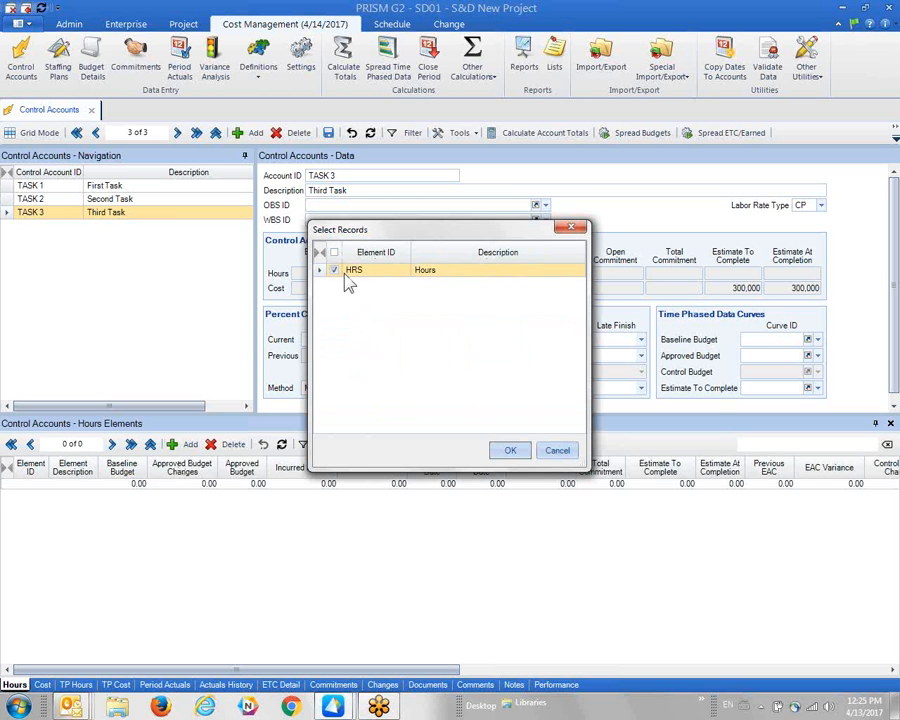
{"action": "left_click", "coordinate": [514, 451]}
{"action": "left_click", "coordinate": [108, 485]}
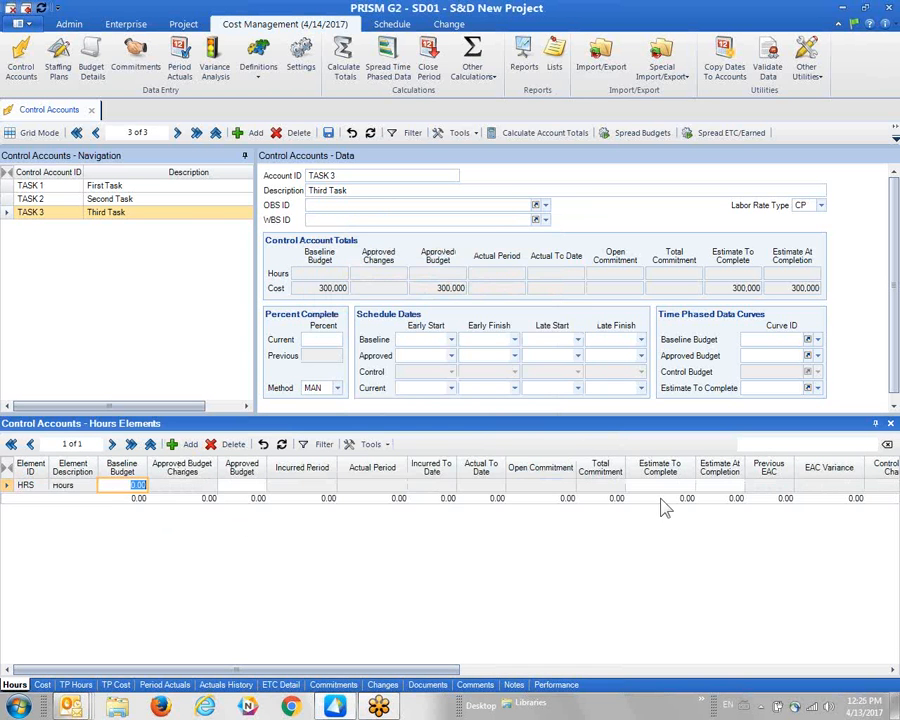
{"action": "type", "text": "3,00"}
{"action": "type", "text": "0"}
{"action": "key", "text": "Tab"}
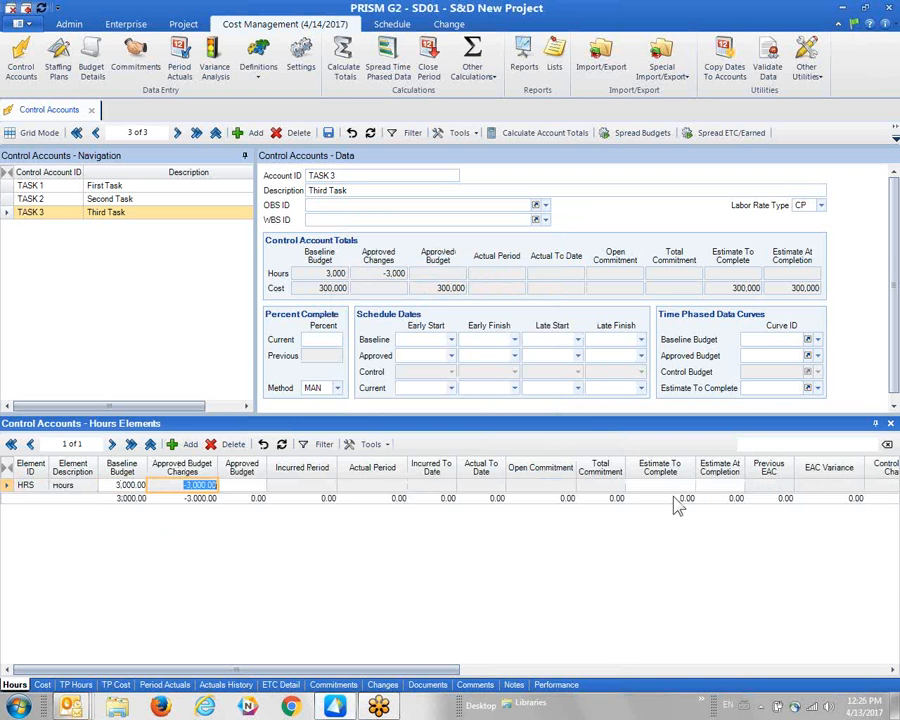
- Set the approved budget of TASK 3's HRS element to 3,000
{"action": "key", "text": "Tab"}
{"action": "type", "text": "3000"}
{"action": "key", "text": "Tab"}
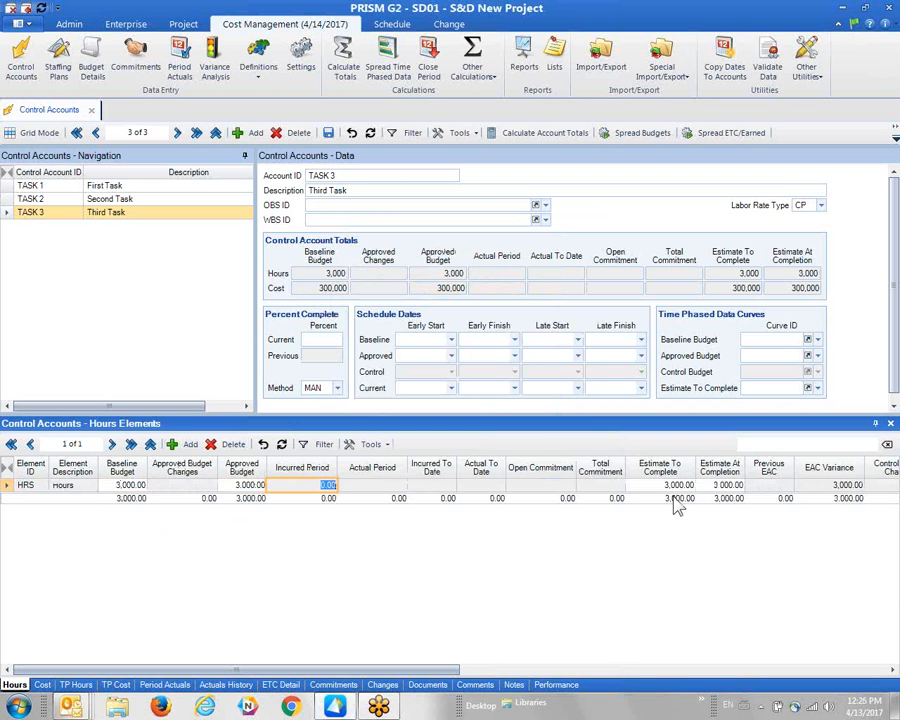
- Create a fourth control account with the ID TASK 4 and the description "Fourth Task"
{"action": "left_click", "coordinate": [363, 177]}
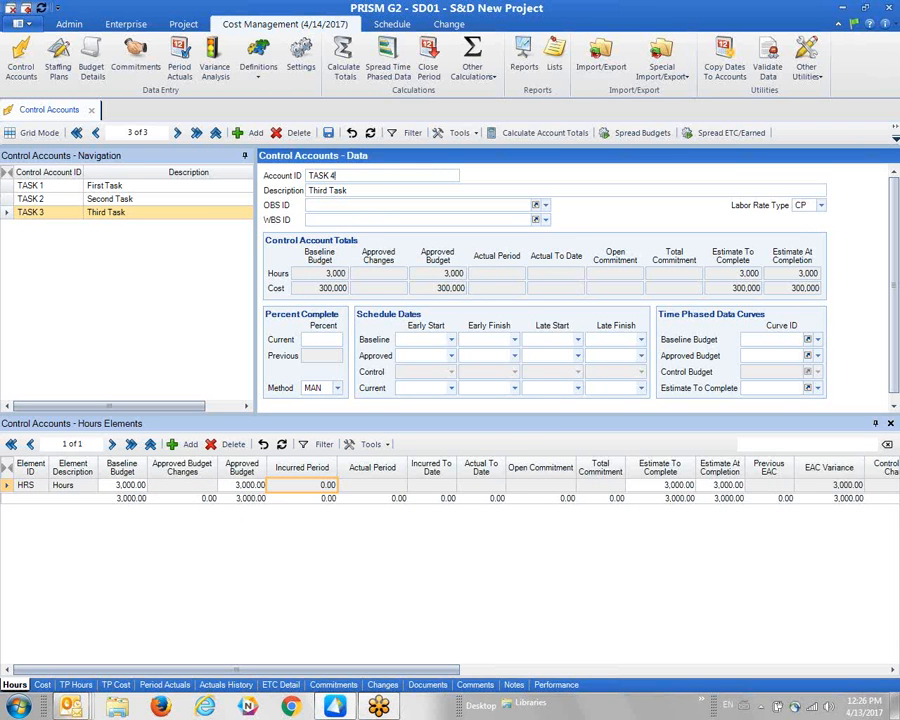
{"action": "key", "text": "Tab"}
{"action": "key", "text": "Return"}
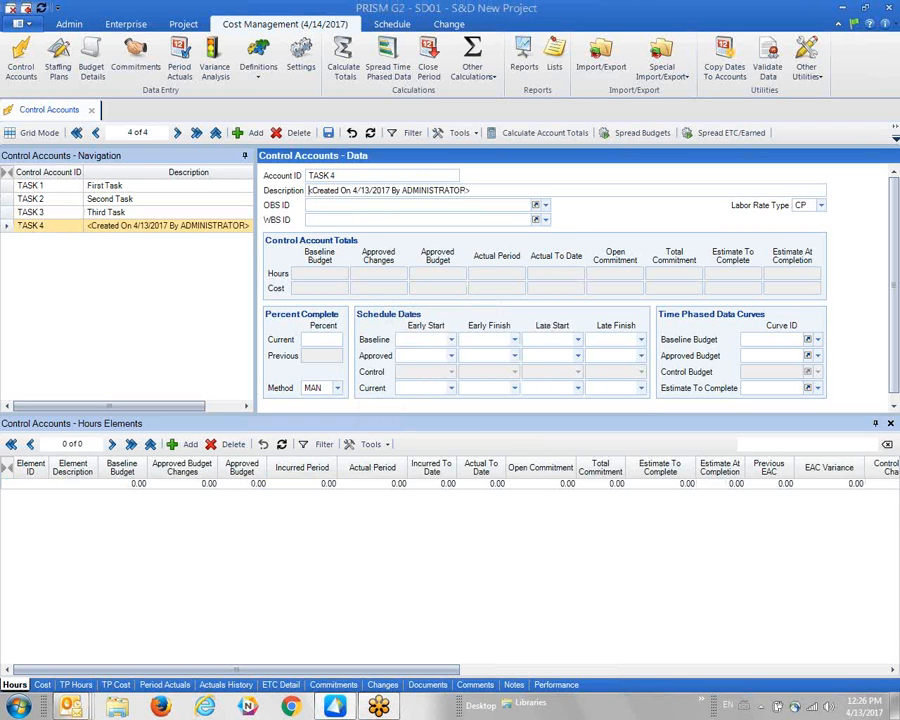
{"action": "type", "text": "Fourt"}
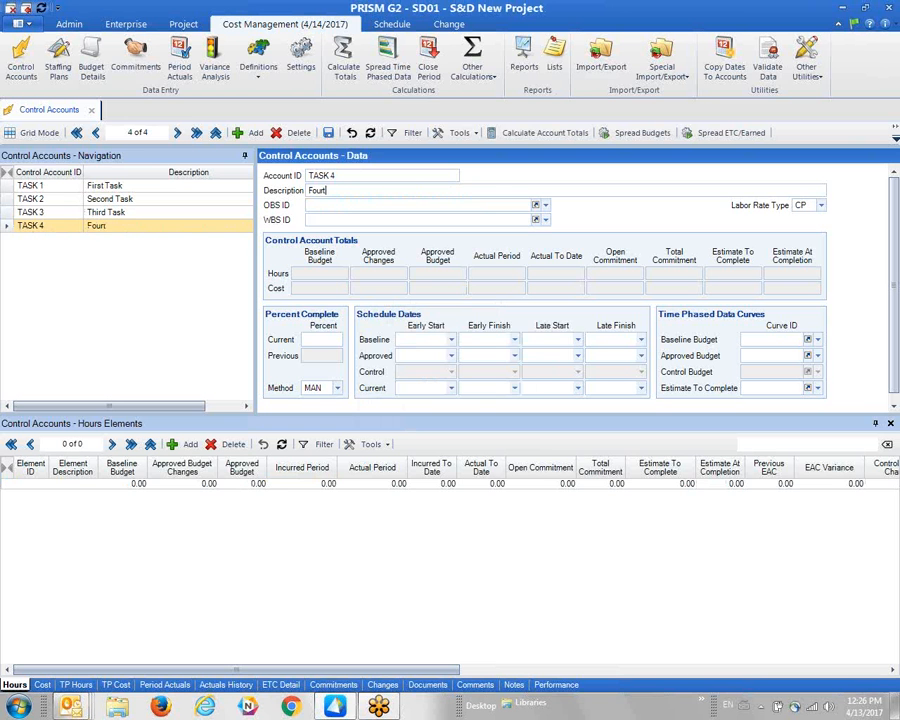
{"action": "type", "text": "h Task"}
{"action": "key", "text": "Tab"}
- Add the COST element to control account TASK 4 with a baseline budget of 400,000
{"action": "left_click", "coordinate": [42, 684]}
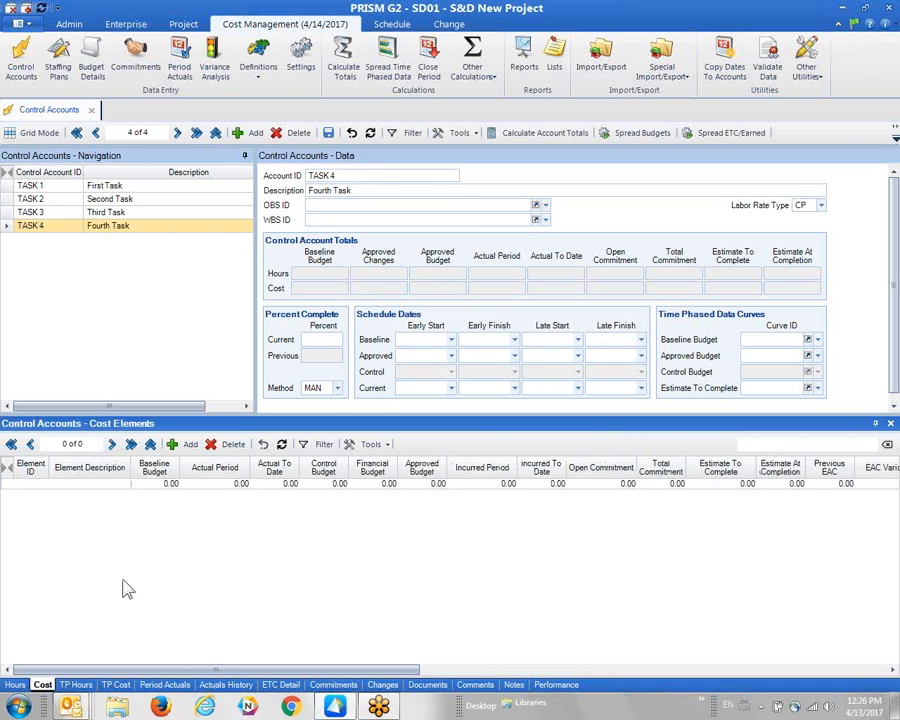
{"action": "left_click", "coordinate": [186, 444]}
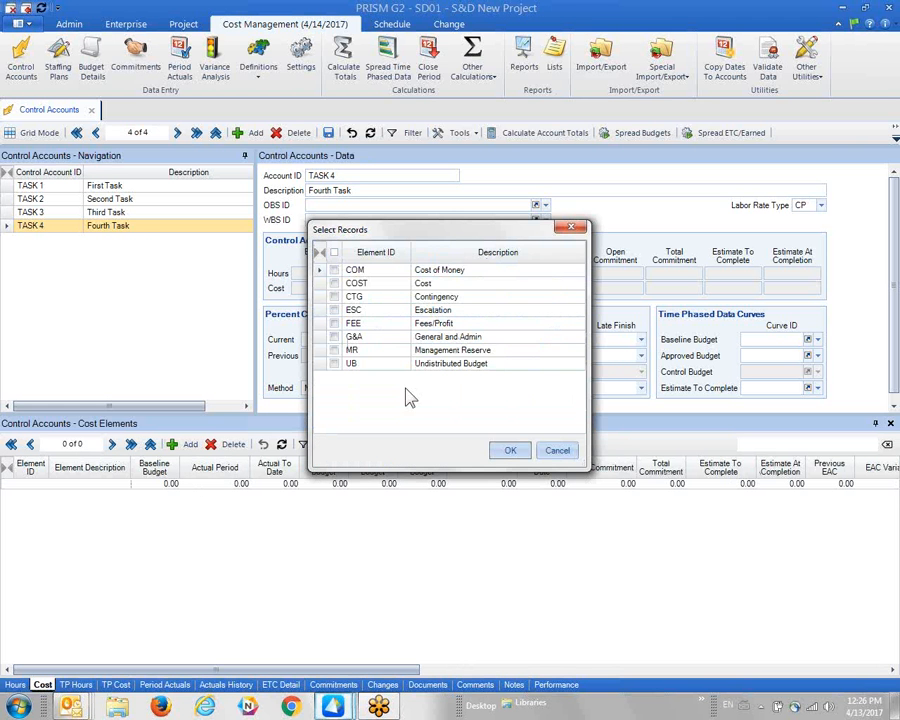
{"action": "left_click", "coordinate": [335, 283]}
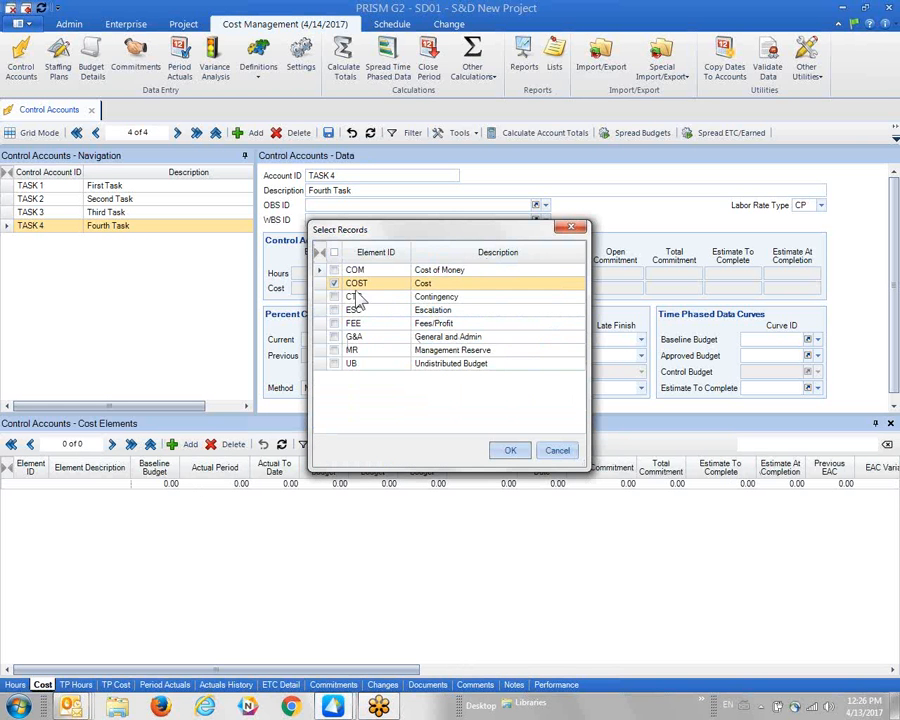
{"action": "left_click", "coordinate": [512, 451]}
{"action": "key", "text": "Tab"}
{"action": "type", "text": "4"}
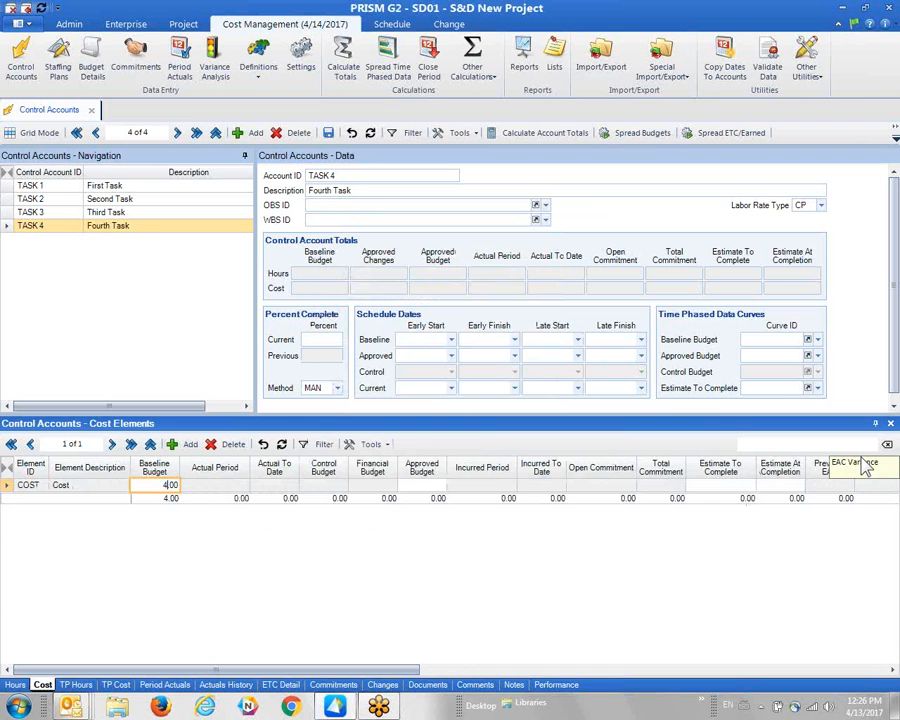
{"action": "type", "text": "00,000"}
{"action": "key", "text": "Tab"}
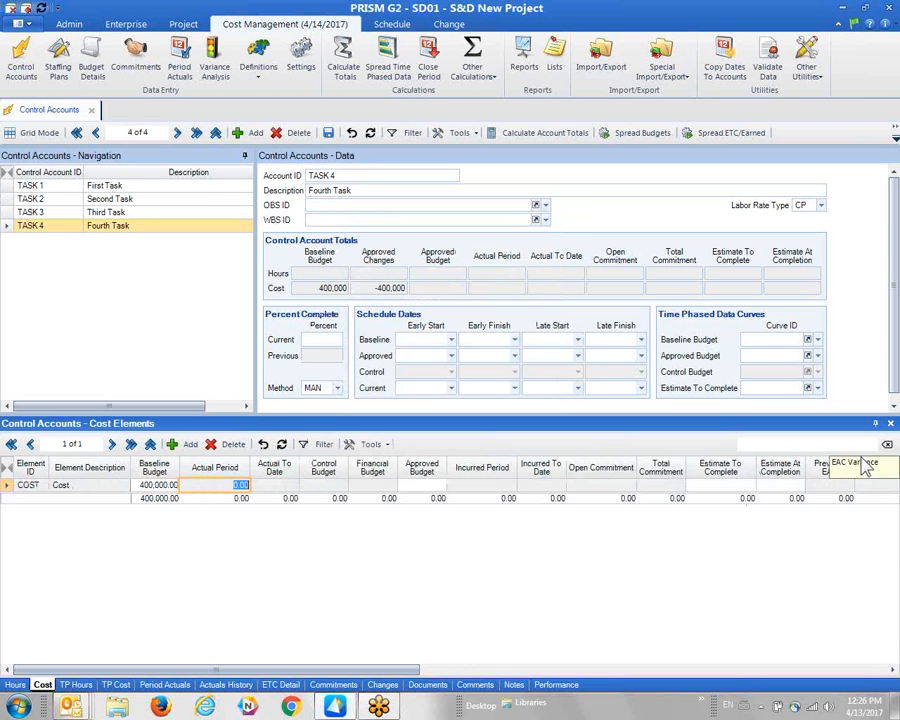
- Set the approved budget of TASK 4's COST element to 400,000
{"action": "key", "text": "Tab"}
{"action": "key", "text": "Tab"}
{"action": "key", "text": "Tab"}
{"action": "key", "text": "Tab"}
{"action": "type", "text": "41"}
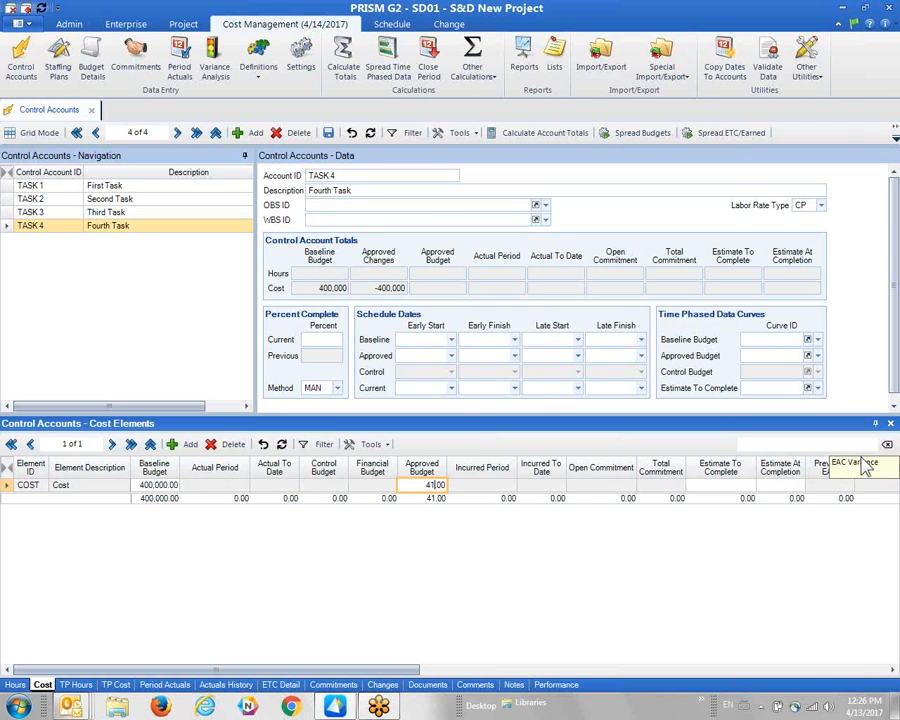
{"action": "key", "text": "BackSpace"}
{"action": "type", "text": "000000"}
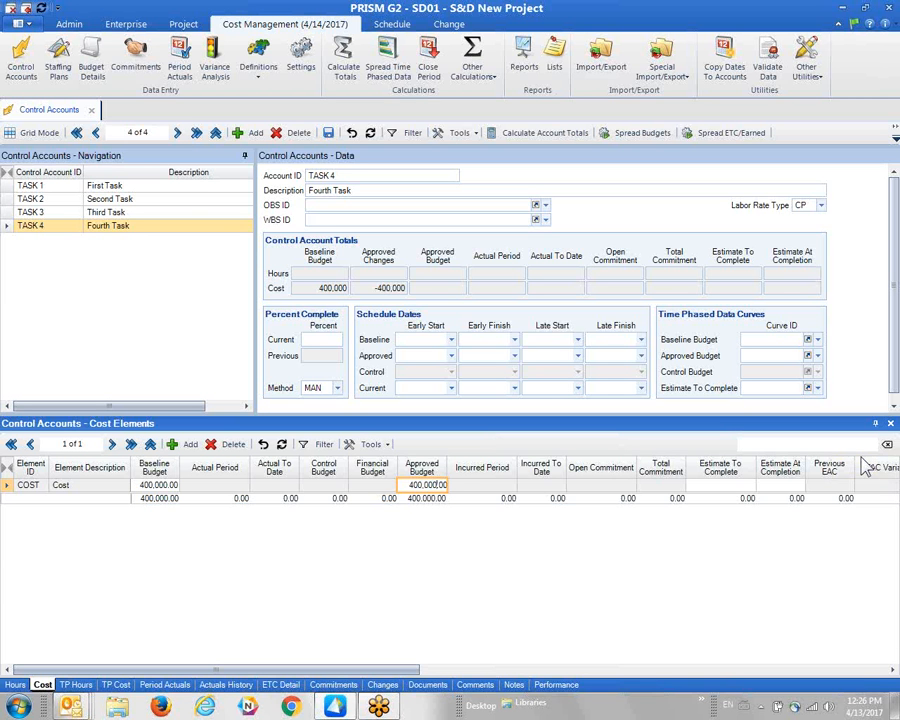
{"action": "key", "text": "Tab"}
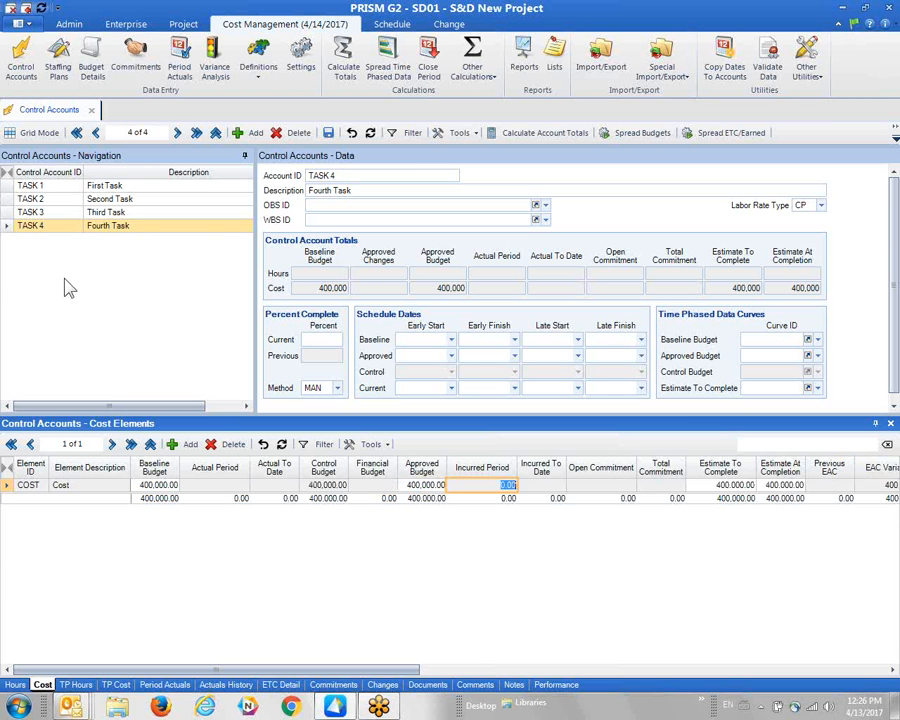
- Create a fifth control account with the ID TASK 5 and the description "Fifth Task"
{"action": "left_click", "coordinate": [356, 178]}
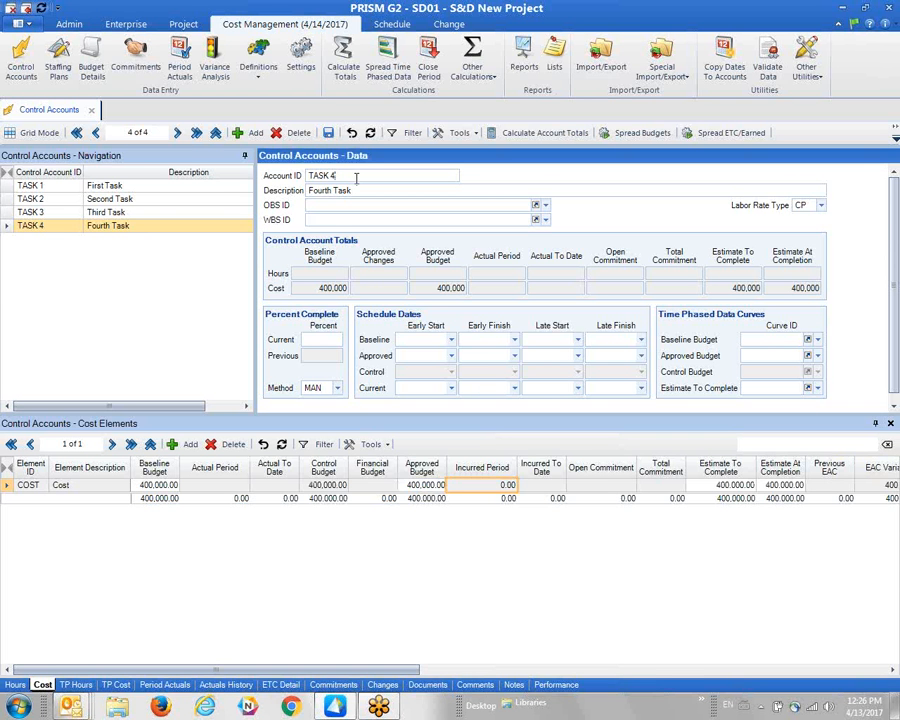
{"action": "key", "text": "BackSpace"}
{"action": "key", "text": "BackSpace"}
{"action": "key", "text": "Tab"}
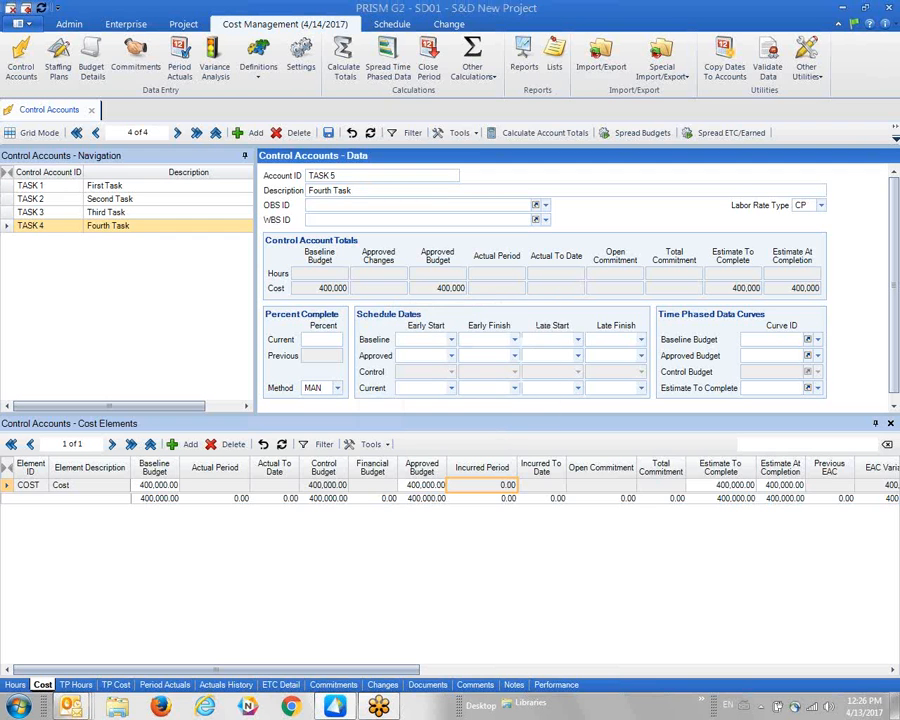
{"action": "type", "text": "T"}
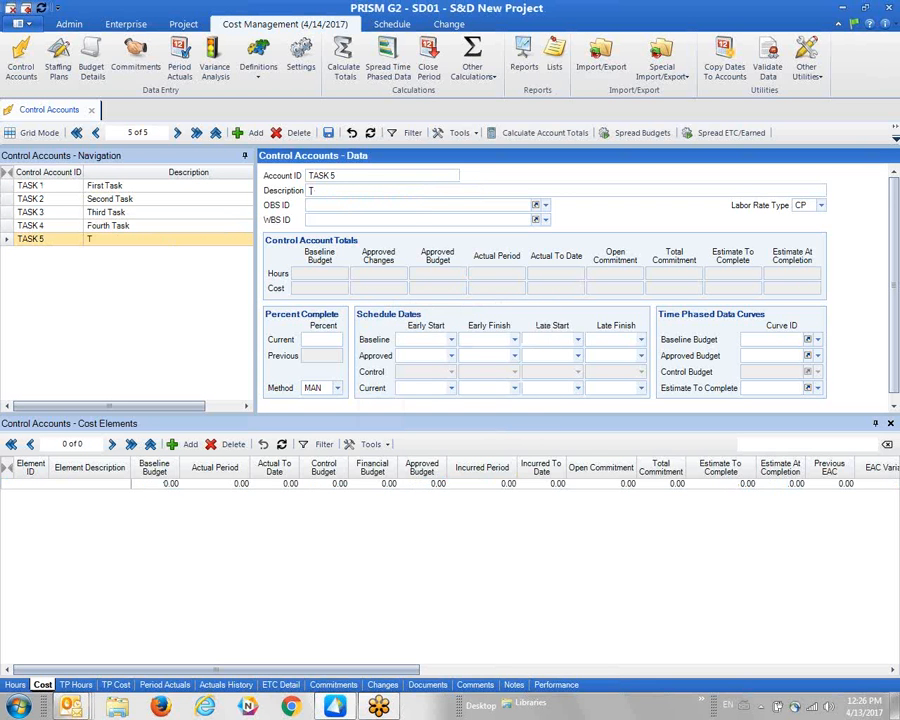
{"action": "type", "text": "ask"}
{"action": "key", "text": "BackSpace"}
{"action": "key", "text": "BackSpace"}
{"action": "key", "text": "BackSpace"}
{"action": "type", "text": "ifth Task"}
{"action": "key", "text": "Tab"}
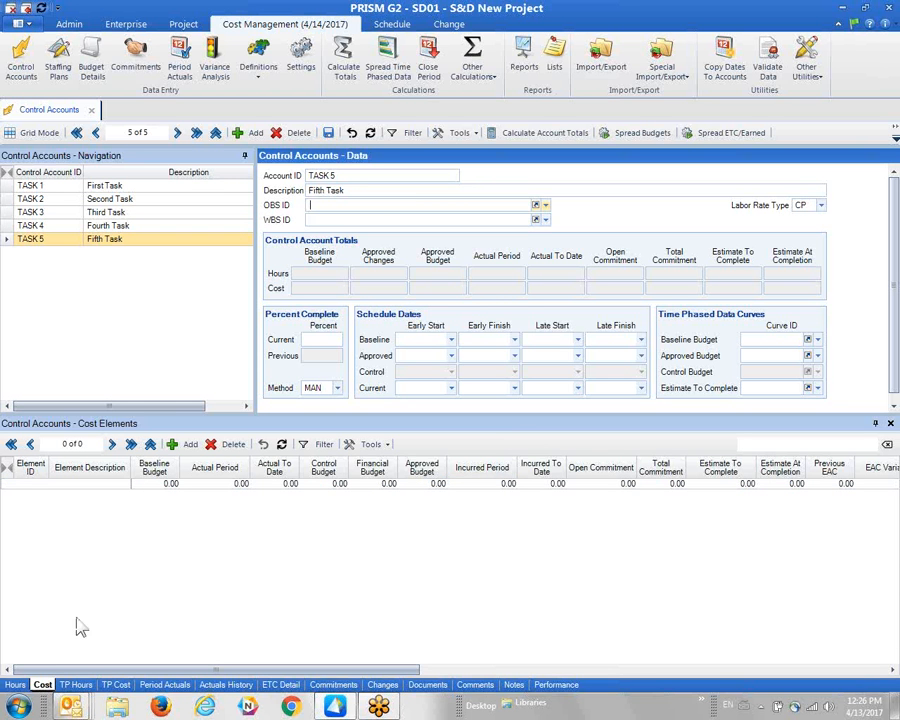
- Add the HRS hours element to control account TASK 5 with a baseline budget of 5,000
{"action": "left_click", "coordinate": [15, 684]}
{"action": "left_click", "coordinate": [190, 447]}
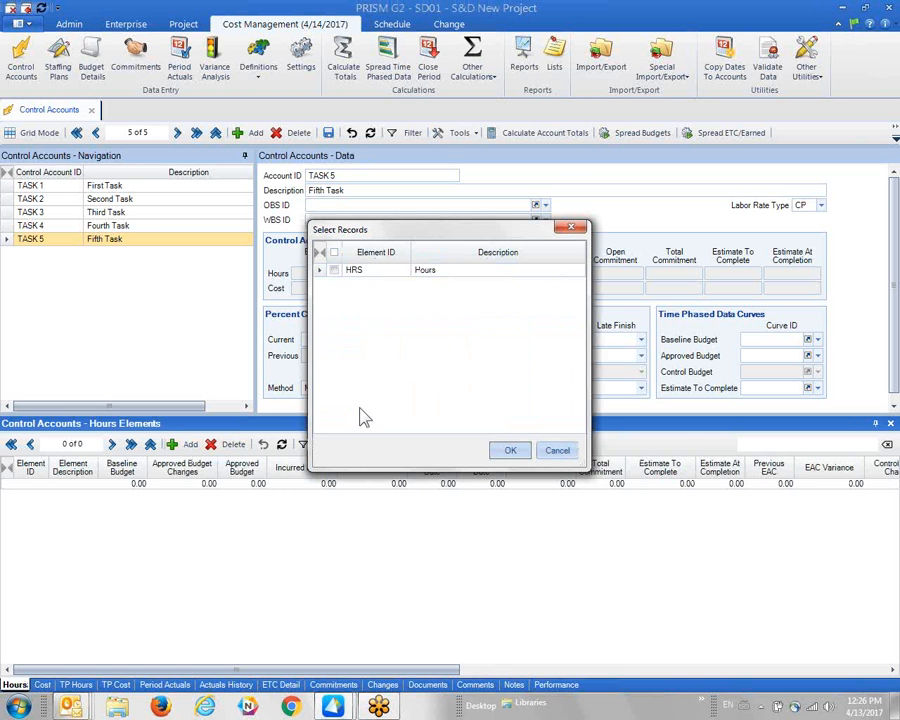
{"action": "left_click", "coordinate": [366, 272]}
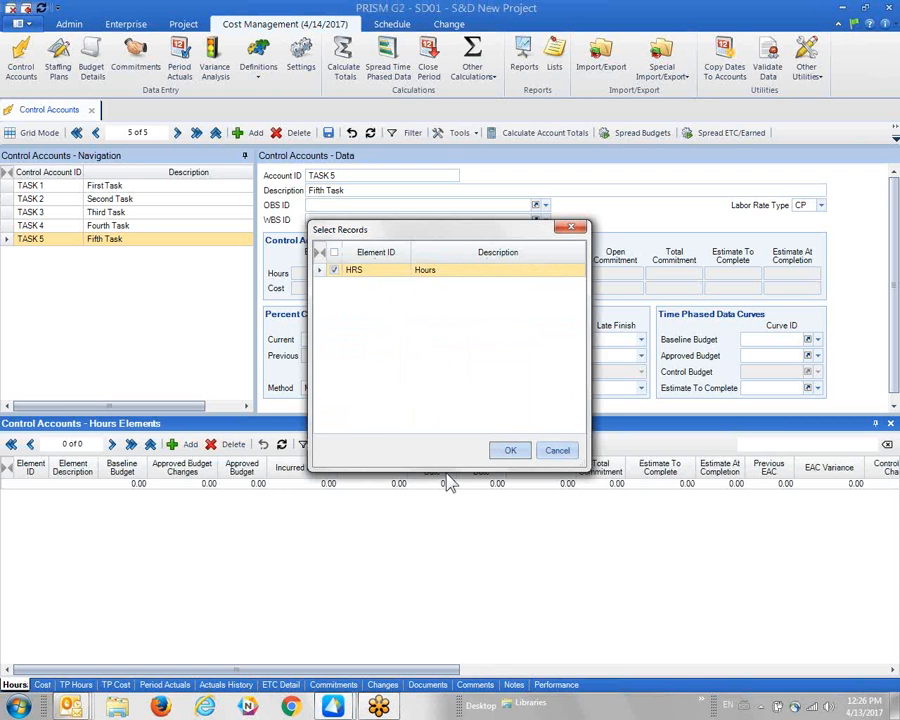
{"action": "left_click", "coordinate": [507, 450]}
{"action": "key", "text": "Tab"}
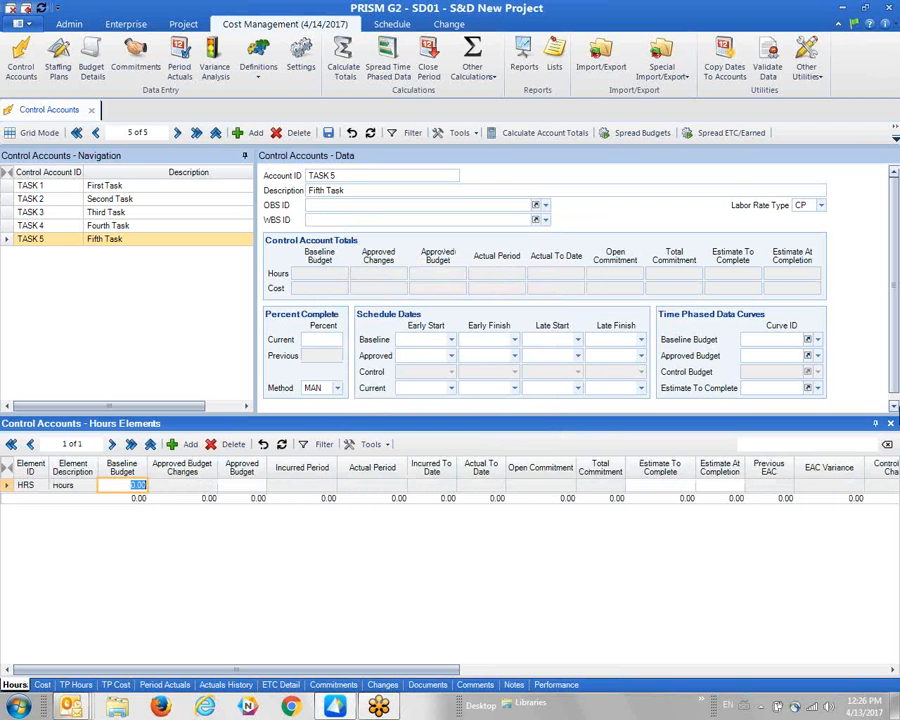
{"action": "type", "text": "5000"}
- Set the approved budget of TASK 5's HRS element to 5,000
{"action": "key", "text": "Tab"}
{"action": "type", "text": "52"}
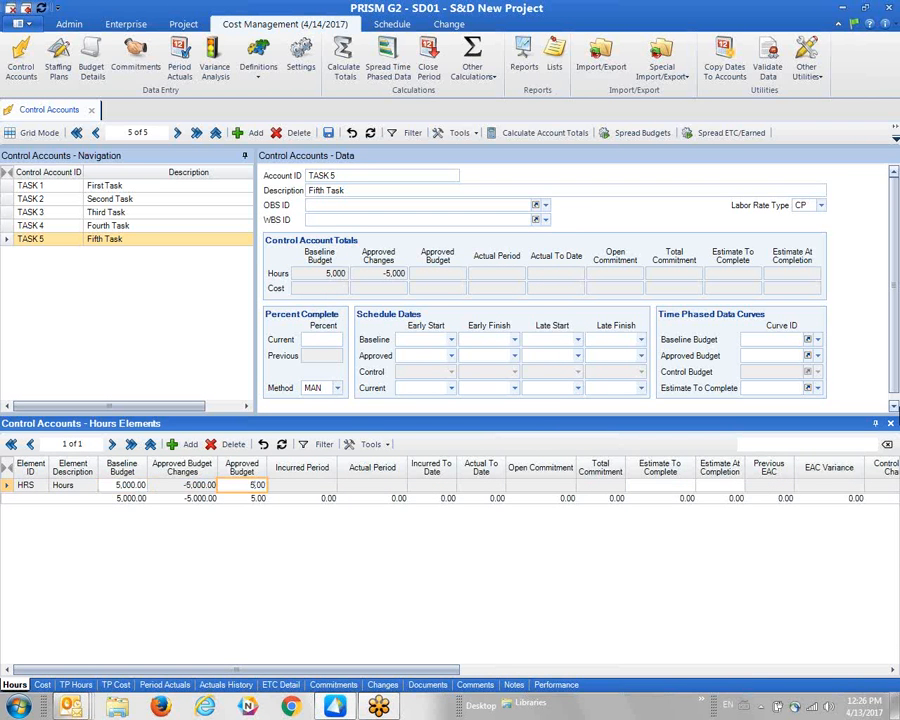
{"action": "type", "text": "000"}
{"action": "key", "text": "Tab"}
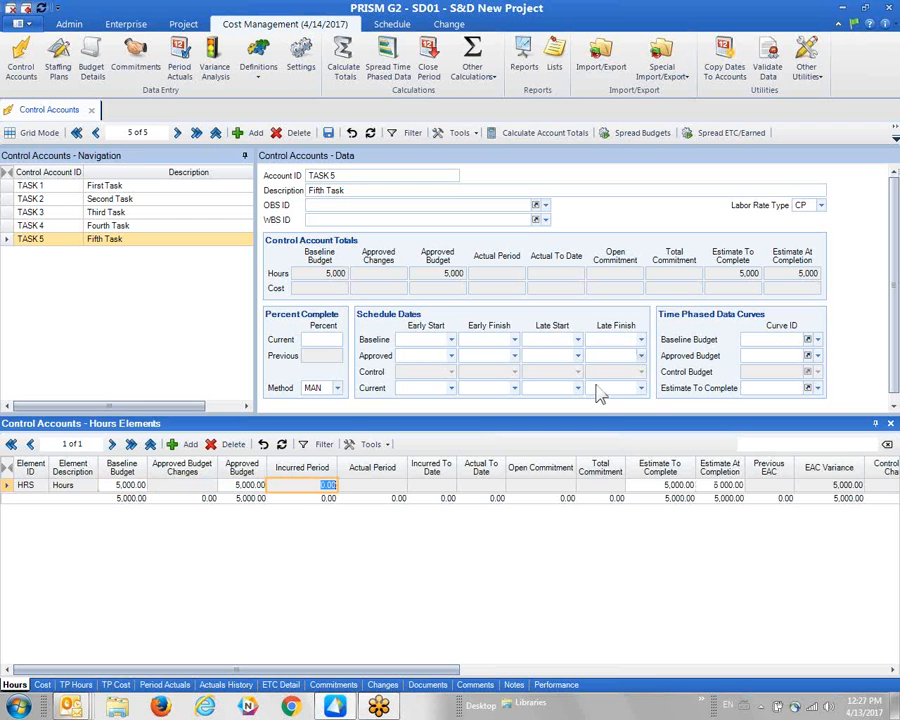
- Add the COST element to control account TASK 5 with a baseline budget of 500,000
{"action": "left_click", "coordinate": [42, 685]}
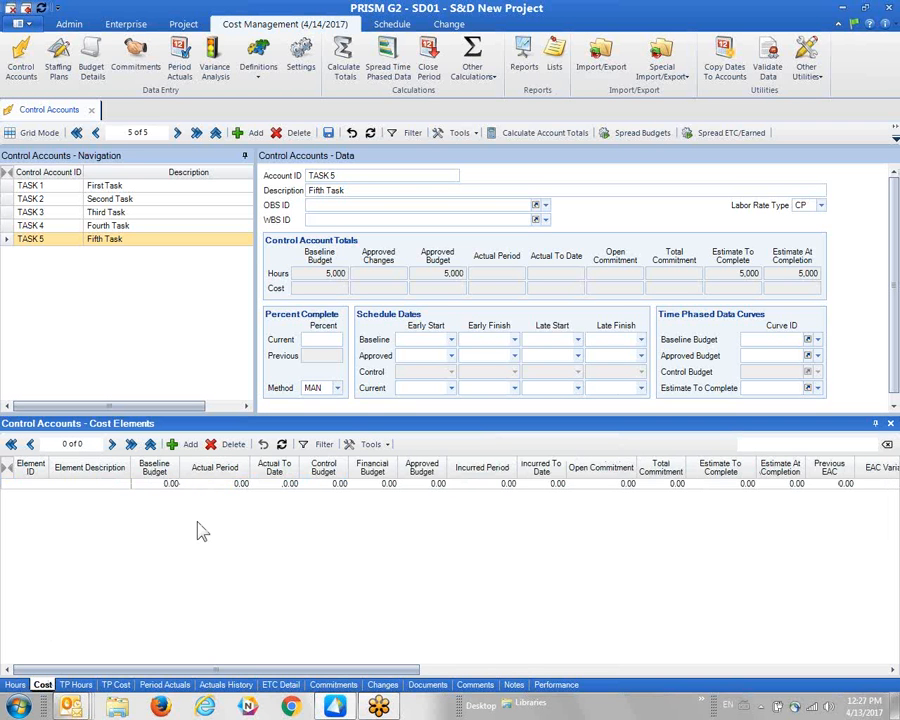
{"action": "left_click", "coordinate": [189, 446]}
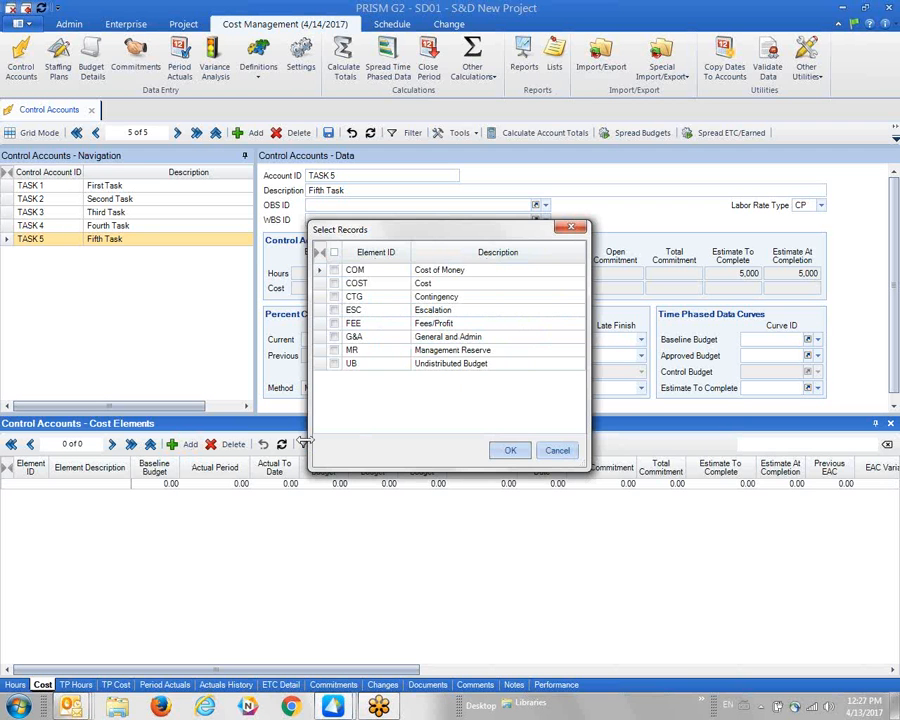
{"action": "left_click", "coordinate": [335, 283]}
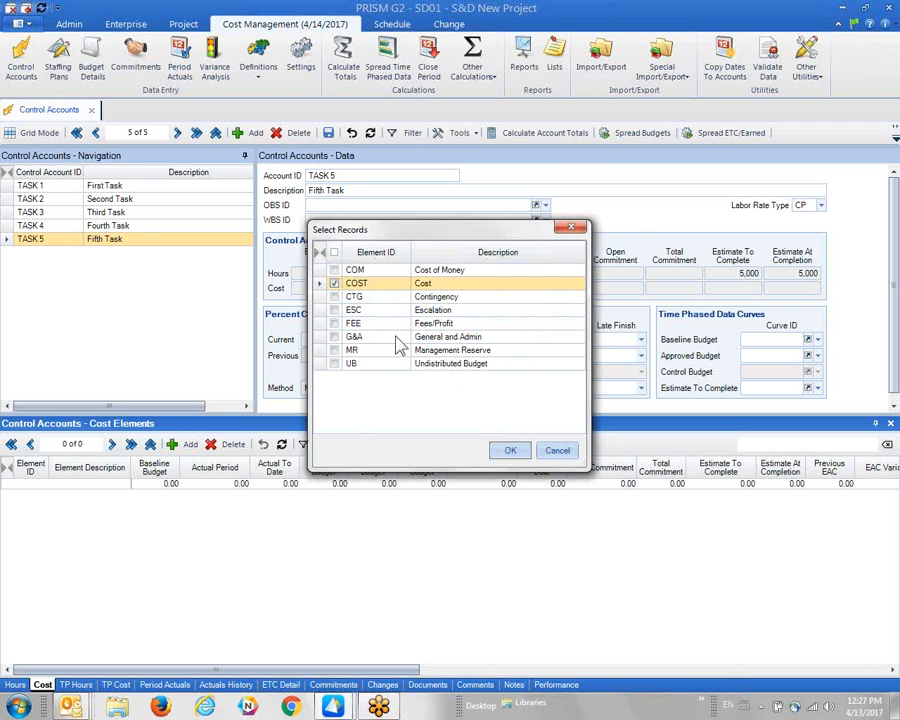
{"action": "left_click", "coordinate": [510, 450]}
{"action": "left_click", "coordinate": [162, 485]}
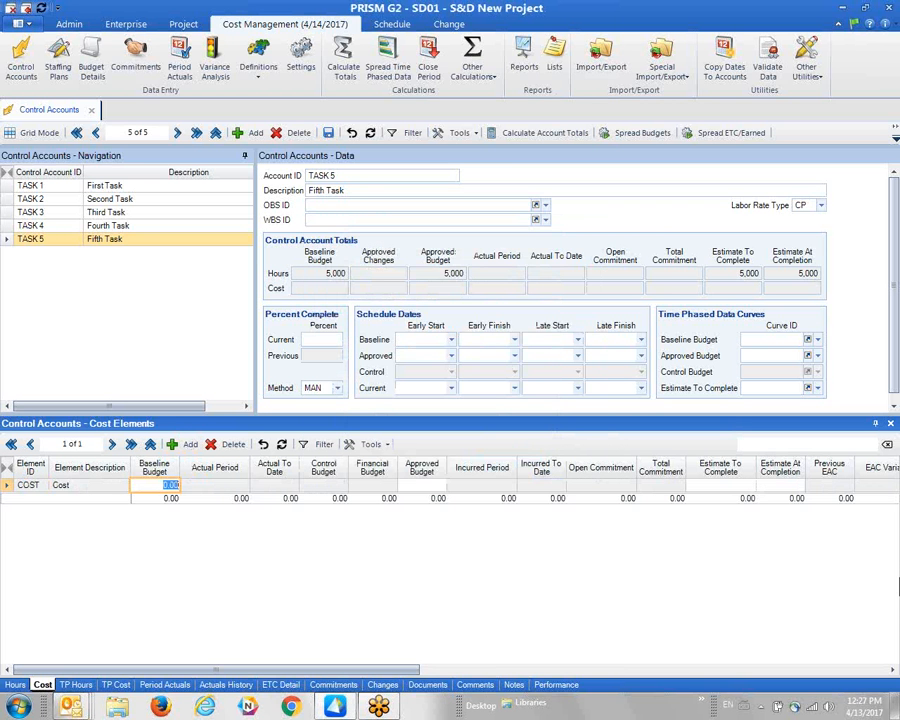
{"action": "type", "text": "500,000"}
- Set the approved budget of TASK 5's COST element to 500,000
{"action": "key", "text": "Tab"}
{"action": "key", "text": "Tab"}
{"action": "key", "text": "Tab"}
{"action": "key", "text": "Tab"}
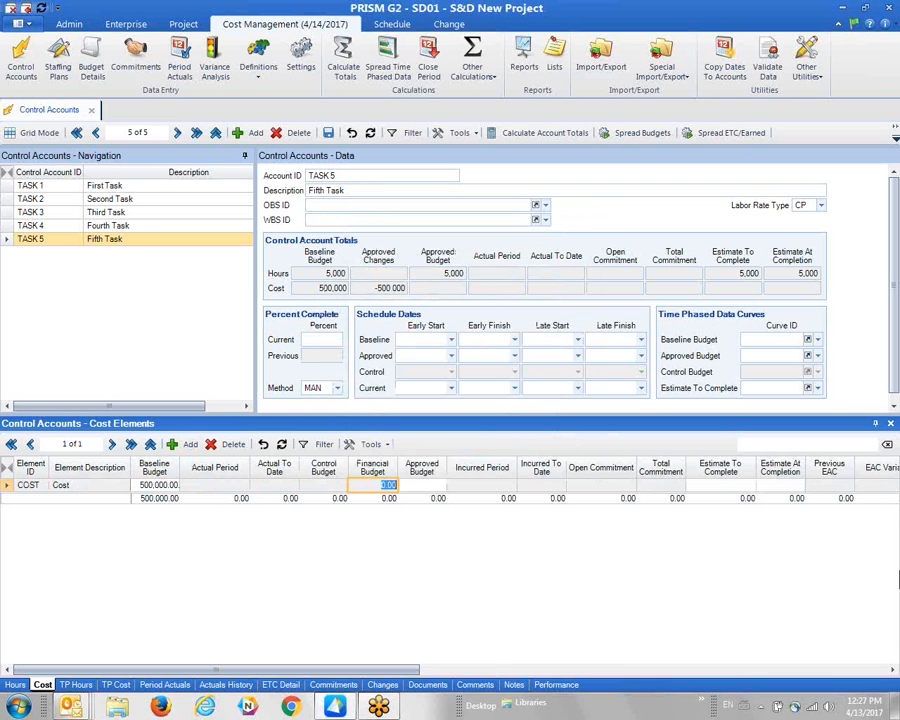
{"action": "key", "text": "Tab"}
{"action": "type", "text": "500,00"}
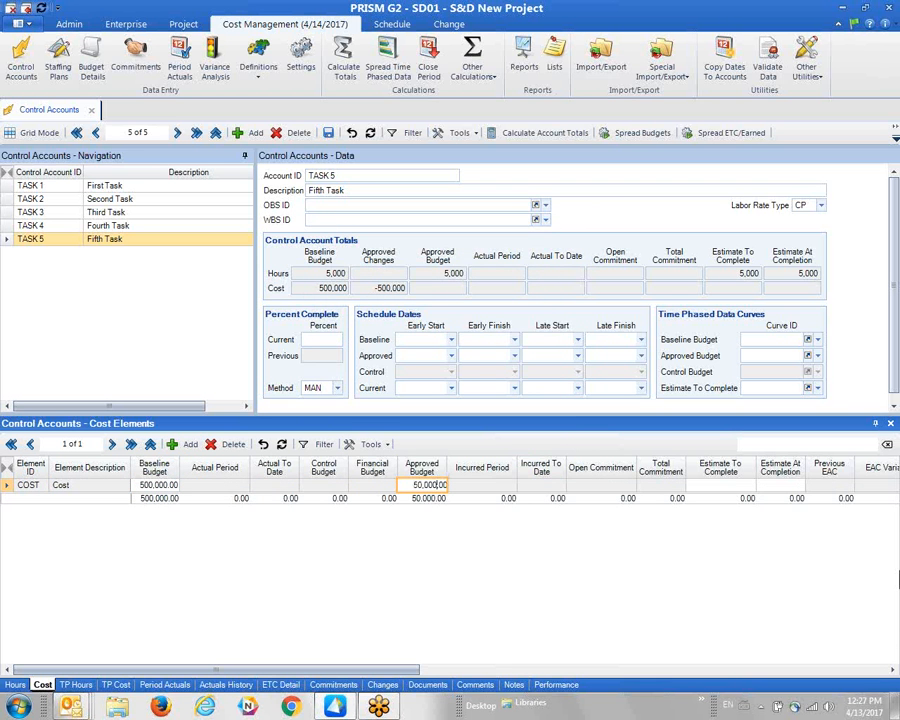
{"action": "type", "text": "0"}
{"action": "key", "text": "Tab"}
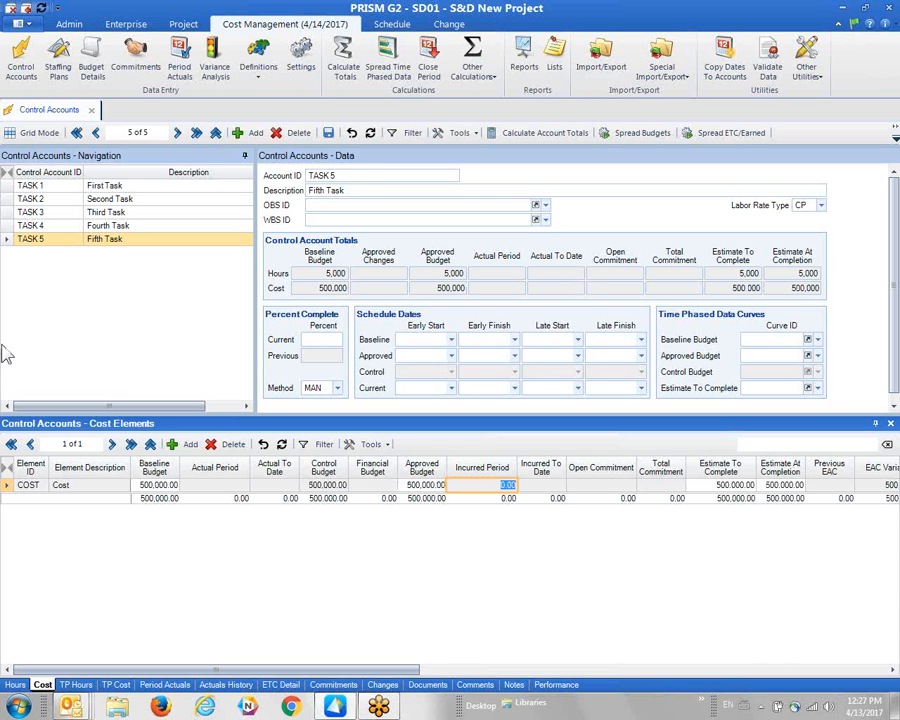
- Create control account TASK 6 from the TASK 5 record with the description Sixth Task
{"action": "left_click", "coordinate": [349, 173]}
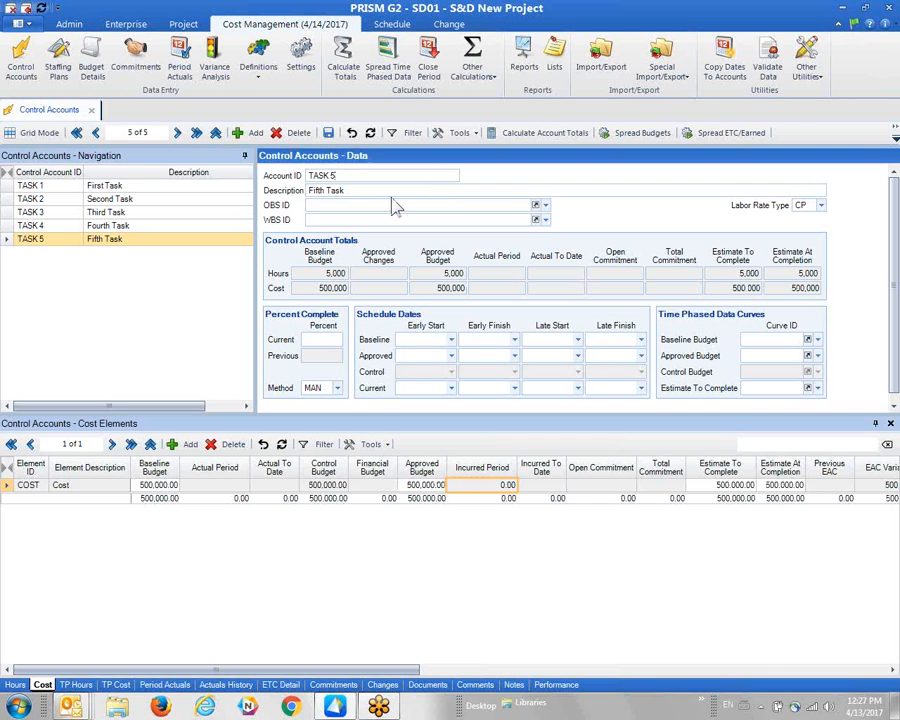
{"action": "key", "text": "BackSpace"}
{"action": "type", "text": "6"}
{"action": "key", "text": "Tab"}
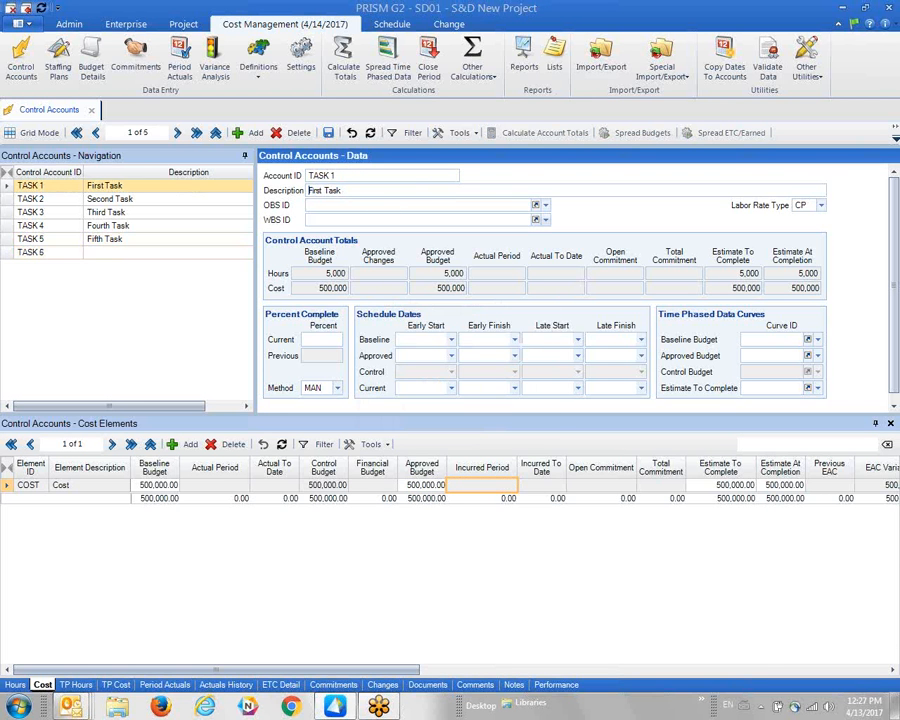
{"action": "type", "text": "Six"}
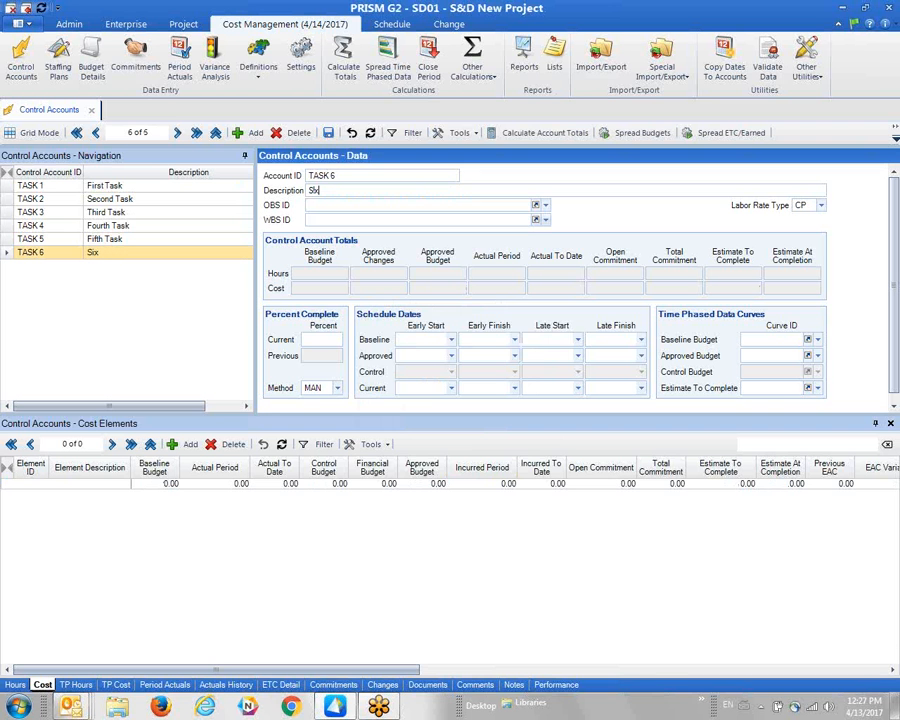
{"action": "type", "text": "th Task"}
- Add the HRS hours element to control account TASK 6 with baseline and approved budgets of 6,000
{"action": "left_click", "coordinate": [15, 684]}
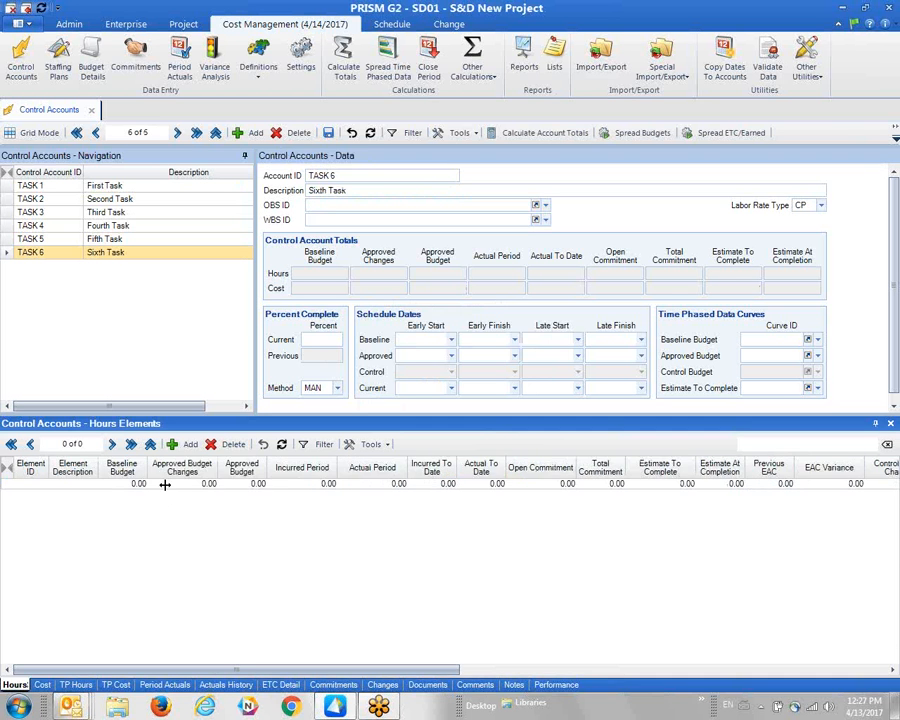
{"action": "left_click", "coordinate": [185, 444]}
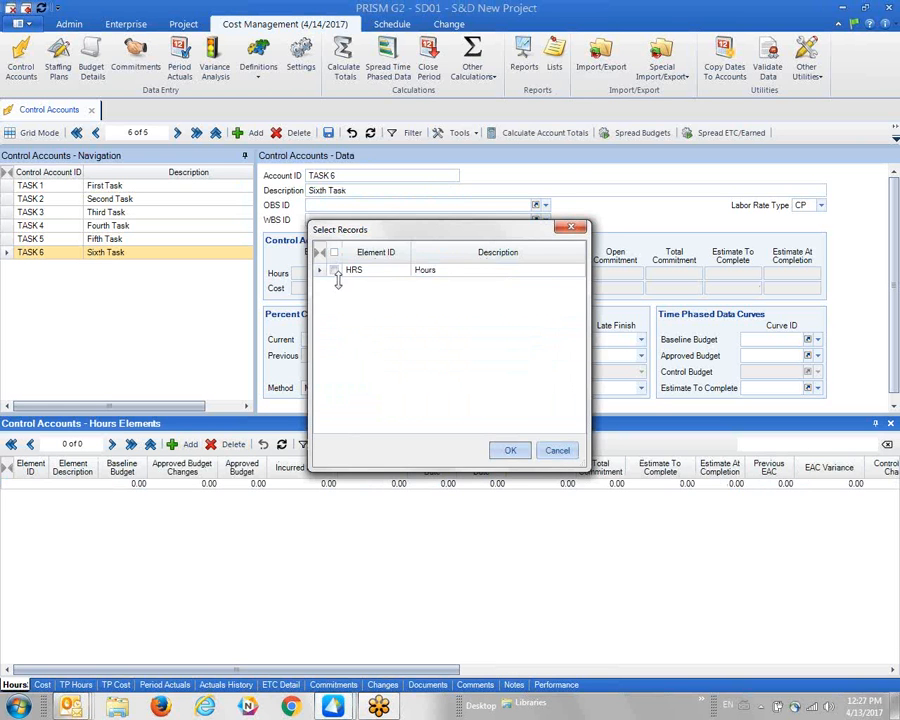
{"action": "left_click", "coordinate": [334, 270]}
{"action": "left_click", "coordinate": [510, 450]}
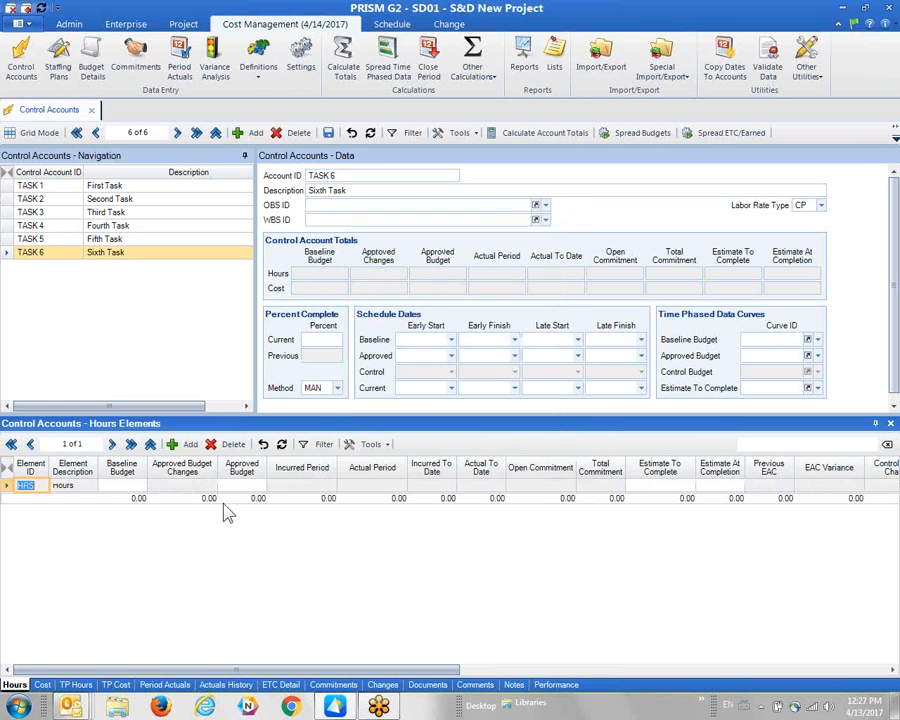
{"action": "left_click", "coordinate": [130, 486]}
{"action": "type", "text": "6000"}
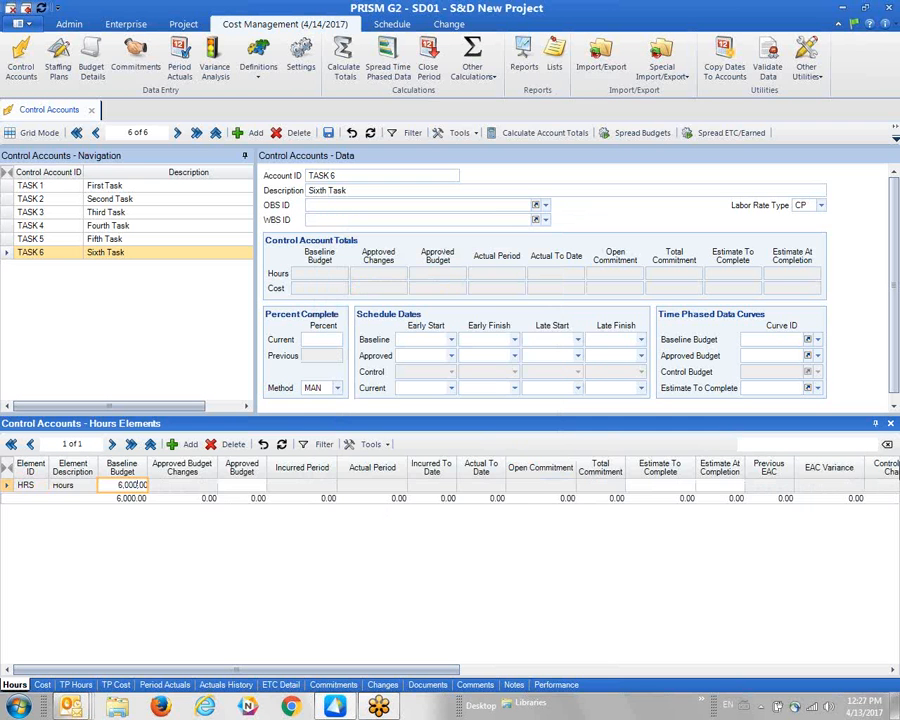
{"action": "key", "text": "Tab"}
{"action": "type", "text": "6,000"}
{"action": "key", "text": "Tab"}
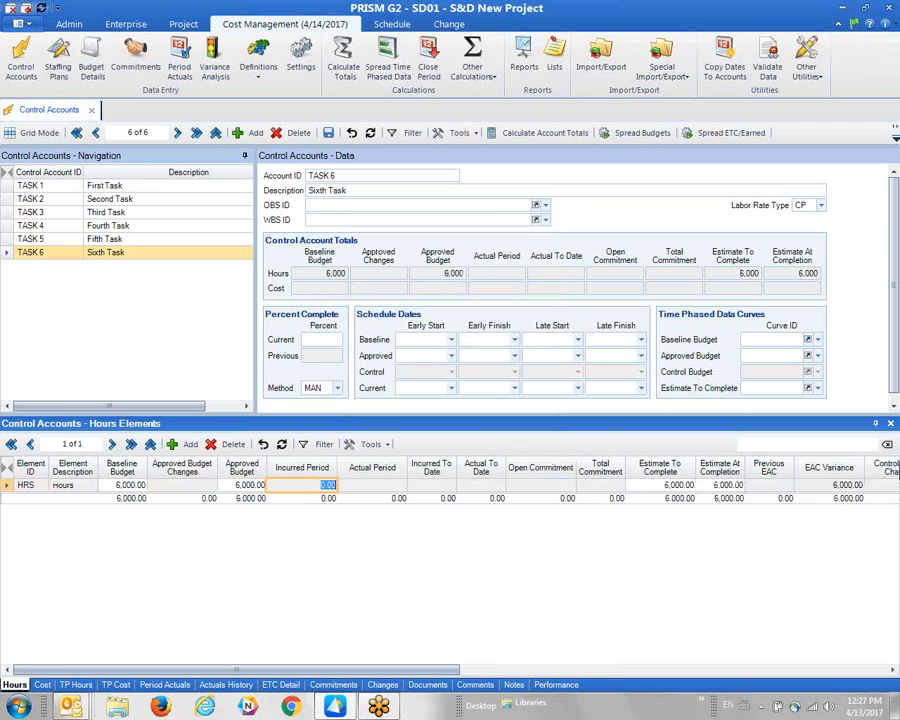
- Add the COST element to control account TASK 6 with a baseline budget of 600,000
{"action": "left_click", "coordinate": [42, 685]}
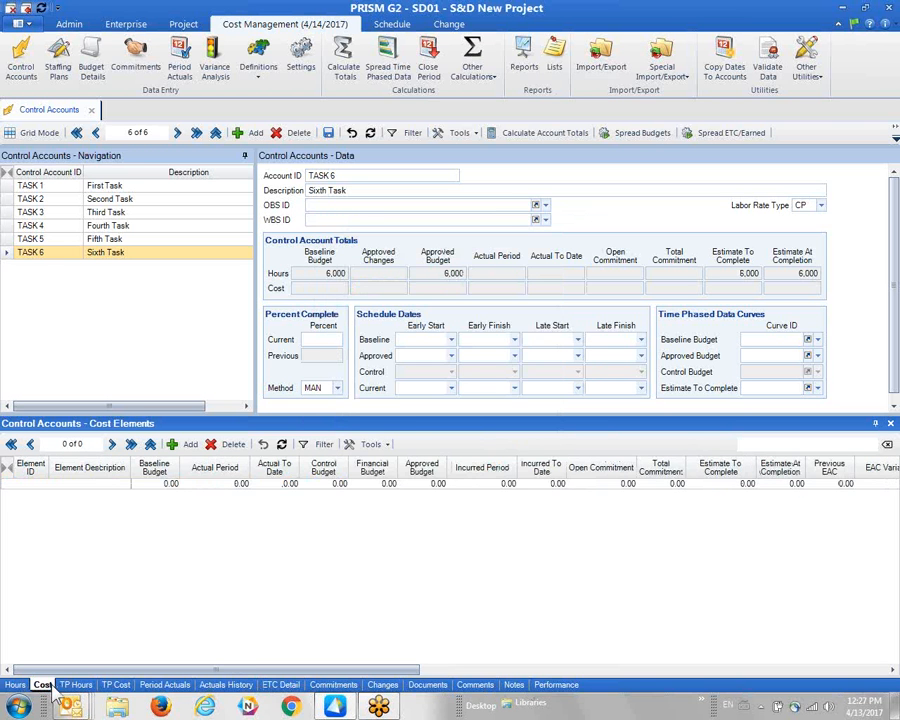
{"action": "left_click", "coordinate": [181, 444]}
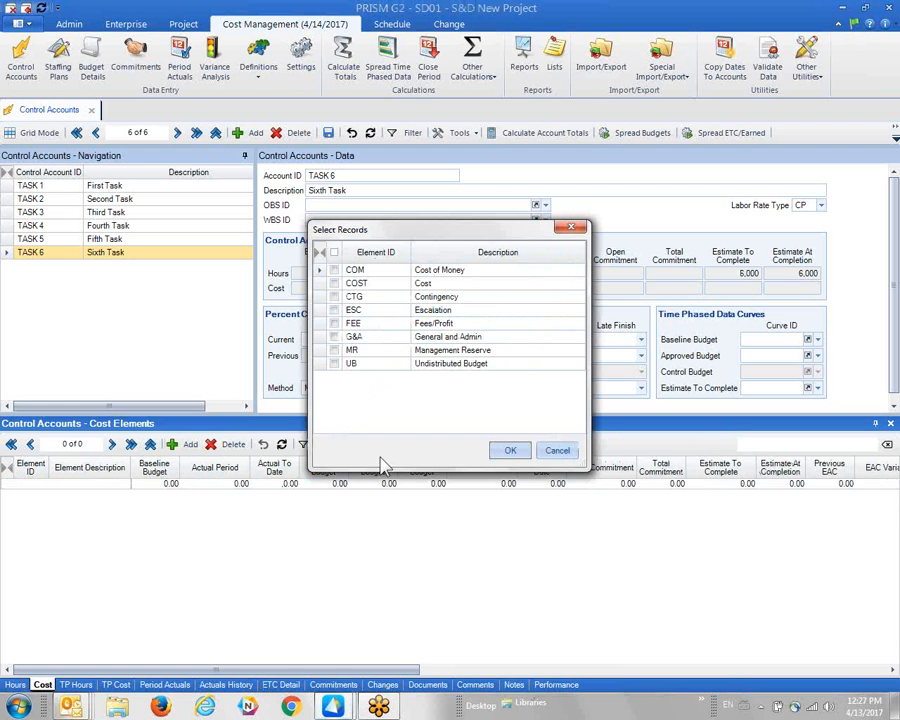
{"action": "left_click", "coordinate": [334, 283]}
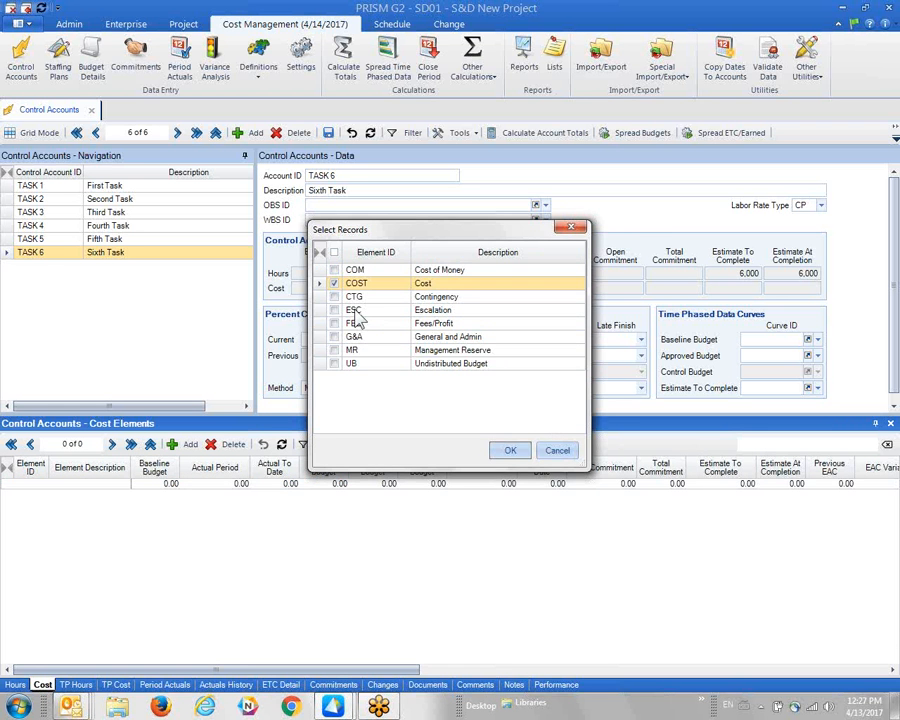
{"action": "left_click", "coordinate": [510, 450]}
{"action": "left_click", "coordinate": [166, 485]}
{"action": "type", "text": "600,00"}
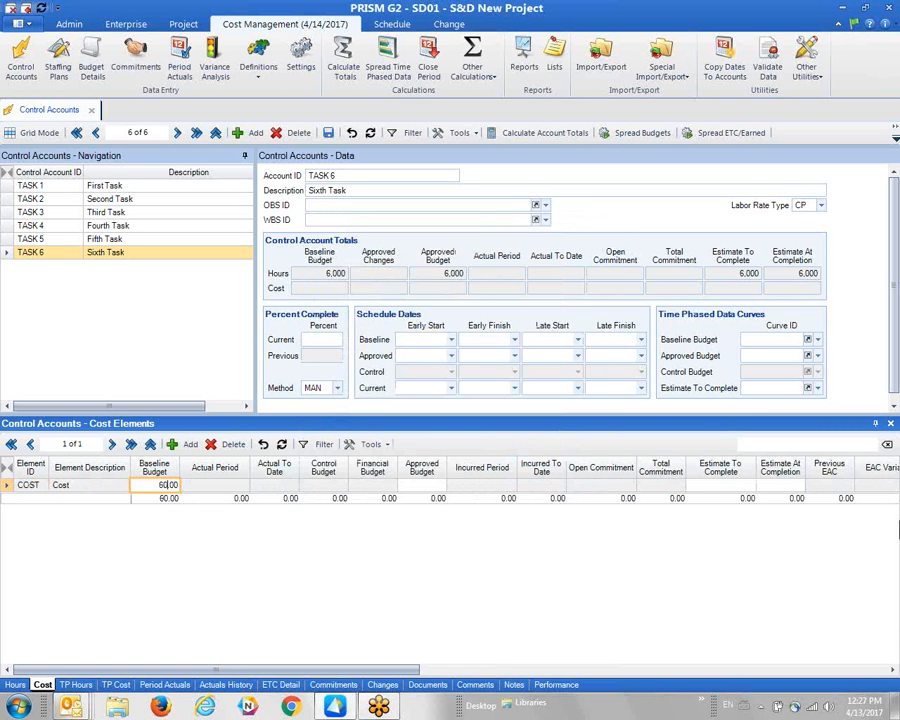
{"action": "type", "text": "0"}
- Set the approved budget and the estimate to complete of TASK 6's COST element to 600,000
{"action": "key", "text": "Tab"}
{"action": "key", "text": "Tab"}
{"action": "key", "text": "Tab"}
{"action": "key", "text": "Tab"}
{"action": "key", "text": "Tab"}
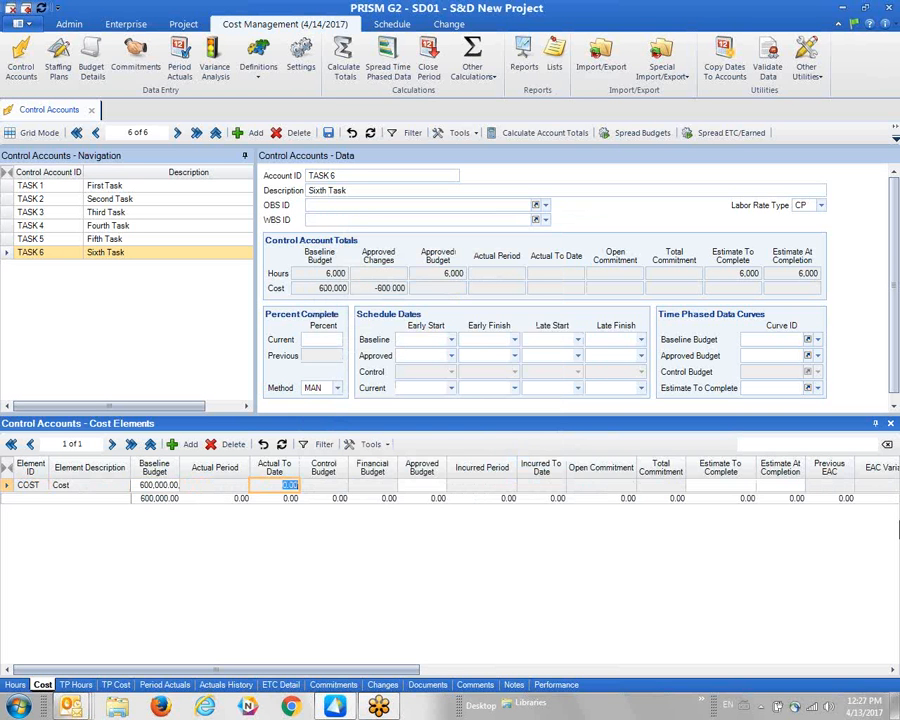
{"action": "type", "text": "60000"}
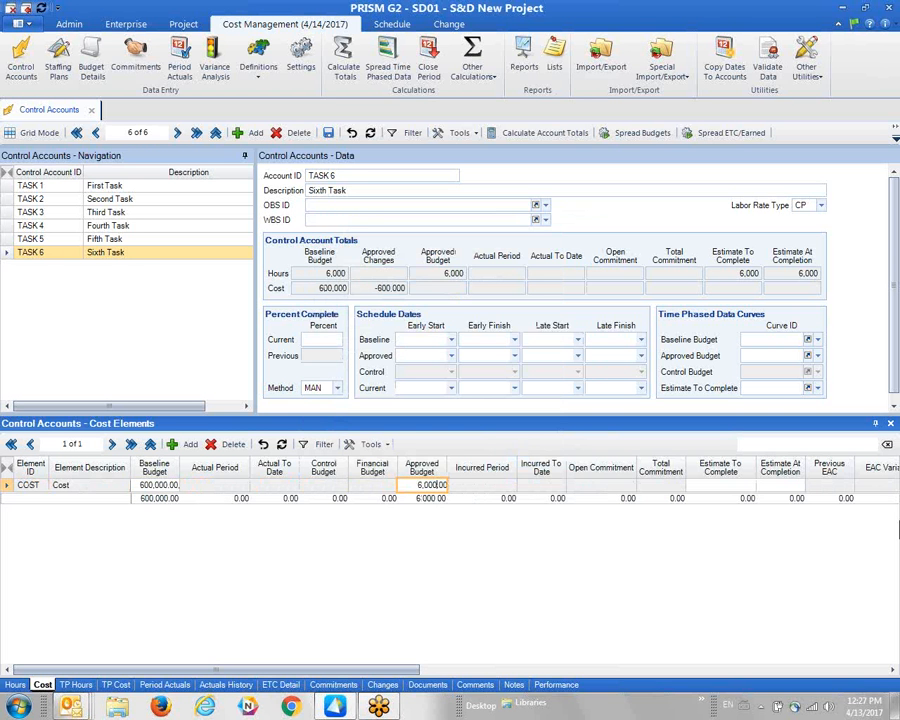
{"action": "key", "text": "Tab"}
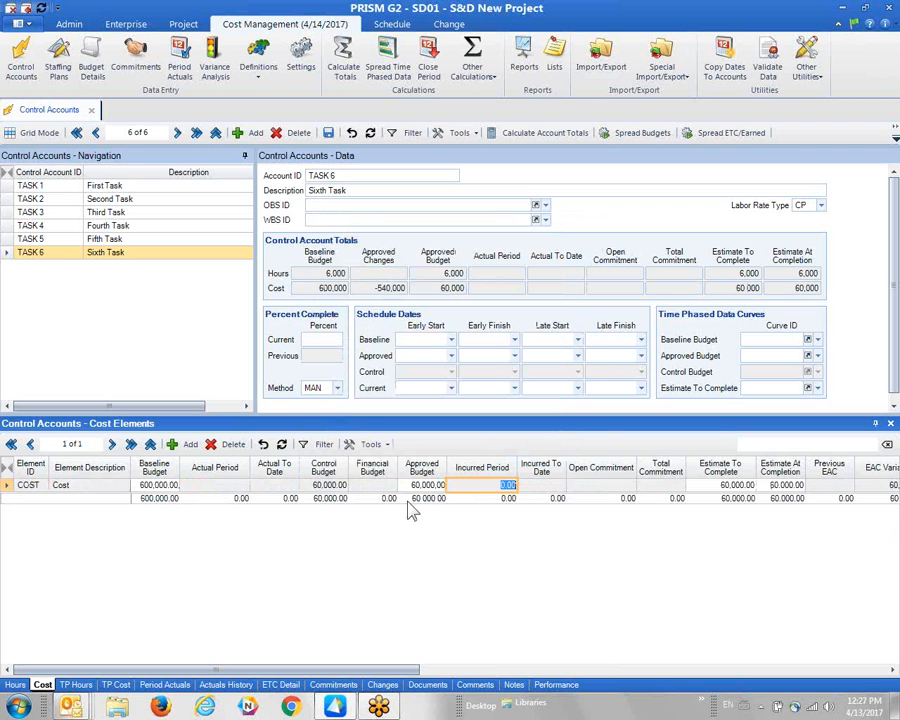
{"action": "key", "text": "shift+Tab"}
{"action": "type", "text": "600000"}
{"action": "key", "text": "Tab"}
{"action": "key", "text": "Tab"}
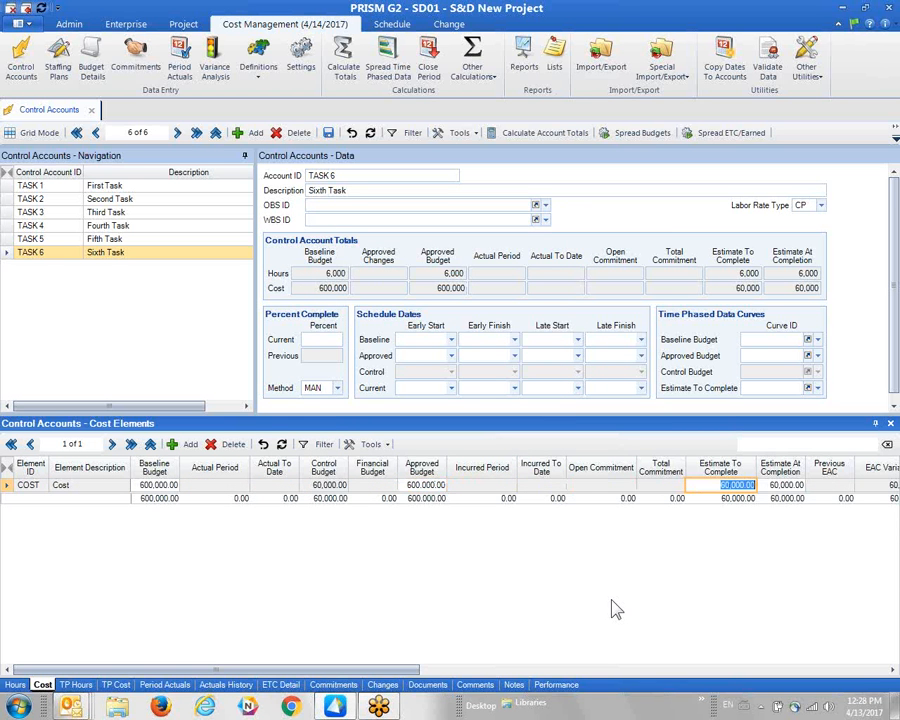
{"action": "type", "text": "600000"}
{"action": "key", "text": "Tab"}
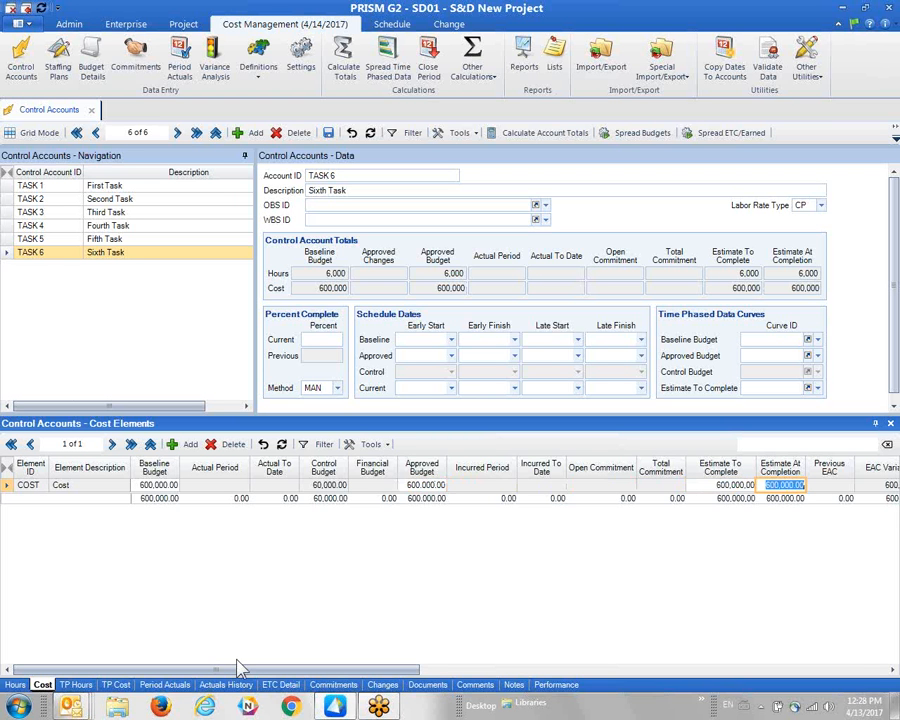
- Select TASK 1 and calculate the cost management totals for actuals, commitments, and progress and time phased data
{"action": "left_click", "coordinate": [58, 177]}
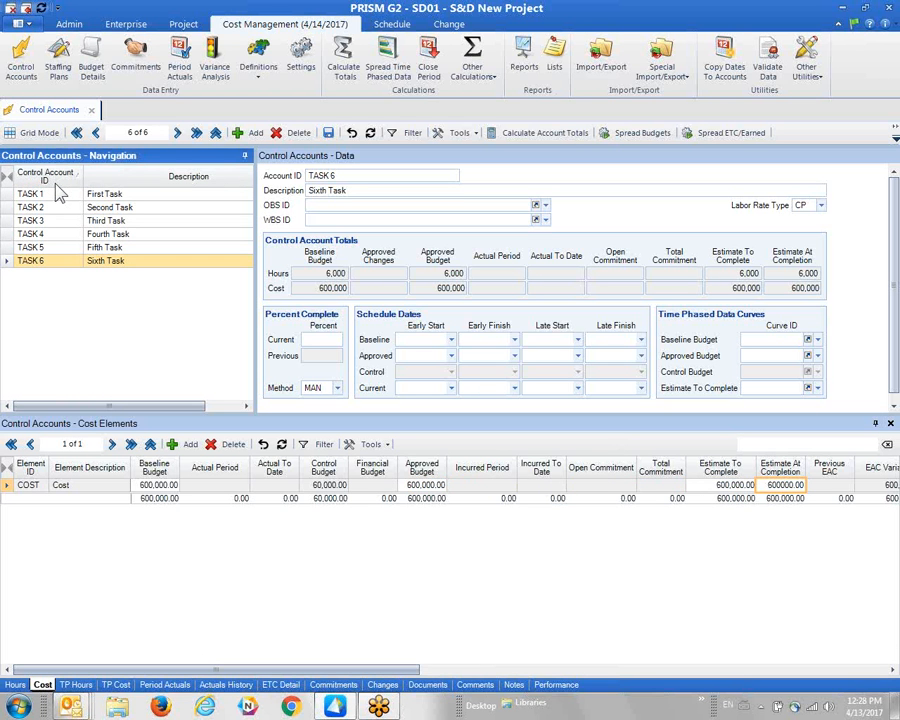
{"action": "left_click", "coordinate": [58, 208]}
{"action": "left_click", "coordinate": [64, 195]}
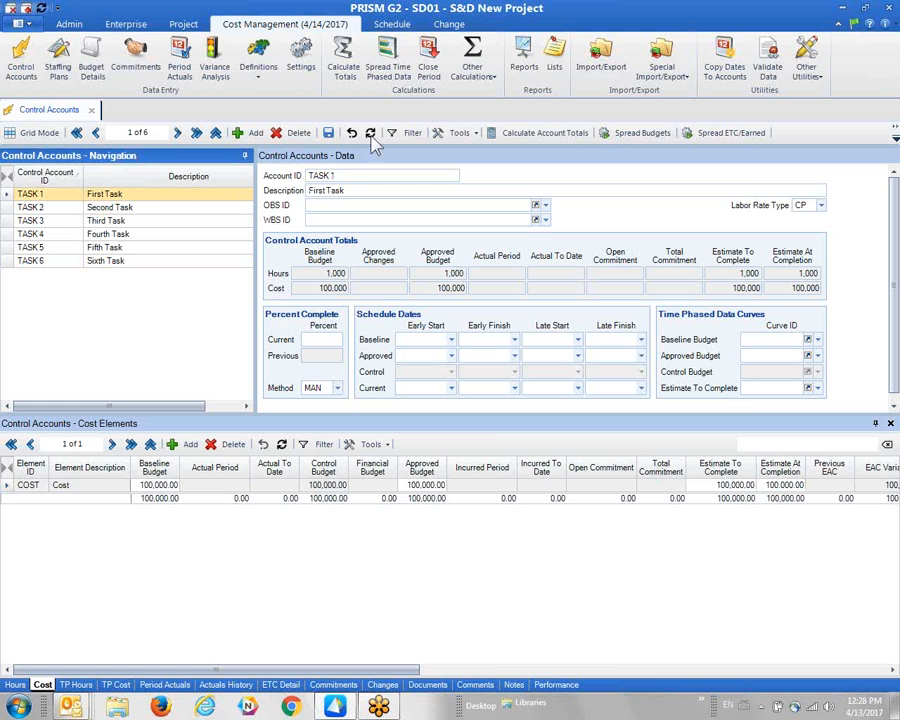
{"action": "left_click", "coordinate": [345, 47]}
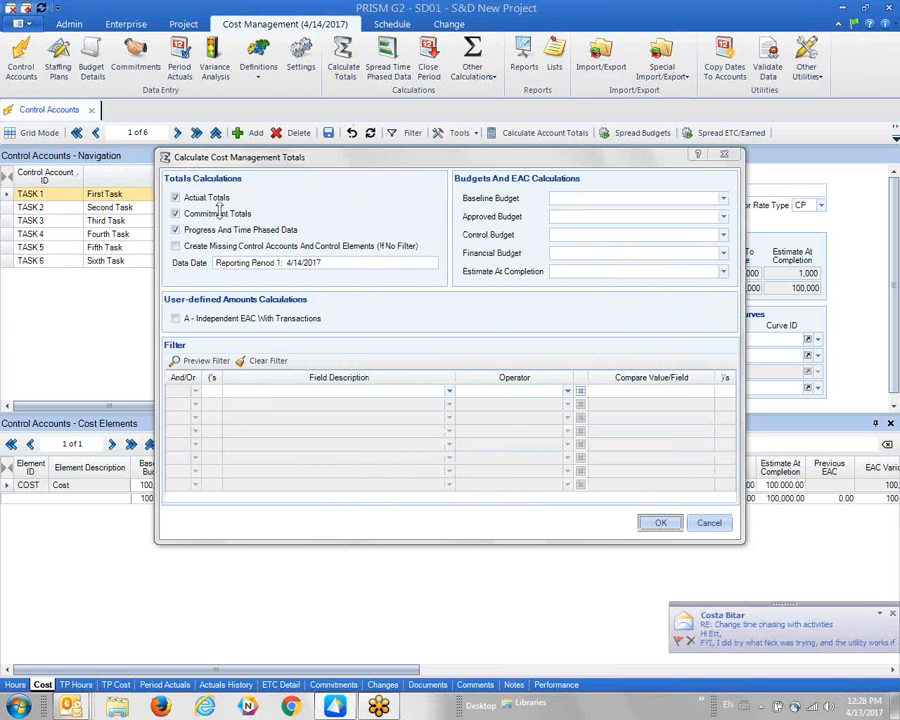
{"action": "left_click", "coordinate": [660, 522]}
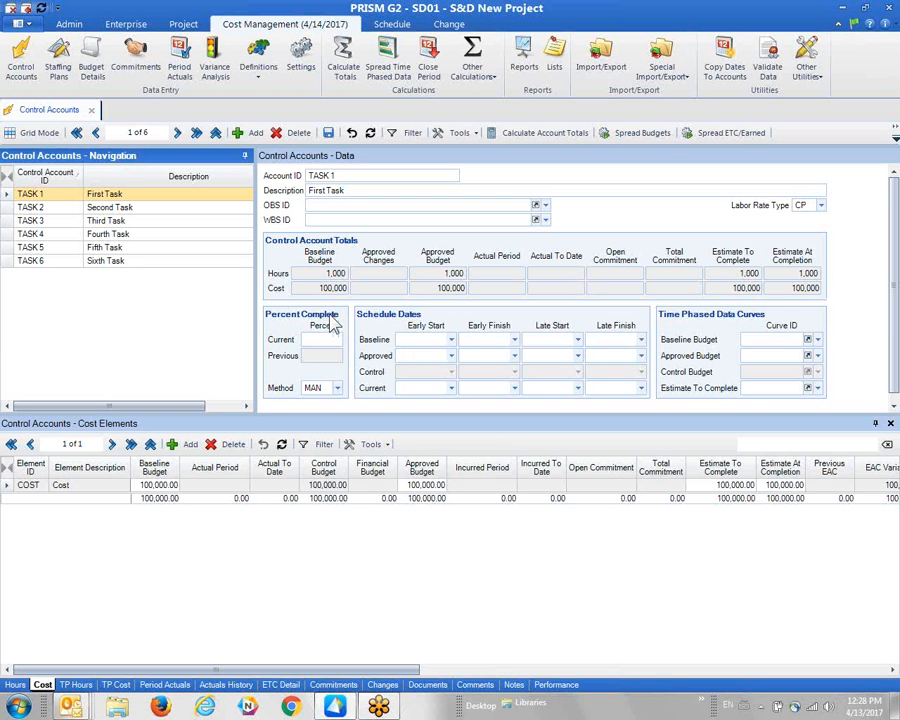
- Set TASK 1's baseline early start to 4/10/2017 and baseline early finish to 4/21/2017
{"action": "left_click", "coordinate": [451, 340]}
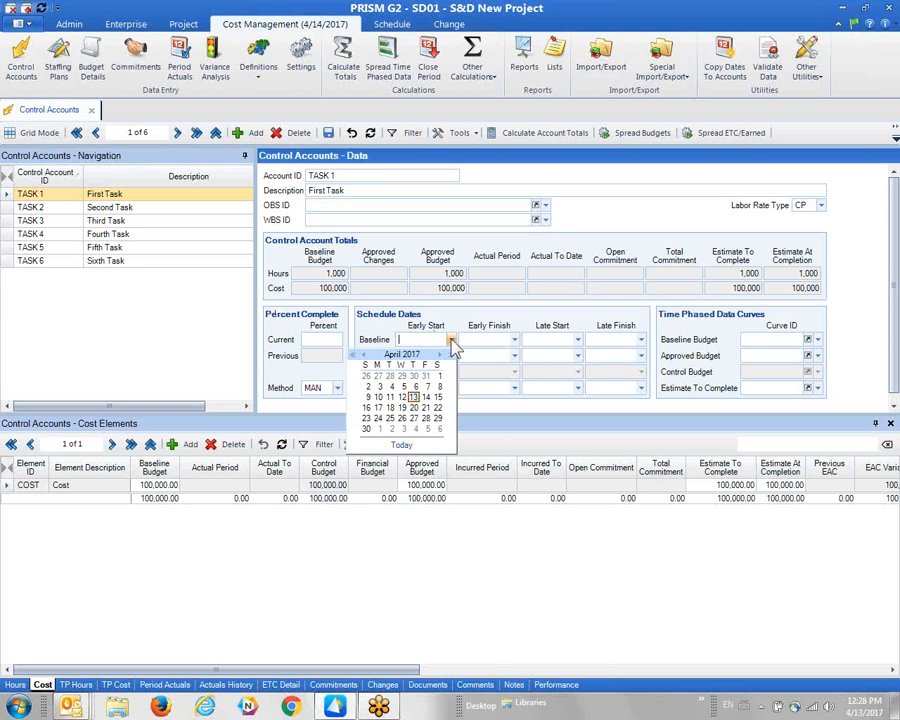
{"action": "left_click", "coordinate": [379, 397]}
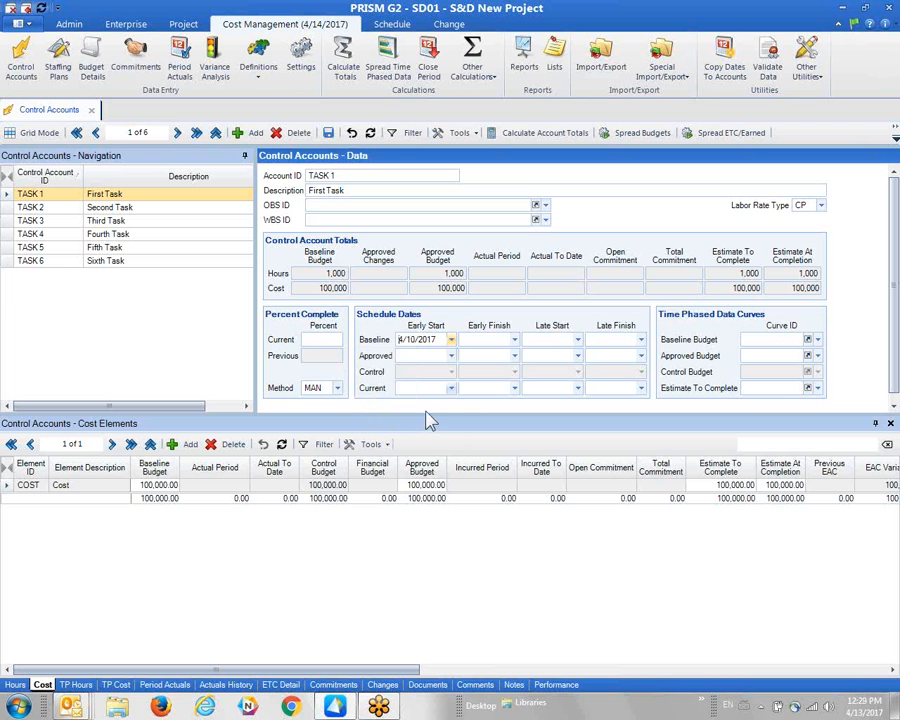
{"action": "left_click", "coordinate": [514, 340]}
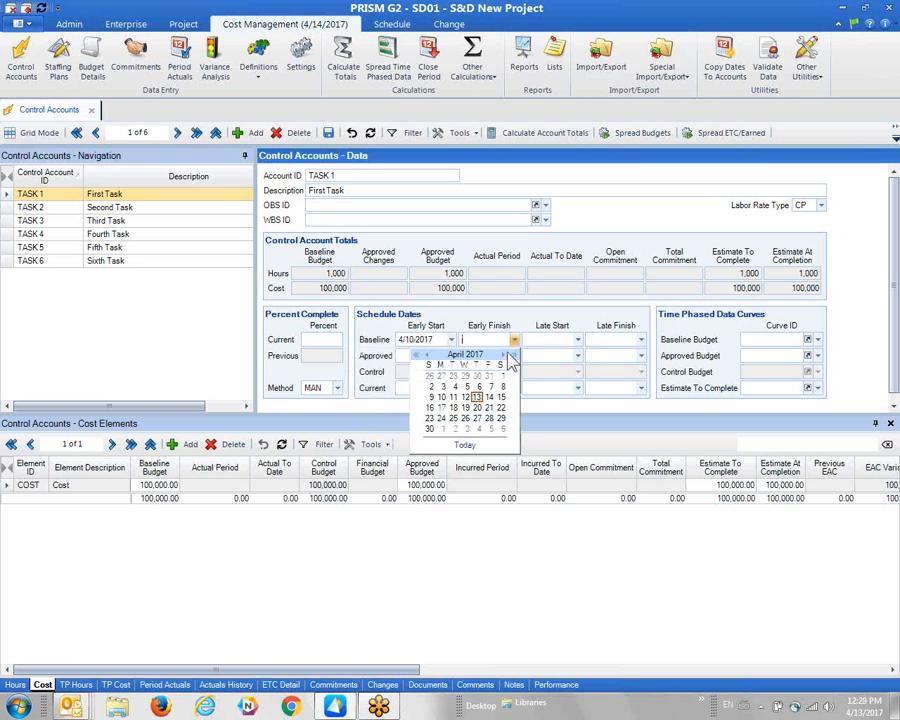
{"action": "left_click", "coordinate": [489, 407]}
{"action": "left_click", "coordinate": [412, 355]}
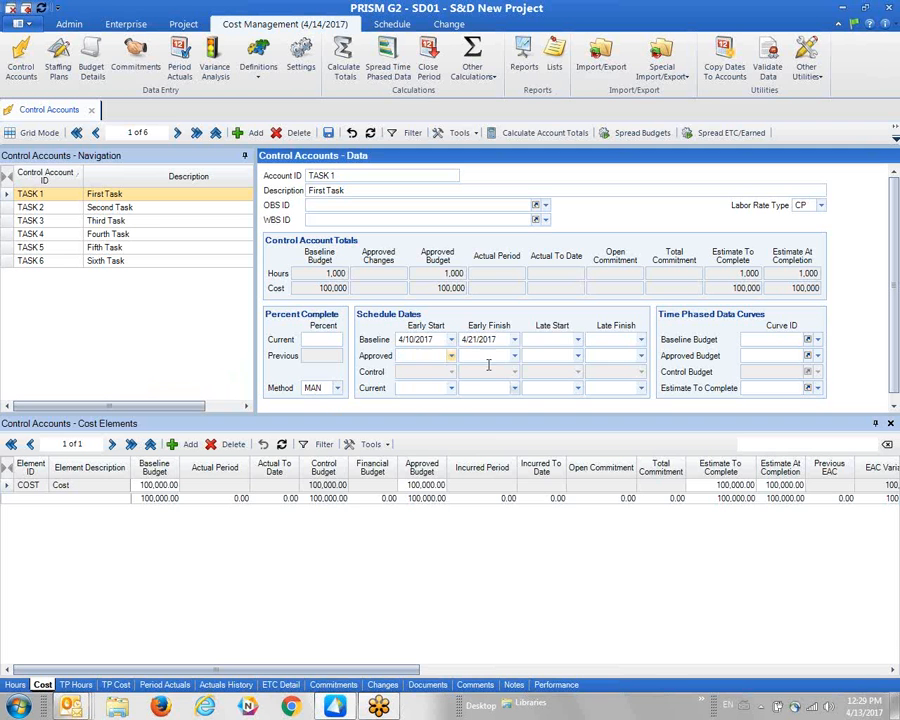
- Show the control accounts in grid mode with the Start_Finish Dates data layout
{"action": "left_click", "coordinate": [47, 211]}
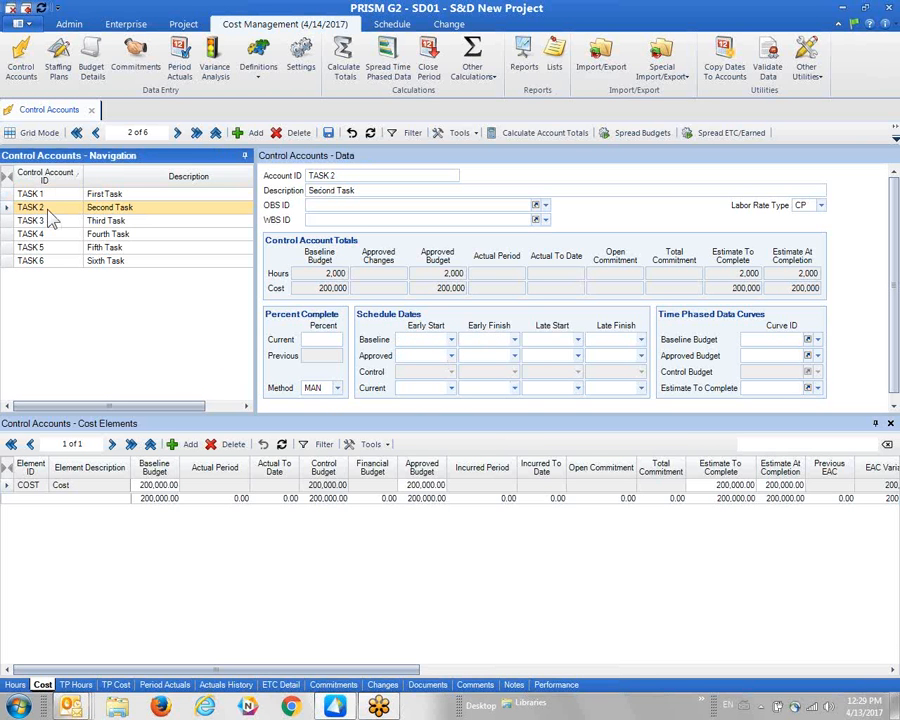
{"action": "left_click", "coordinate": [40, 134]}
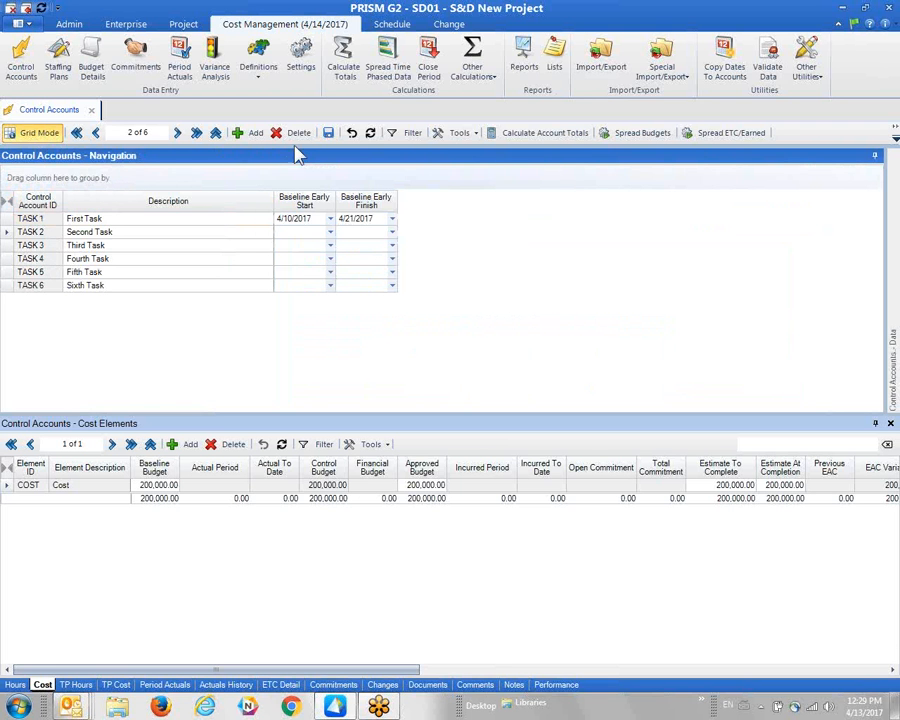
{"action": "left_click", "coordinate": [459, 132]}
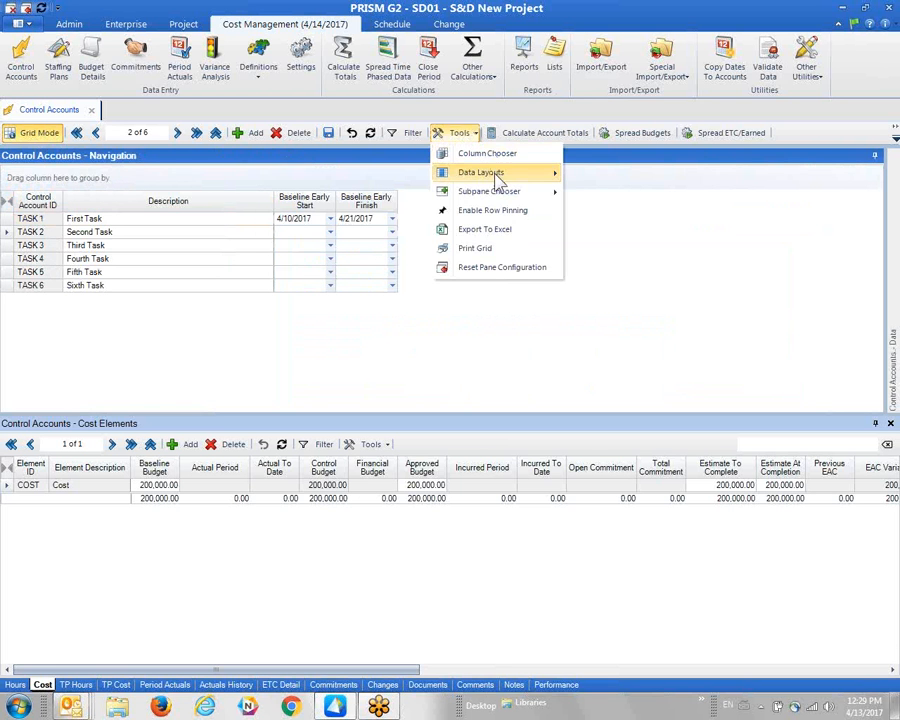
{"action": "mouse_move", "coordinate": [497, 178]}
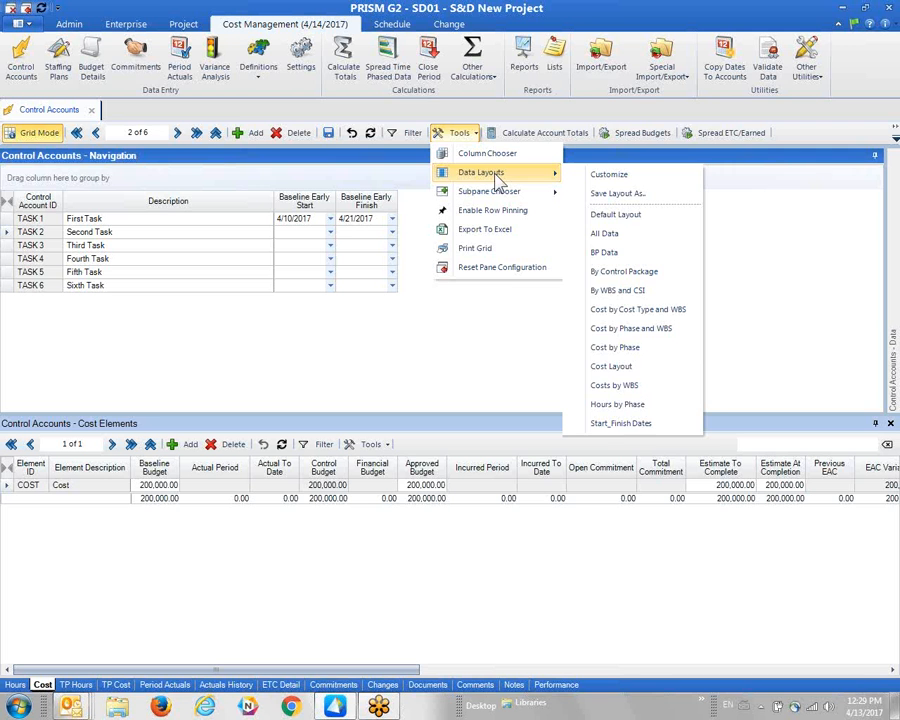
{"action": "left_click", "coordinate": [620, 426]}
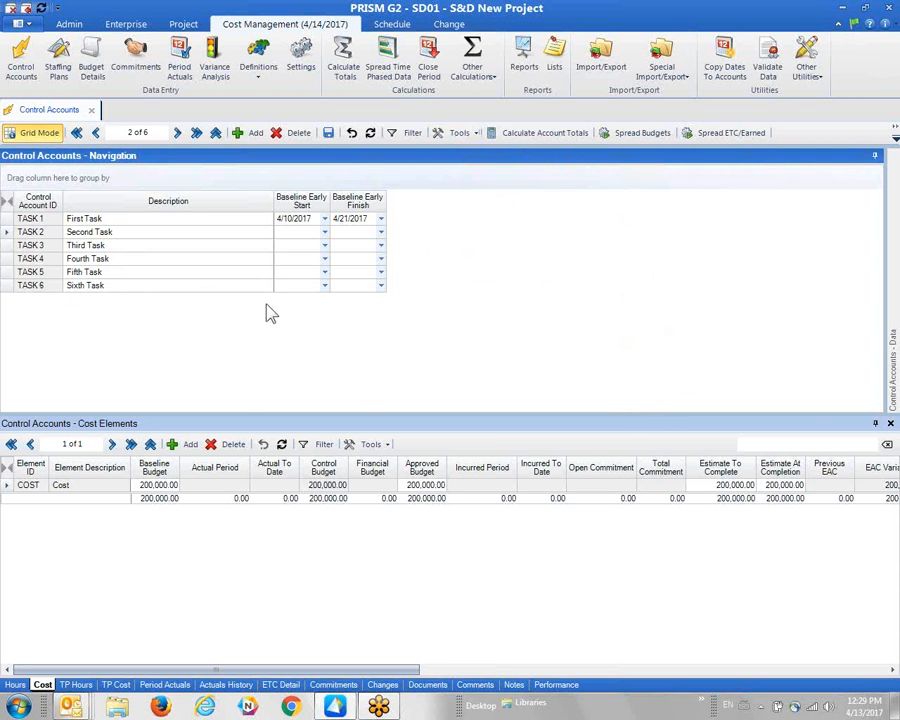
- Set TASK 2's baseline early start to 4/17/2017 and baseline early finish to 5/5/2017
{"action": "left_click", "coordinate": [322, 232]}
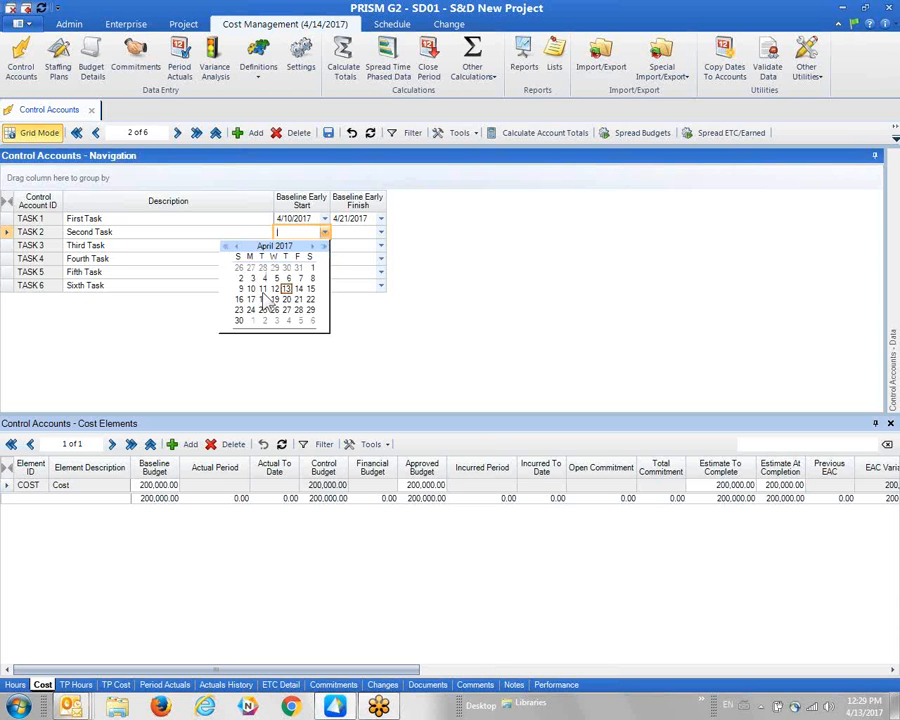
{"action": "left_click", "coordinate": [251, 299]}
{"action": "left_click", "coordinate": [381, 234]}
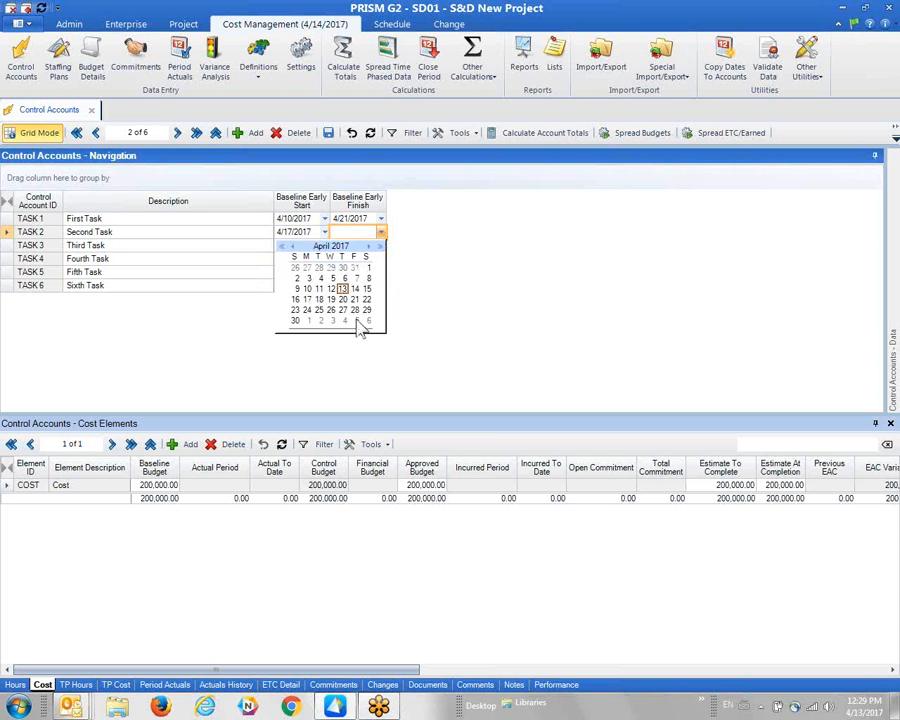
{"action": "left_click", "coordinate": [356, 321]}
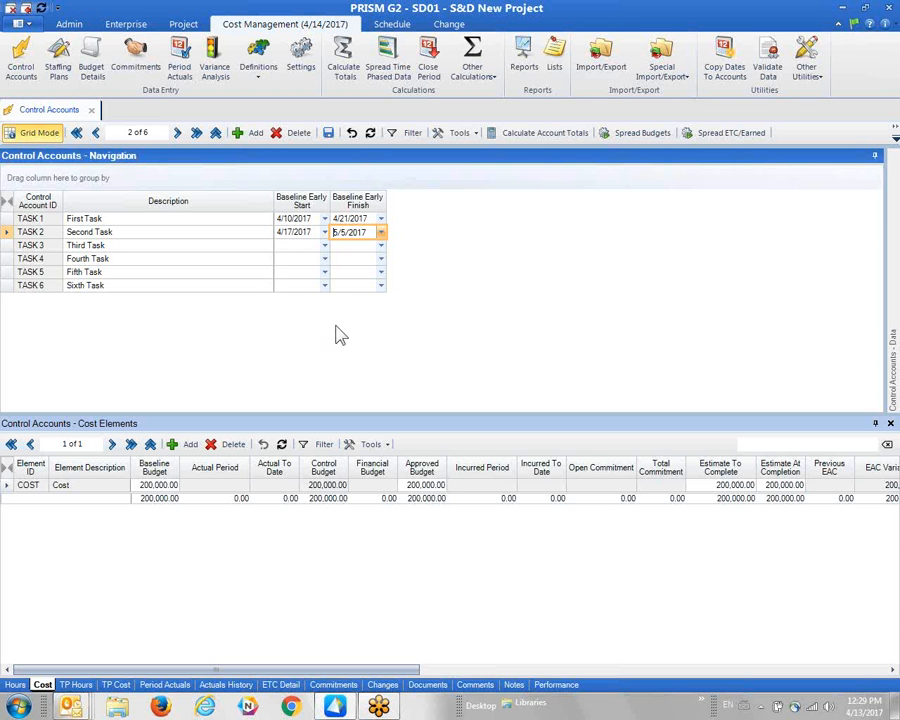
- Set TASK 3's baseline early start to 4/24/2017 and baseline early finish to 5/12/2017
{"action": "left_click", "coordinate": [324, 246]}
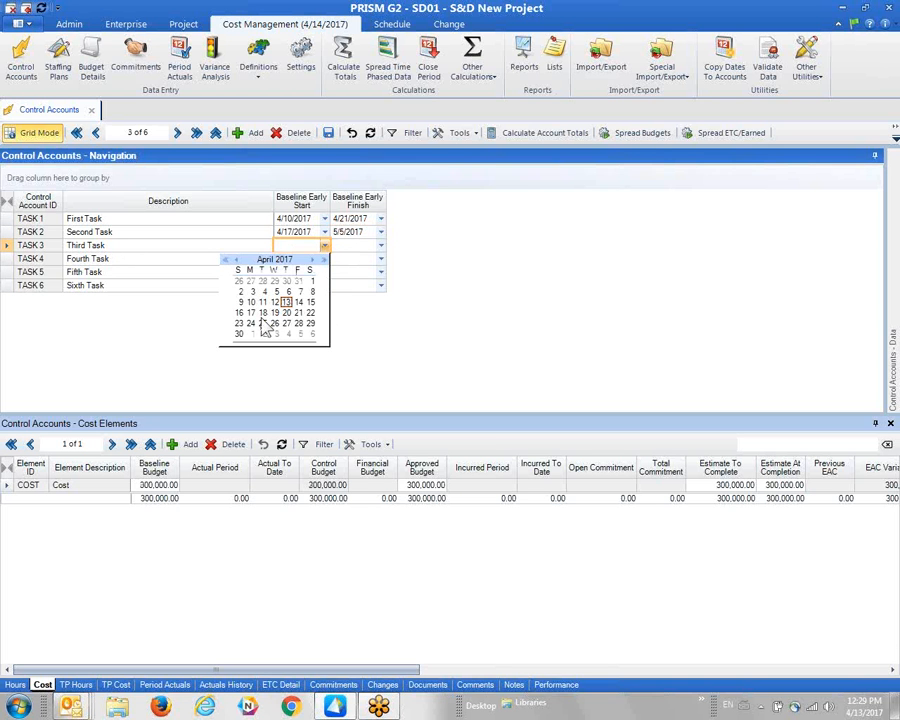
{"action": "left_click", "coordinate": [250, 323]}
{"action": "left_click", "coordinate": [381, 245]}
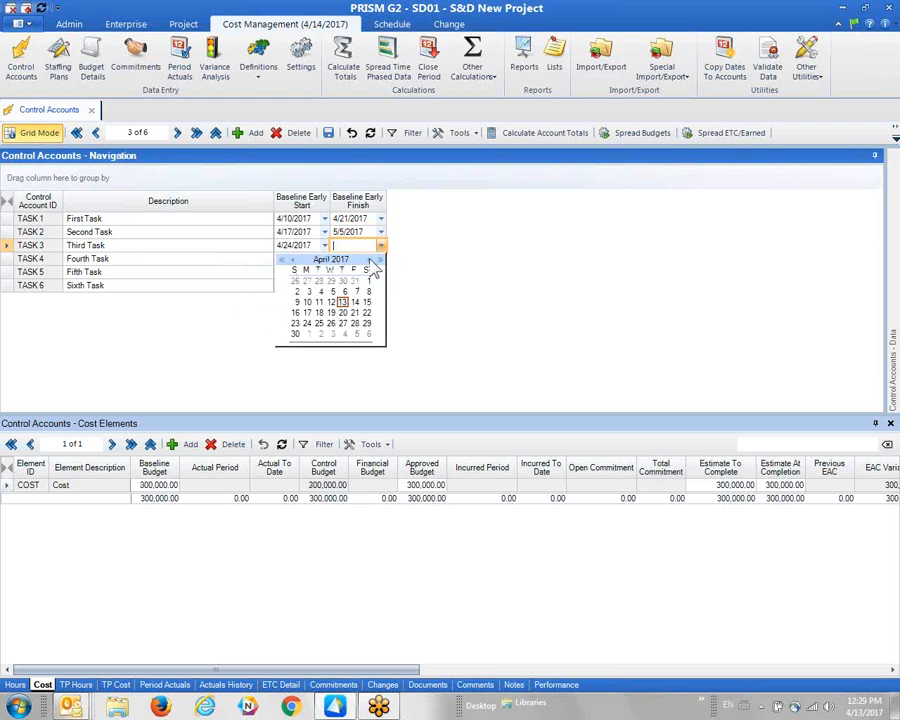
{"action": "left_click", "coordinate": [369, 260]}
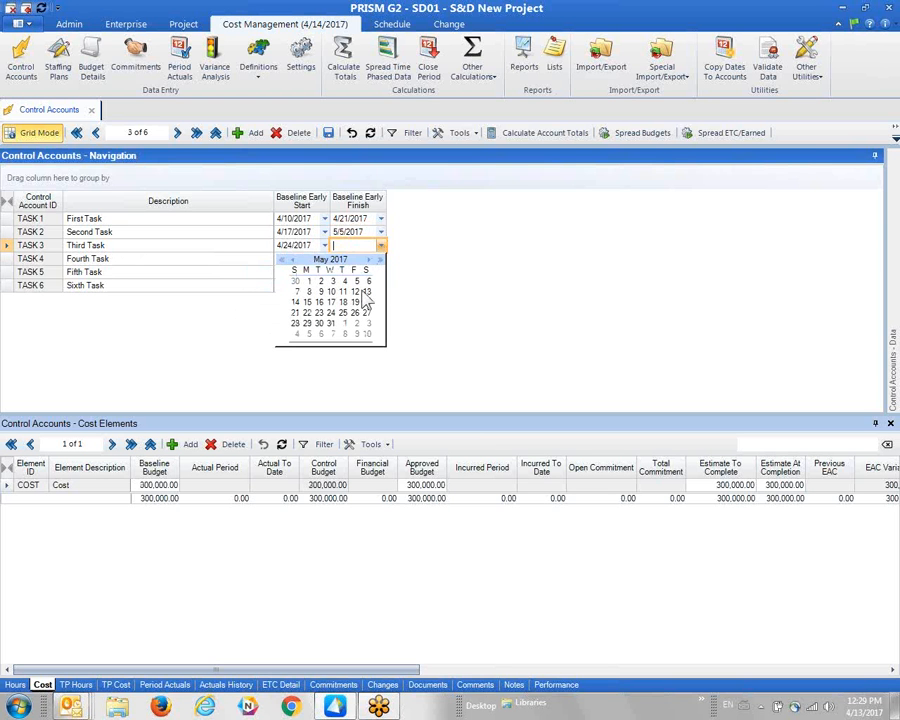
{"action": "left_click", "coordinate": [356, 291]}
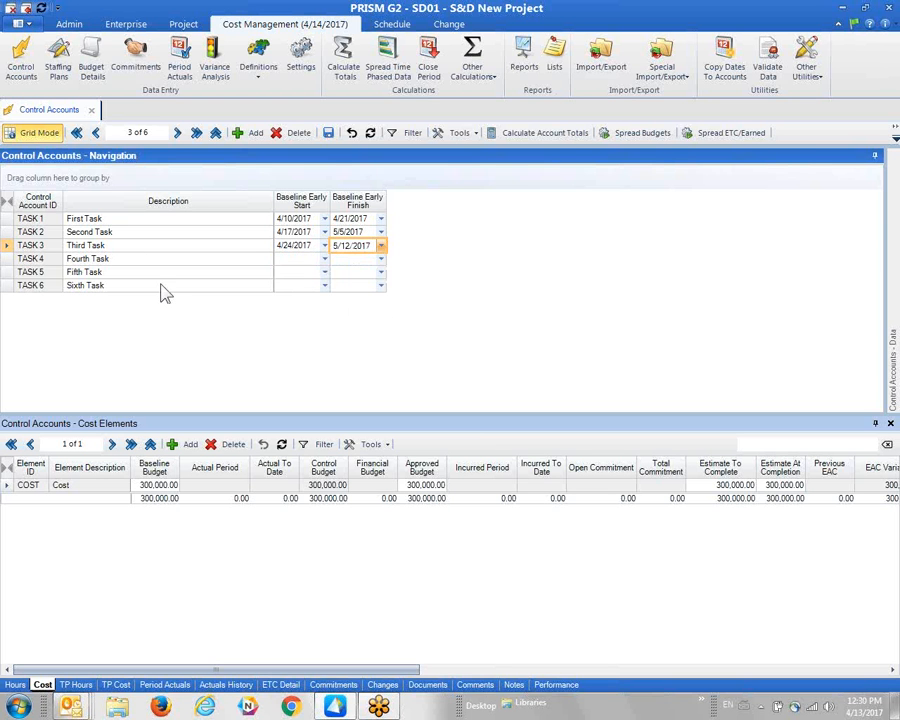
- Set TASK 4's baseline early start to 5/1/2017 and baseline early finish to 5/12/2017
{"action": "left_click", "coordinate": [324, 259]}
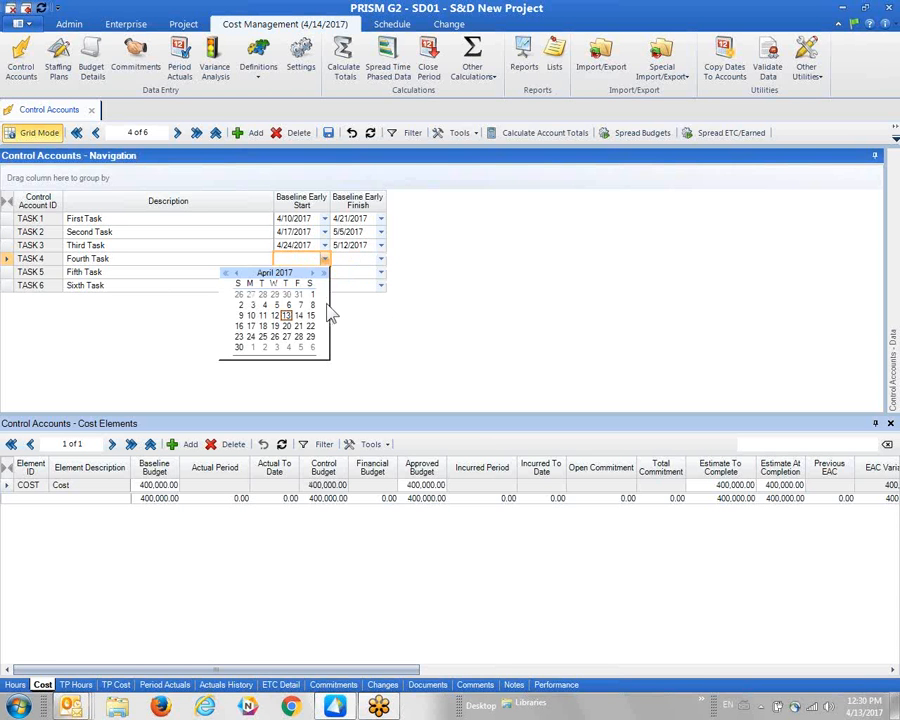
{"action": "left_click", "coordinate": [252, 348]}
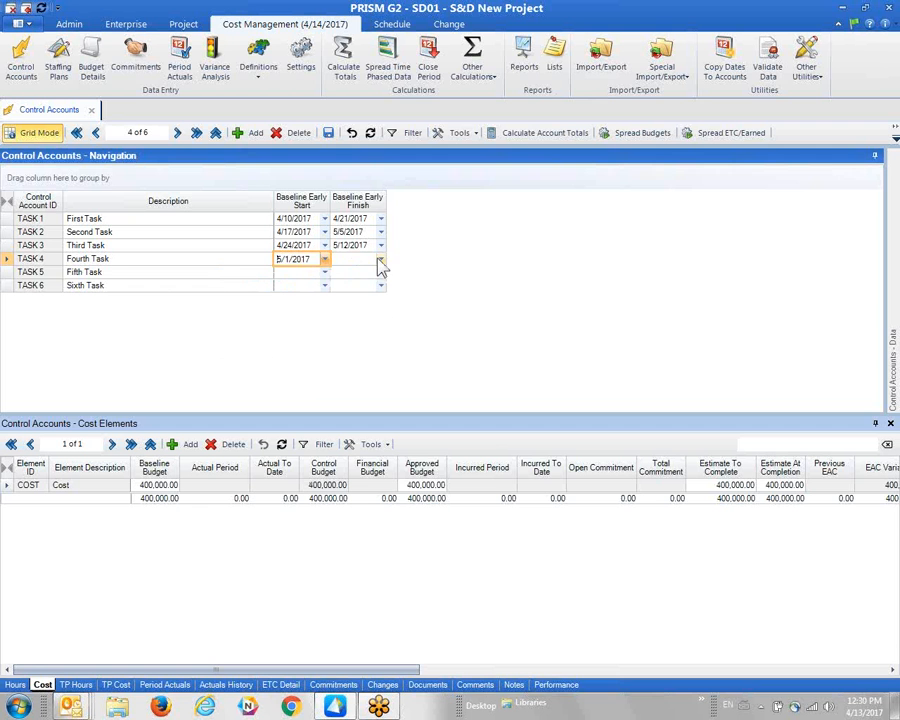
{"action": "left_click", "coordinate": [380, 260]}
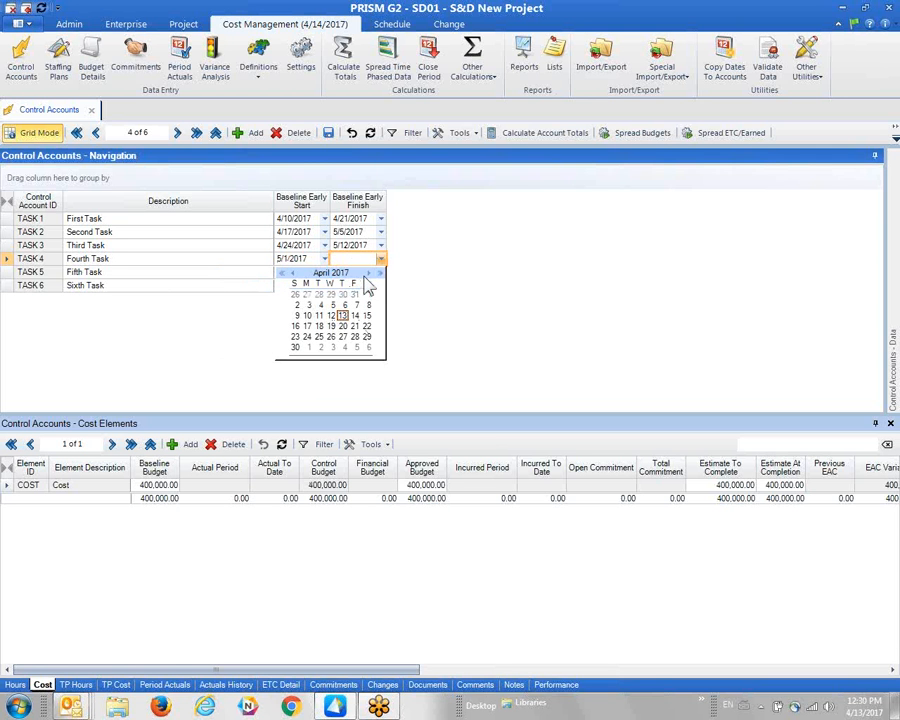
{"action": "left_click", "coordinate": [369, 274]}
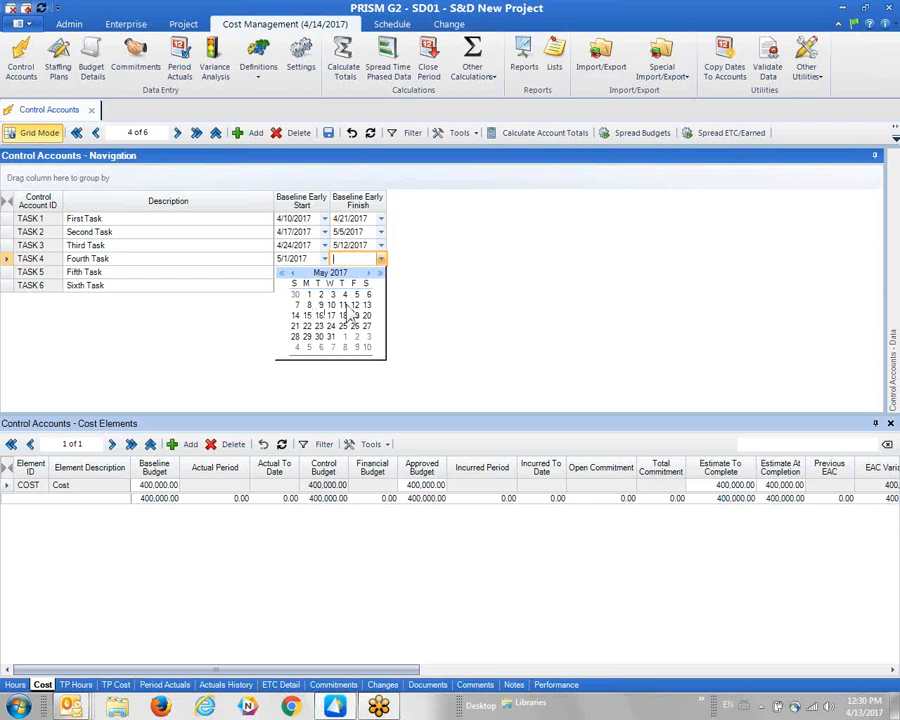
{"action": "left_click", "coordinate": [354, 305]}
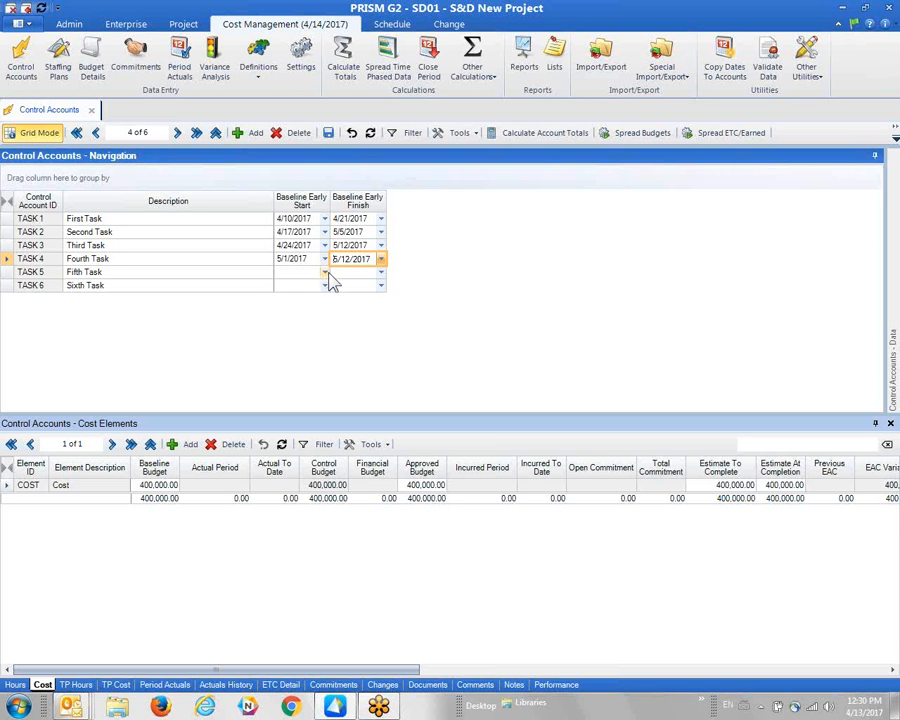
- Set TASK 5's baseline early start to 5/8/2017 and baseline early finish to 5/26/2017
{"action": "left_click", "coordinate": [325, 273]}
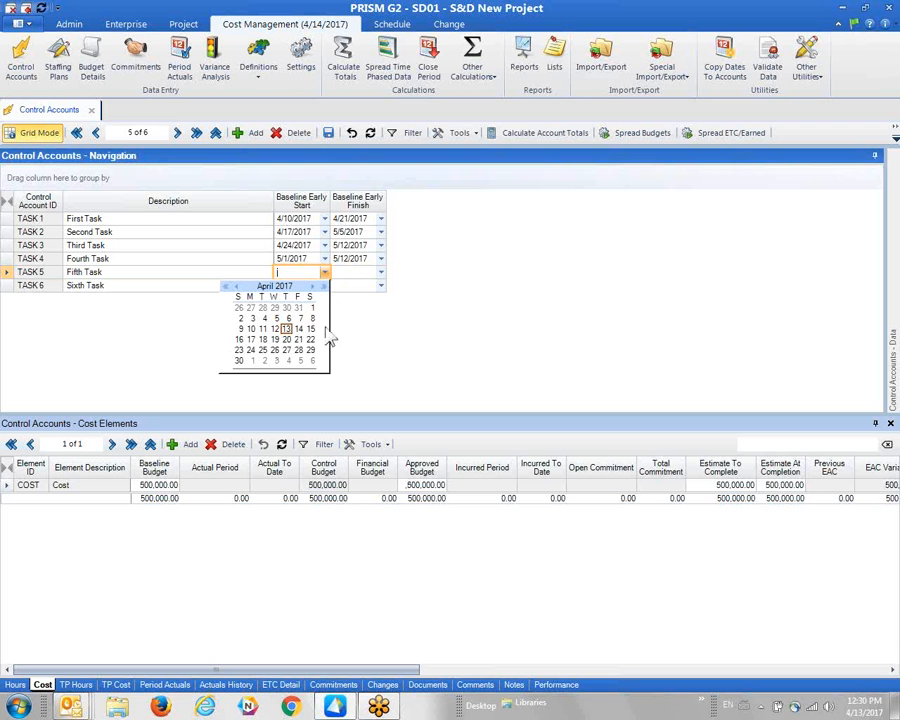
{"action": "left_click", "coordinate": [312, 286]}
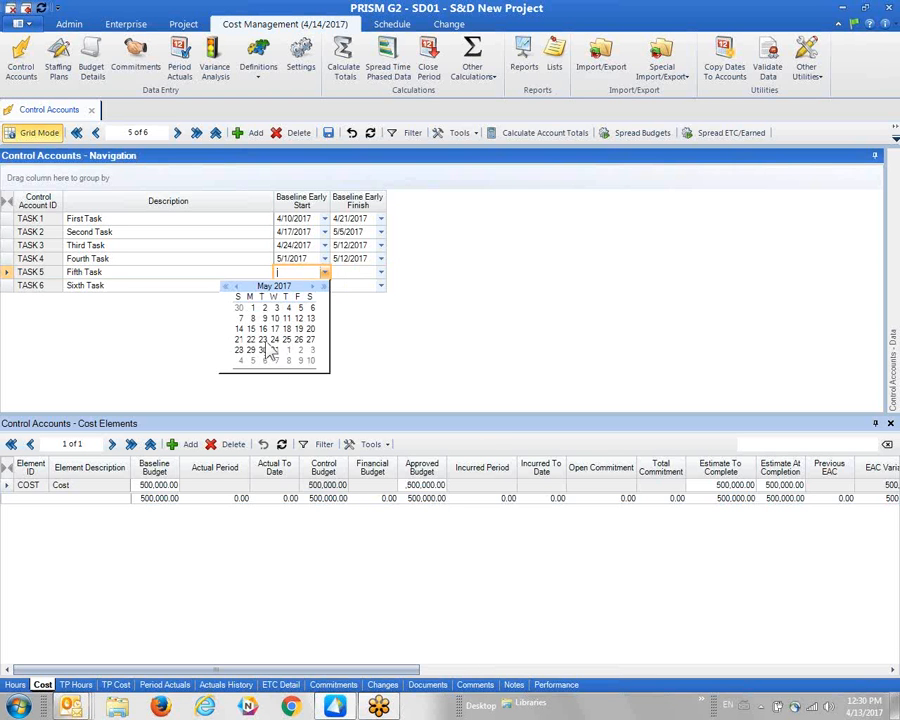
{"action": "left_click", "coordinate": [252, 318]}
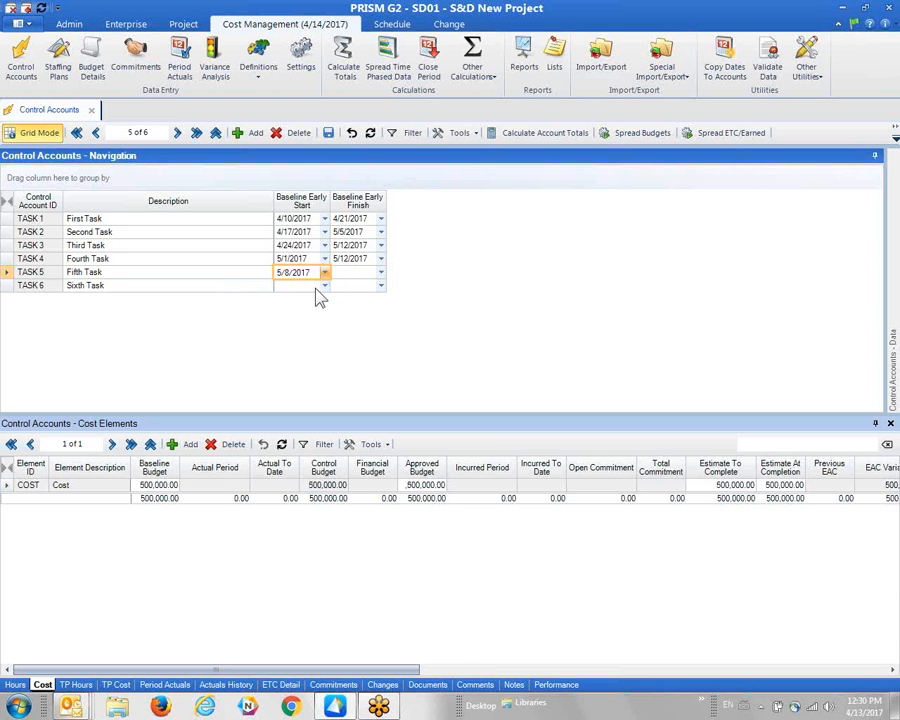
{"action": "left_click", "coordinate": [381, 273]}
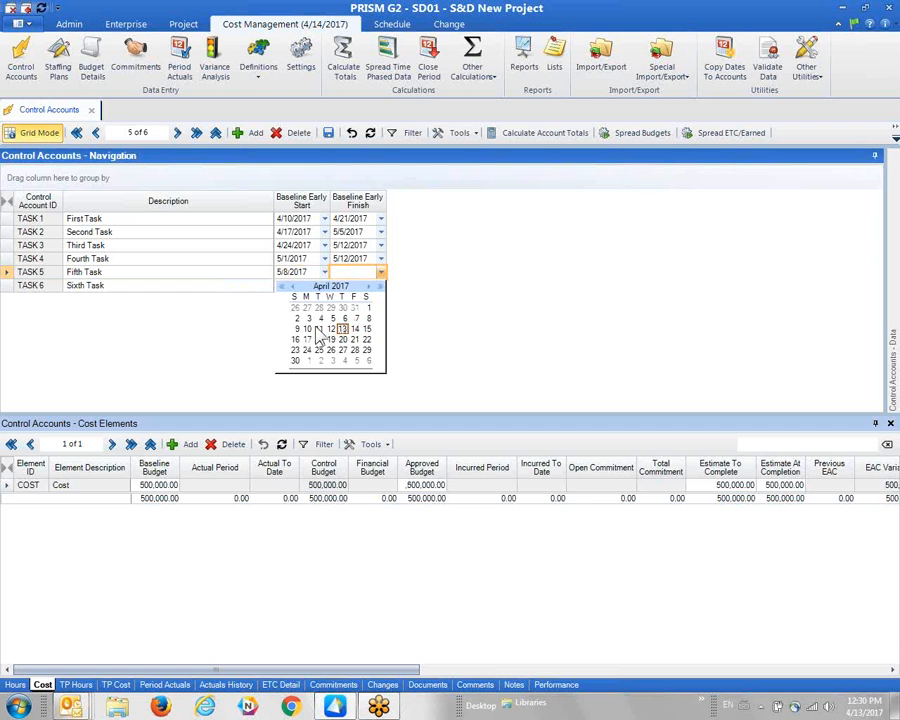
{"action": "left_click", "coordinate": [367, 288]}
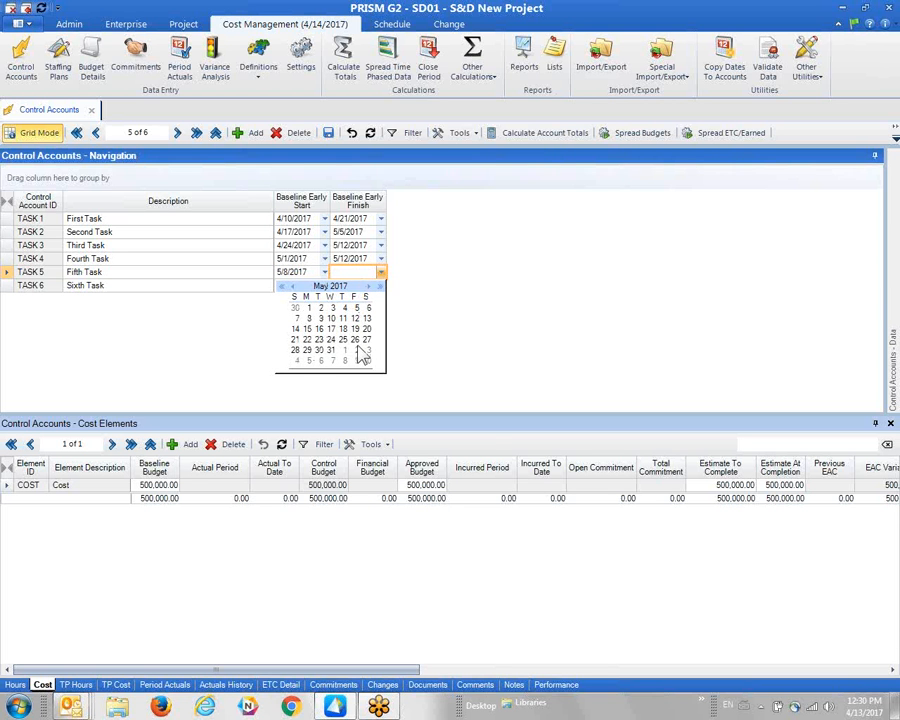
{"action": "left_click", "coordinate": [356, 341]}
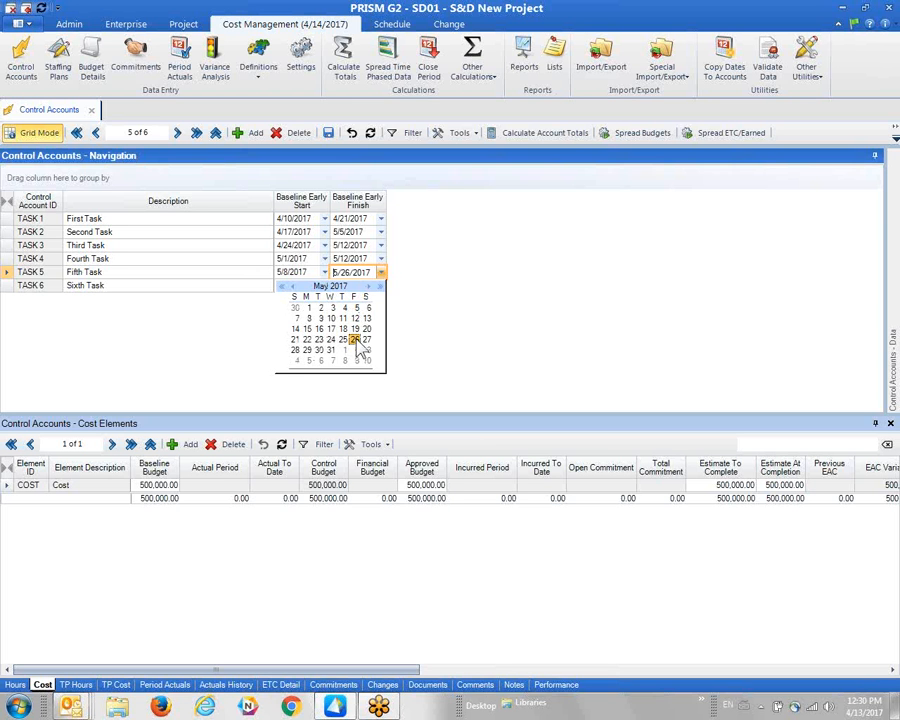
- Set TASK 6's baseline early start to 5/15/2017 and baseline early finish to 6/2/2017
{"action": "left_click", "coordinate": [326, 287]}
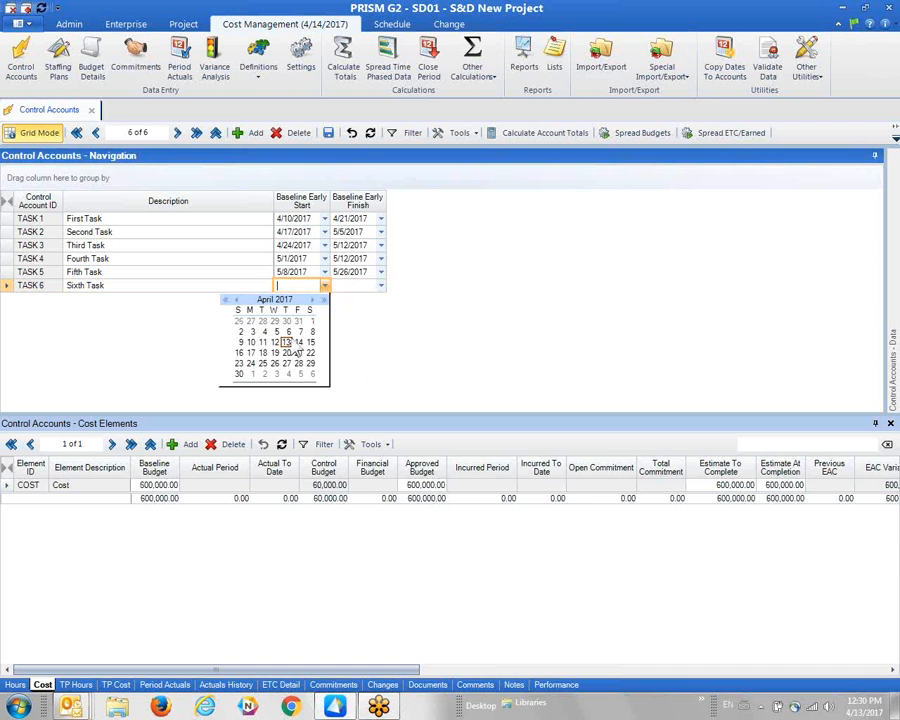
{"action": "left_click", "coordinate": [312, 299]}
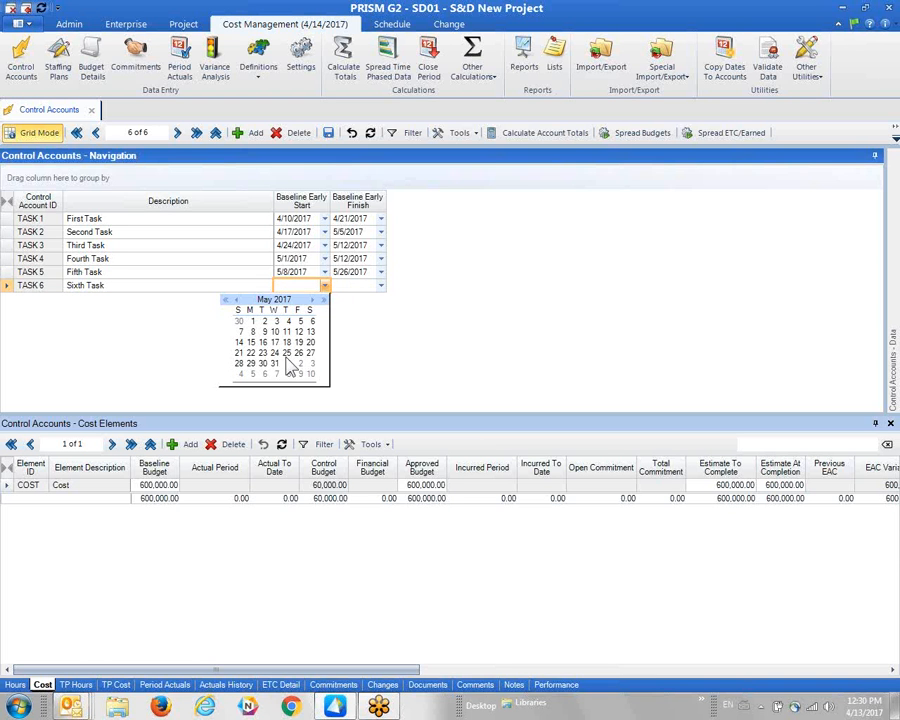
{"action": "left_click", "coordinate": [252, 343]}
{"action": "left_click", "coordinate": [381, 286]}
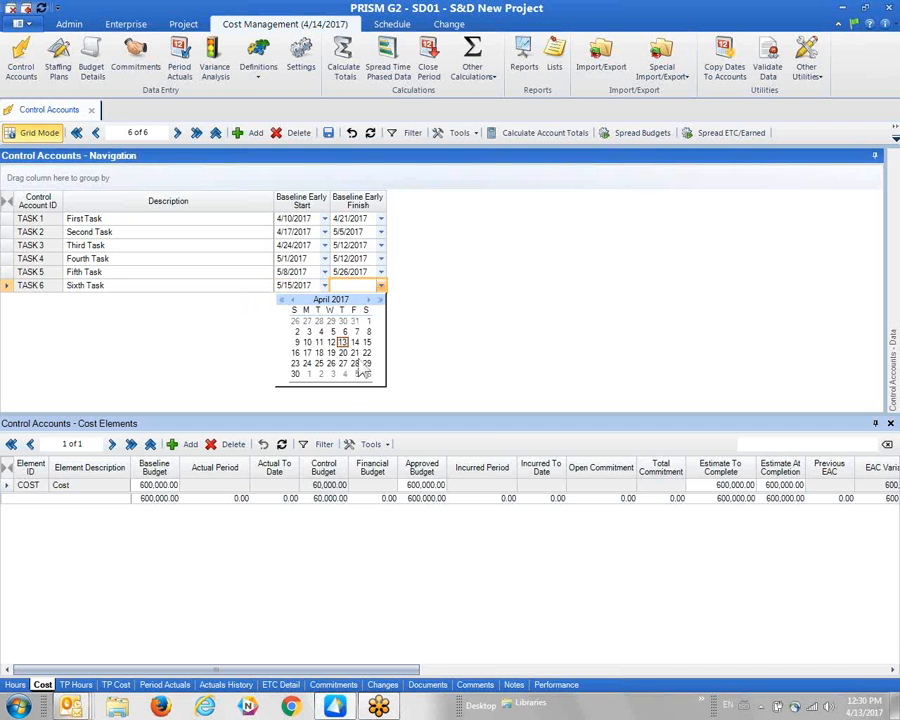
{"action": "left_click", "coordinate": [368, 299]}
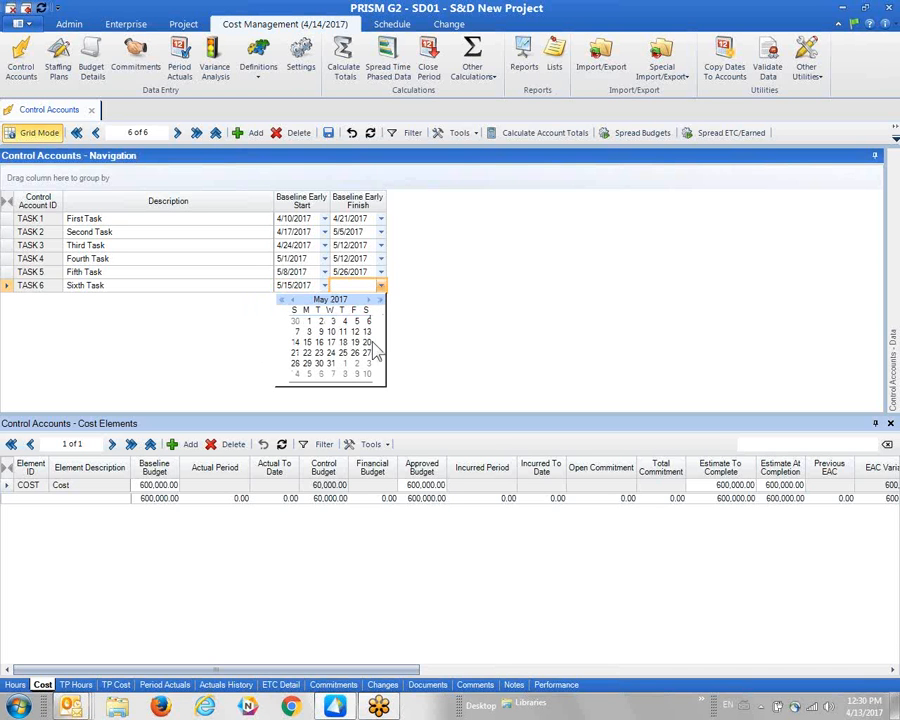
{"action": "left_click", "coordinate": [356, 364]}
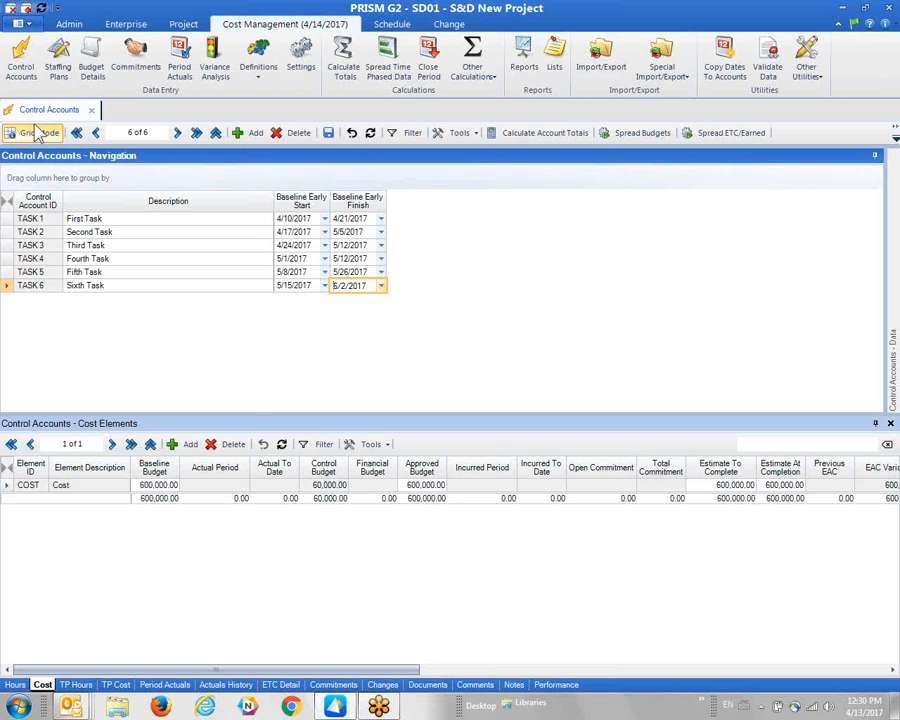
- Turn off grid mode and review the schedule dates of TASK 2, TASK 3, TASK 4 and TASK 1
{"action": "left_click", "coordinate": [38, 131]}
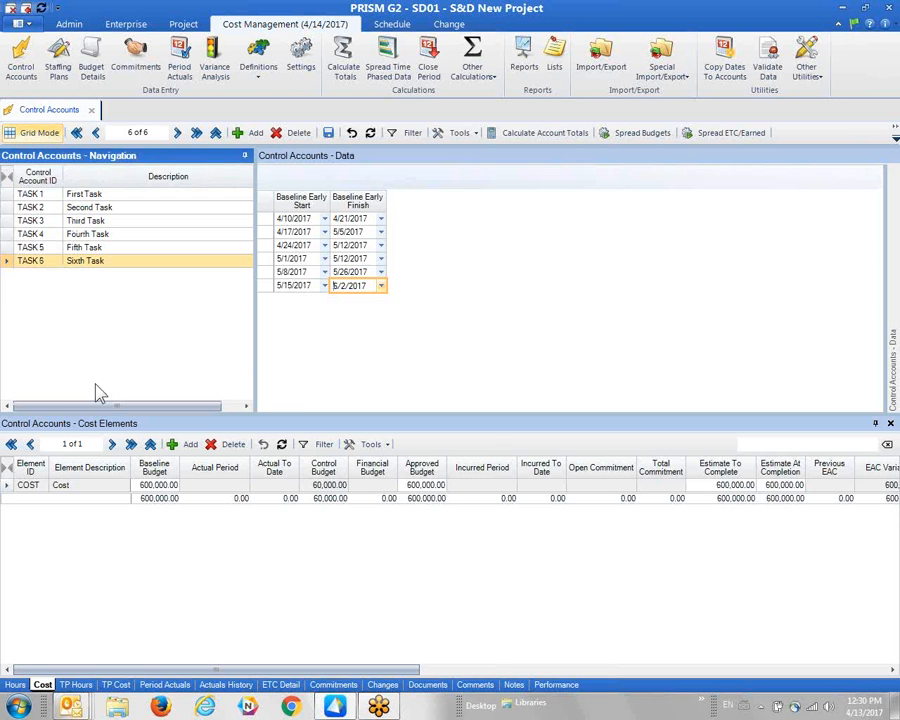
{"action": "left_click", "coordinate": [55, 207]}
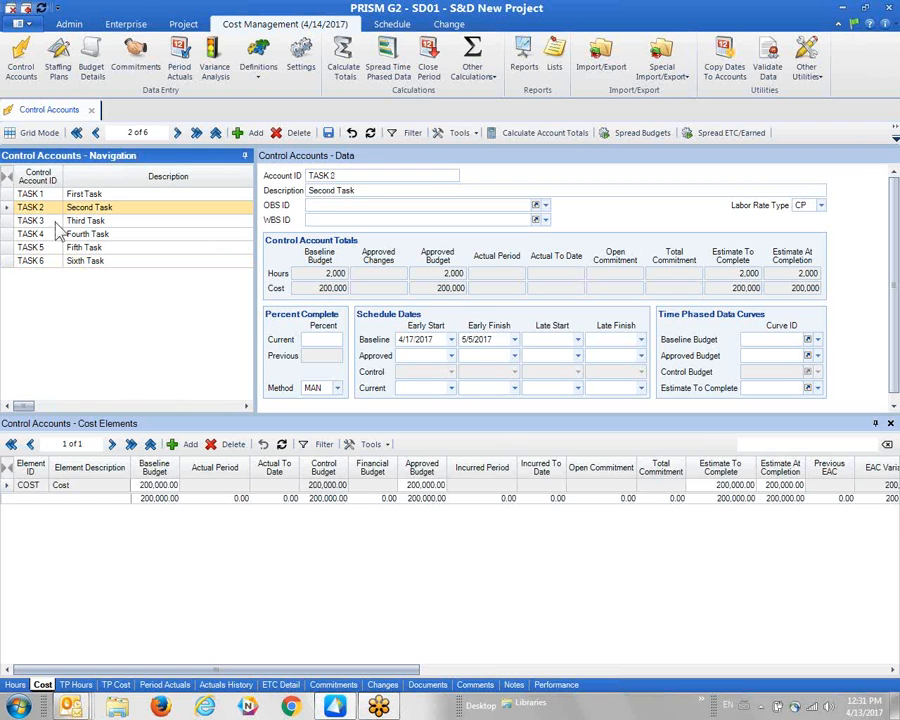
{"action": "left_click", "coordinate": [58, 221]}
{"action": "left_click", "coordinate": [54, 234]}
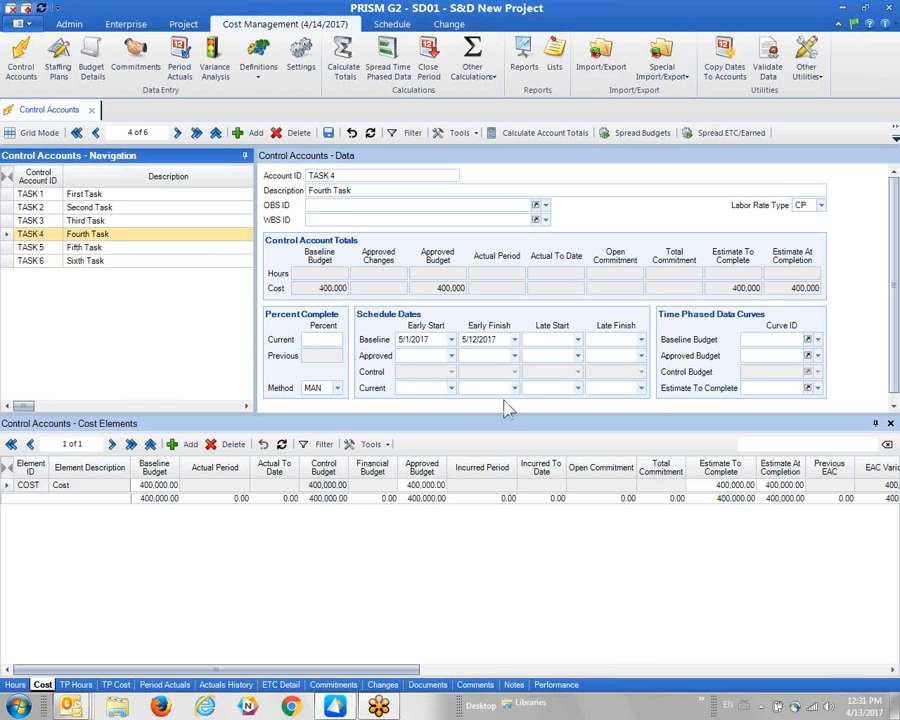
{"action": "left_click", "coordinate": [38, 194]}
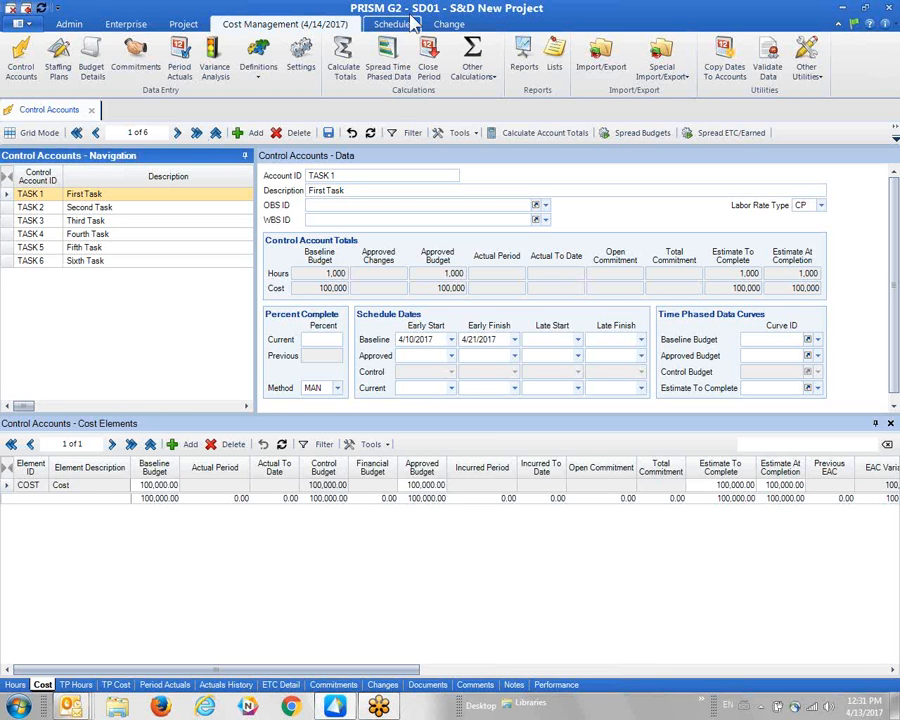
- Copy the baseline dates to the approved and current dates of all control accounts
{"action": "left_click", "coordinate": [727, 68]}
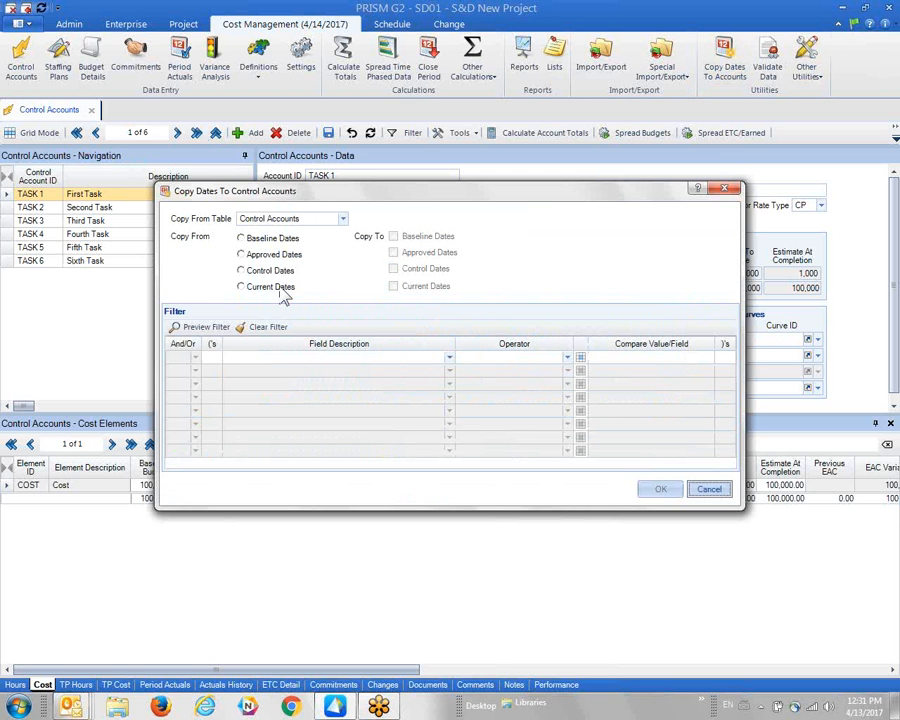
{"action": "left_click", "coordinate": [262, 242]}
{"action": "left_click", "coordinate": [405, 253]}
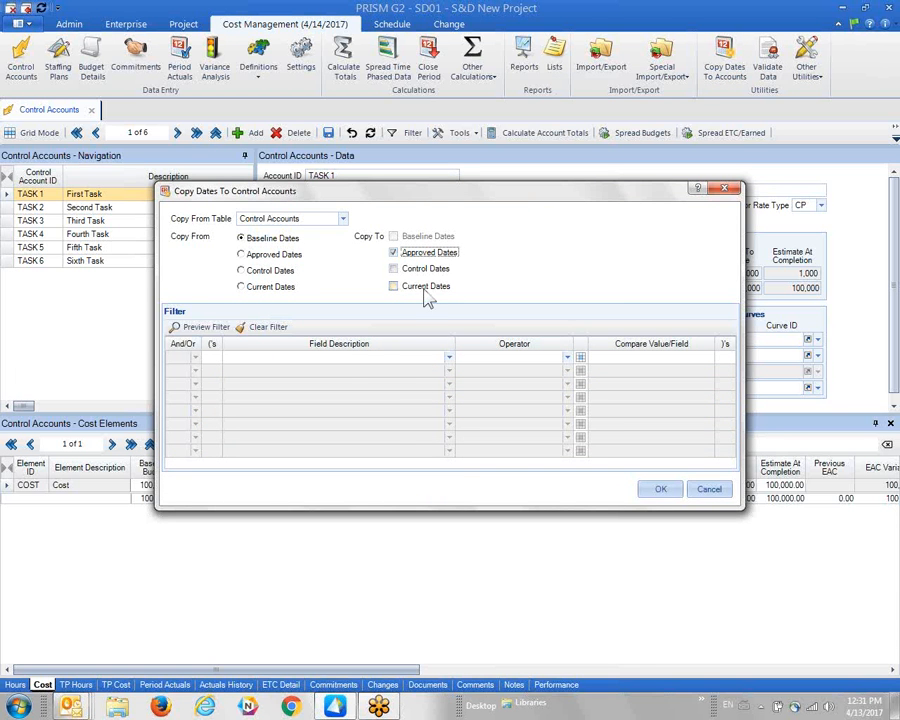
{"action": "left_click", "coordinate": [420, 286]}
{"action": "left_click", "coordinate": [661, 490]}
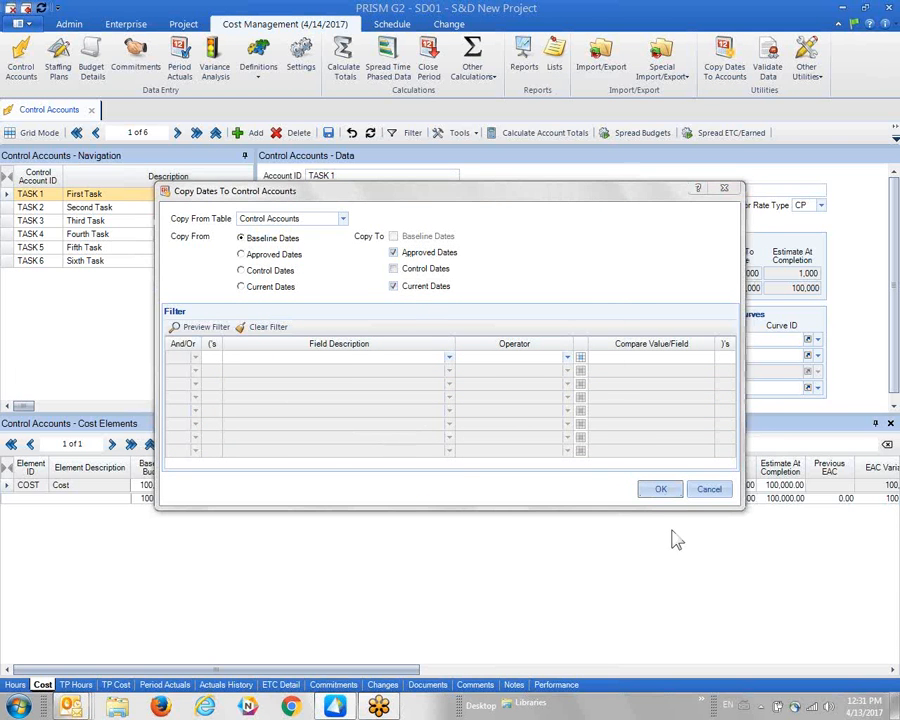
{"action": "left_click", "coordinate": [501, 424]}
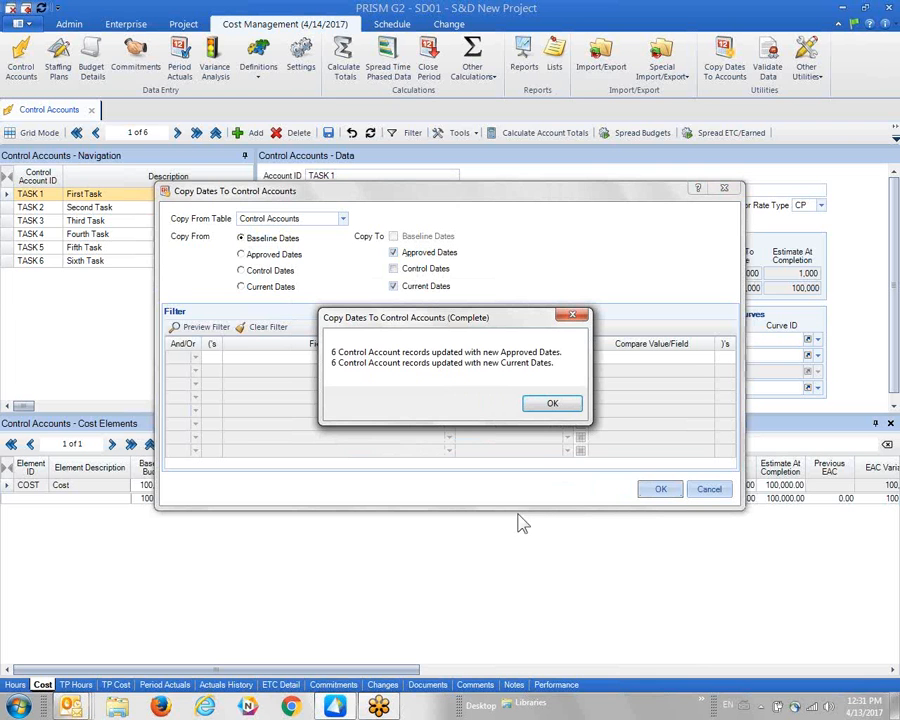
{"action": "left_click", "coordinate": [553, 405]}
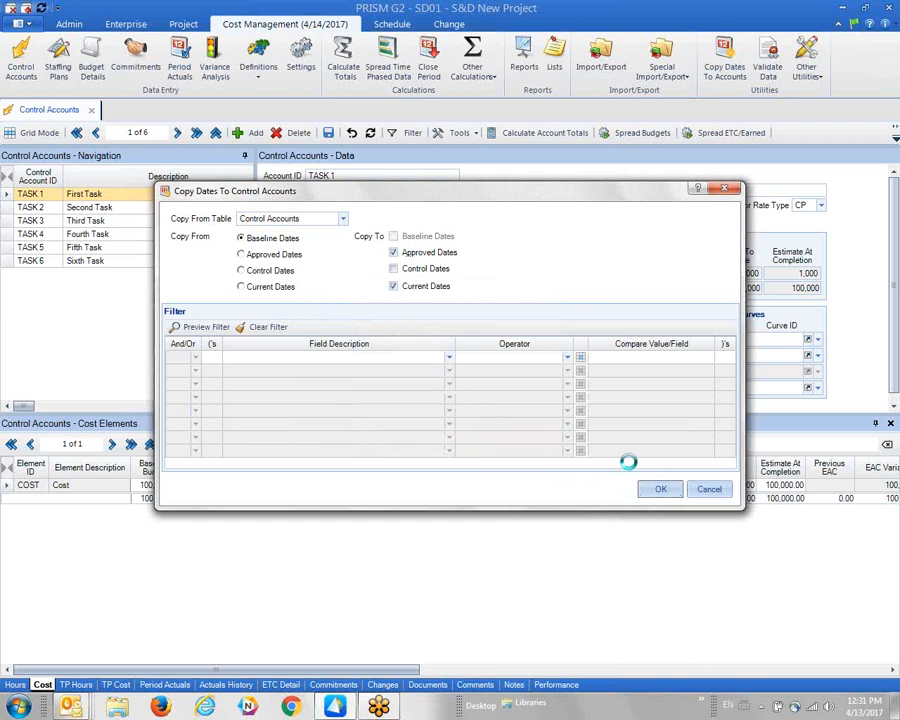
{"action": "left_click", "coordinate": [709, 489]}
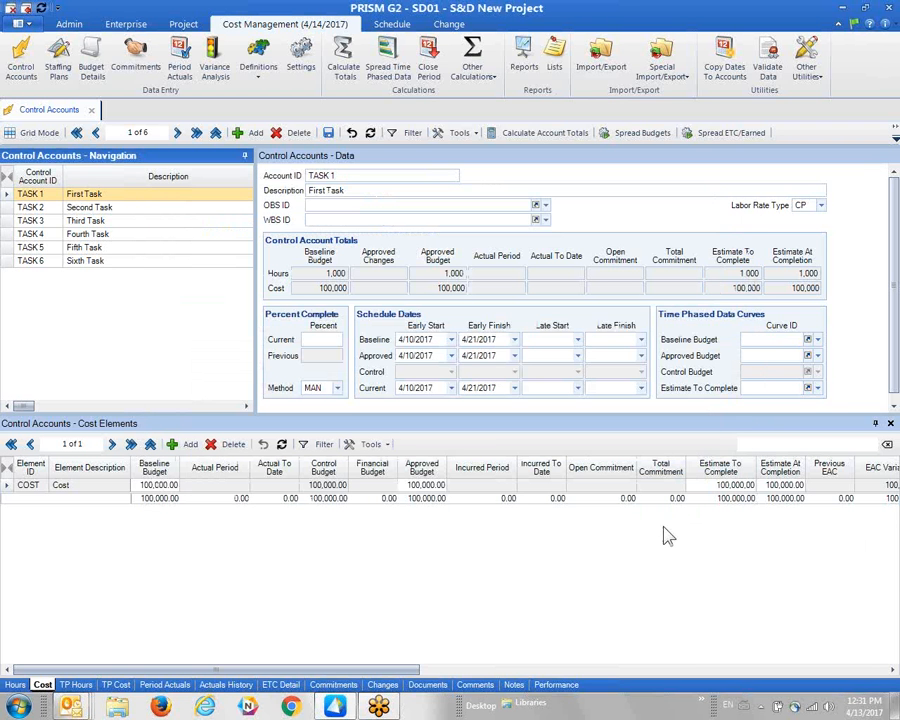
- Check the approved and current schedule dates of control accounts TASK 2 through TASK 6
{"action": "left_click", "coordinate": [62, 207]}
{"action": "left_click", "coordinate": [62, 220]}
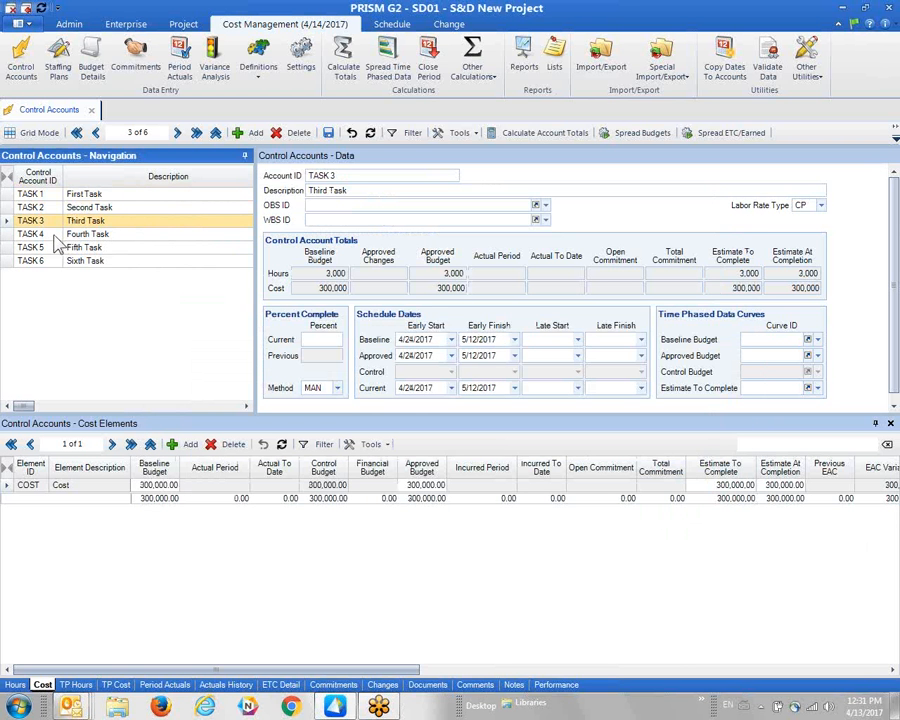
{"action": "left_click", "coordinate": [62, 234]}
{"action": "left_click", "coordinate": [63, 247]}
{"action": "left_click", "coordinate": [64, 261]}
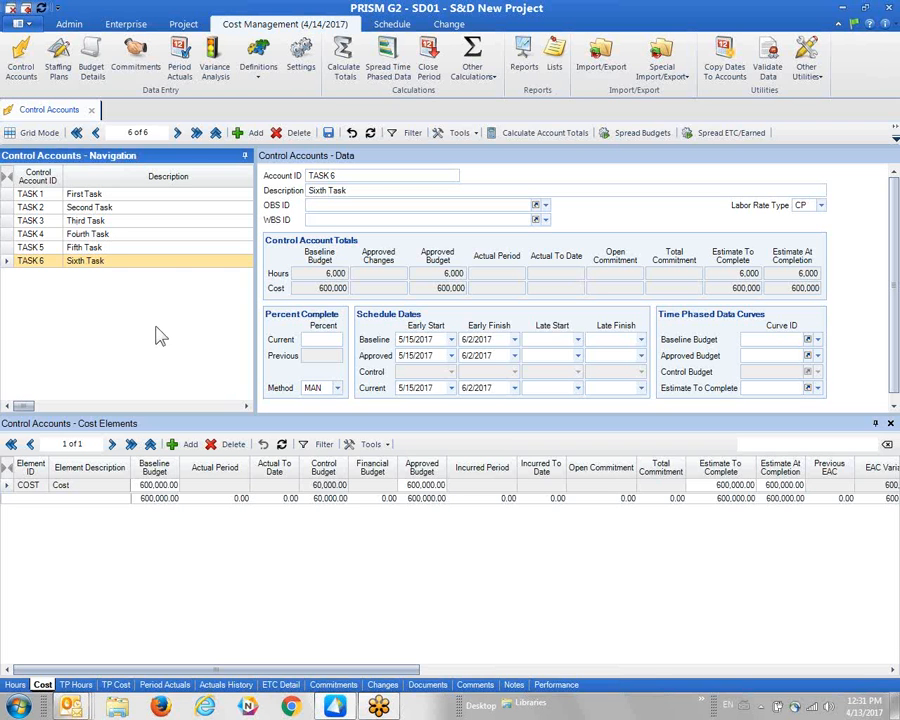
- Open the time phased data curve definitions from TASK 1's baseline budget curve
{"action": "left_click", "coordinate": [110, 196]}
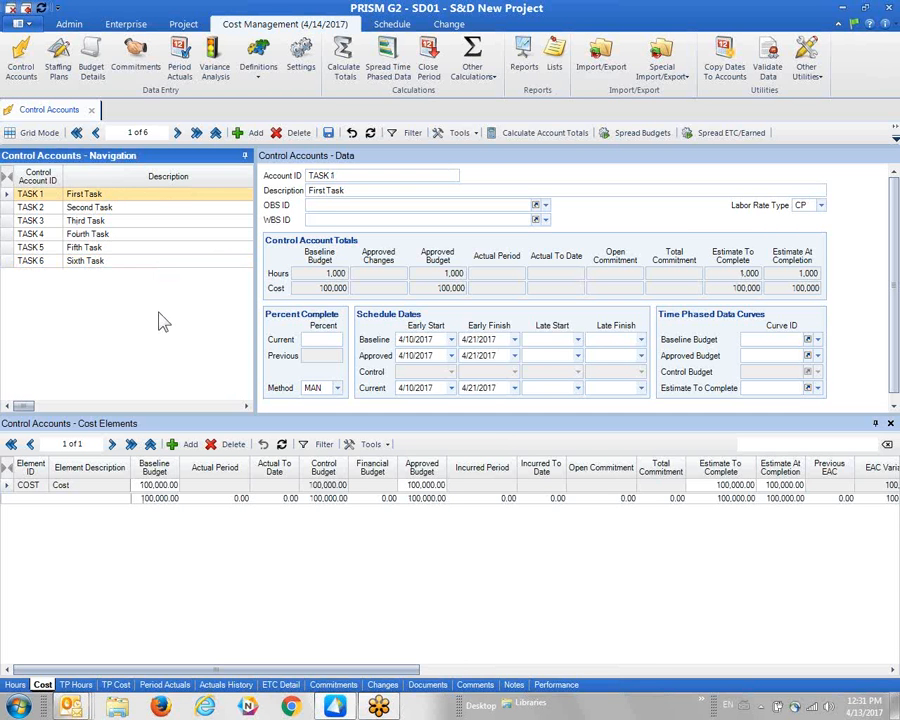
{"action": "left_click", "coordinate": [792, 340]}
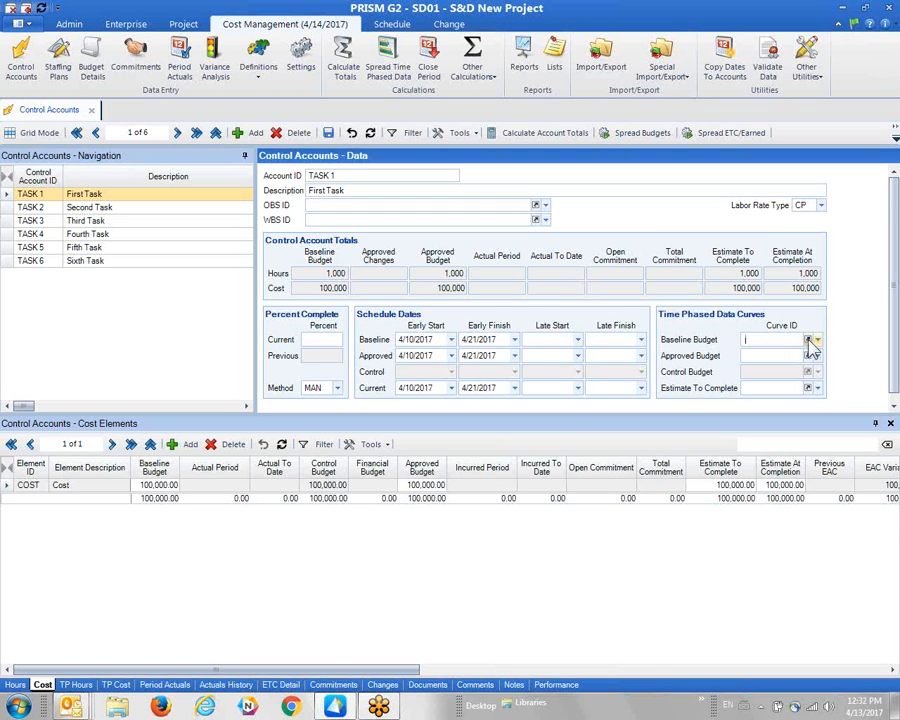
{"action": "left_click", "coordinate": [810, 342]}
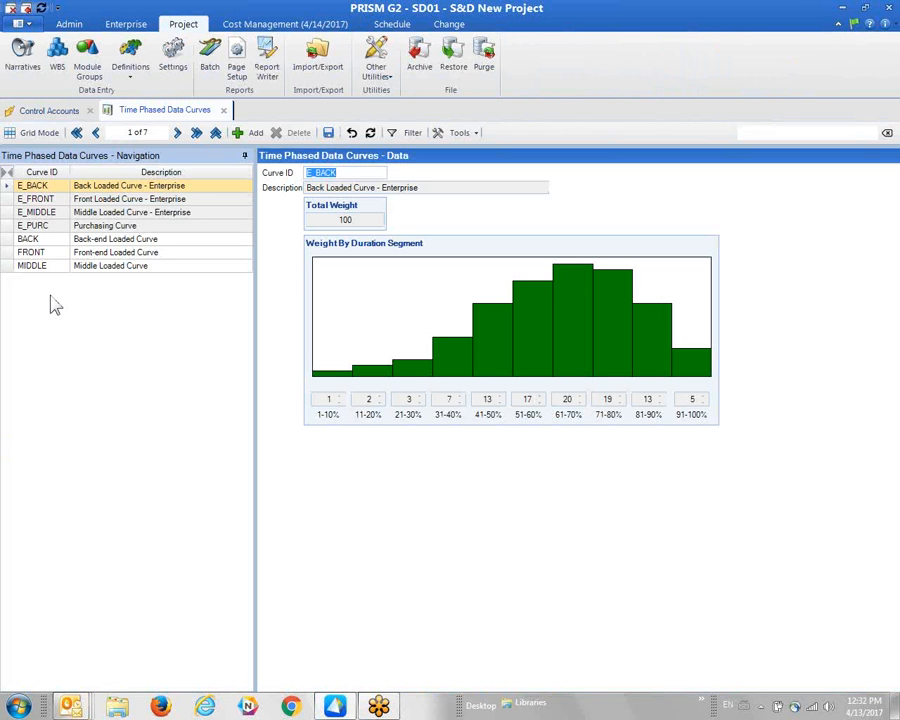
- Review the weight distribution of the project-level BACK, FRONT and MIDDLE time phased curves
{"action": "left_click", "coordinate": [48, 240]}
{"action": "left_click", "coordinate": [48, 254]}
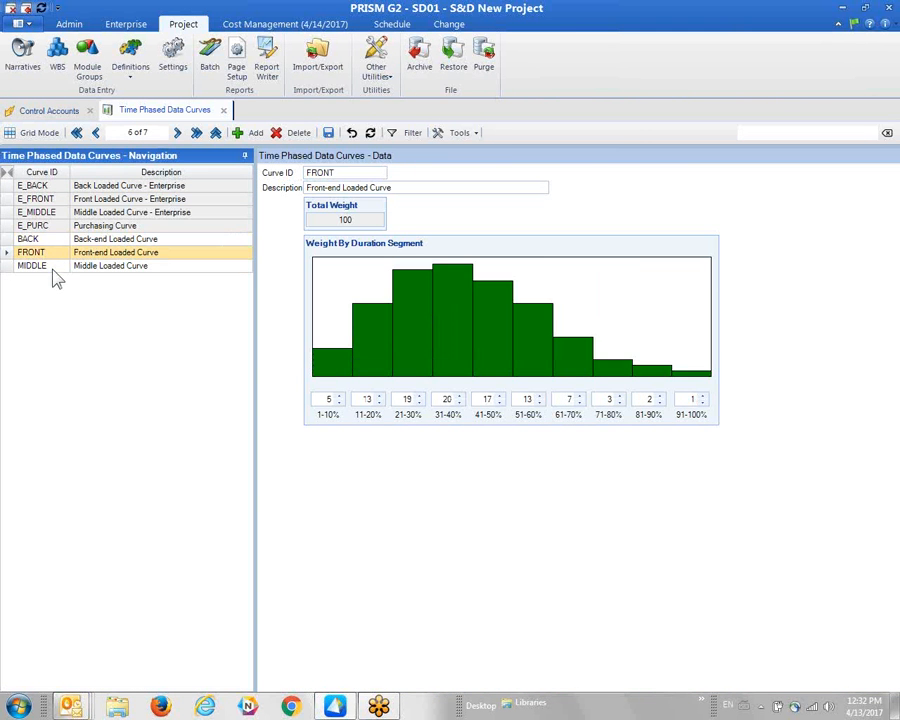
{"action": "left_click", "coordinate": [54, 267]}
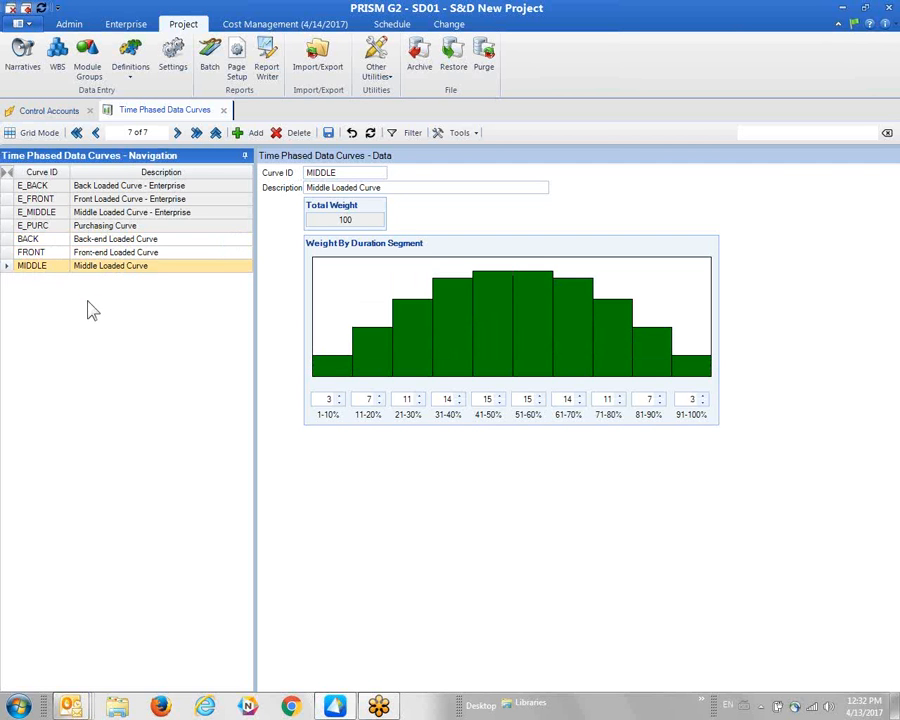
- Assign the MIDDLE curve to TASK 1's baseline budget, approved budget and estimate to complete, and save the control account
{"action": "left_click", "coordinate": [45, 110]}
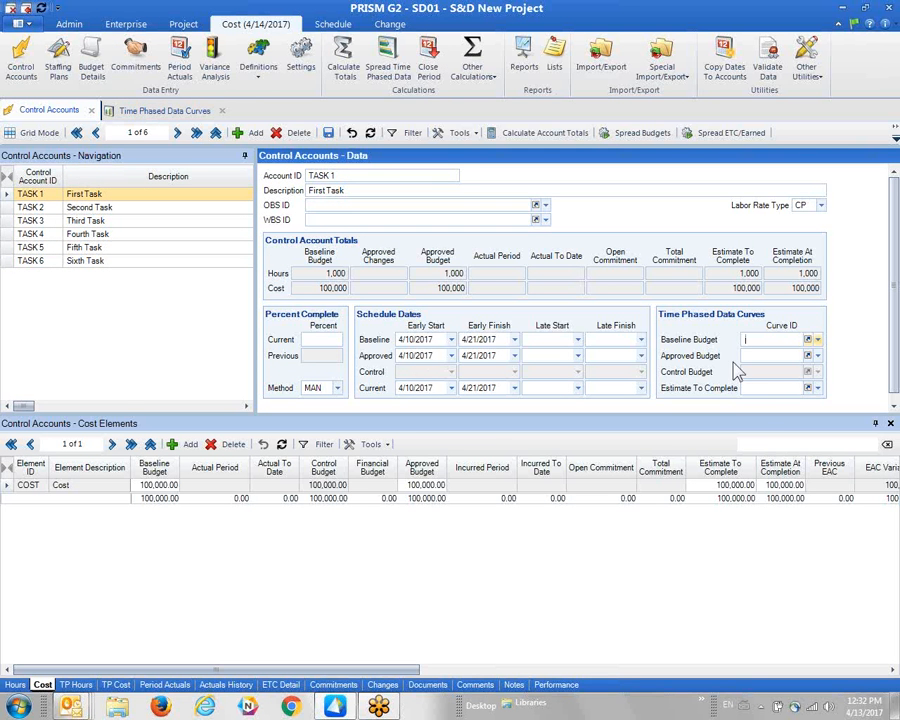
{"action": "left_click", "coordinate": [818, 340]}
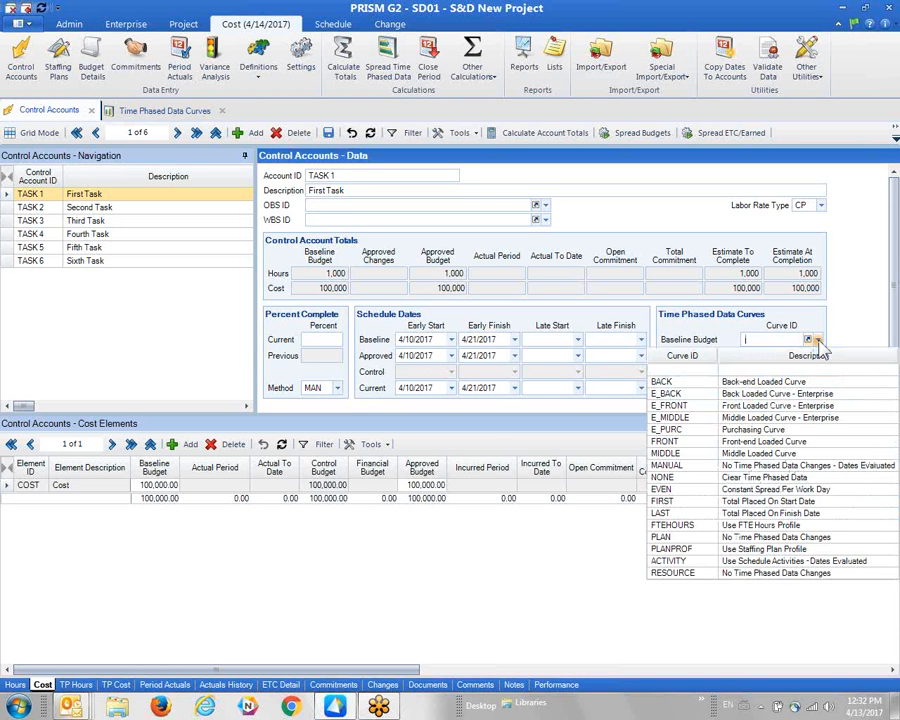
{"action": "left_click", "coordinate": [661, 453]}
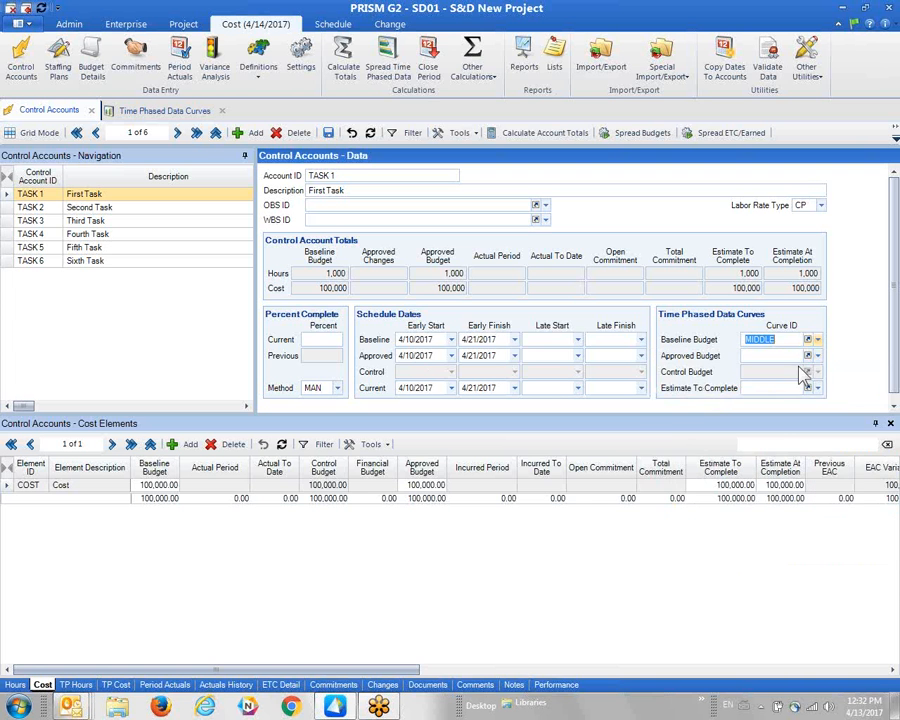
{"action": "left_click", "coordinate": [818, 357]}
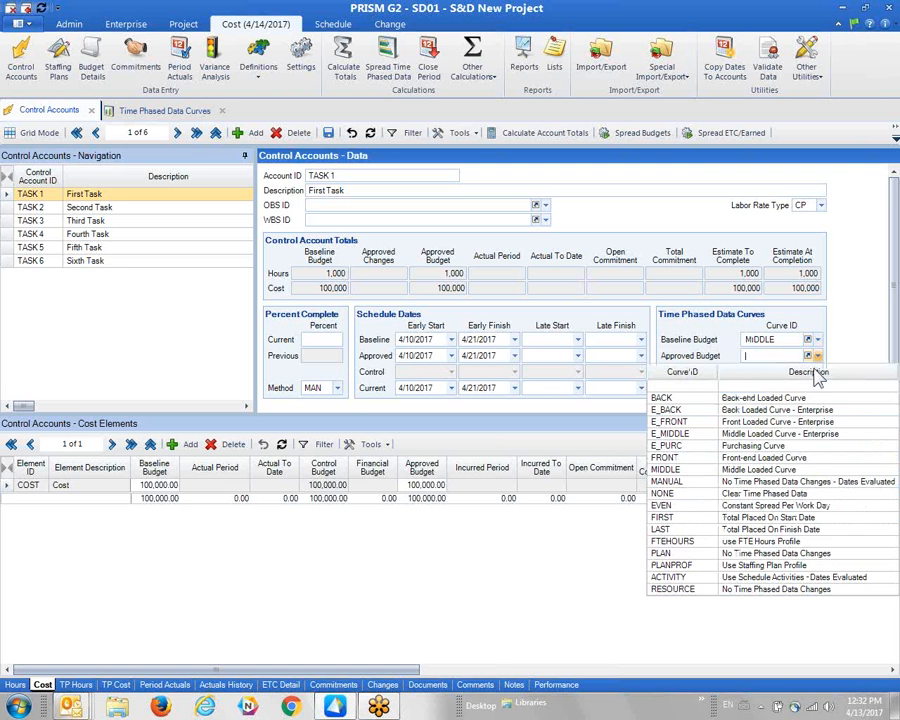
{"action": "left_click", "coordinate": [718, 470]}
{"action": "left_click", "coordinate": [818, 389]}
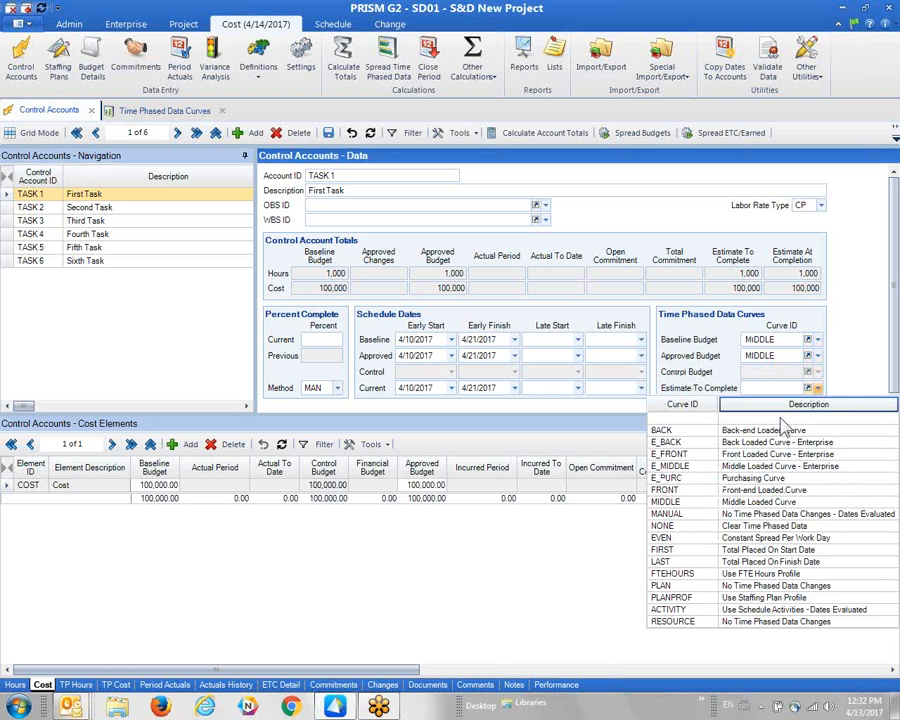
{"action": "left_click", "coordinate": [690, 502]}
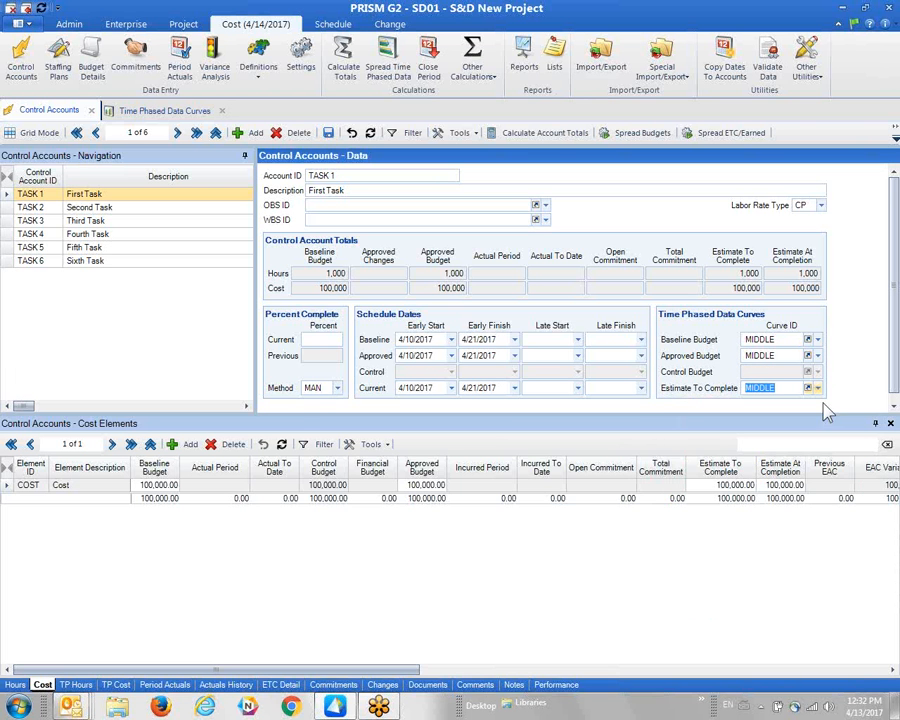
{"action": "left_click", "coordinate": [42, 205]}
{"action": "left_click", "coordinate": [40, 194]}
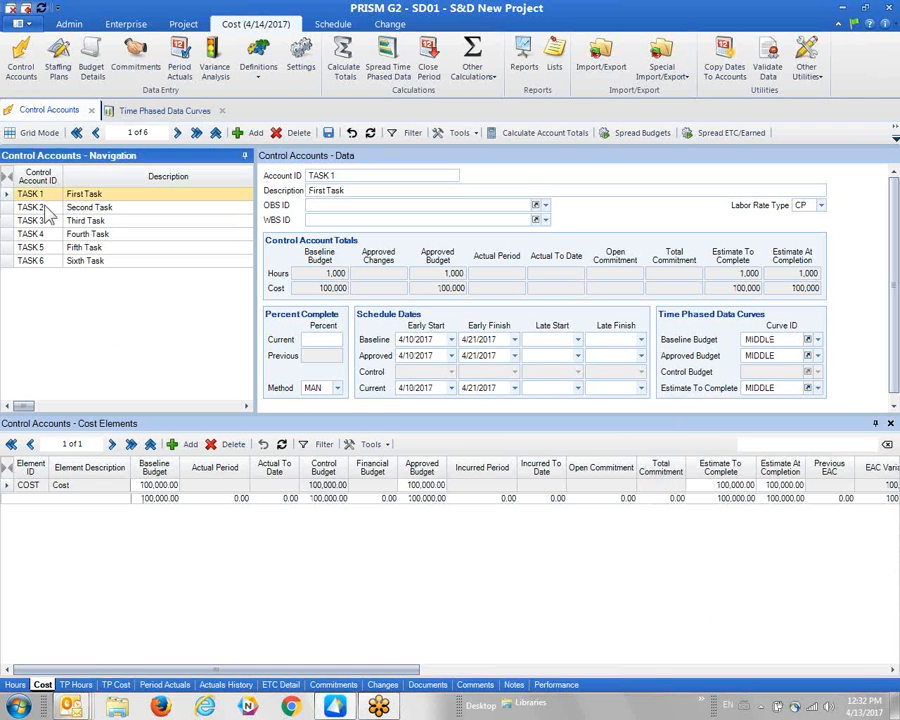
- Show TASK 1's time phased cost and spread its budgets and its ETC/earned amounts
{"action": "left_click", "coordinate": [115, 685]}
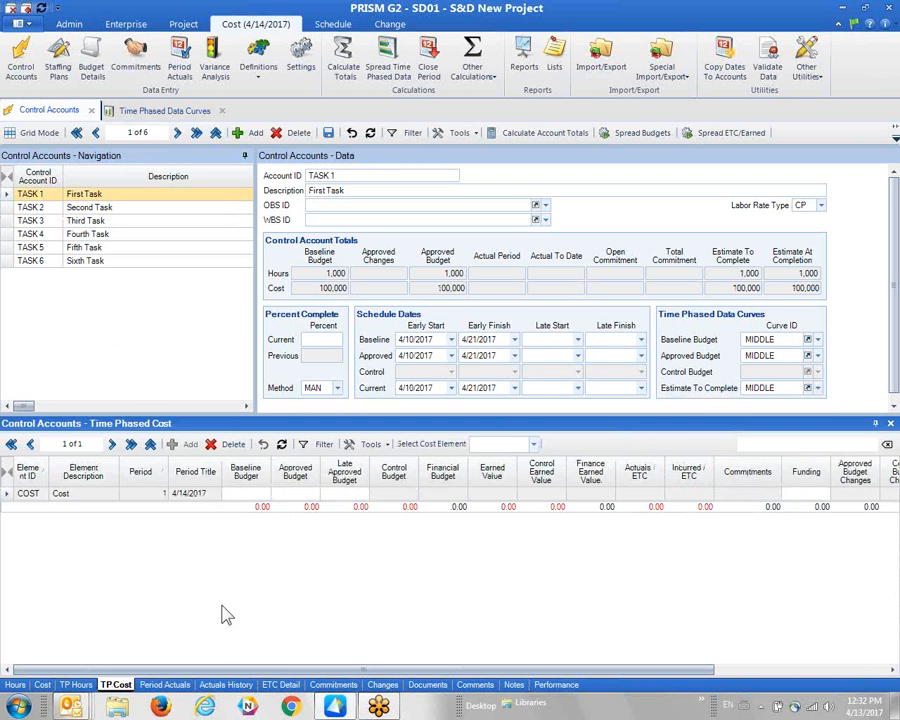
{"action": "left_click", "coordinate": [640, 132]}
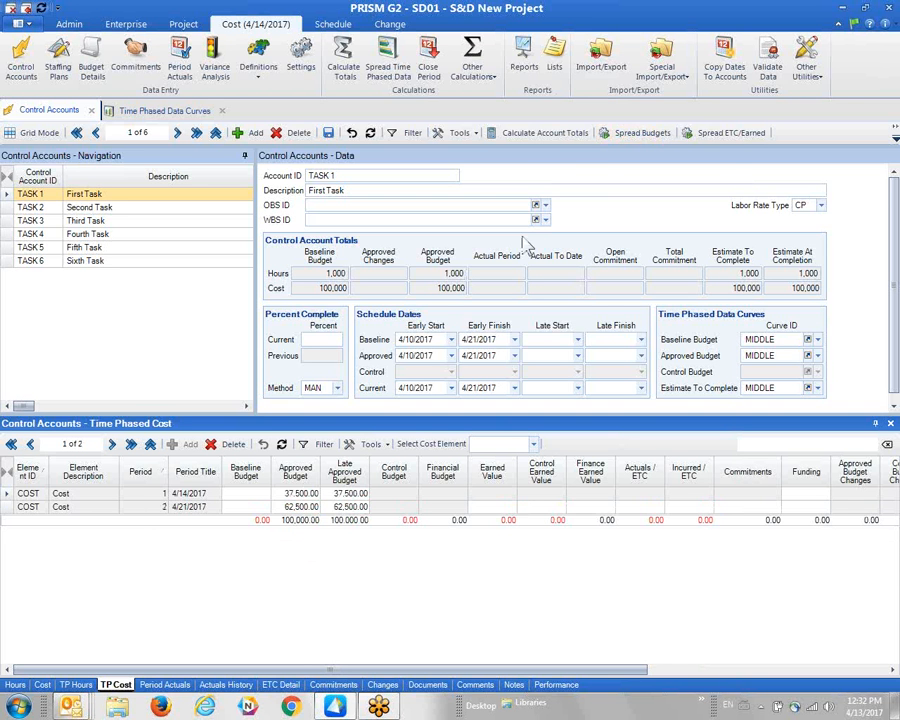
{"action": "left_click", "coordinate": [730, 140]}
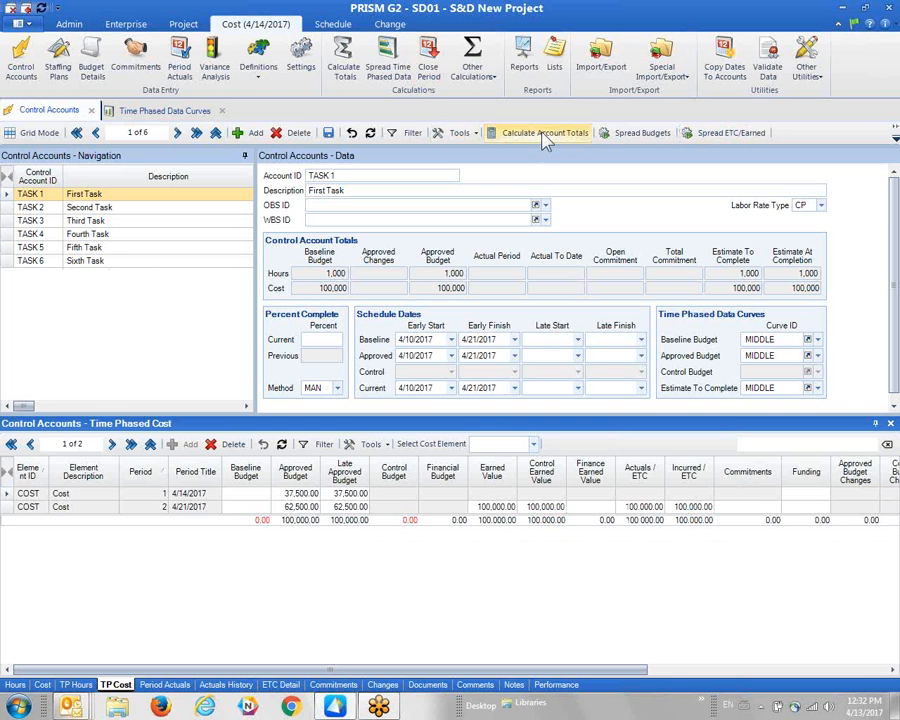
- Spread baseline budget, approved budget and actual/ETC time phased data for all control accounts, using MIDDLE as the default curve
{"action": "left_click", "coordinate": [389, 74]}
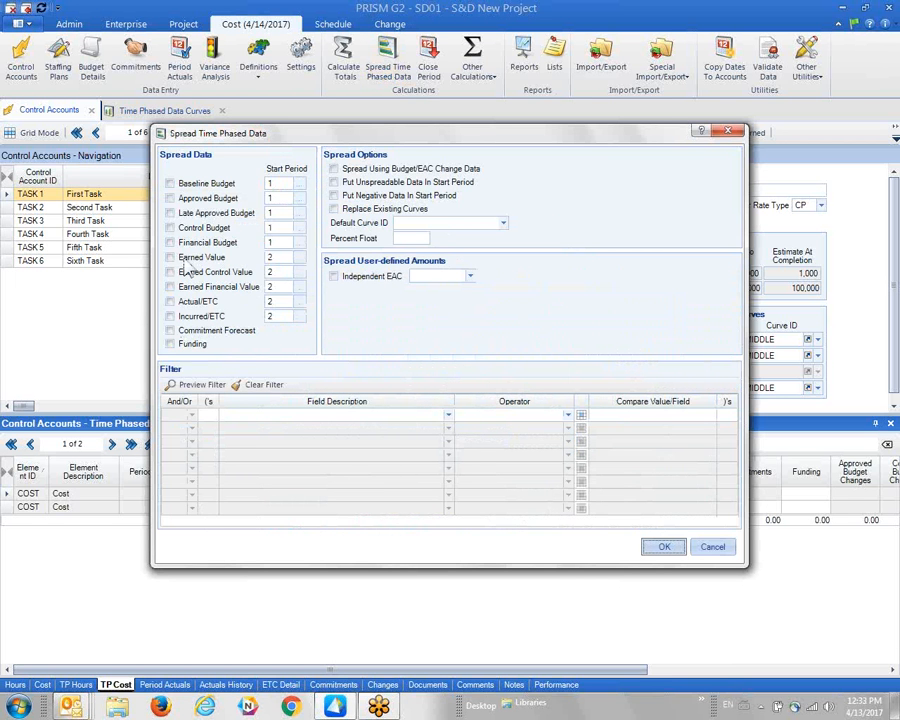
{"action": "left_click", "coordinate": [186, 183]}
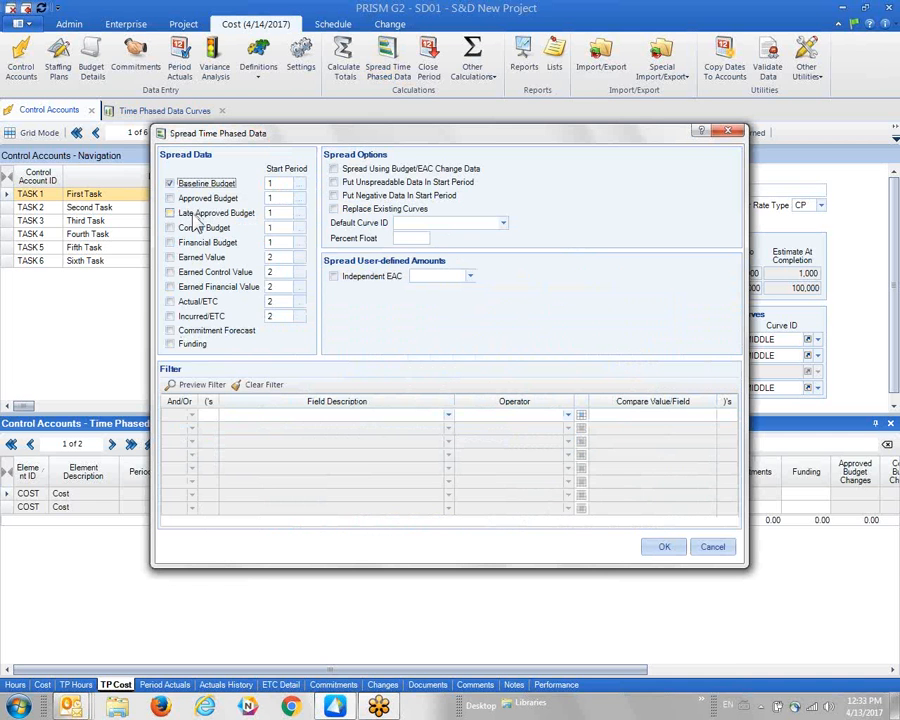
{"action": "left_click", "coordinate": [201, 197]}
{"action": "left_click", "coordinate": [198, 301]}
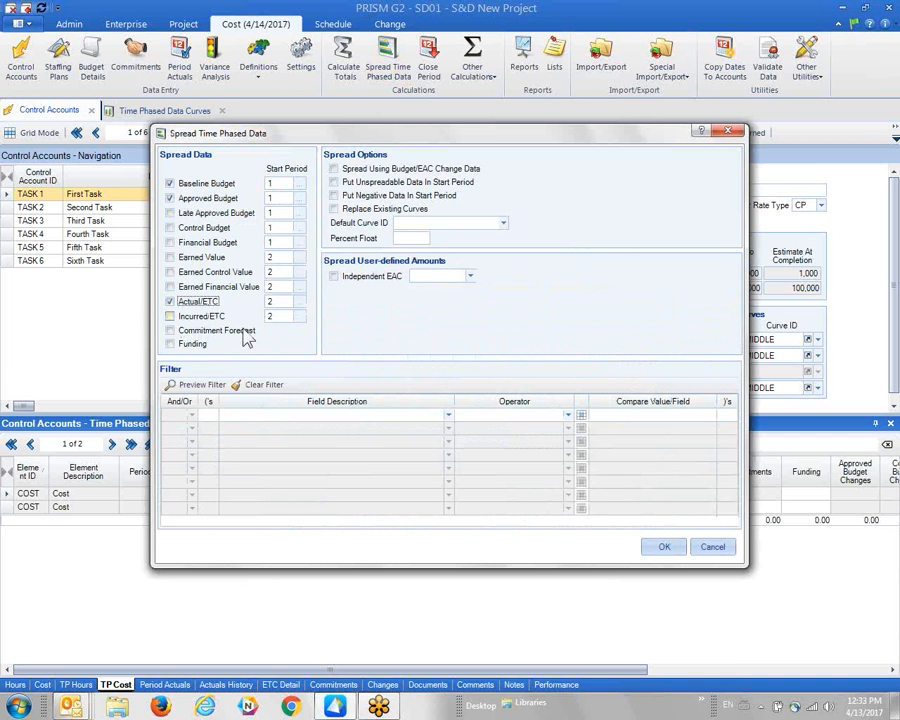
{"action": "left_click", "coordinate": [503, 223]}
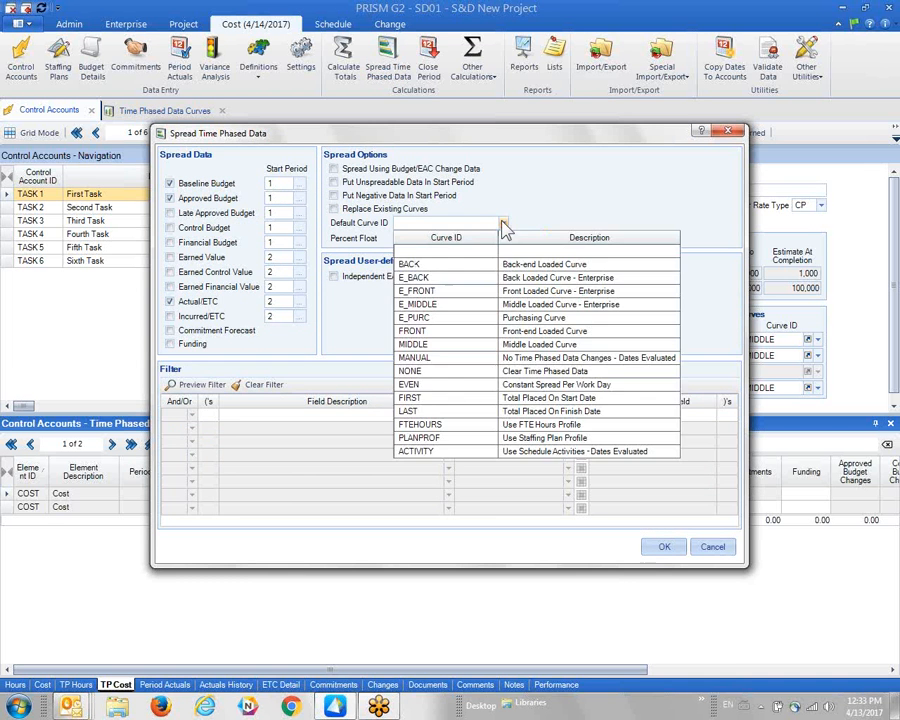
{"action": "left_click", "coordinate": [428, 344]}
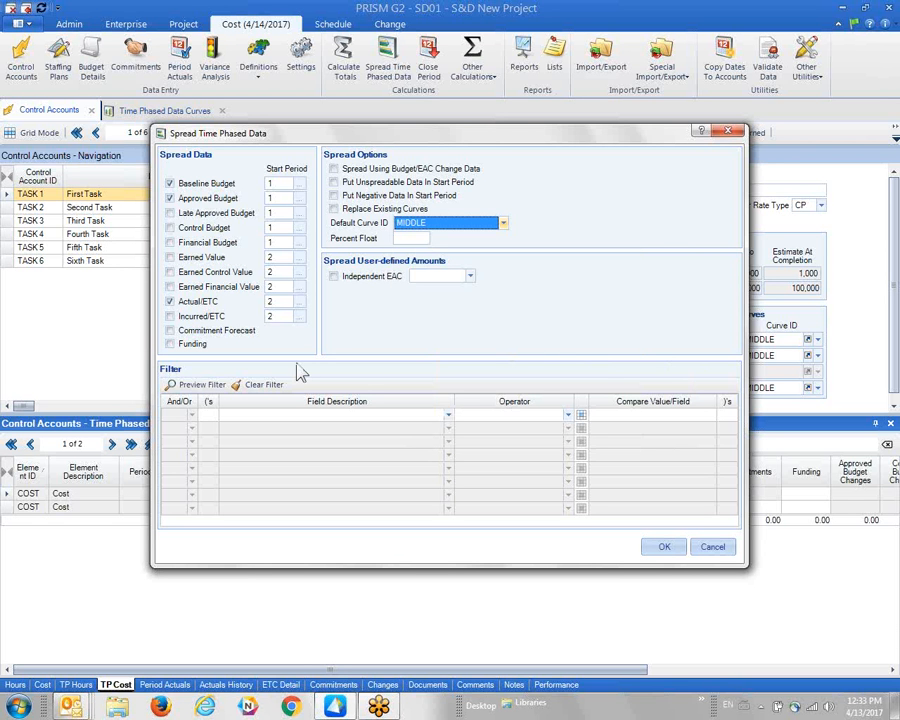
{"action": "left_click", "coordinate": [660, 550]}
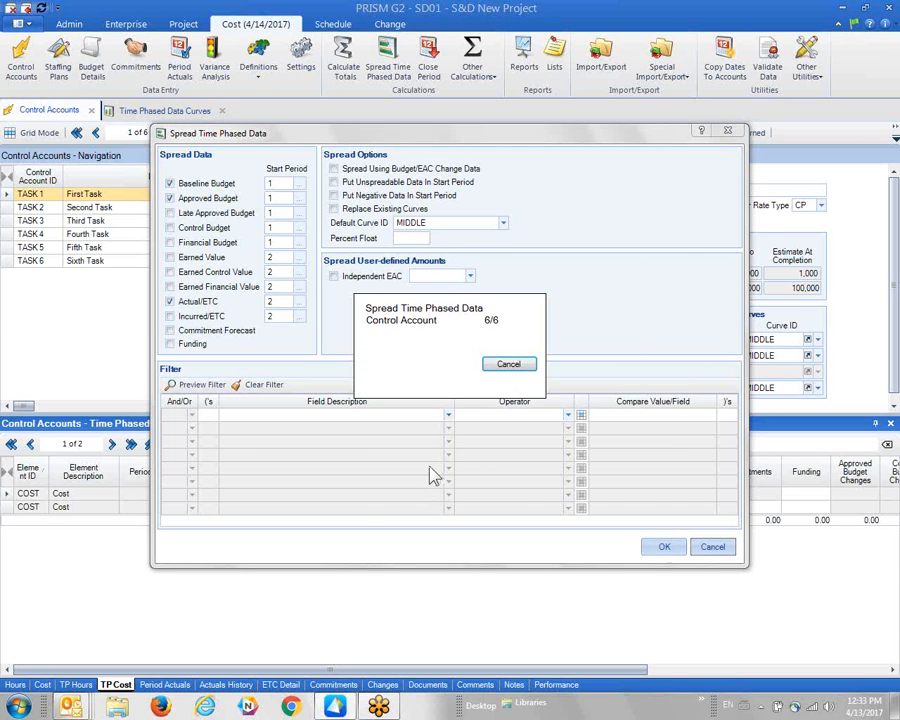
- Review the spread time phased cost of control accounts TASK 2 through TASK 5
{"action": "left_click", "coordinate": [42, 207]}
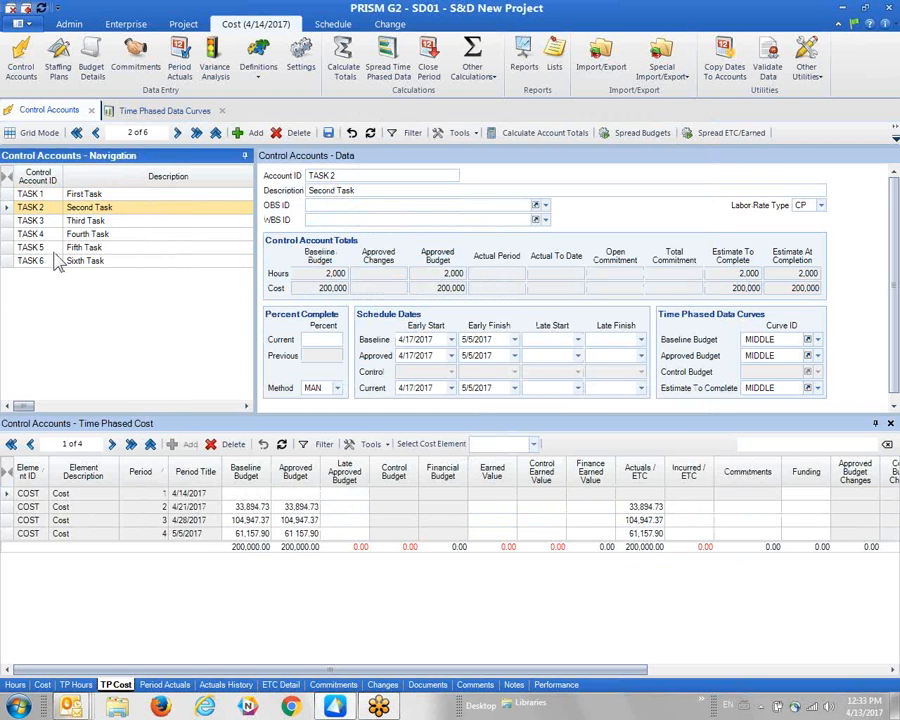
{"action": "key", "text": "Down"}
{"action": "key", "text": "Down"}
{"action": "key", "text": "Down"}
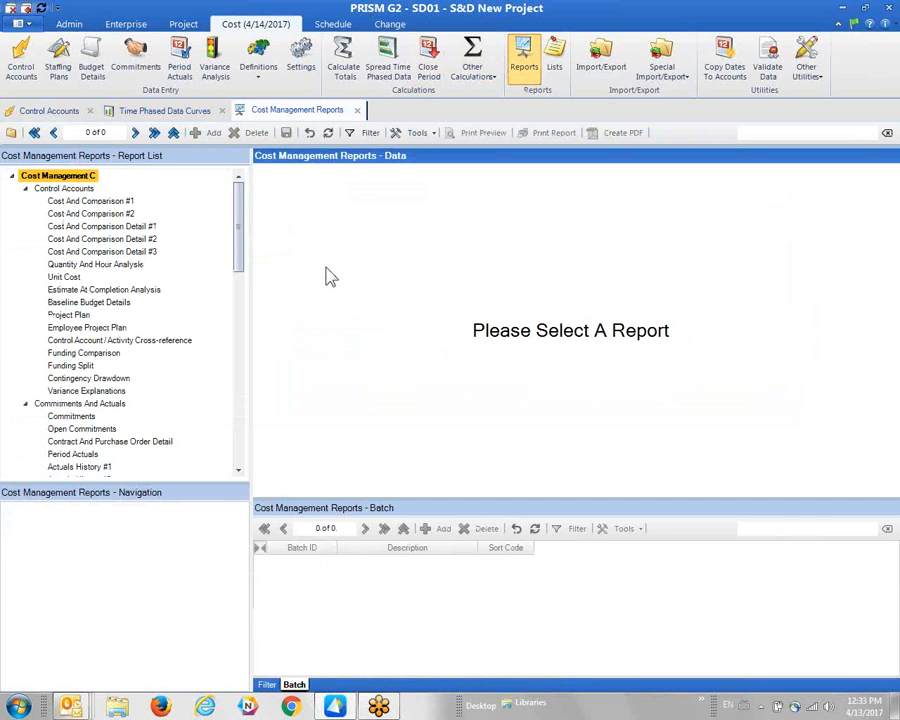
- Preview the Cost And Comparison #2 cost management report full screen at 150% zoom, and close it after checking the budget columns
{"action": "left_click", "coordinate": [95, 214]}
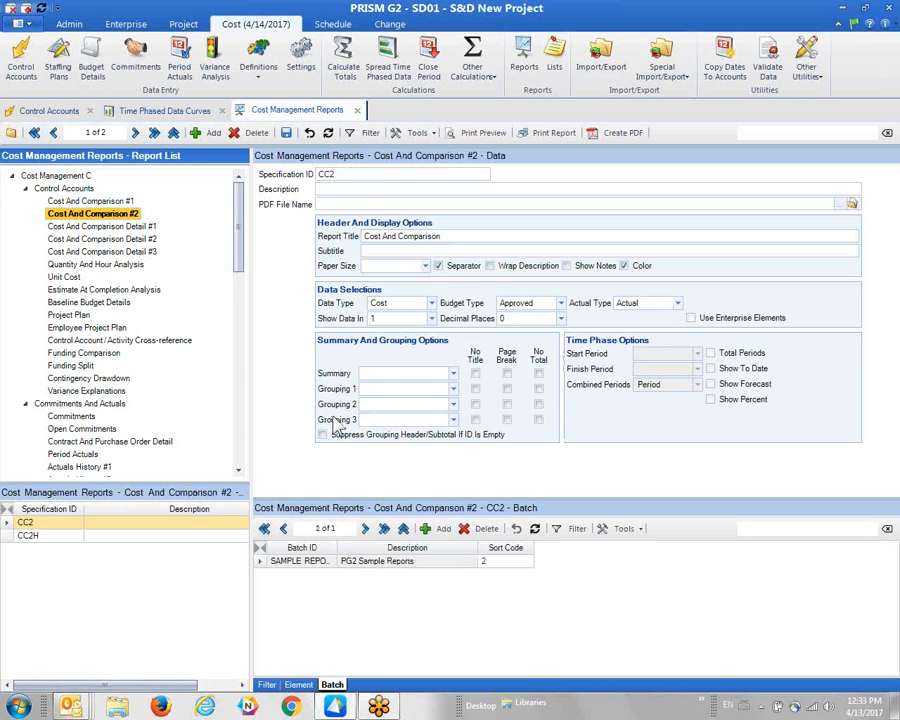
{"action": "left_click", "coordinate": [483, 132]}
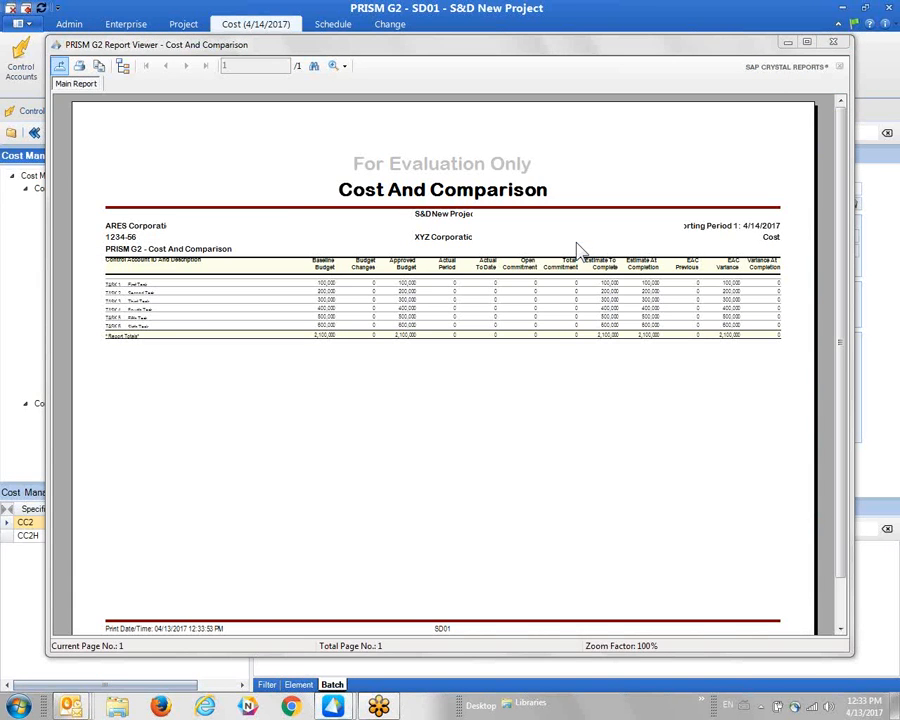
{"action": "left_click", "coordinate": [806, 42]}
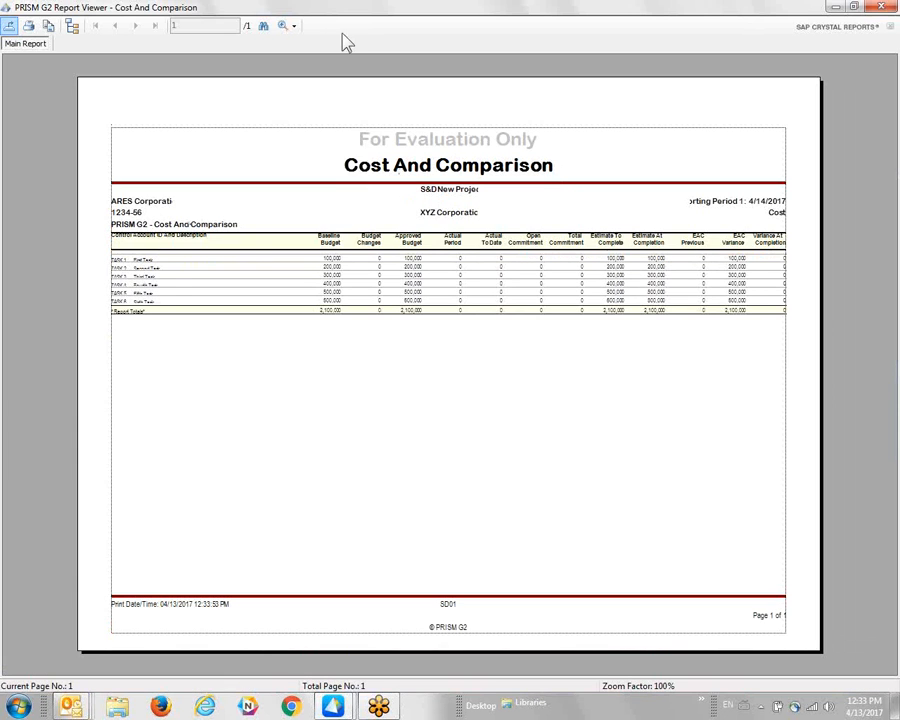
{"action": "left_click", "coordinate": [294, 27]}
{"action": "left_click", "coordinate": [352, 119]}
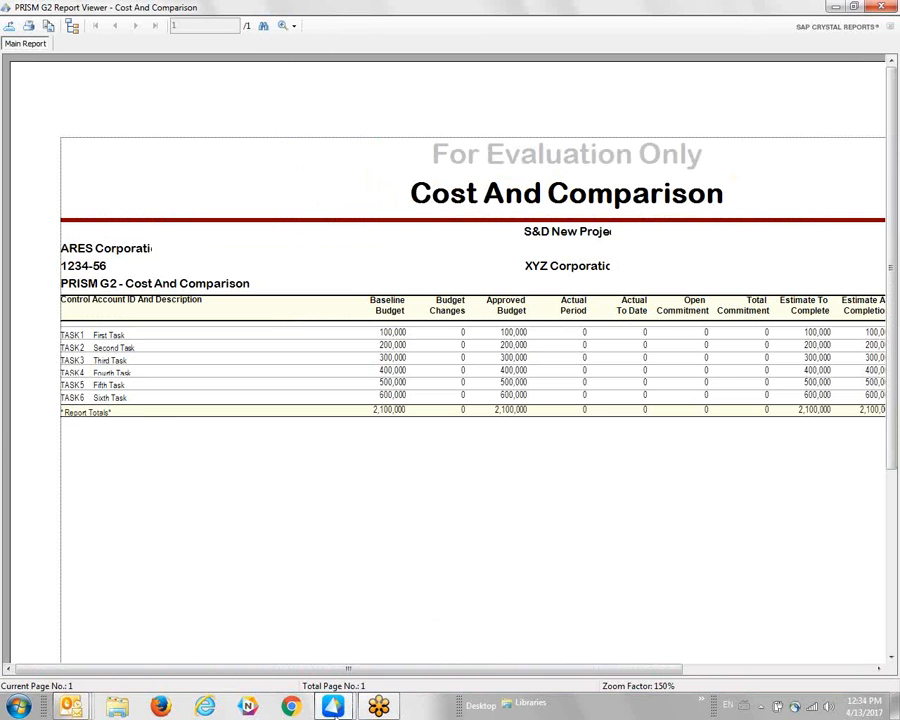
{"action": "left_click_drag", "start_coordinate": [347, 668], "coordinate": [301, 671]}
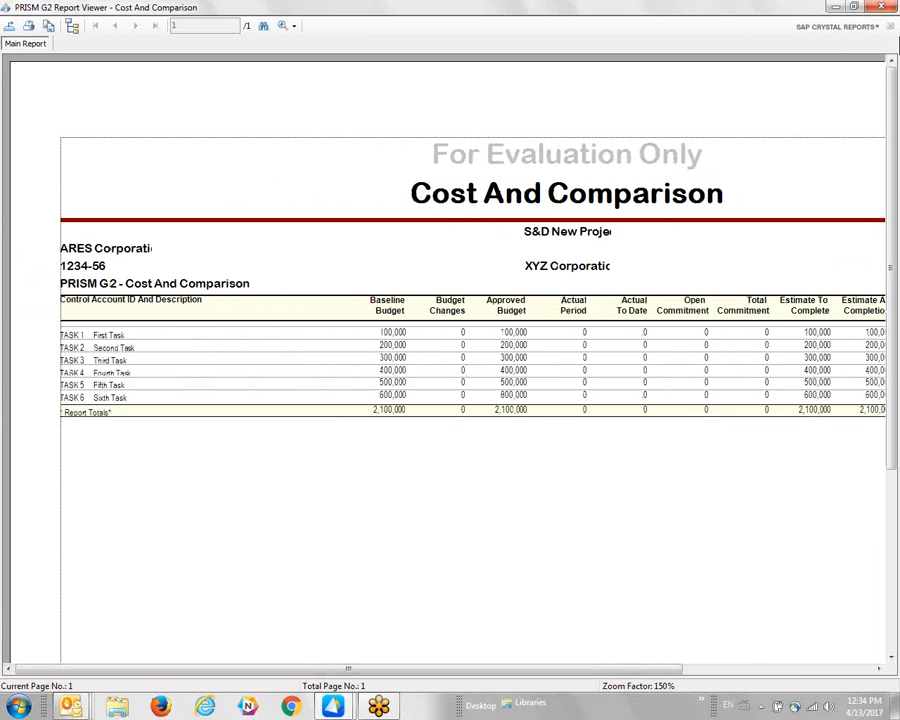
{"action": "left_click", "coordinate": [881, 7]}
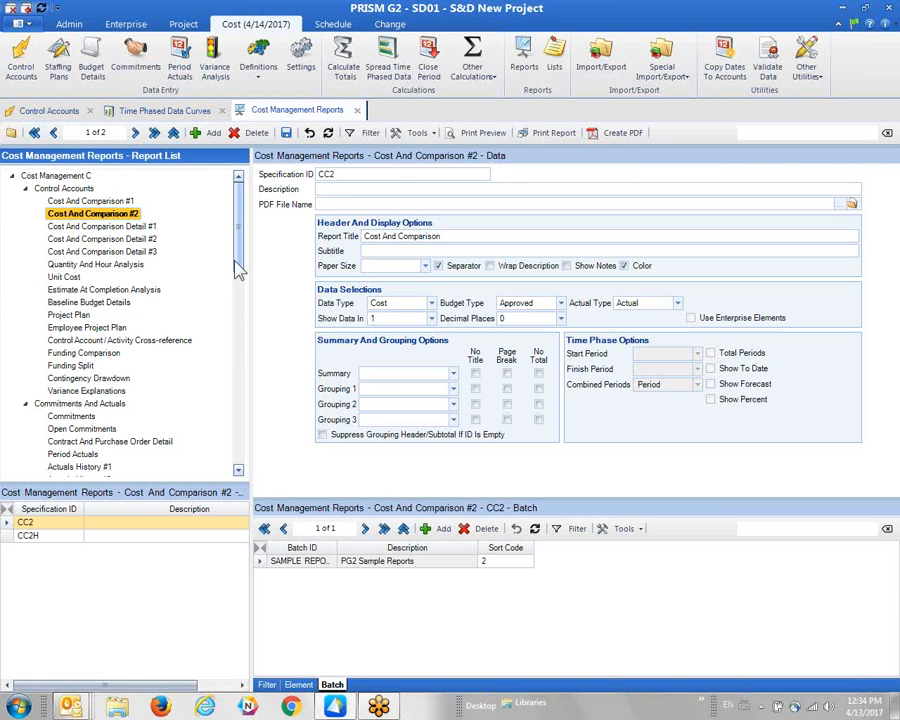
- Preview the Actual Bar Chart And S-Curve report and examine its task bars, curves and period amounts at 150% zoom
{"action": "left_click_drag", "start_coordinate": [240, 267], "coordinate": [240, 452]}
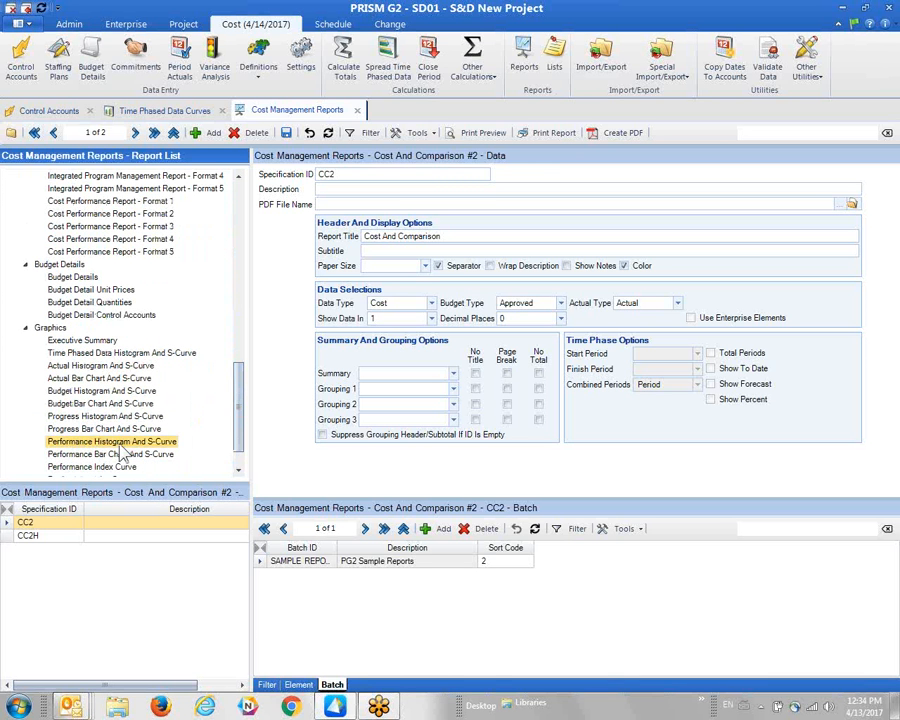
{"action": "left_click", "coordinate": [84, 380]}
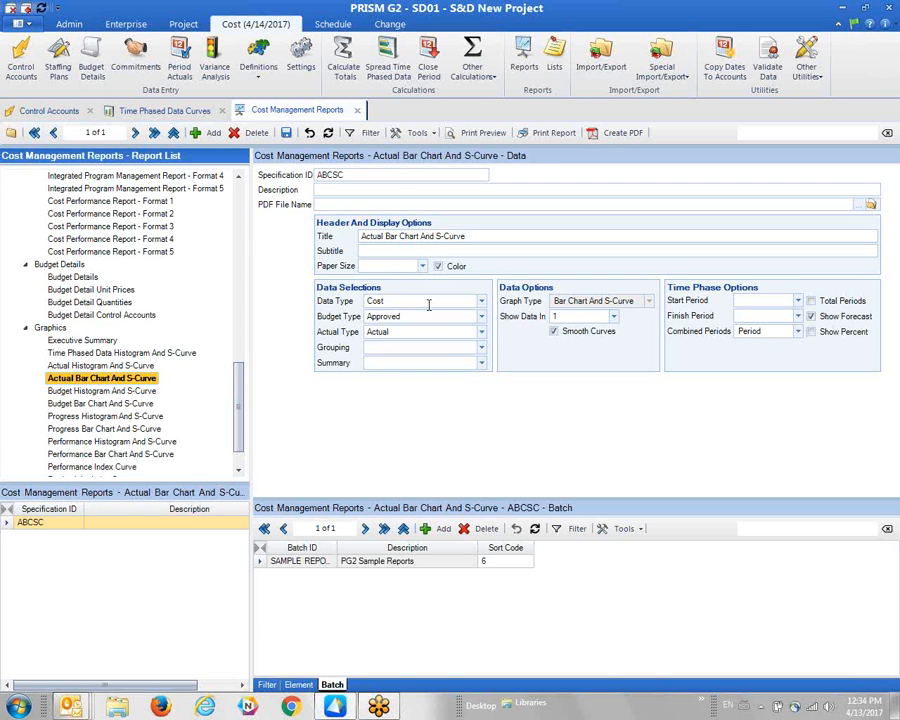
{"action": "left_click", "coordinate": [483, 133]}
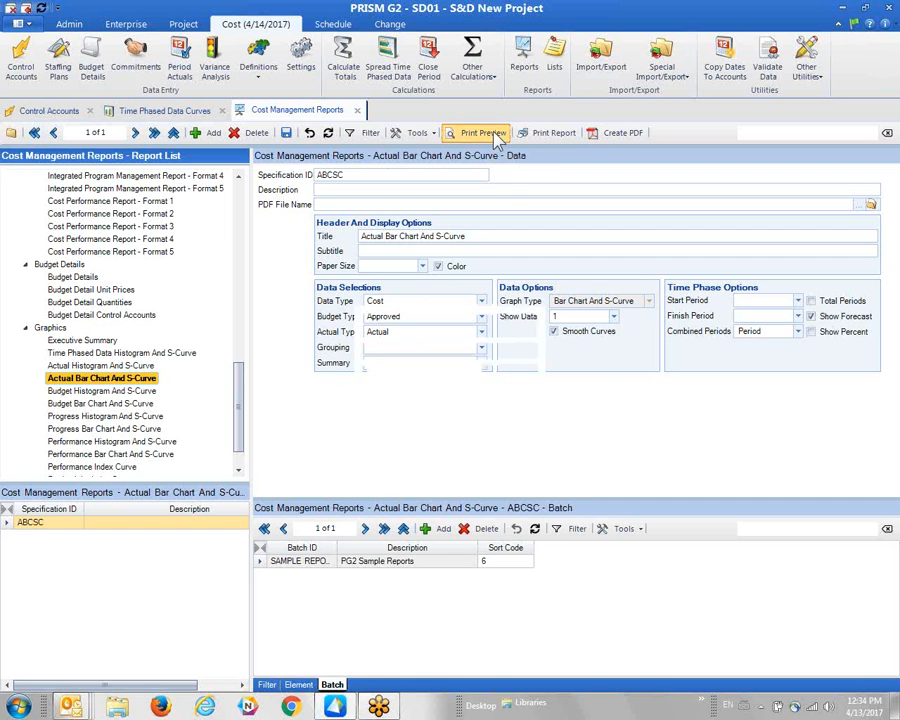
{"action": "left_click", "coordinate": [500, 381]}
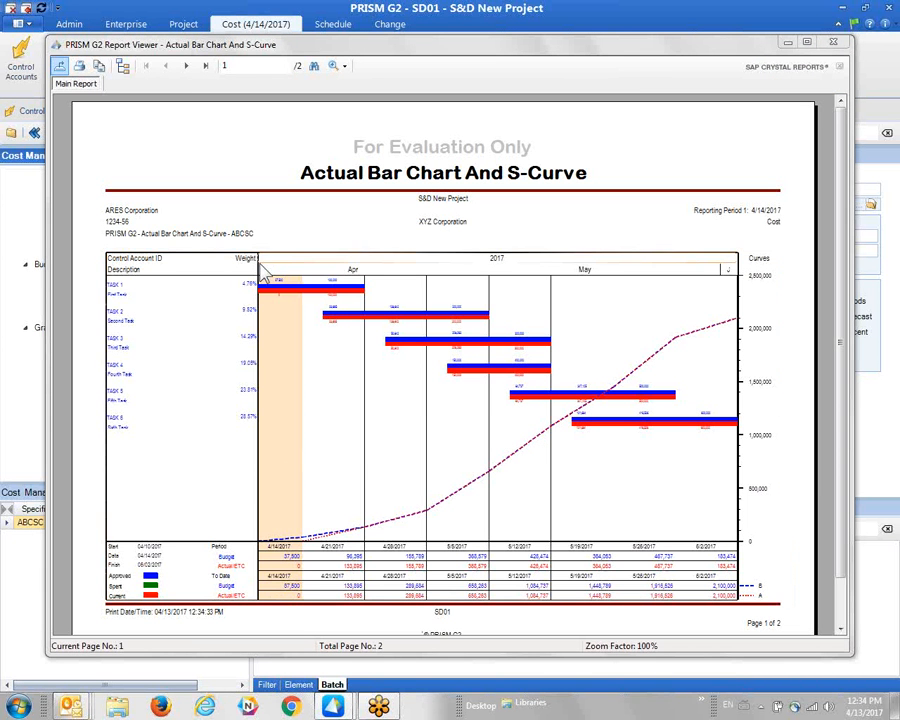
{"action": "left_click", "coordinate": [345, 66]}
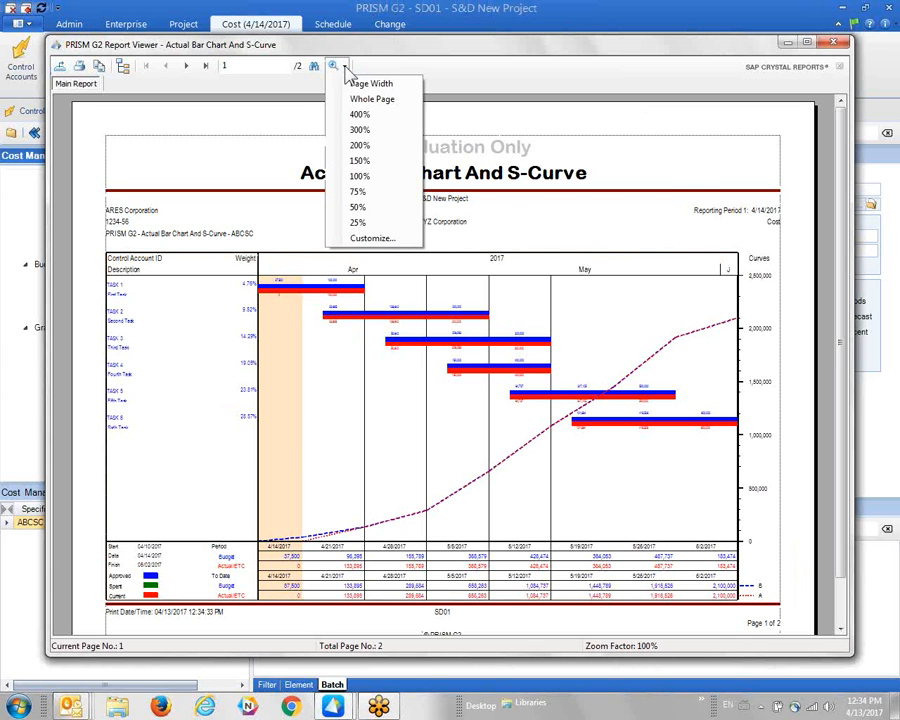
{"action": "left_click", "coordinate": [396, 160]}
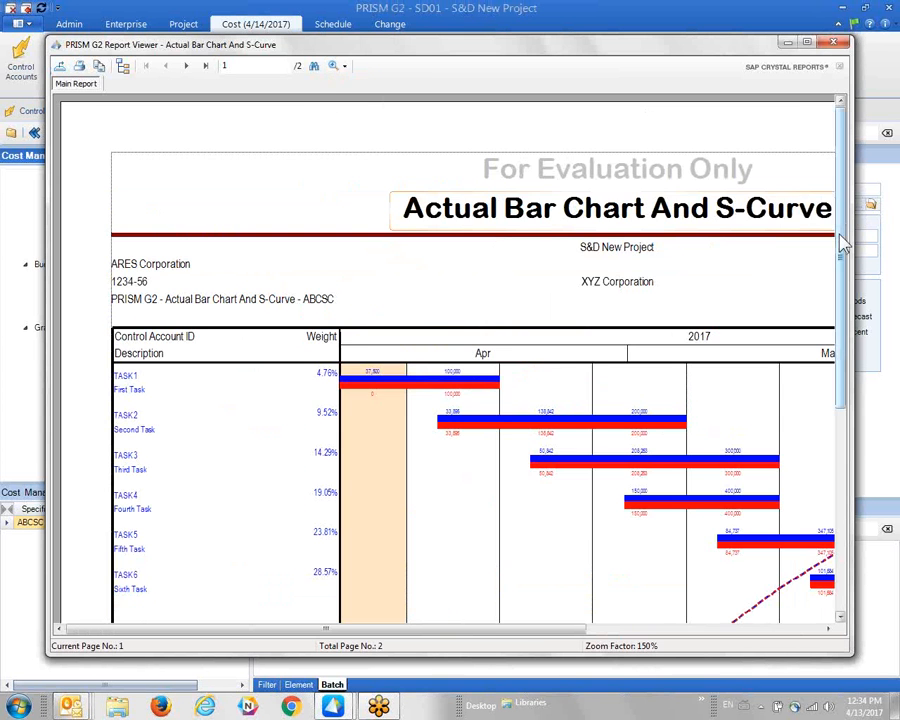
{"action": "left_click_drag", "start_coordinate": [845, 255], "coordinate": [840, 336]}
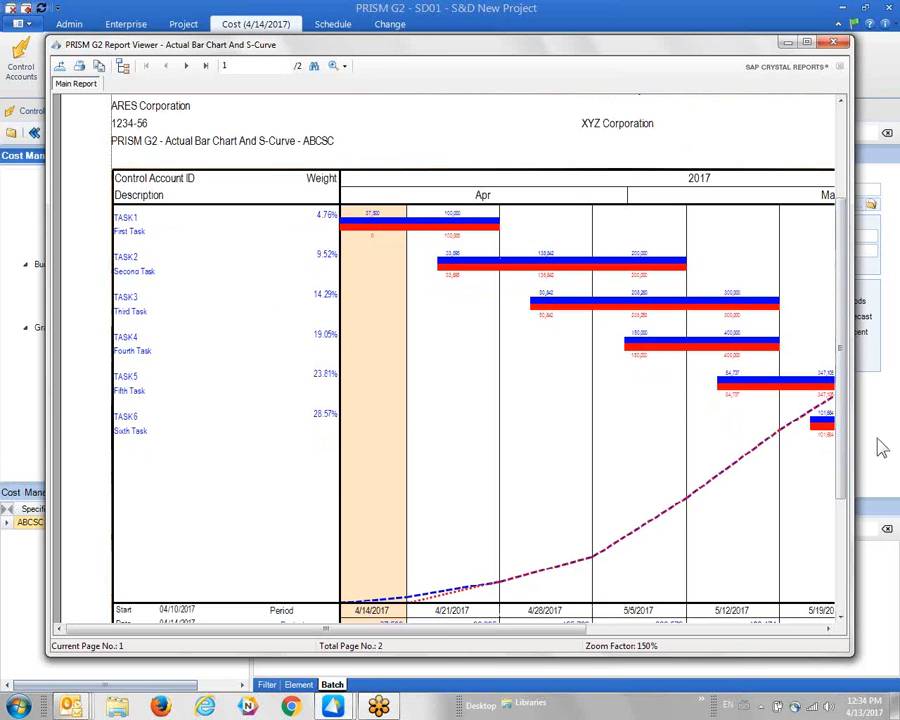
{"action": "left_click_drag", "start_coordinate": [840, 452], "coordinate": [843, 537]}
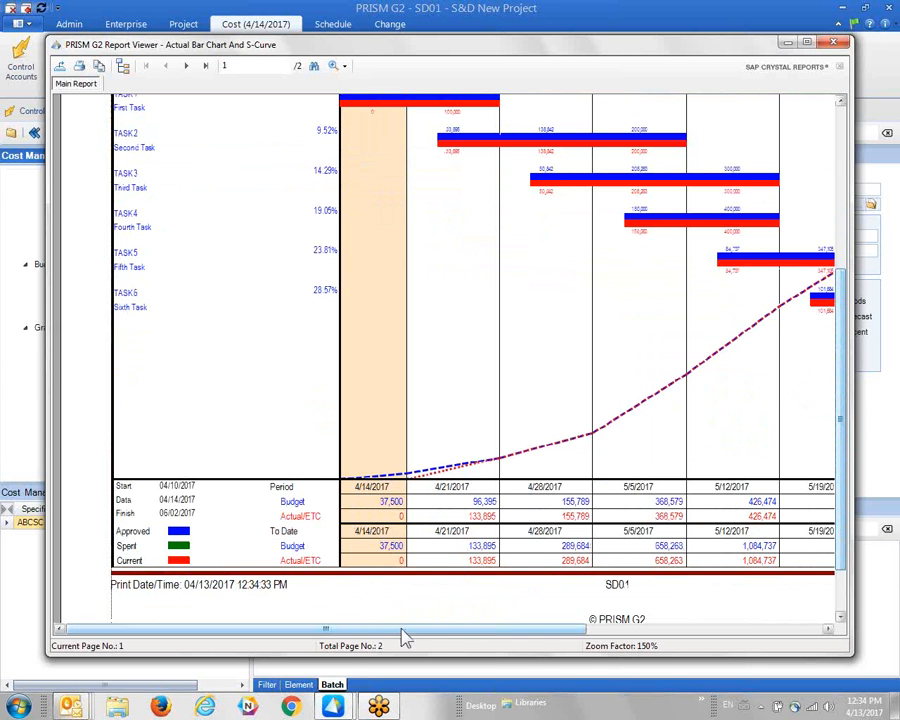
{"action": "left_click_drag", "start_coordinate": [405, 637], "coordinate": [440, 641]}
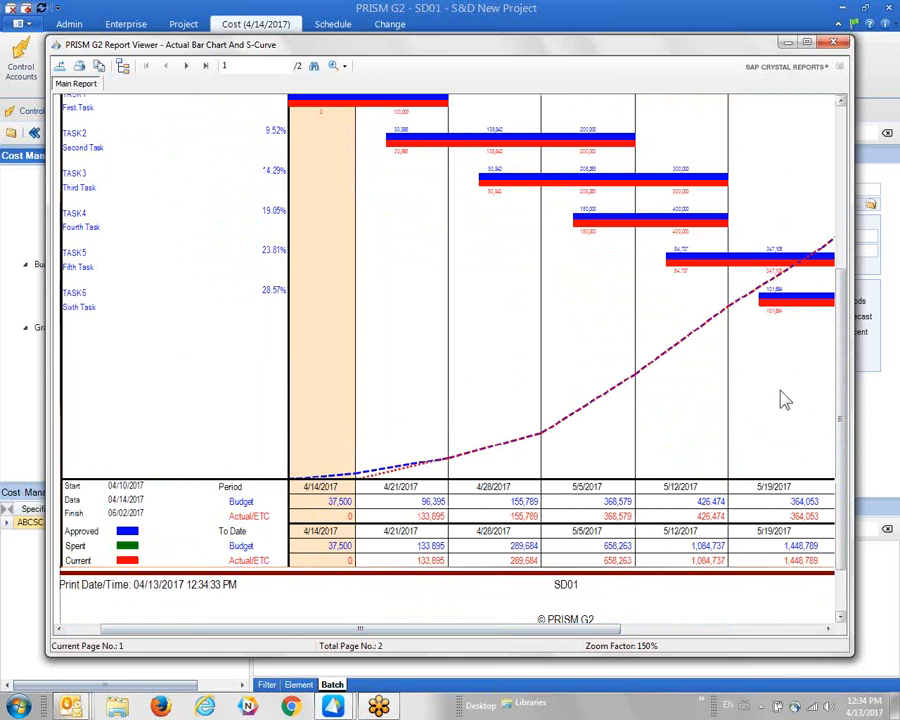
- Close the Actual Bar Chart And S-Curve preview and preview all specifications of the SAMPLE REPORTS project batch
{"action": "scroll", "coordinate": [785, 400], "scroll_direction": "up", "scroll_amount": 5}
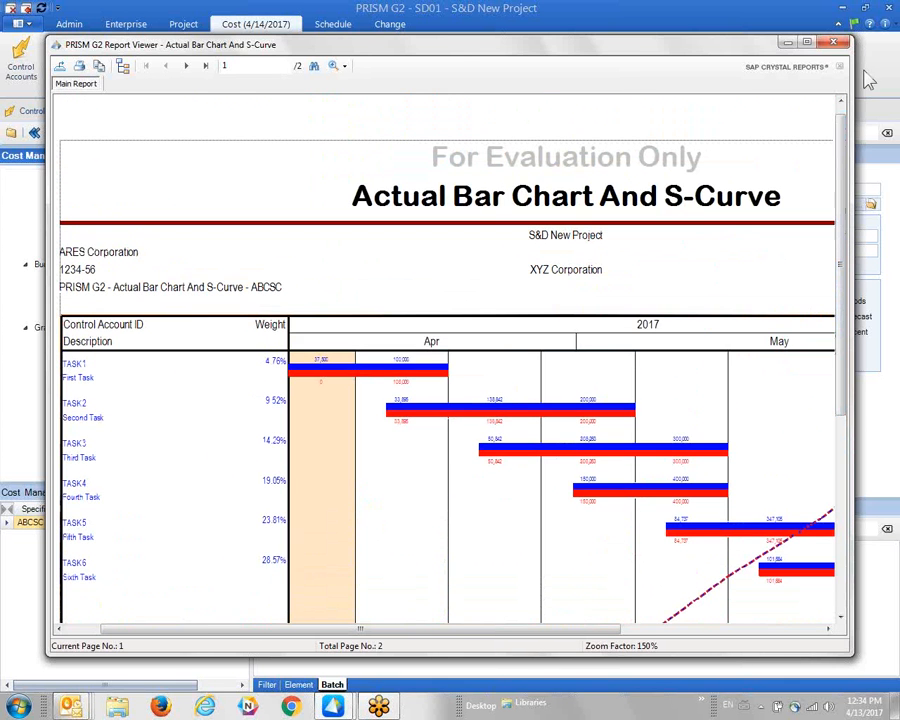
{"action": "left_click", "coordinate": [834, 41]}
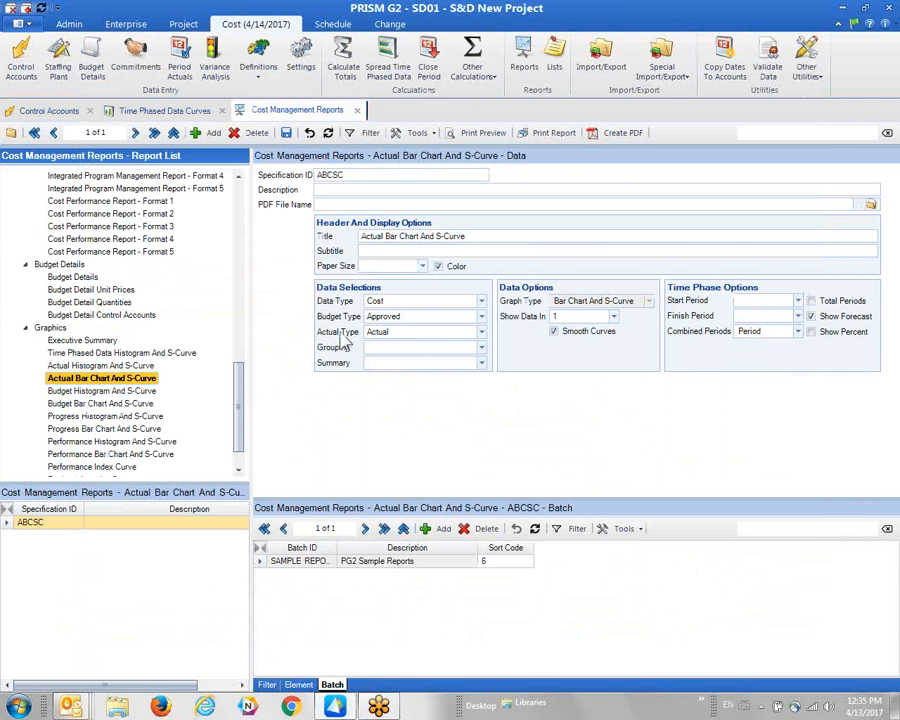
{"action": "left_click", "coordinate": [183, 24]}
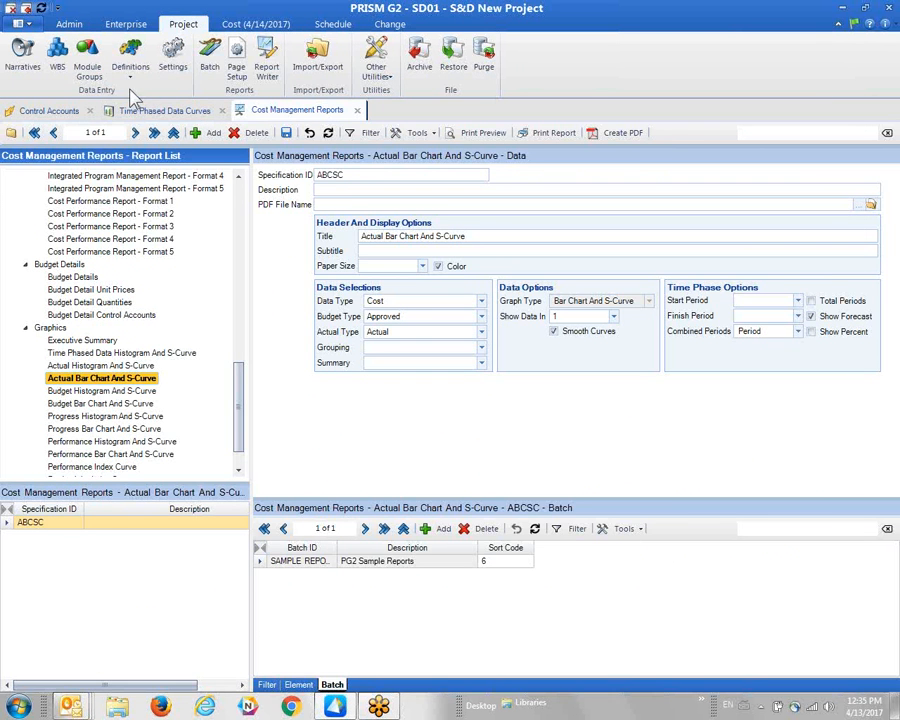
{"action": "left_click", "coordinate": [212, 65]}
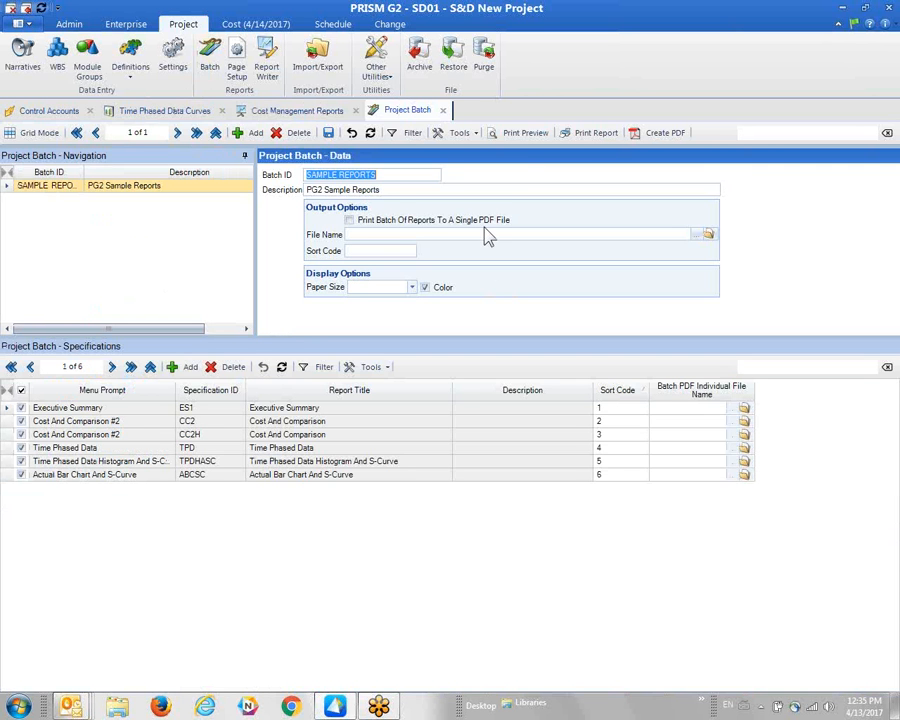
{"action": "left_click", "coordinate": [527, 132]}
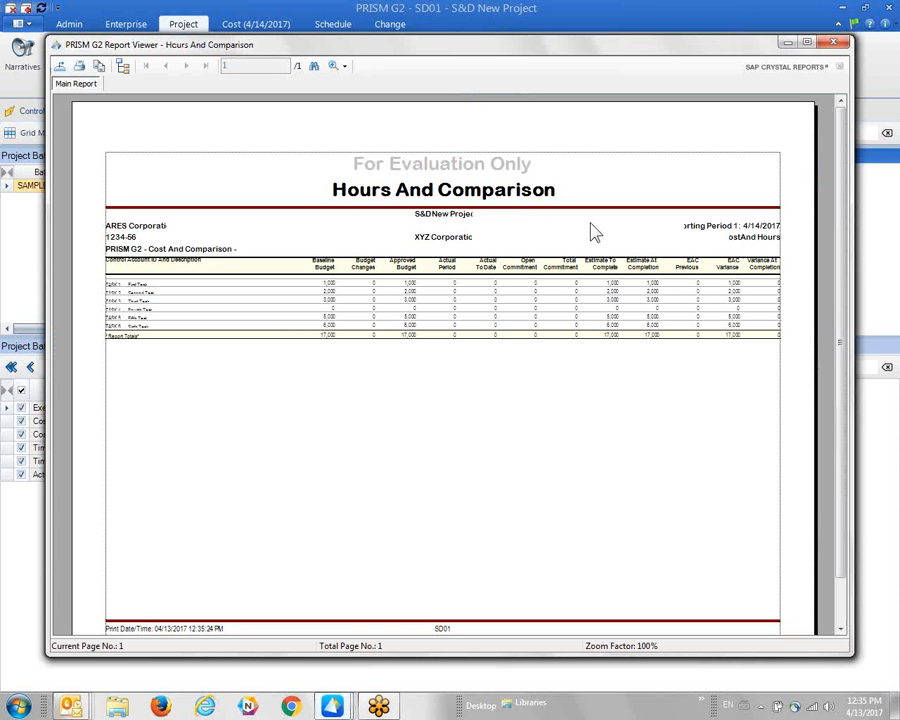
- Bring up the Executive Summary report from the batch previews and read it from scope of work down to accomplishments and concerns
{"action": "mouse_move", "coordinate": [333, 707]}
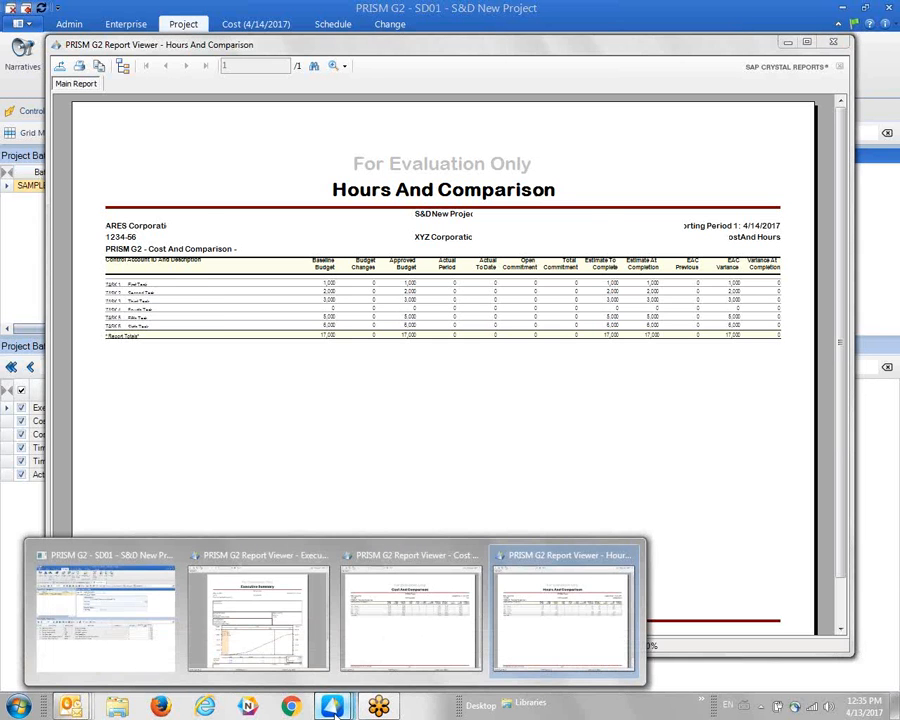
{"action": "left_click", "coordinate": [270, 612]}
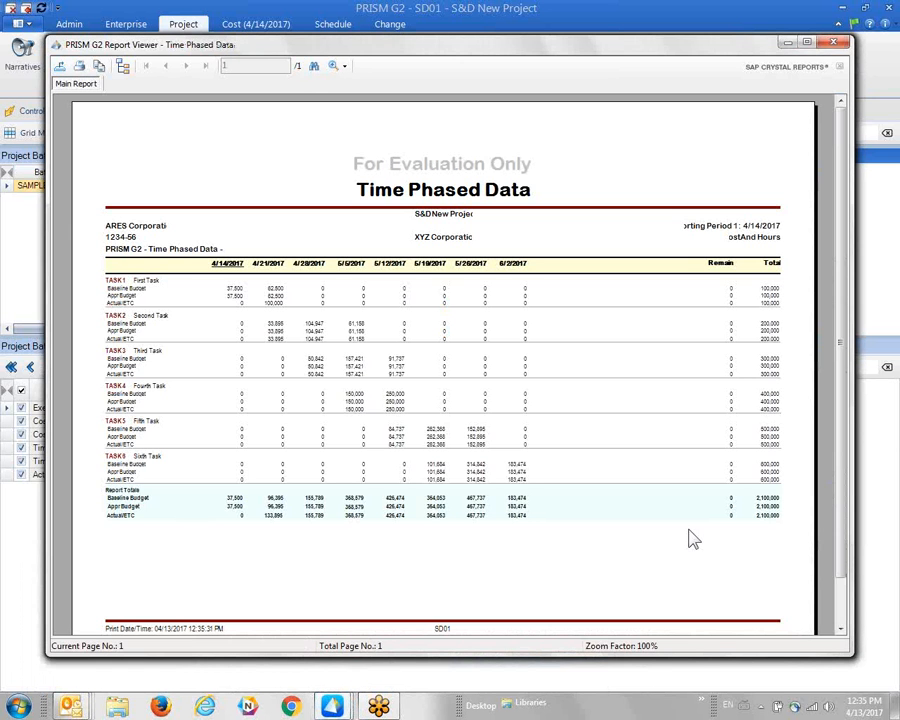
{"action": "mouse_move", "coordinate": [340, 711]}
{"action": "left_click", "coordinate": [263, 643]}
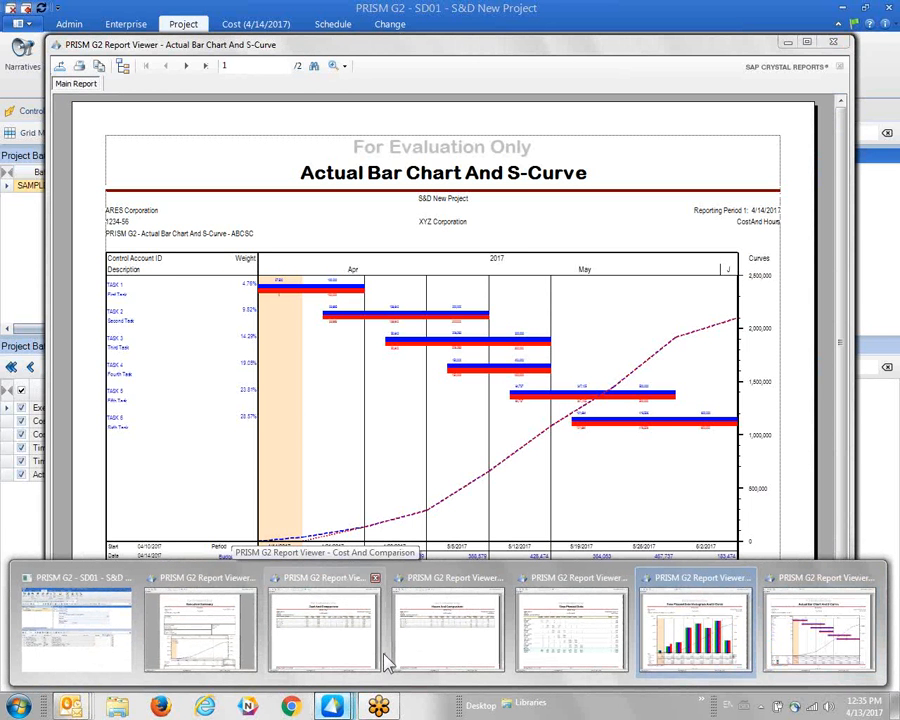
{"action": "left_click", "coordinate": [192, 655]}
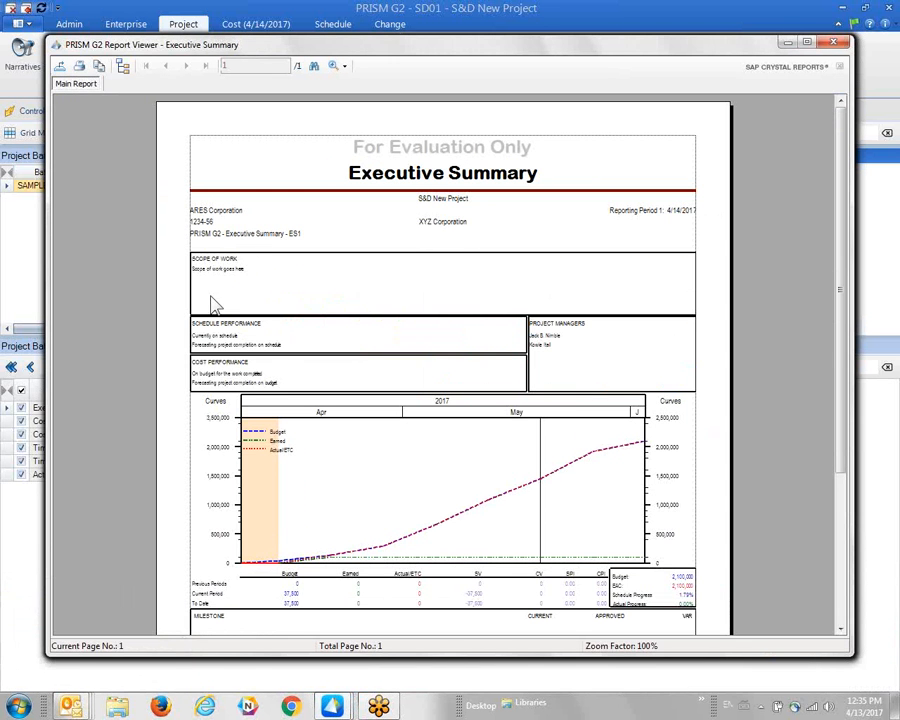
{"action": "left_click_drag", "start_coordinate": [843, 370], "coordinate": [852, 462]}
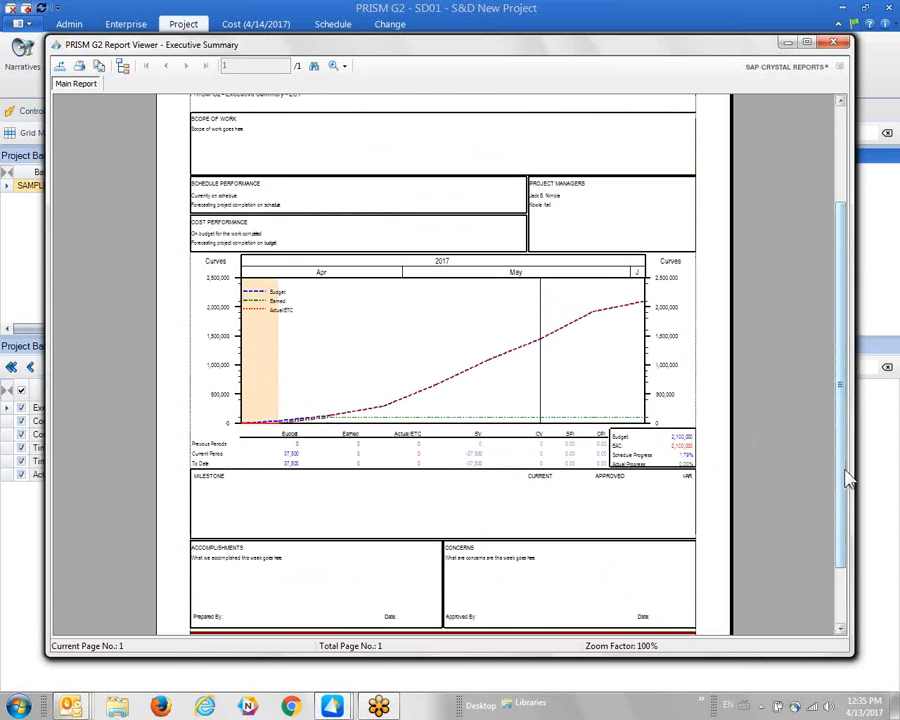
{"action": "left_click_drag", "start_coordinate": [845, 474], "coordinate": [846, 502]}
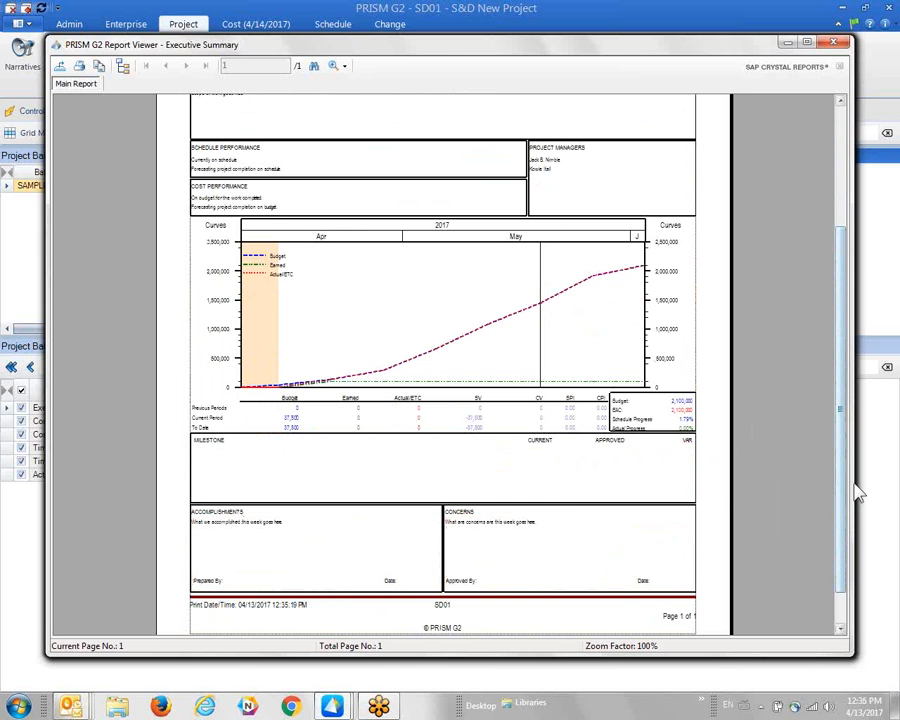
{"action": "left_click_drag", "start_coordinate": [846, 481], "coordinate": [860, 359]}
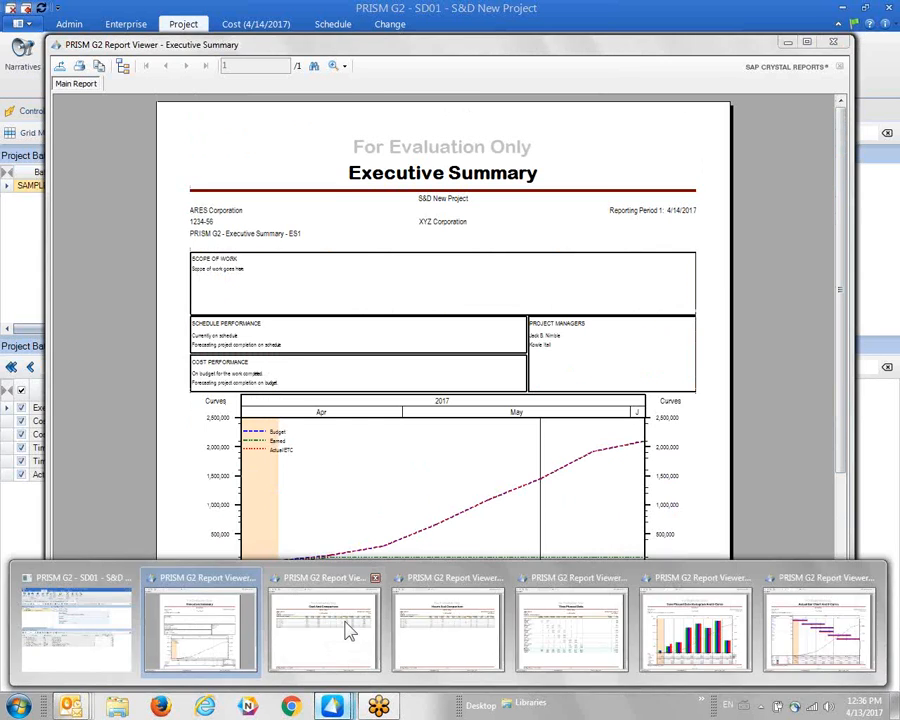
- Review the batch's cost and hours comparison, Time Phased Data, Time Phased Data Histogram And S-Curve, and Actual Bar Chart And S-Curve reports
{"action": "left_click", "coordinate": [347, 628]}
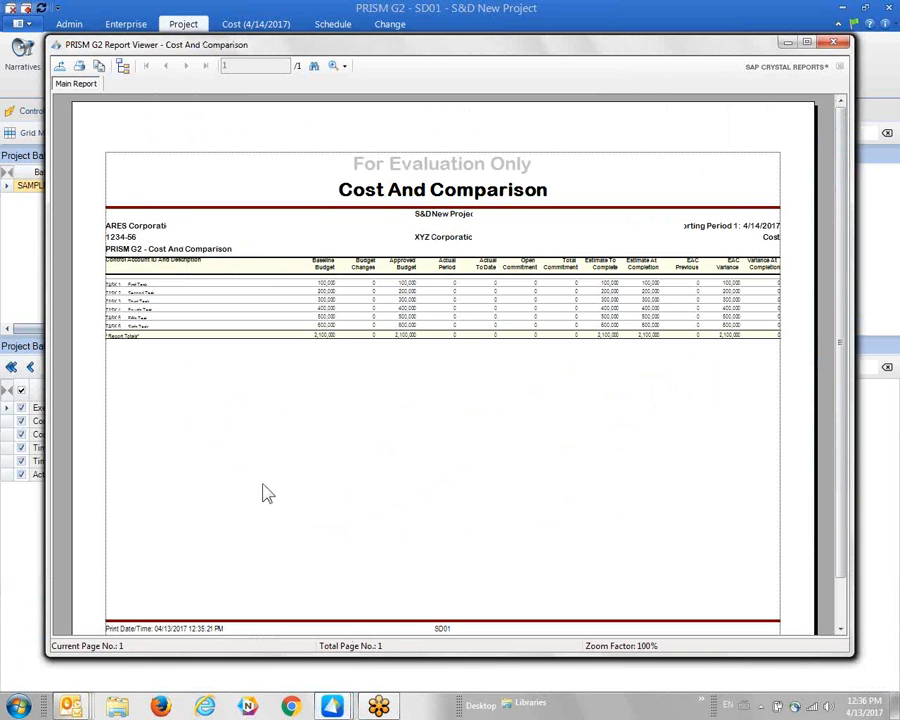
{"action": "mouse_move", "coordinate": [332, 707]}
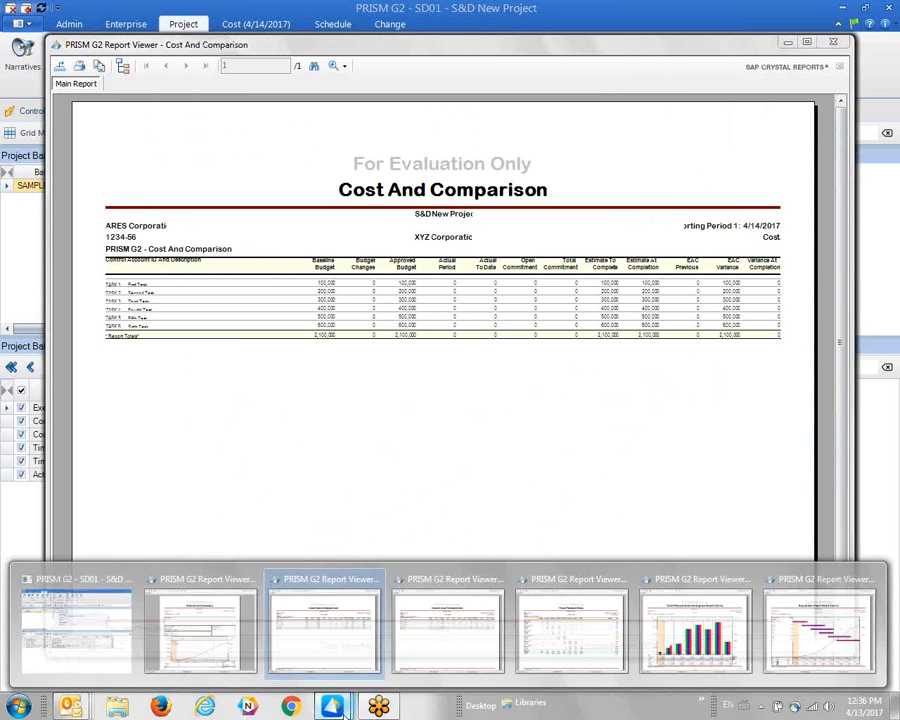
{"action": "left_click", "coordinate": [432, 635]}
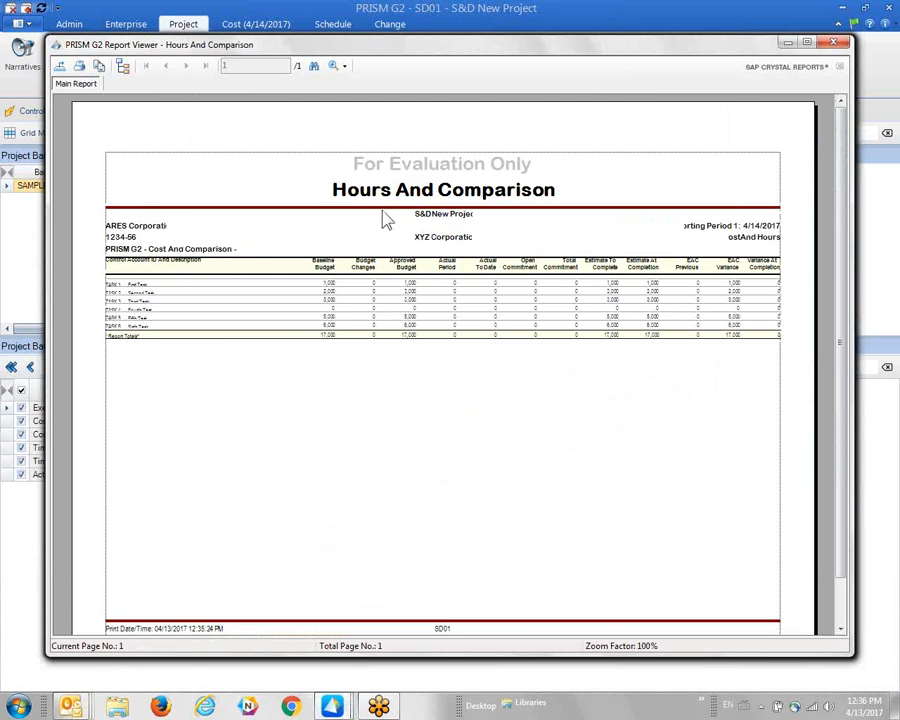
{"action": "mouse_move", "coordinate": [337, 708]}
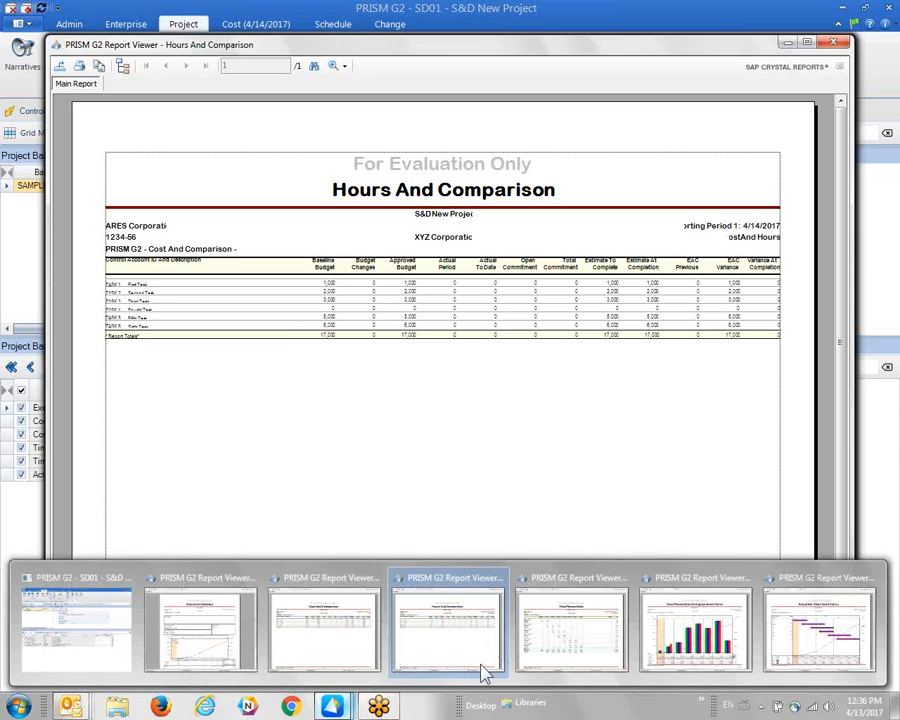
{"action": "left_click", "coordinate": [585, 629]}
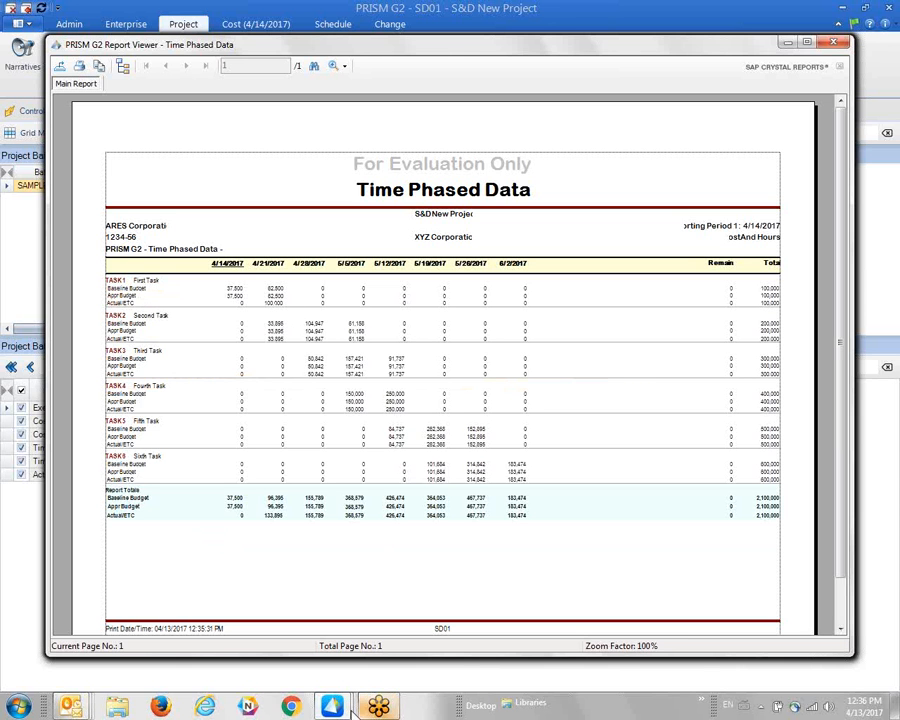
{"action": "mouse_move", "coordinate": [378, 707]}
{"action": "left_click", "coordinate": [686, 646]}
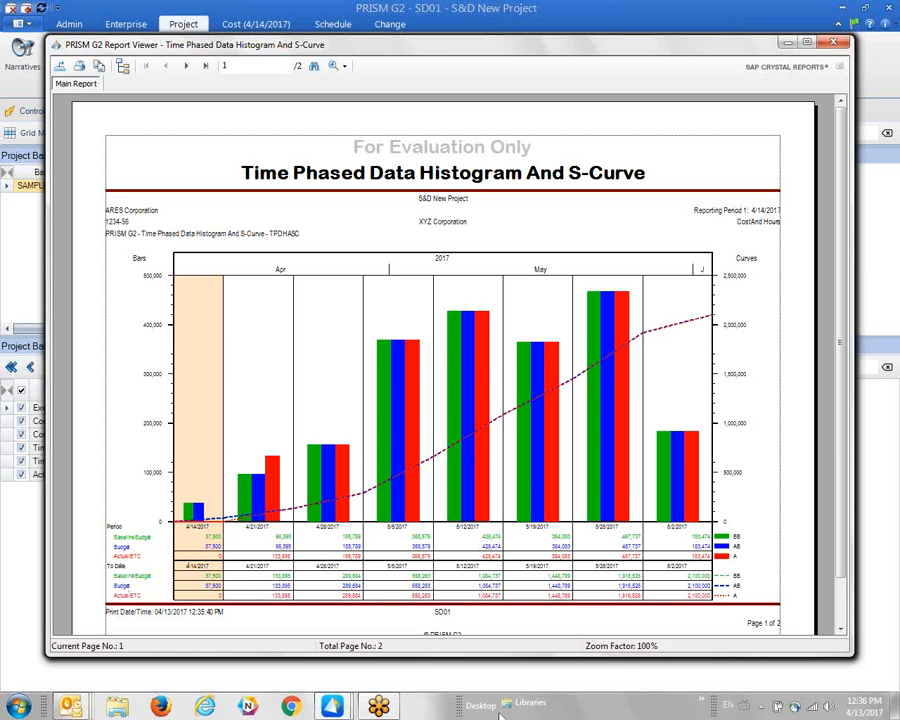
{"action": "mouse_move", "coordinate": [70, 706]}
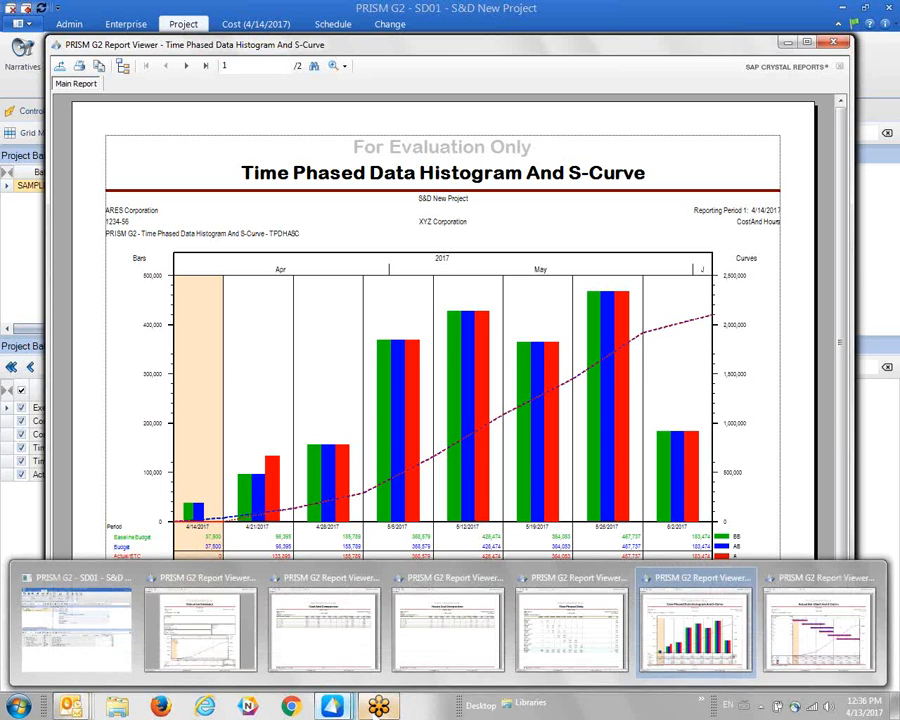
{"action": "left_click", "coordinate": [820, 640]}
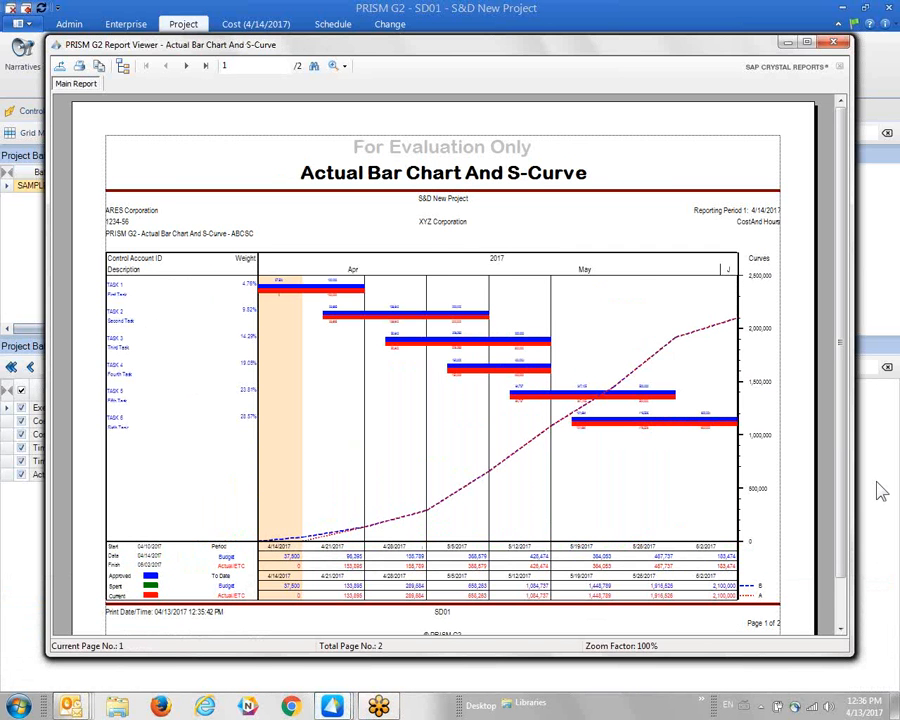
- Close all the report previews opened from the SAMPLE REPORTS batch
{"action": "left_click", "coordinate": [838, 45]}
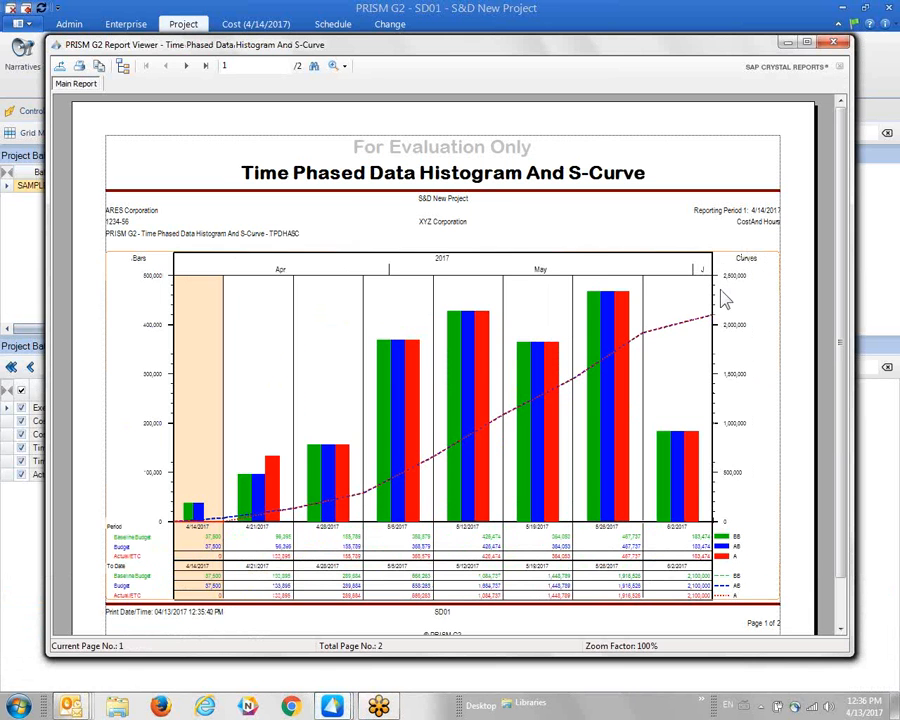
{"action": "left_click", "coordinate": [836, 44]}
{"action": "left_click", "coordinate": [833, 44]}
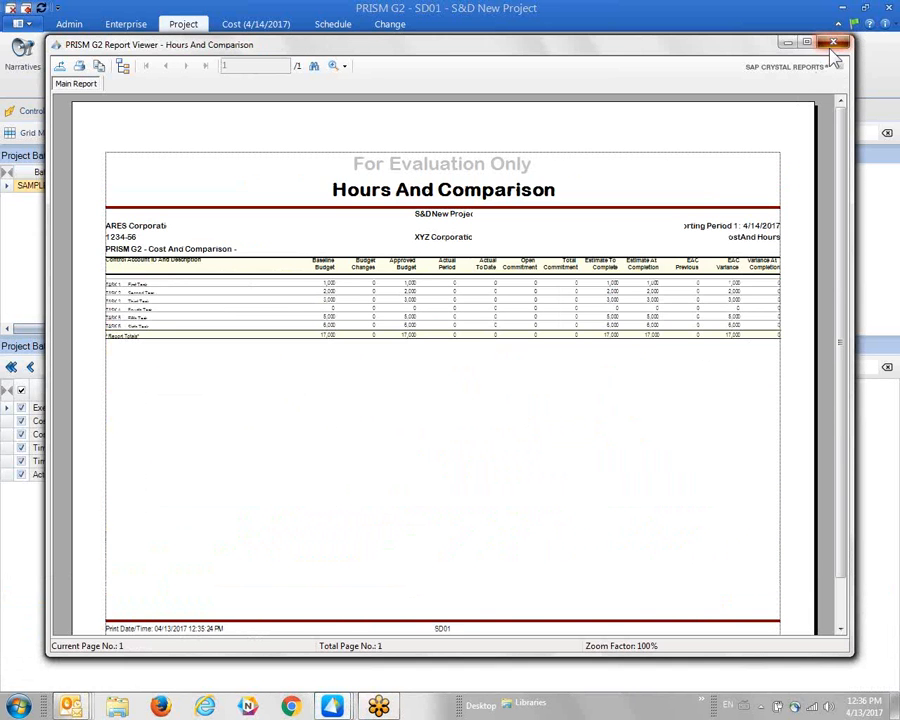
{"action": "left_click", "coordinate": [833, 44]}
{"action": "left_click", "coordinate": [834, 44]}
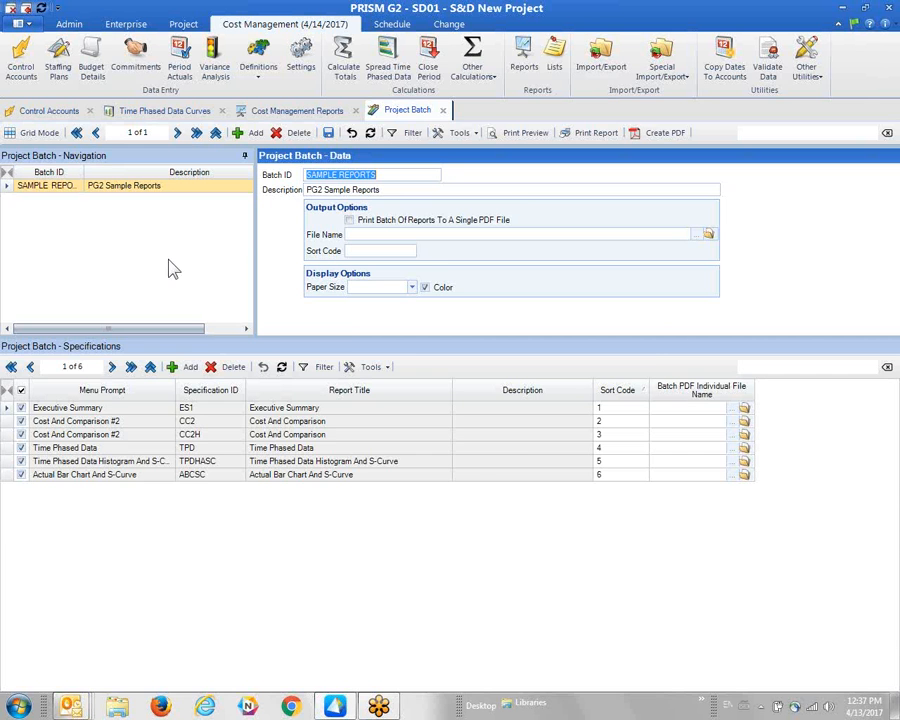
- Return to the control accounts and show the period actuals of TASK 1
{"action": "left_click", "coordinate": [24, 78]}
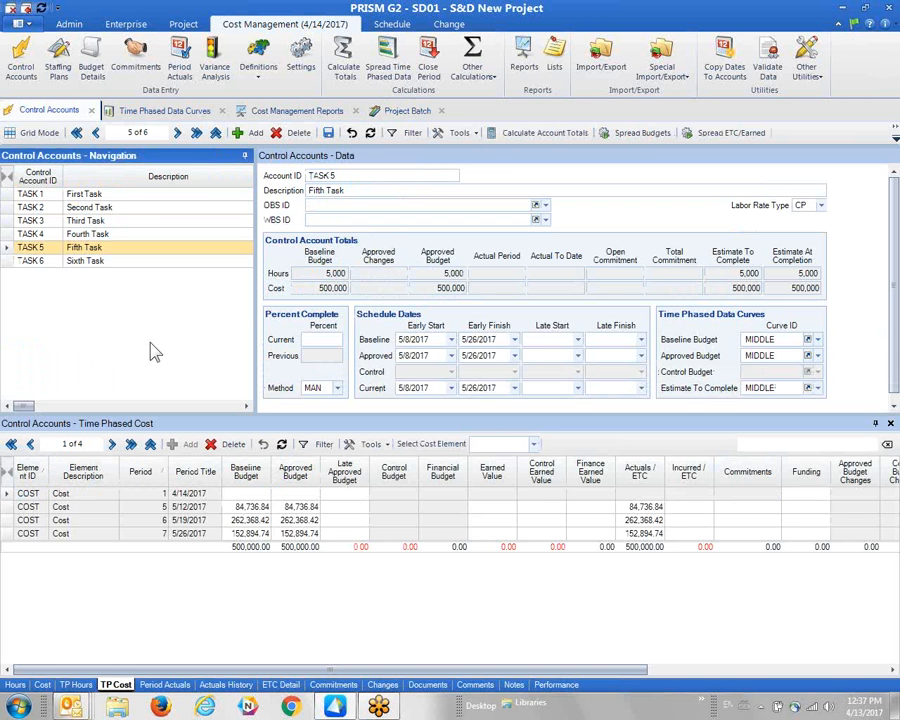
{"action": "left_click", "coordinate": [124, 196]}
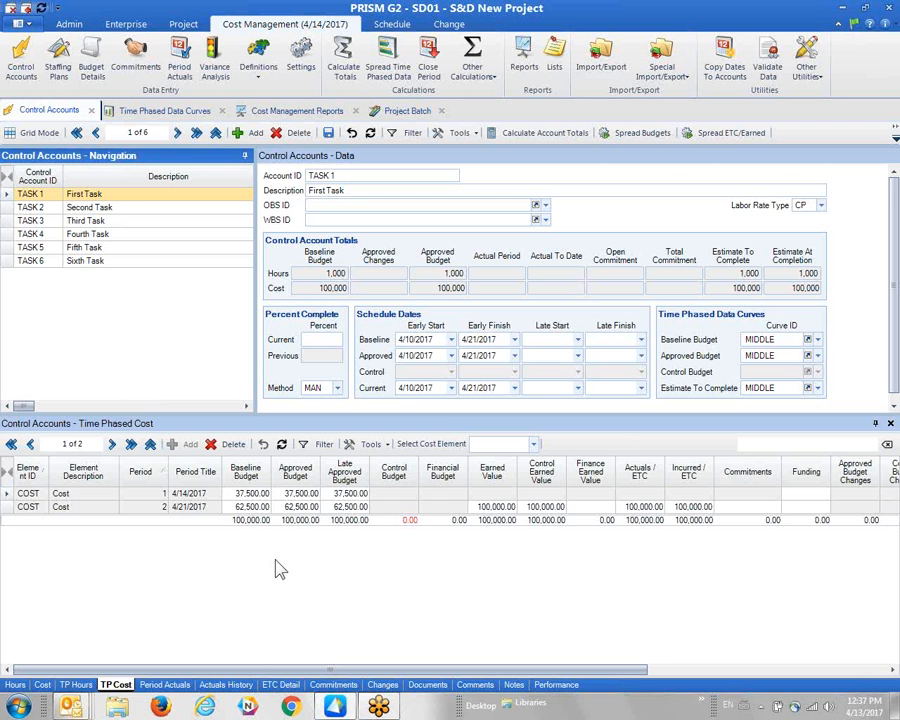
{"action": "left_click", "coordinate": [166, 685]}
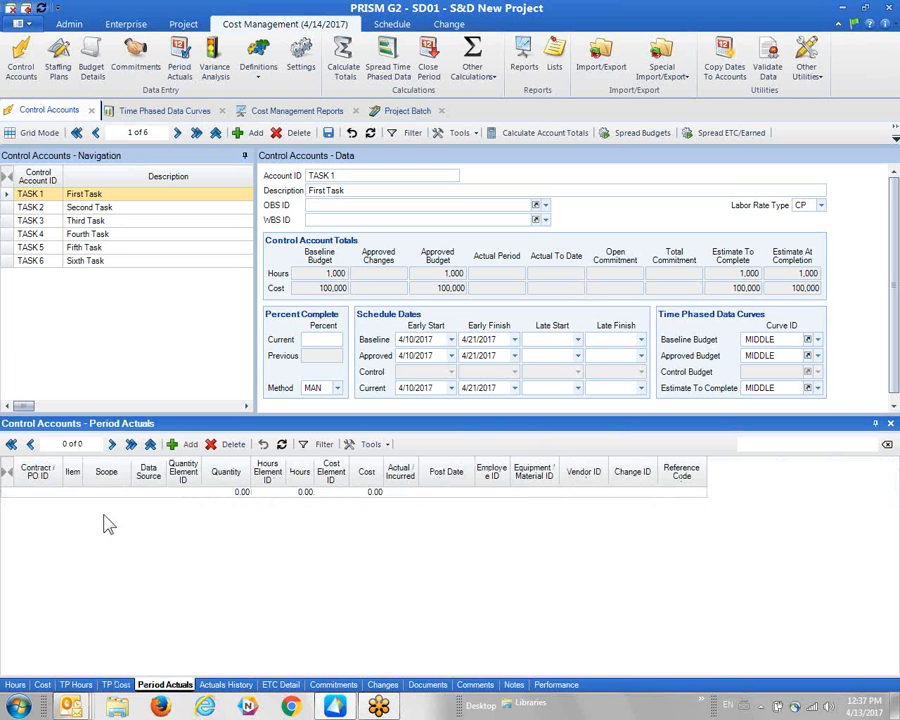
- Add a period actual to TASK 1 with contract/PO ID P001, item 001 and scope First Invoice, keeping data source MAN
{"action": "left_click", "coordinate": [182, 444]}
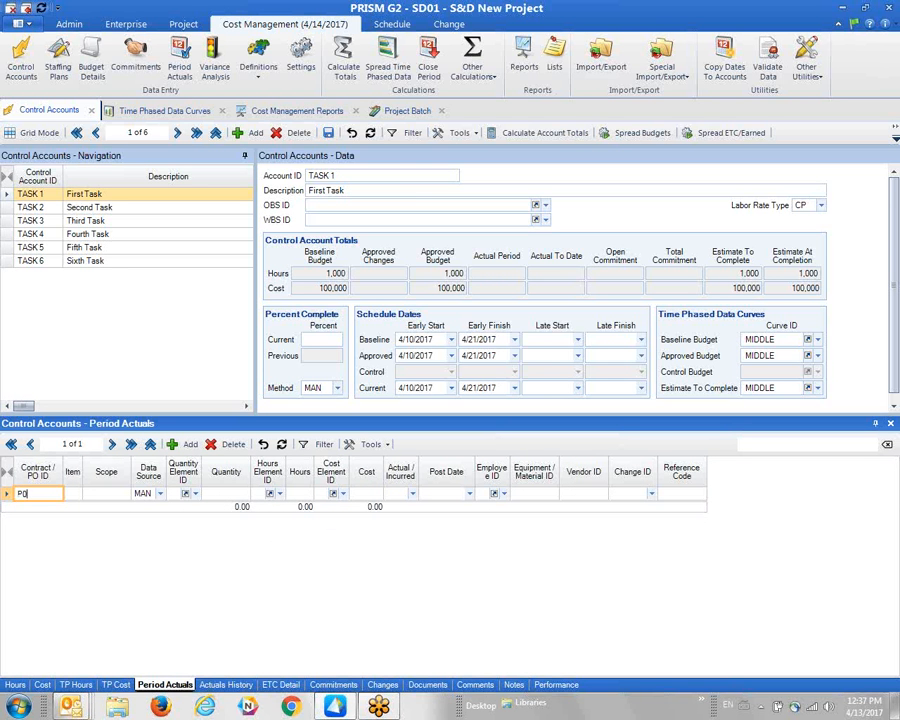
{"action": "type", "text": "P001"}
{"action": "key", "text": "Tab"}
{"action": "type", "text": "001"}
{"action": "key", "text": "Tab"}
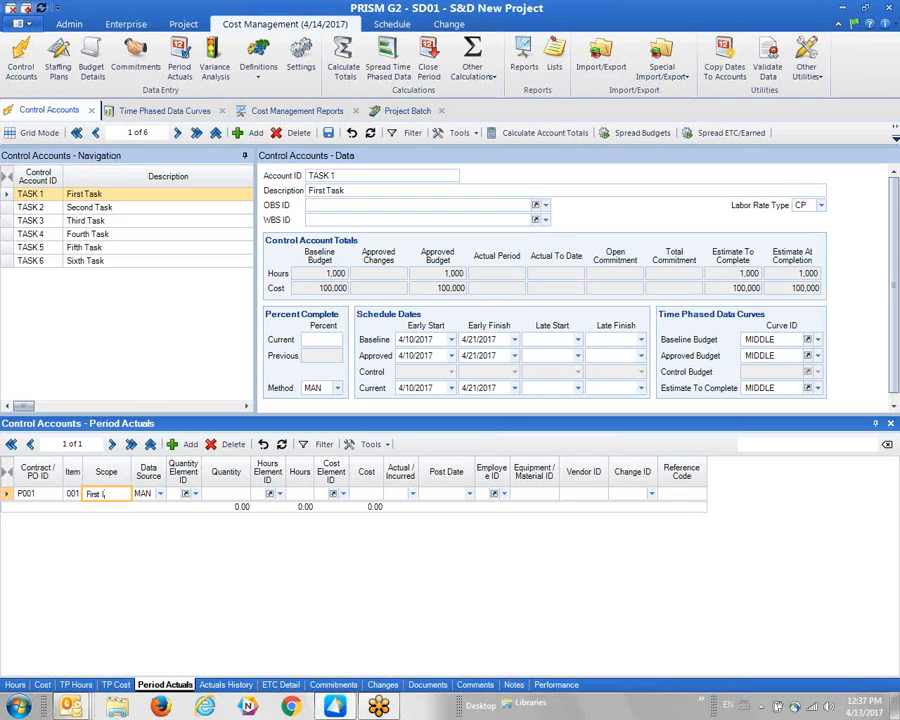
{"action": "type", "text": "First INVO"}
{"action": "key", "text": "BackSpace"}
{"action": "key", "text": "BackSpace"}
{"action": "key", "text": "BackSpace"}
{"action": "type", "text": "Invoice"}
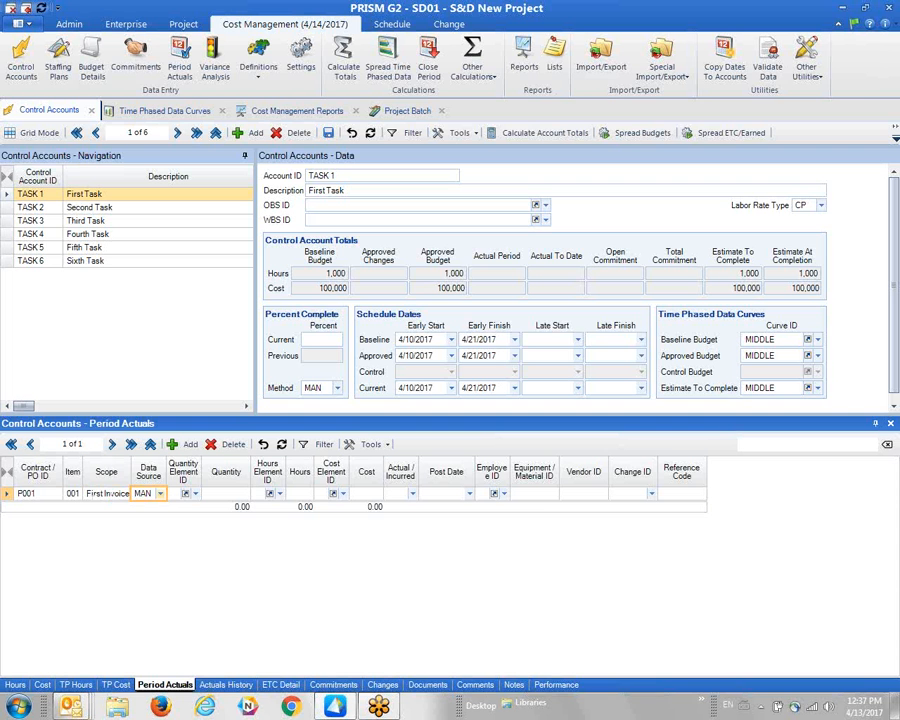
{"action": "key", "text": "Tab"}
{"action": "key", "text": "Tab"}
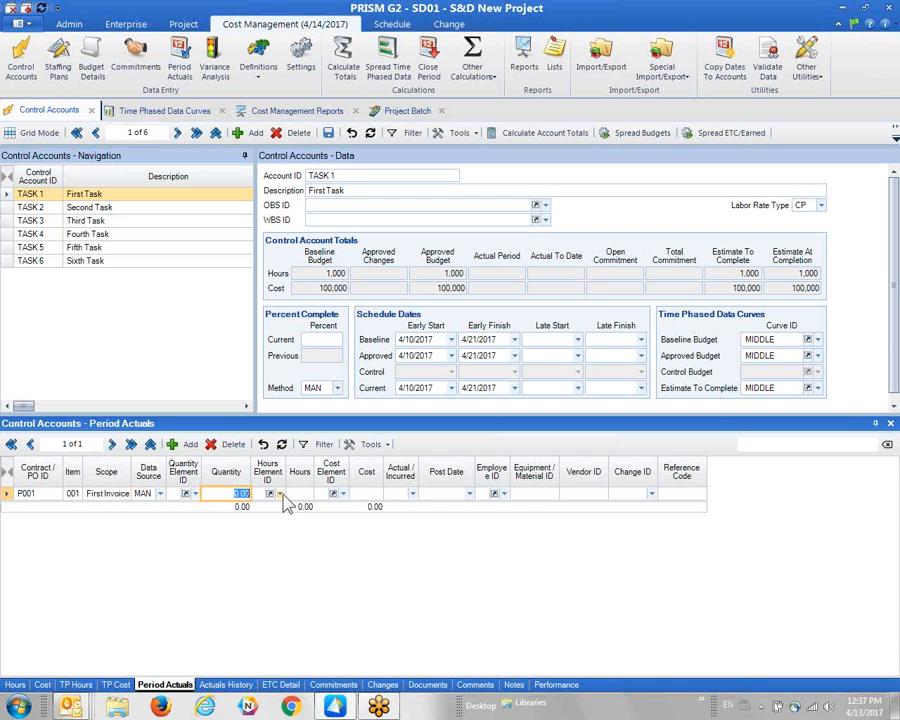
- Assign the hours element to the First Invoice actual and enter 100 hours
{"action": "left_click", "coordinate": [281, 494]}
{"action": "left_click", "coordinate": [267, 536]}
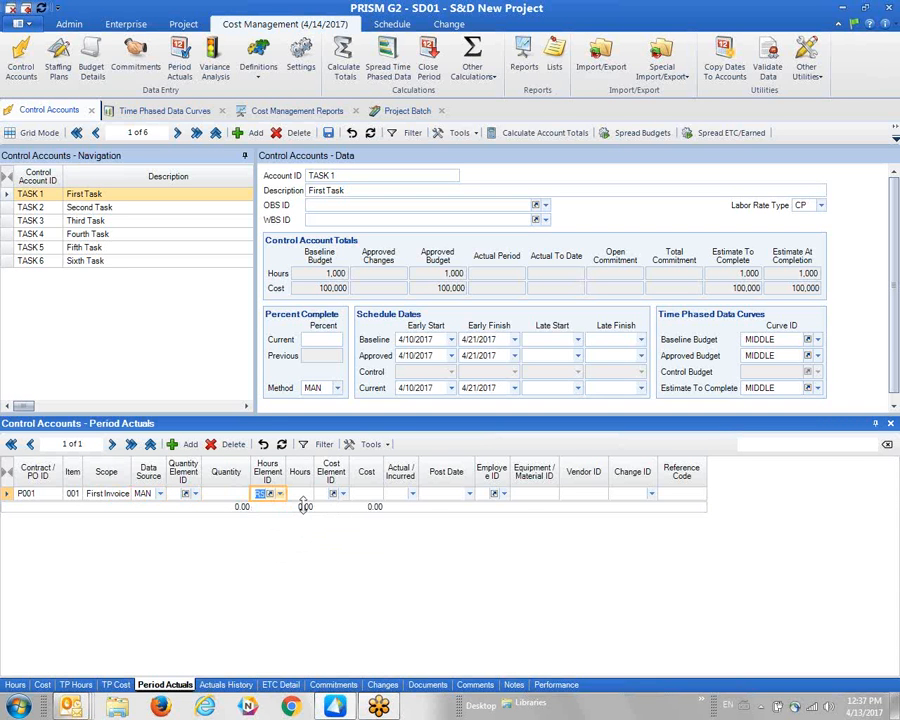
{"action": "key", "text": "Tab"}
{"action": "type", "text": "100"}
{"action": "key", "text": "Tab"}
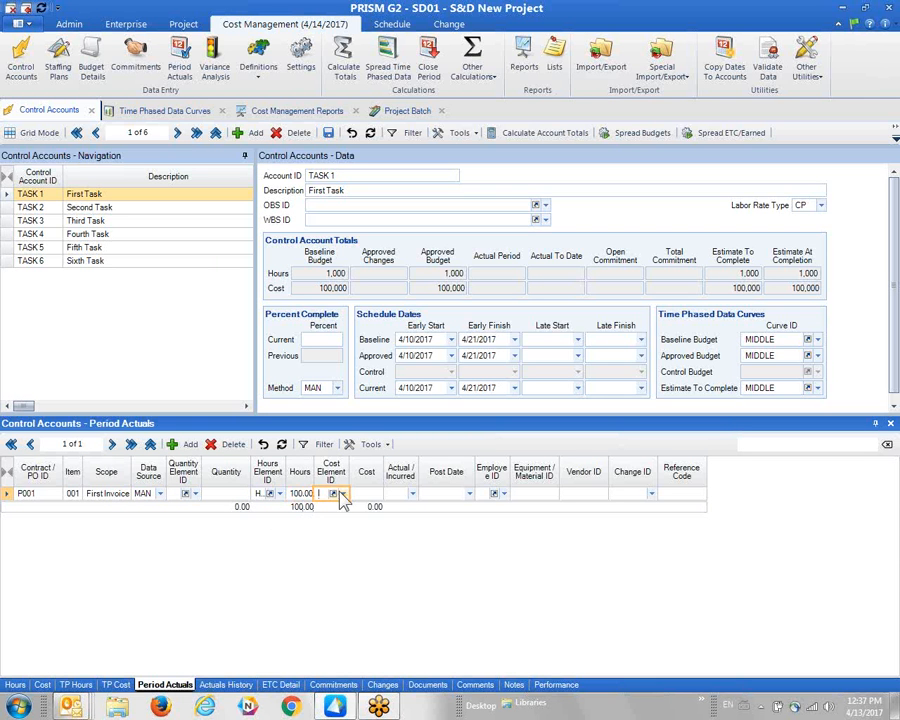
- Assign the cost element to the First Invoice actual with a cost of 10,000, and widen the Employee ID column
{"action": "left_click", "coordinate": [342, 496]}
{"action": "left_click", "coordinate": [338, 531]}
{"action": "key", "text": "Tab"}
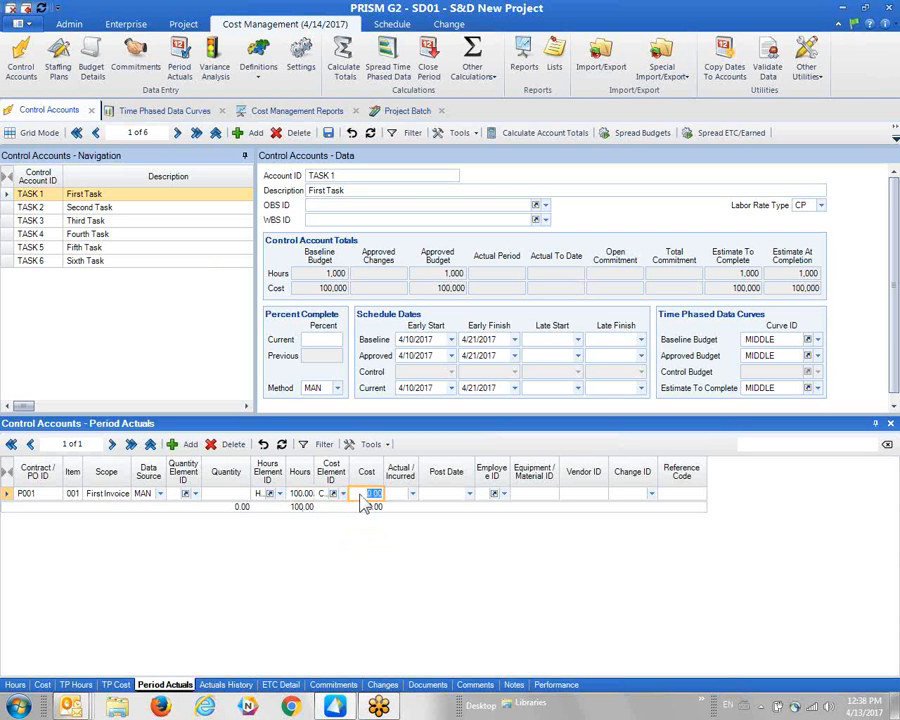
{"action": "type", "text": "10,000"}
{"action": "key", "text": "Tab"}
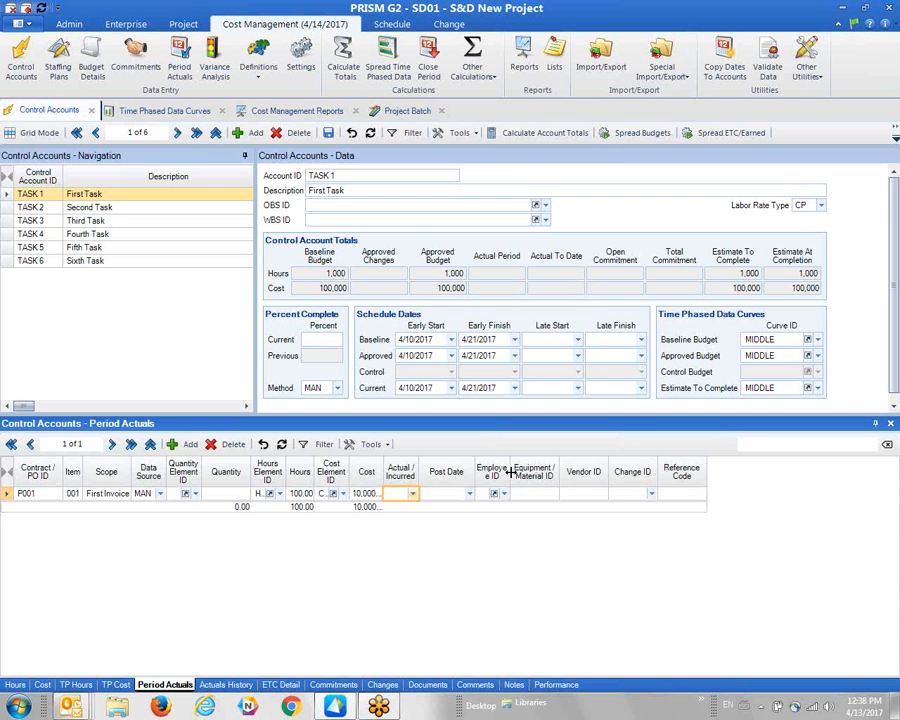
{"action": "left_click_drag", "start_coordinate": [538, 477], "coordinate": [566, 478]}
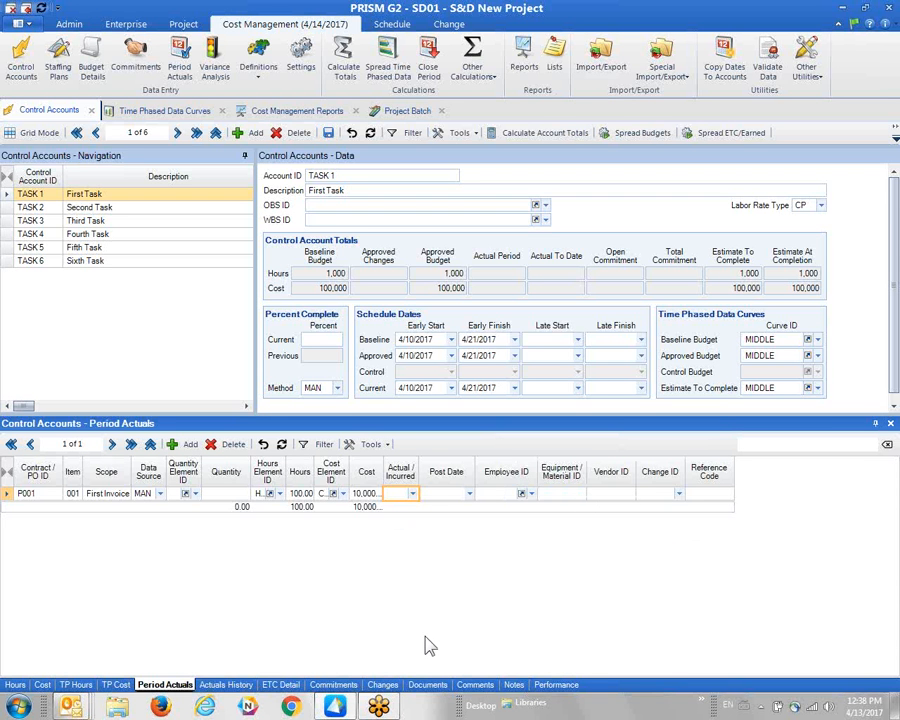
- Calculate the account totals for TASK 1 and show its commitments
{"action": "left_click", "coordinate": [545, 132]}
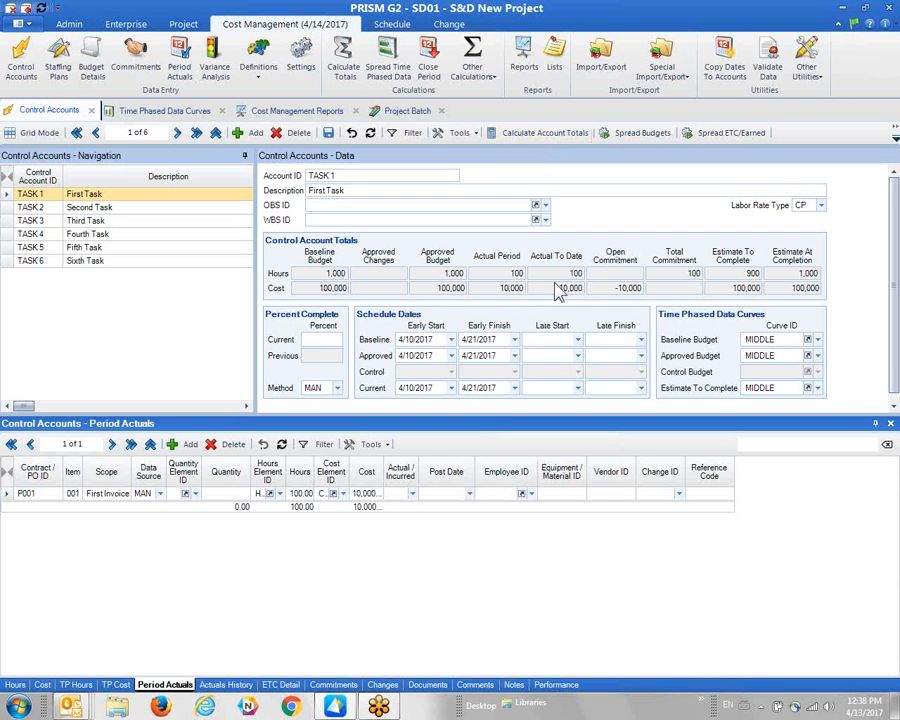
{"action": "left_click", "coordinate": [333, 686]}
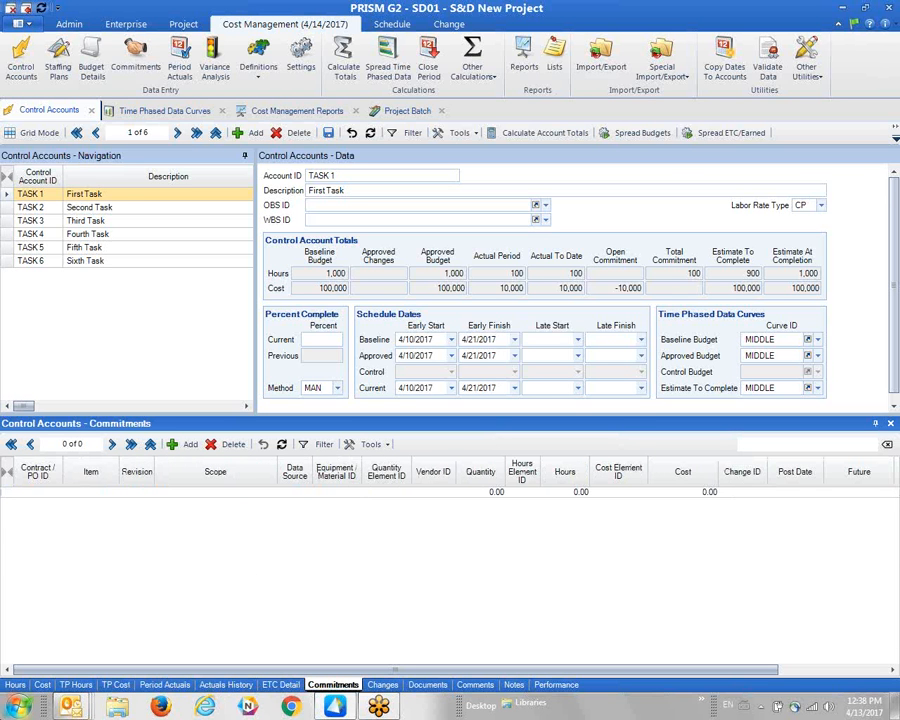
- Add a commitment to TASK 1 with contract/PO ID P001, item 001 and scope First purchase order, keeping data source MAN
{"action": "left_click", "coordinate": [176, 445]}
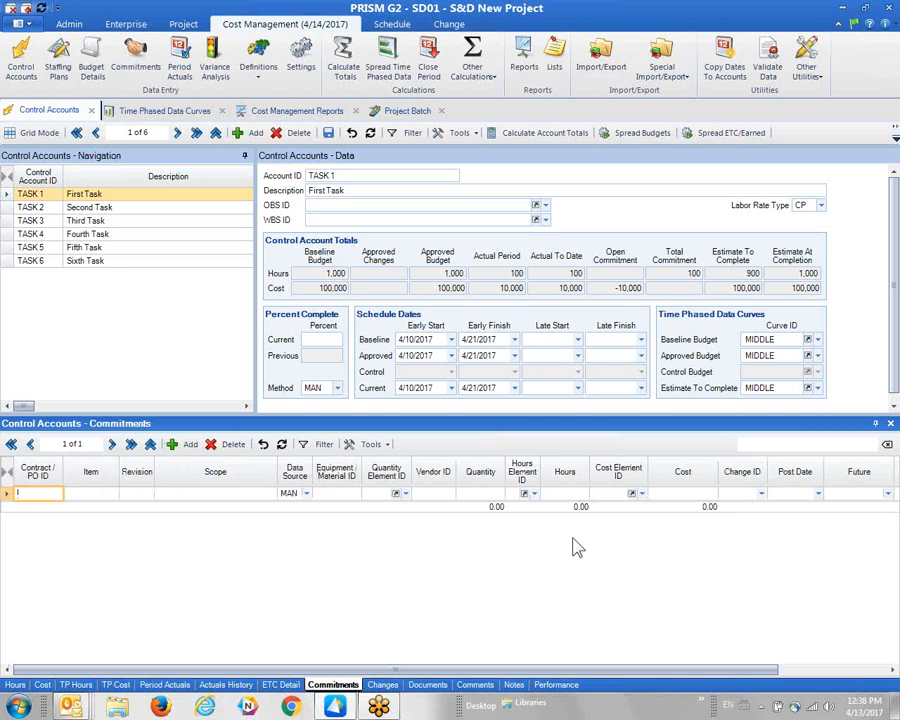
{"action": "type", "text": "PO01"}
{"action": "key", "text": "Tab"}
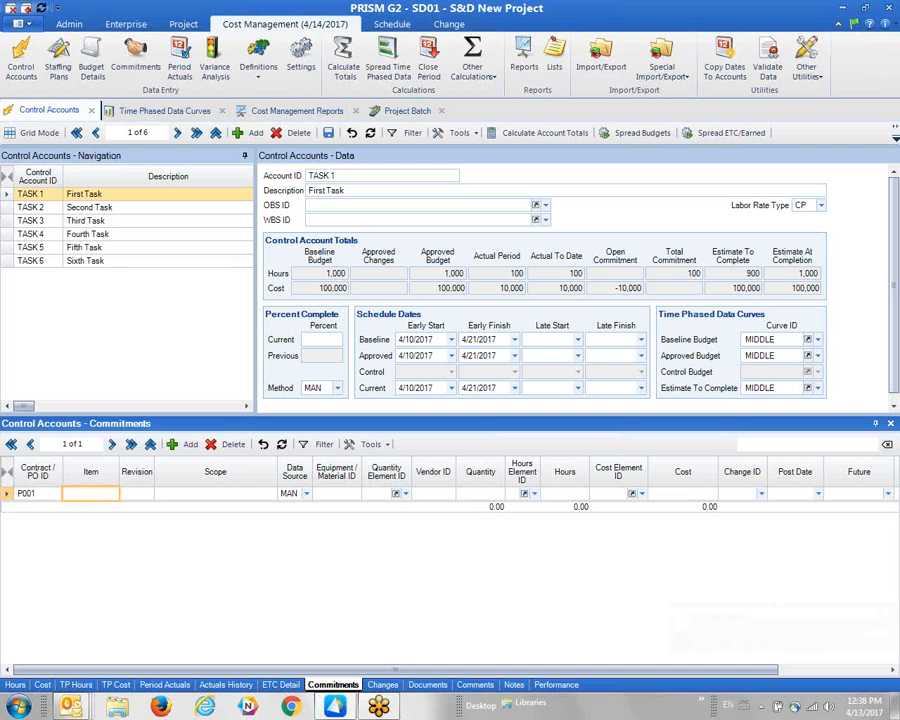
{"action": "type", "text": "001"}
{"action": "key", "text": "Tab"}
{"action": "key", "text": "Tab"}
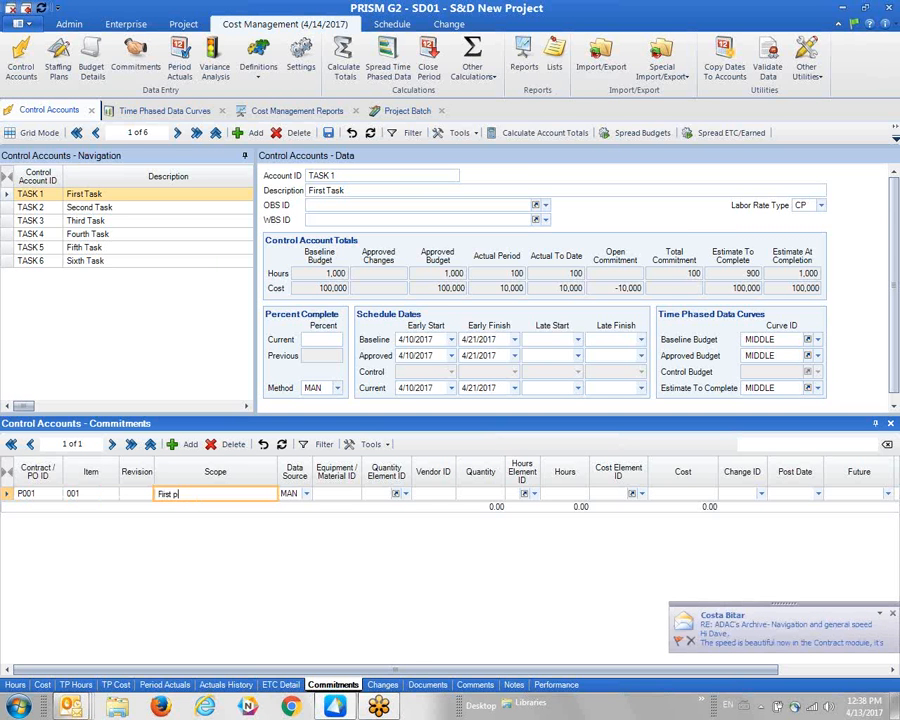
{"action": "type", "text": "First purchase order"}
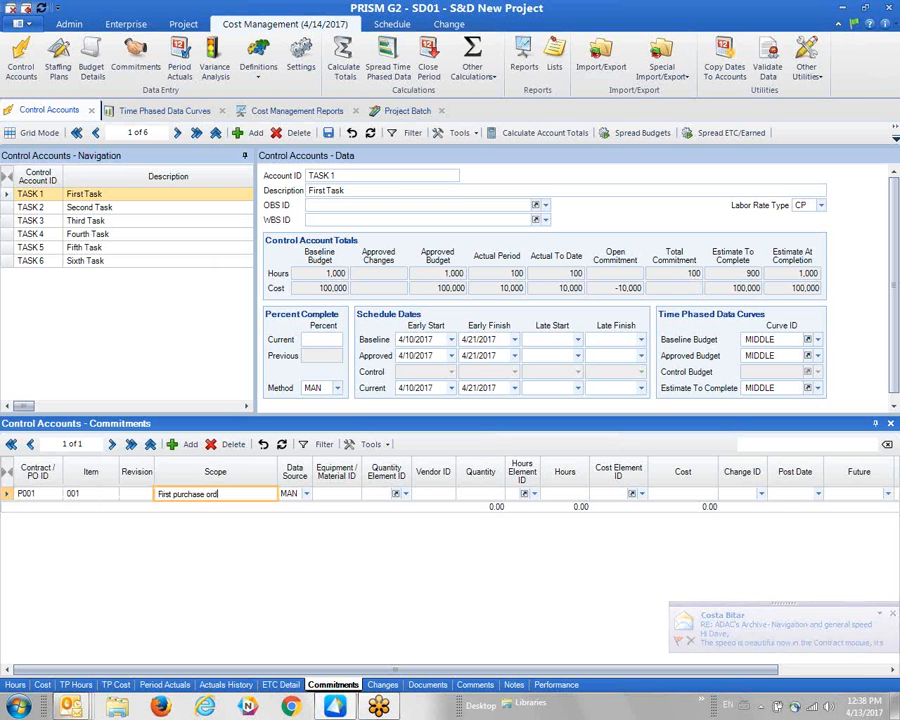
{"action": "key", "text": "Tab"}
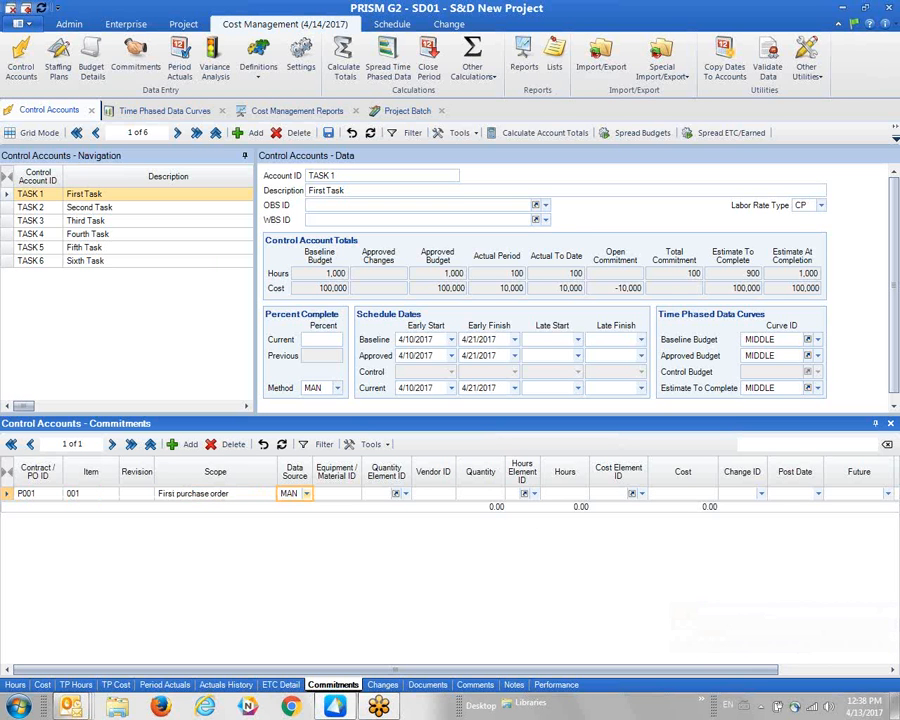
- Assign the hours element to the First purchase order commitment and enter 500 hours
{"action": "left_click", "coordinate": [536, 494]}
{"action": "left_click", "coordinate": [533, 536]}
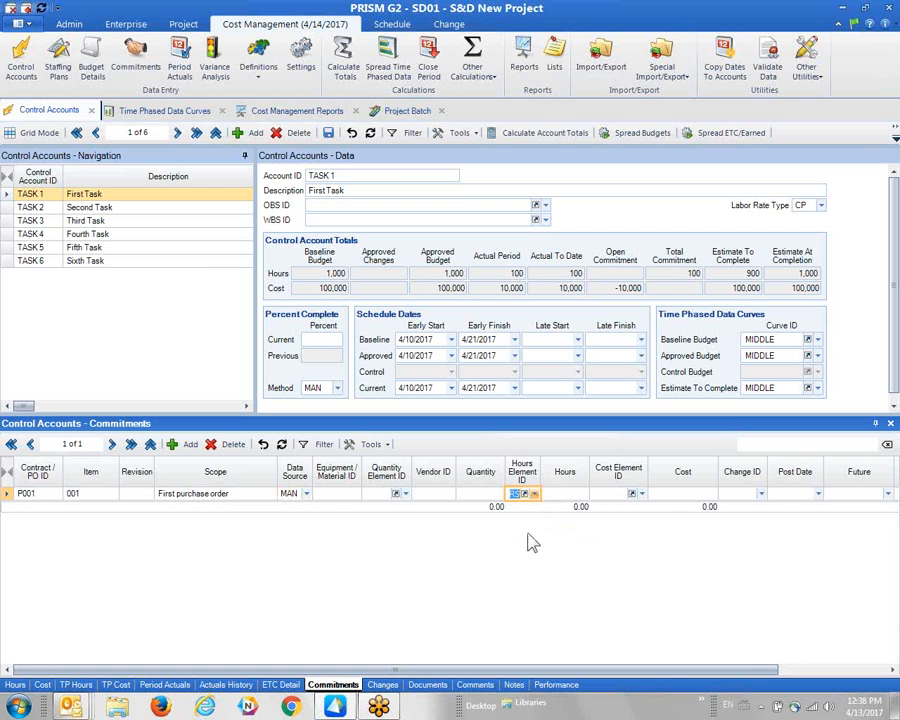
{"action": "left_click", "coordinate": [578, 496]}
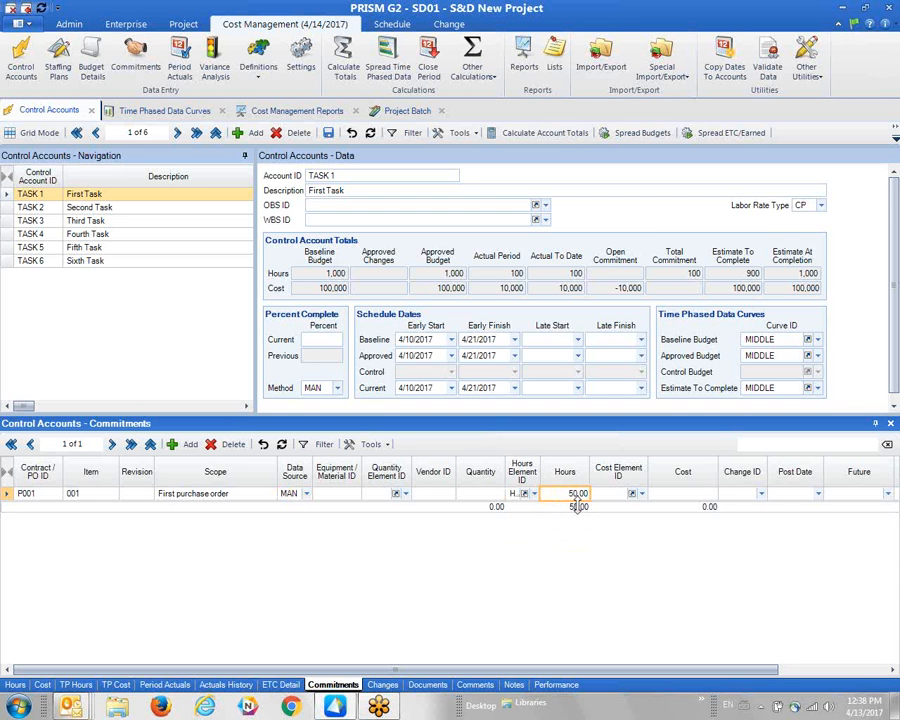
{"action": "key", "text": "Tab"}
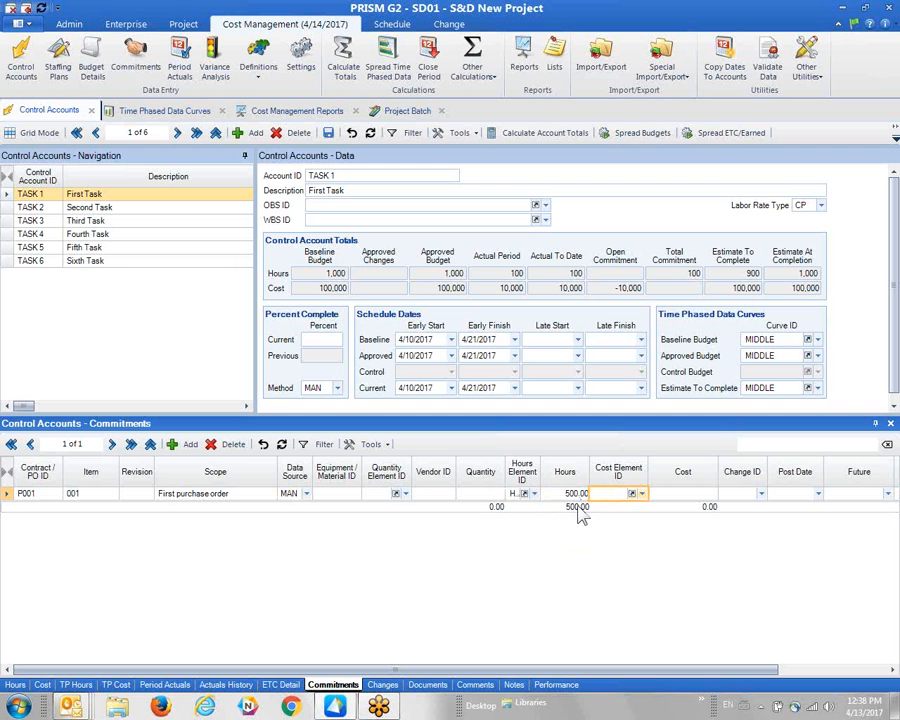
- Assign the COST element to the commitment with a cost of 50,000, and recalculate the account totals
{"action": "left_click", "coordinate": [641, 493]}
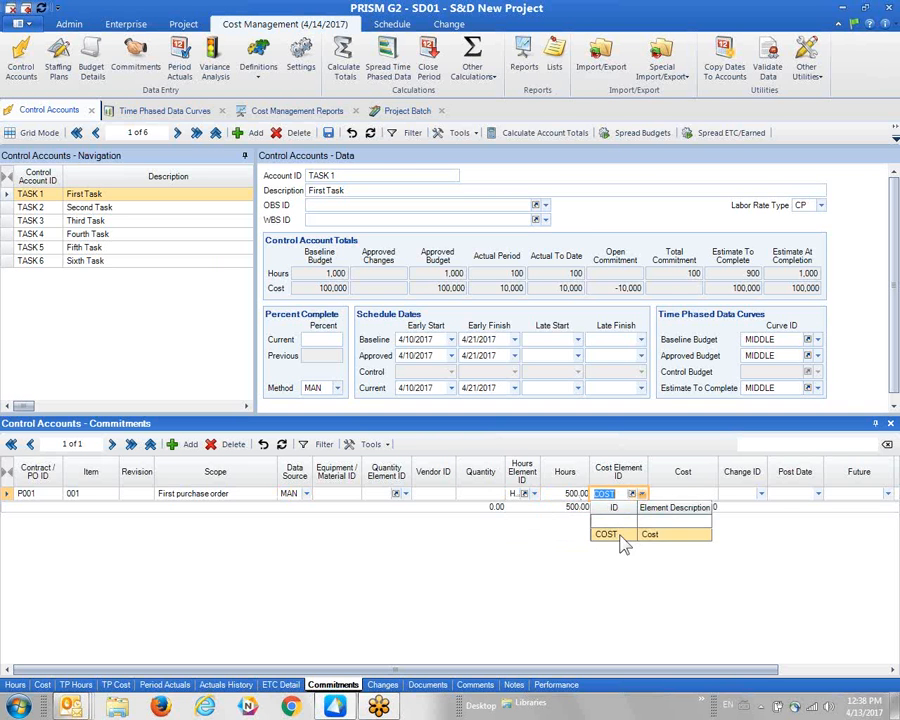
{"action": "left_click", "coordinate": [606, 534]}
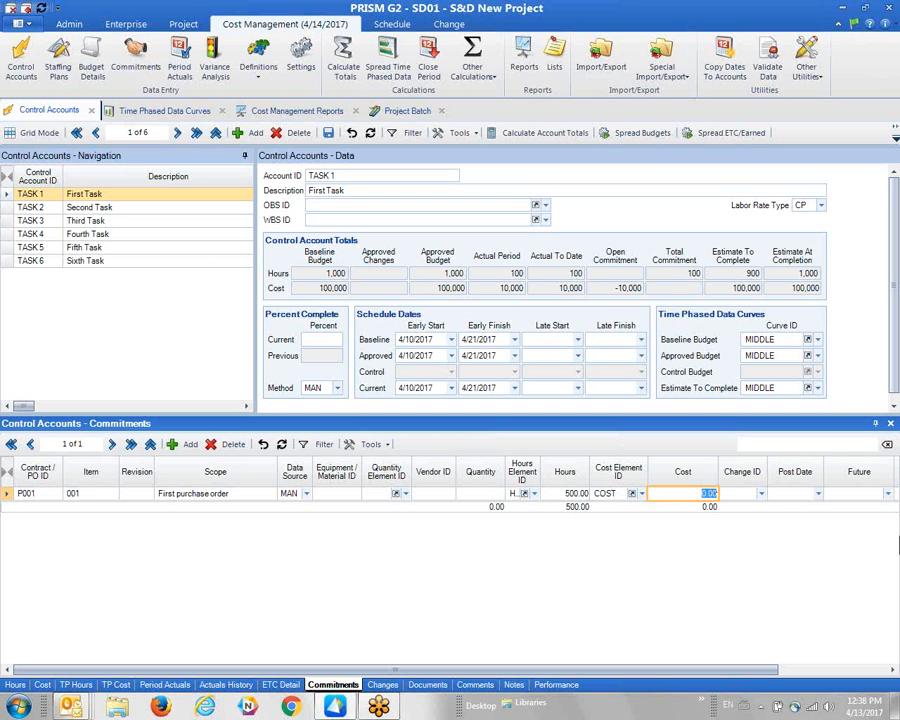
{"action": "type", "text": "50,000"}
{"action": "key", "text": "Tab"}
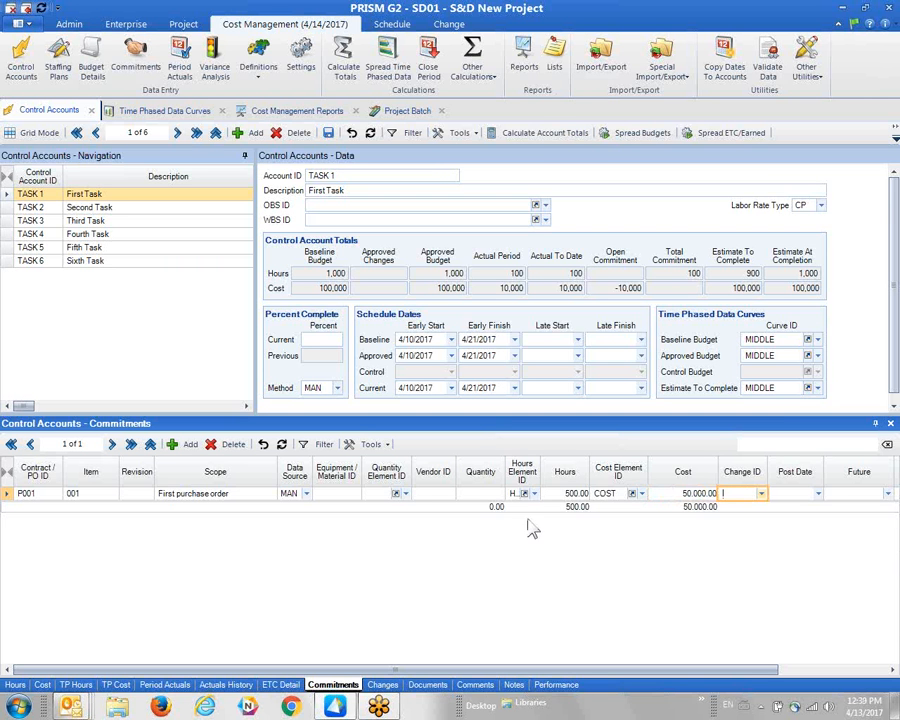
{"action": "left_click", "coordinate": [562, 136]}
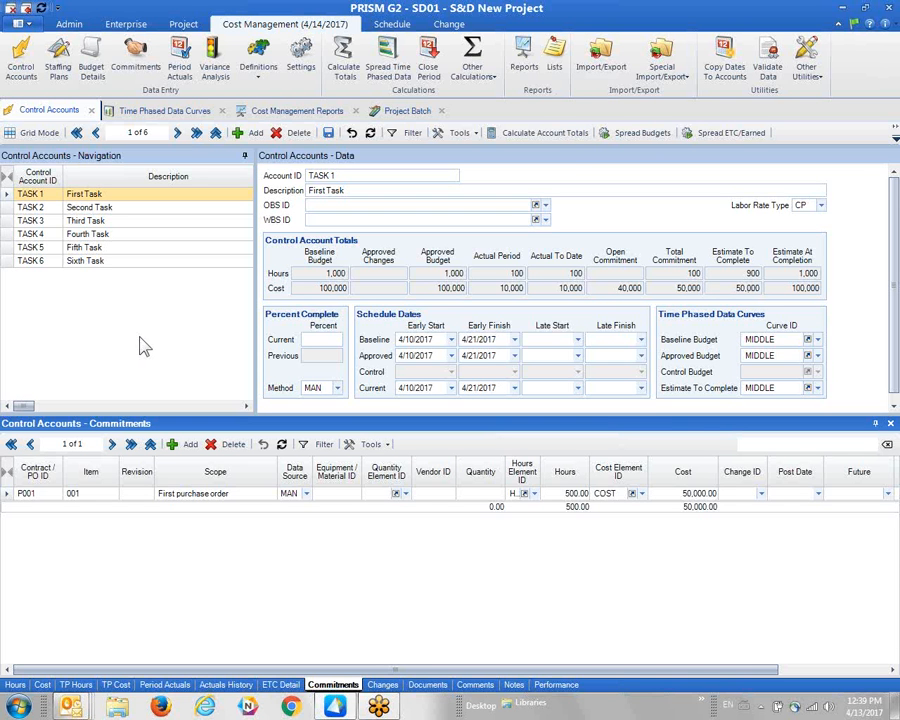
- Show the period actuals of the whole project and add records for TASK 2 and TASK 3
{"action": "left_click", "coordinate": [125, 209]}
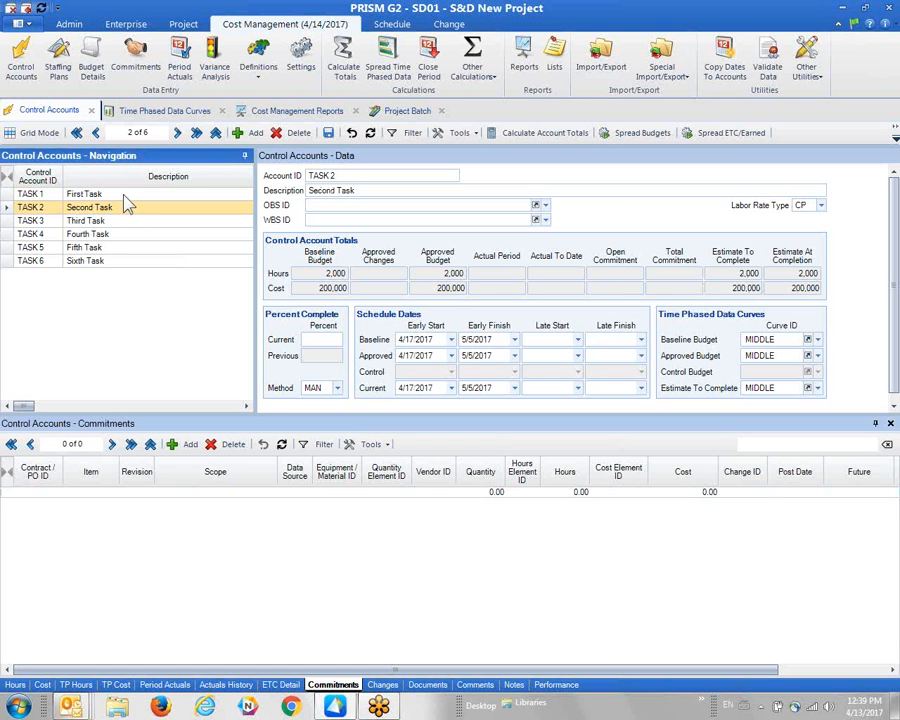
{"action": "left_click", "coordinate": [125, 196]}
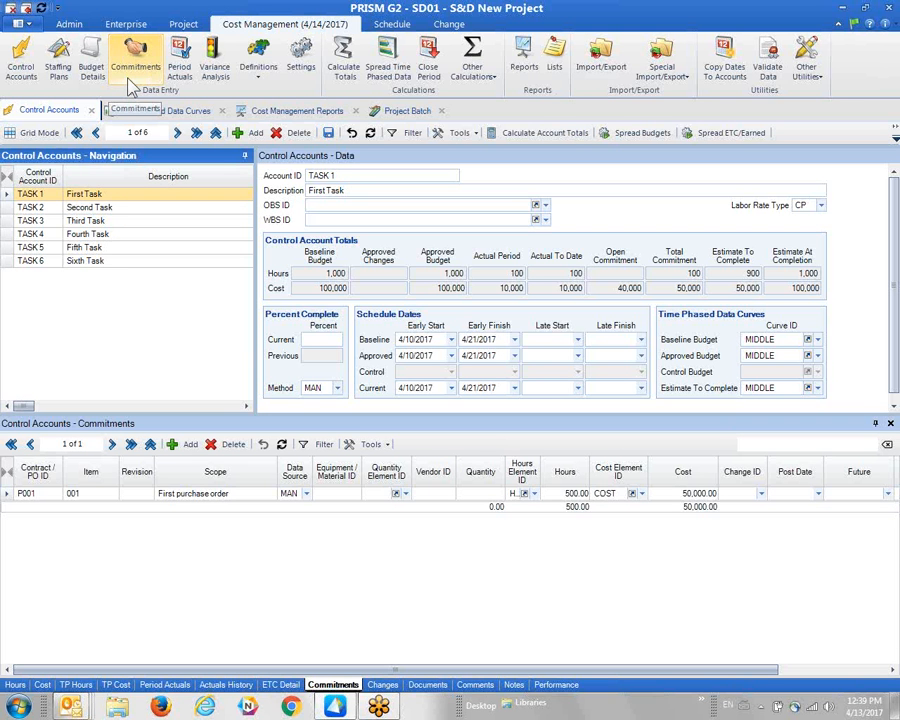
{"action": "left_click", "coordinate": [176, 62]}
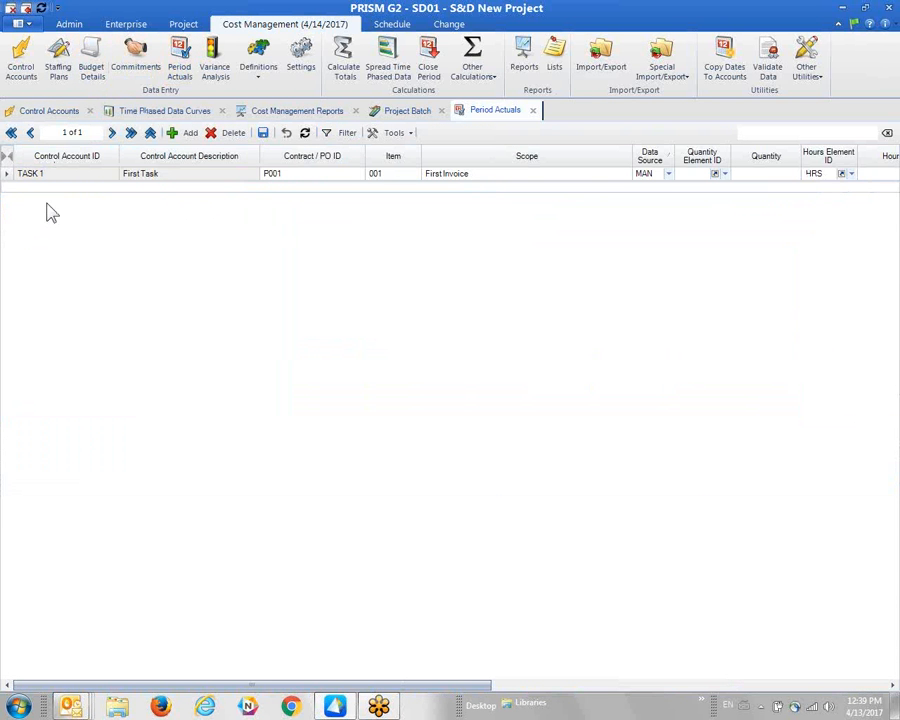
{"action": "left_click", "coordinate": [181, 133]}
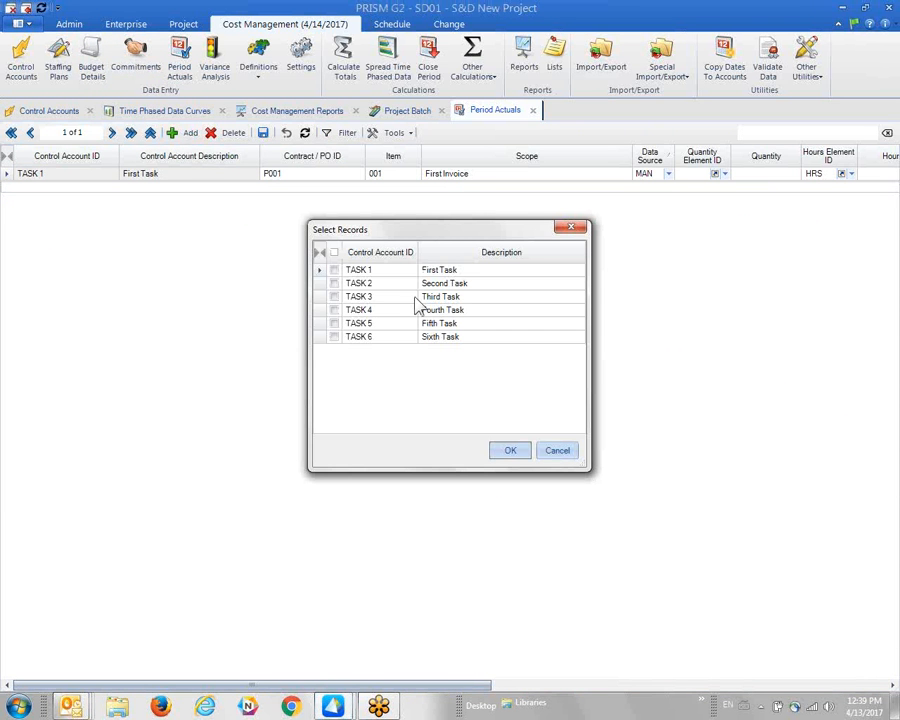
{"action": "left_click", "coordinate": [334, 283]}
{"action": "left_click", "coordinate": [334, 297]}
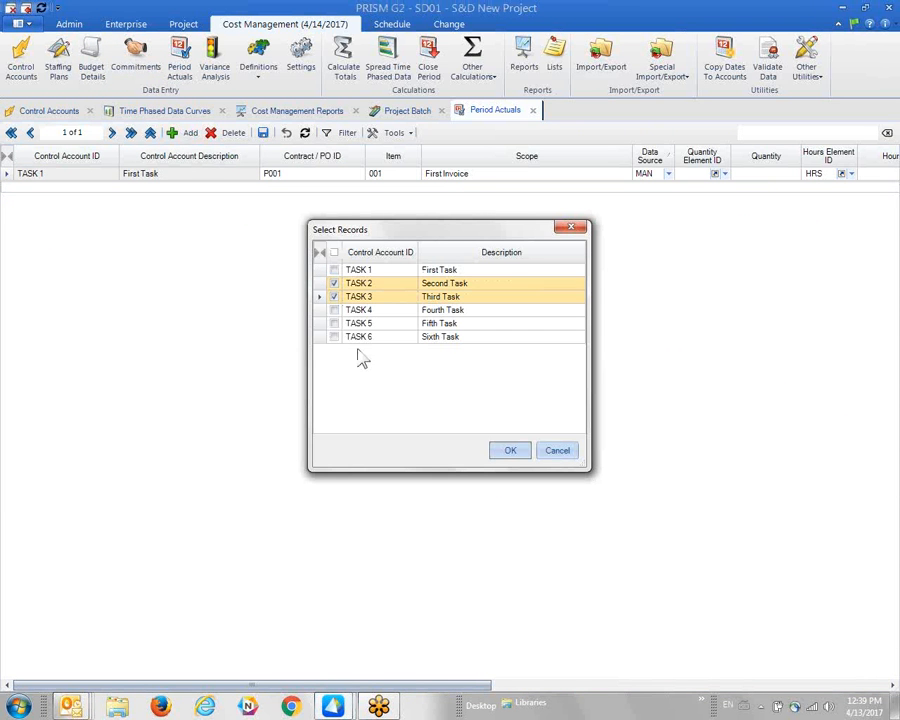
{"action": "left_click", "coordinate": [511, 450]}
- Copy contract/PO ID P001 from the TASK 1 actual to the TASK 2 and TASK 3 actuals
{"action": "left_click", "coordinate": [285, 187]}
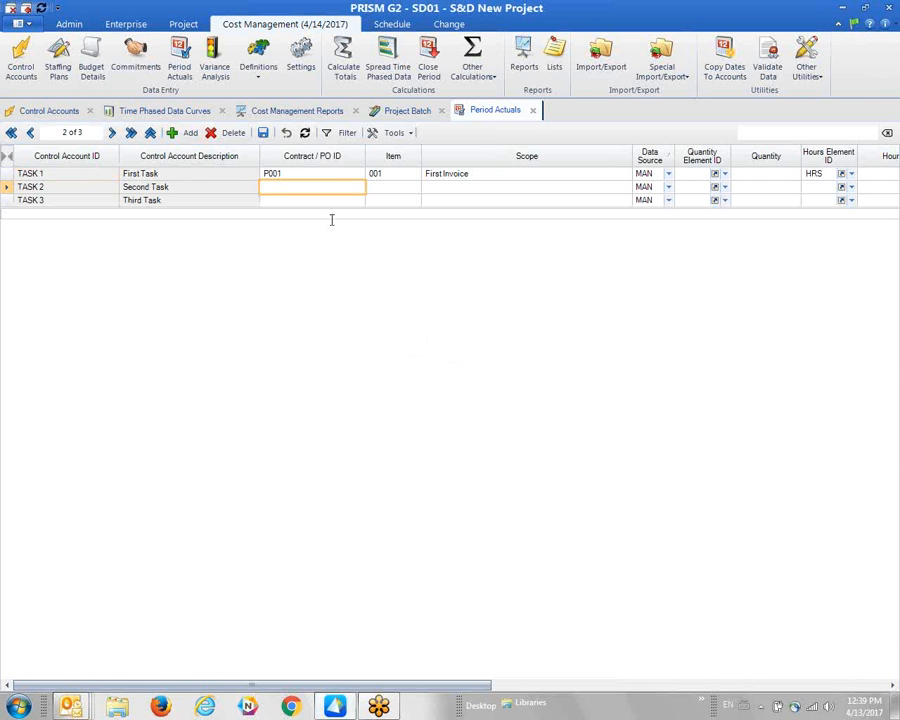
{"action": "key", "text": "Up"}
{"action": "key", "text": "ctrl+c"}
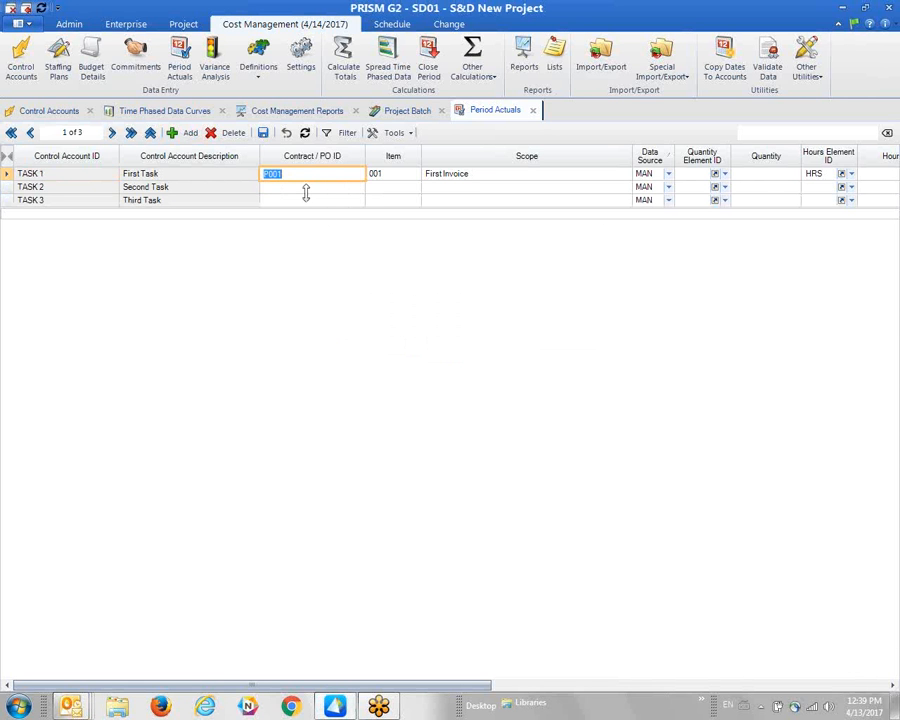
{"action": "key", "text": "Down"}
{"action": "key", "text": "ctrl+v"}
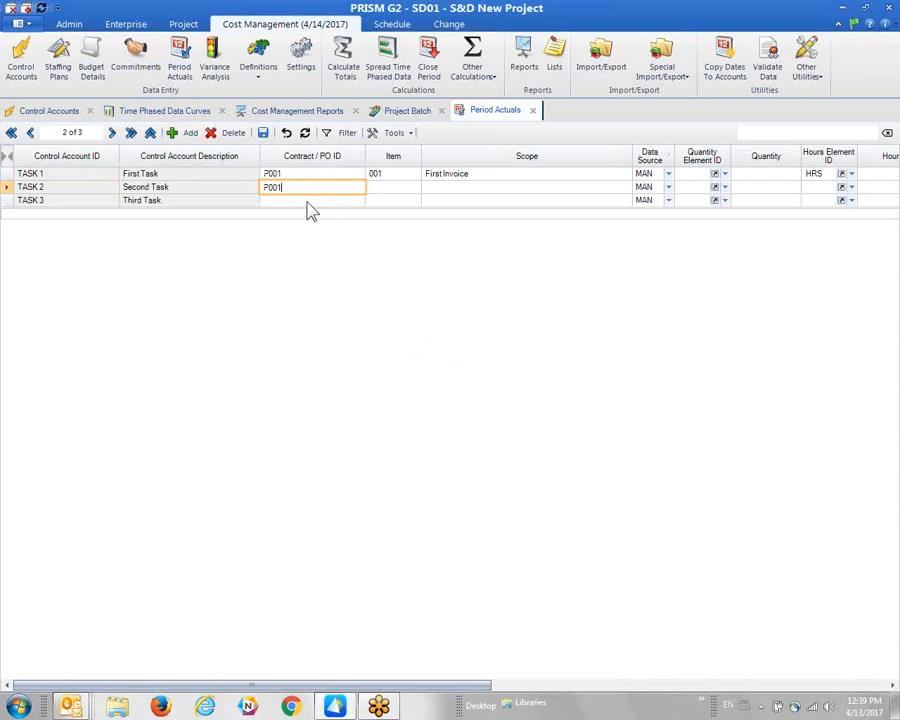
{"action": "key", "text": "Down"}
{"action": "key", "text": "ctrl+v"}
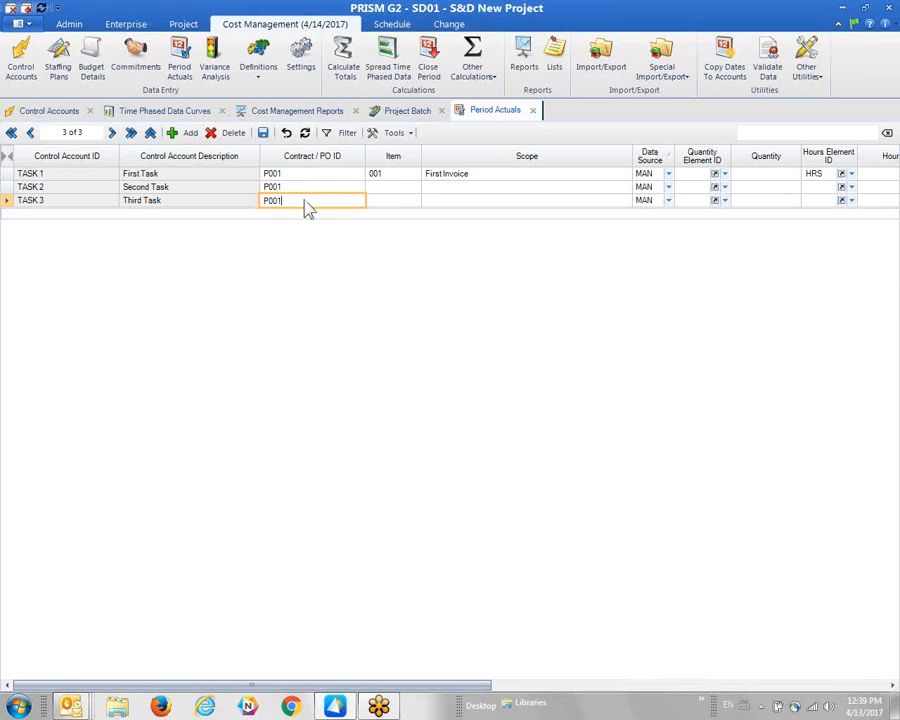
- Set the item to 002 for the TASK 2 actual and 033 for the TASK 3 actual
{"action": "left_click", "coordinate": [392, 178]}
{"action": "left_click", "coordinate": [398, 199]}
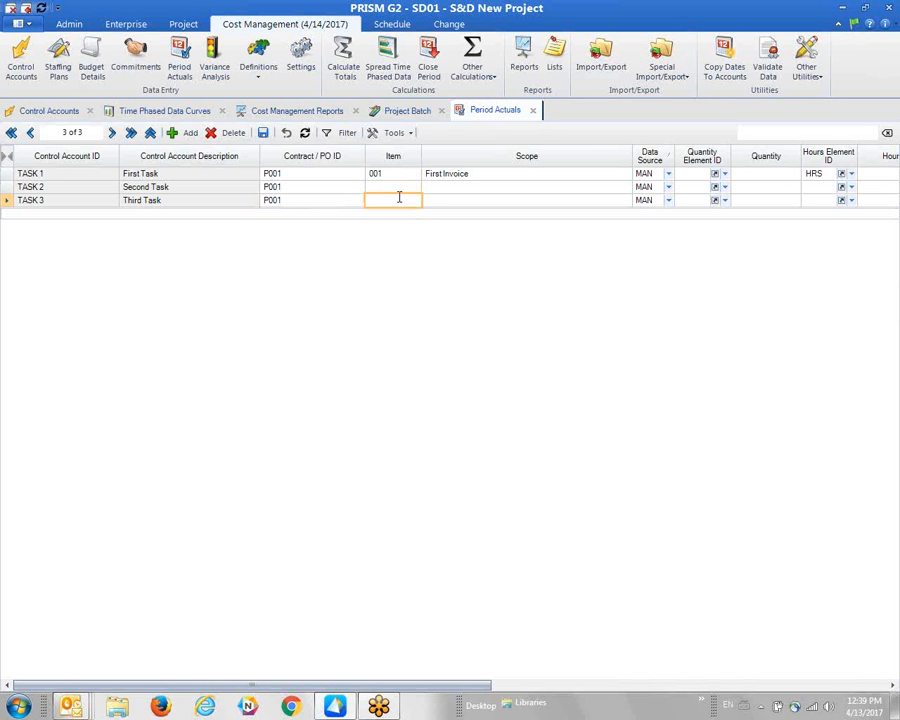
{"action": "left_click", "coordinate": [397, 187]}
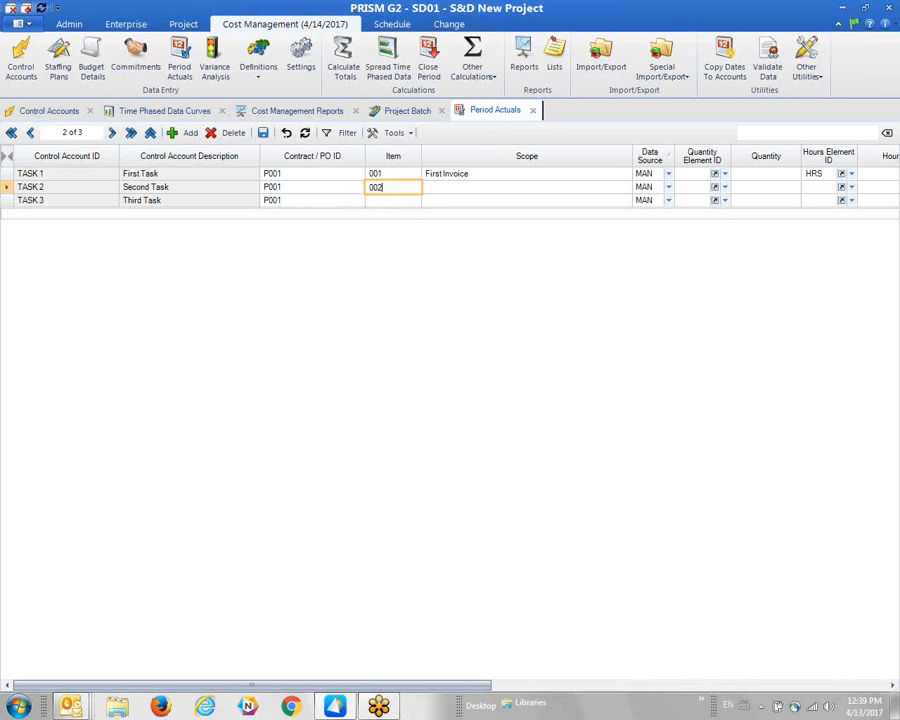
{"action": "key", "text": "Down"}
{"action": "key", "text": "Tab"}
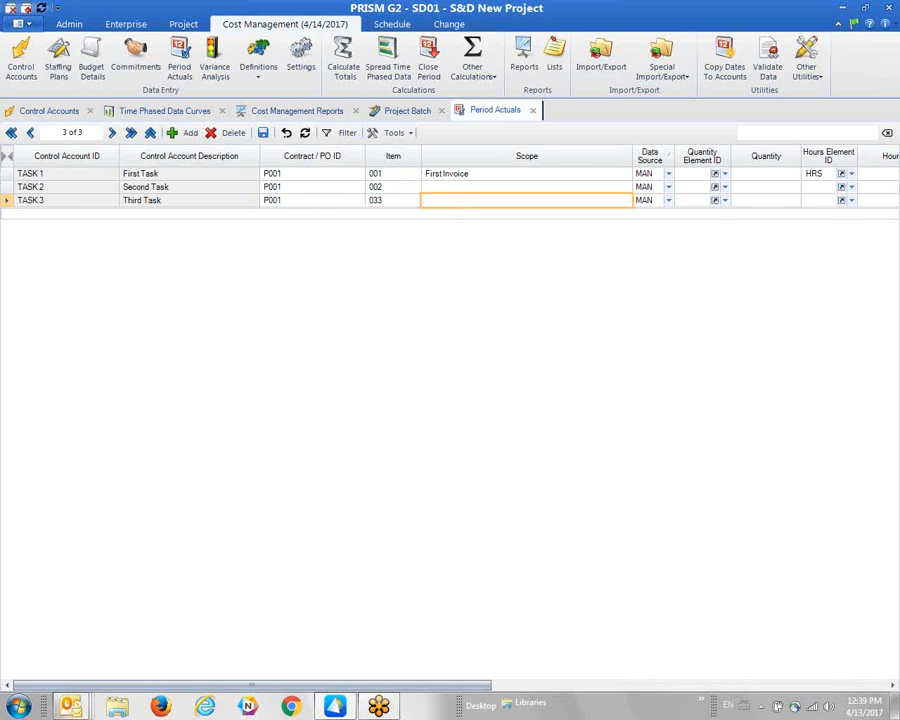
- Assign hours element HRS to the TASK 2 and TASK 3 period actuals
{"action": "left_click_drag", "start_coordinate": [451, 688], "coordinate": [656, 688]}
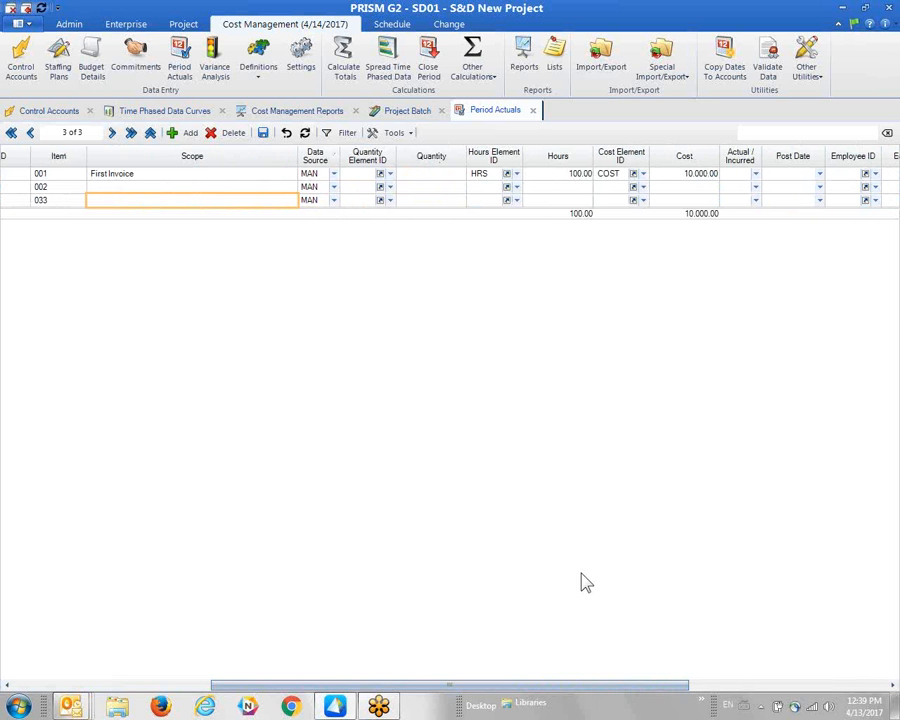
{"action": "left_click", "coordinate": [516, 188]}
{"action": "left_click", "coordinate": [504, 227]}
{"action": "left_click", "coordinate": [516, 200]}
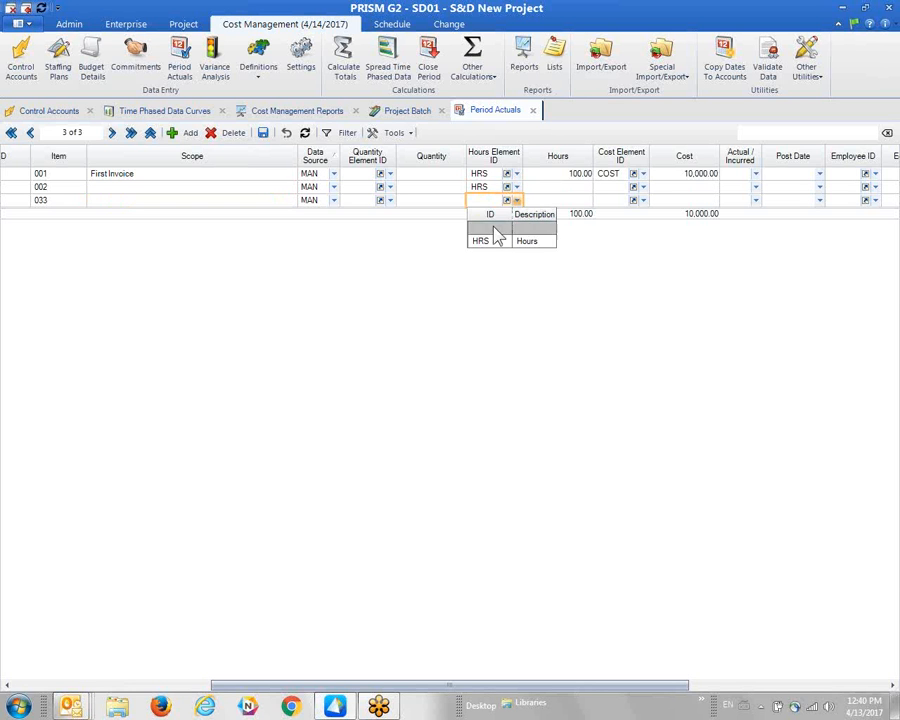
{"action": "left_click", "coordinate": [494, 240]}
- Enter 200 hours for the TASK 2 actual and 300 hours for the TASK 3 actual
{"action": "left_click", "coordinate": [572, 187]}
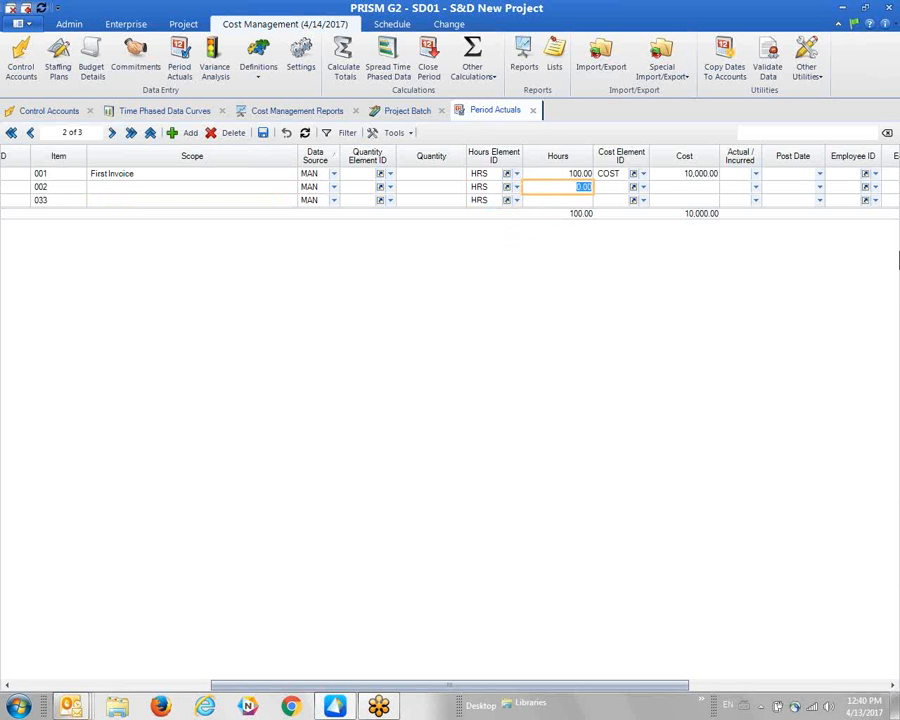
{"action": "type", "text": "20"}
{"action": "key", "text": "Down"}
{"action": "type", "text": "3"}
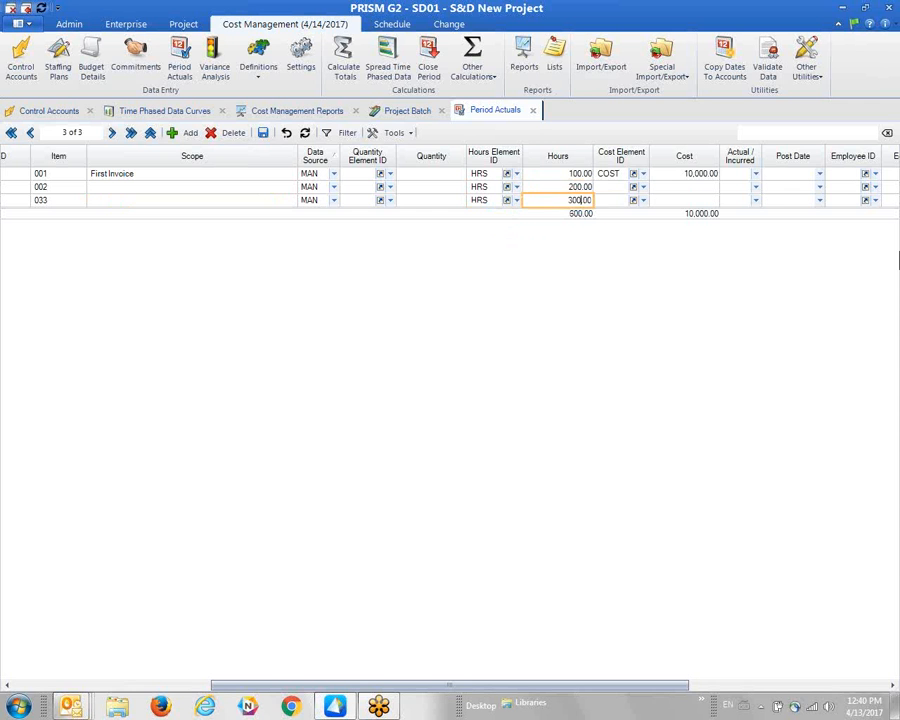
{"action": "type", "text": "00"}
{"action": "key", "text": "Tab"}
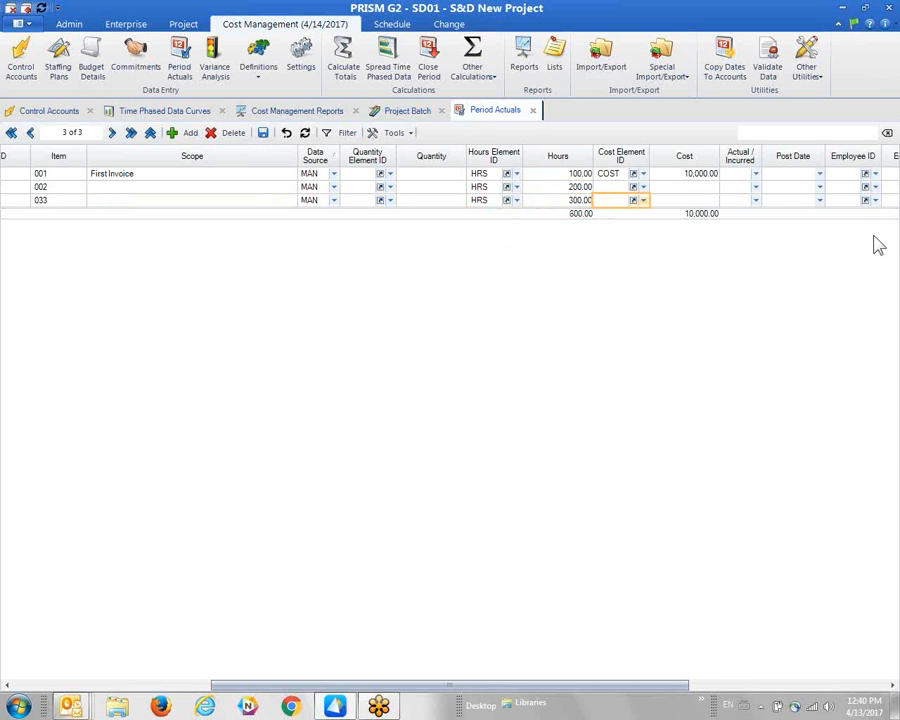
- Assign cost element COST to the TASK 2 and TASK 3 period actuals
{"action": "left_click", "coordinate": [643, 188]}
{"action": "left_click", "coordinate": [622, 229]}
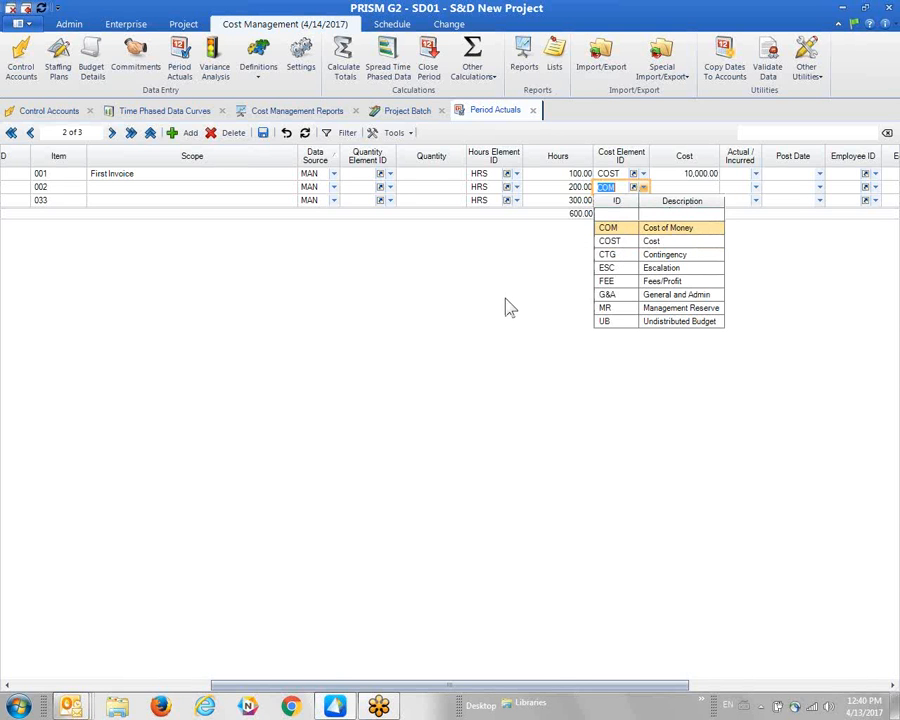
{"action": "left_click", "coordinate": [620, 242]}
{"action": "left_click", "coordinate": [643, 201]}
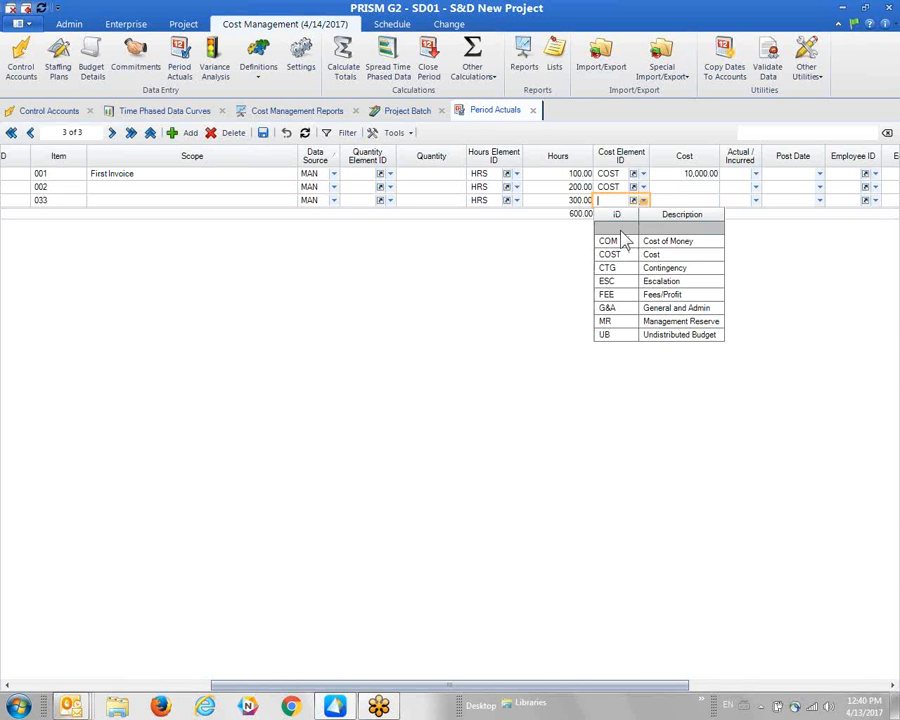
{"action": "left_click", "coordinate": [620, 256]}
{"action": "left_click", "coordinate": [898, 231]}
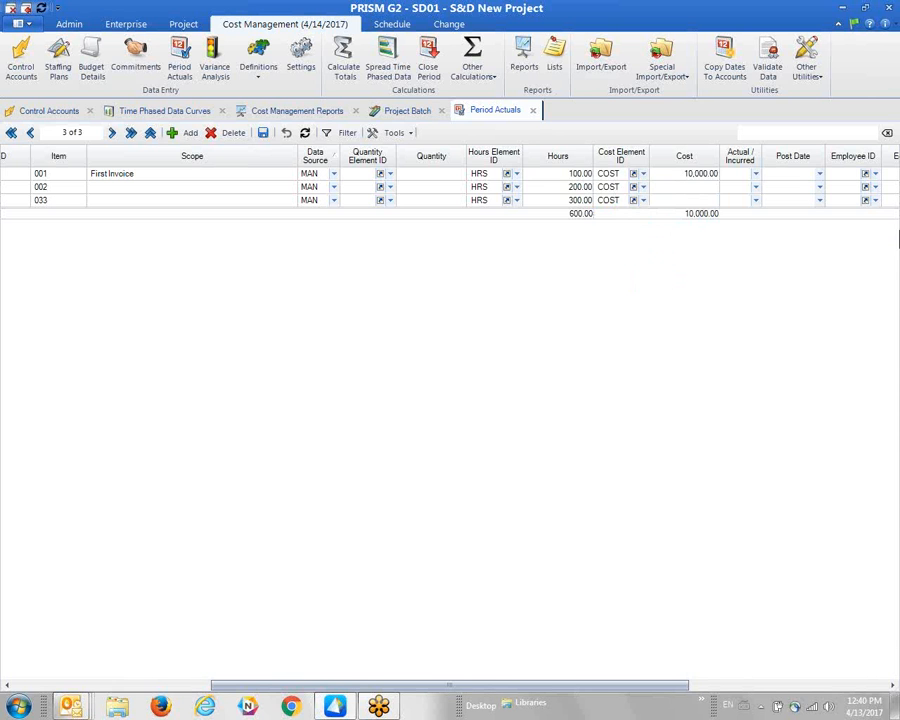
- Enter a cost of 20,000 for the TASK 2 period actual and 30,000 for the TASK 3 period actual
{"action": "left_click", "coordinate": [685, 187]}
{"action": "type", "text": "2,"}
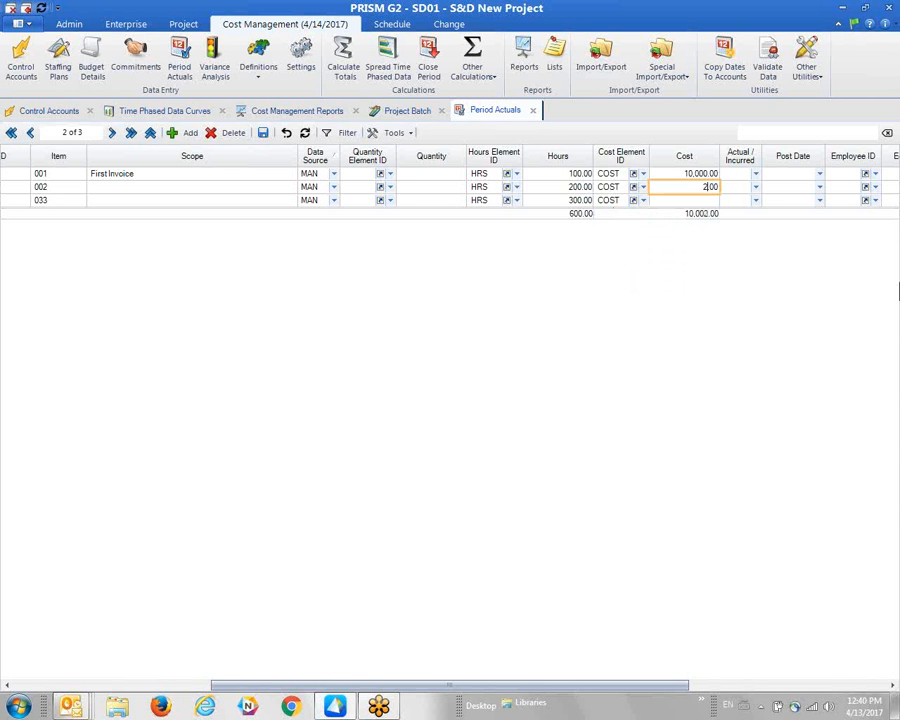
{"action": "type", "text": "000"}
{"action": "key", "text": "Down"}
{"action": "type", "text": "30,"}
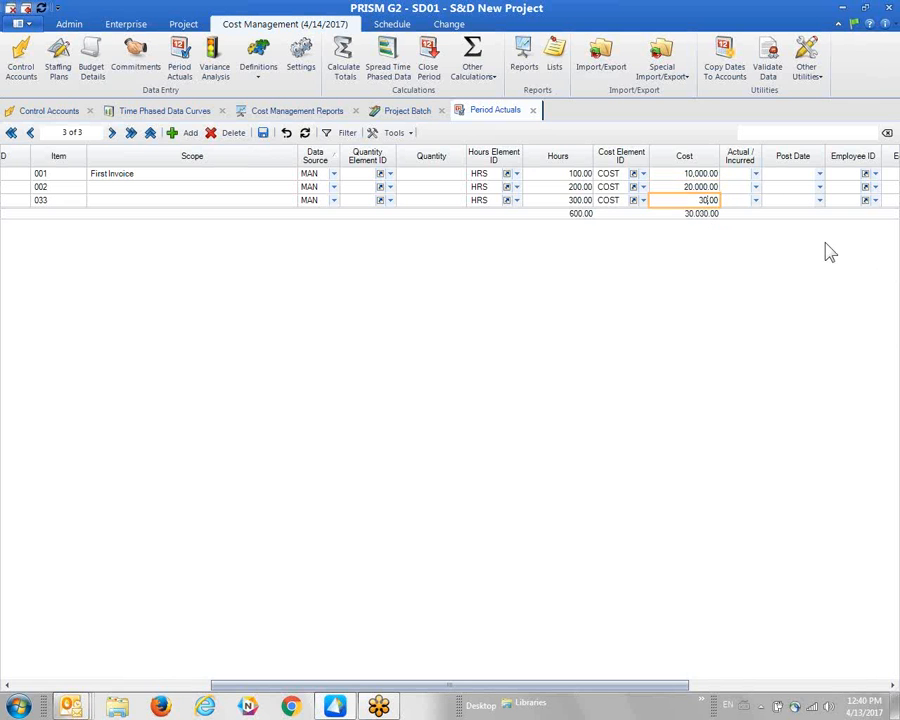
{"action": "type", "text": "000"}
{"action": "key", "text": "Tab"}
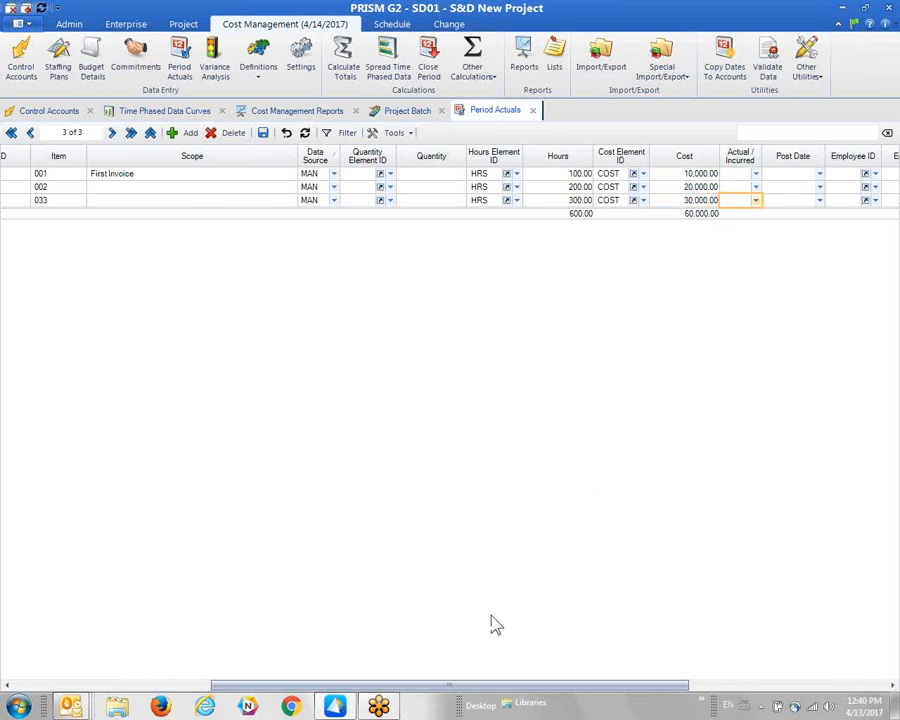
{"action": "left_click_drag", "start_coordinate": [492, 687], "coordinate": [270, 700]}
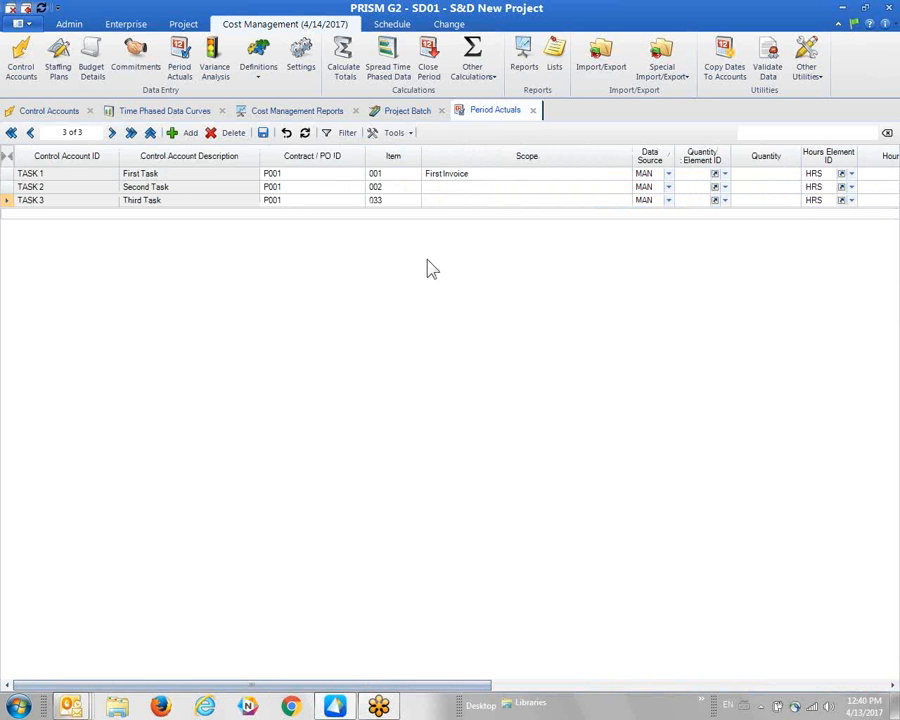
- Review the period actuals of TASK 2 in the control accounts
{"action": "left_click", "coordinate": [22, 62]}
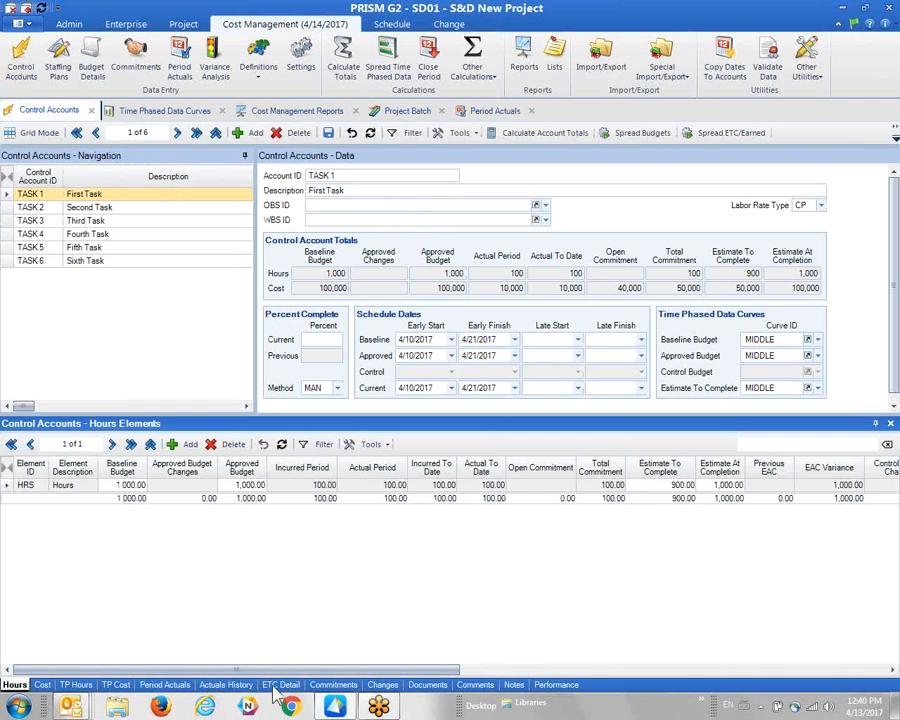
{"action": "left_click", "coordinate": [112, 209]}
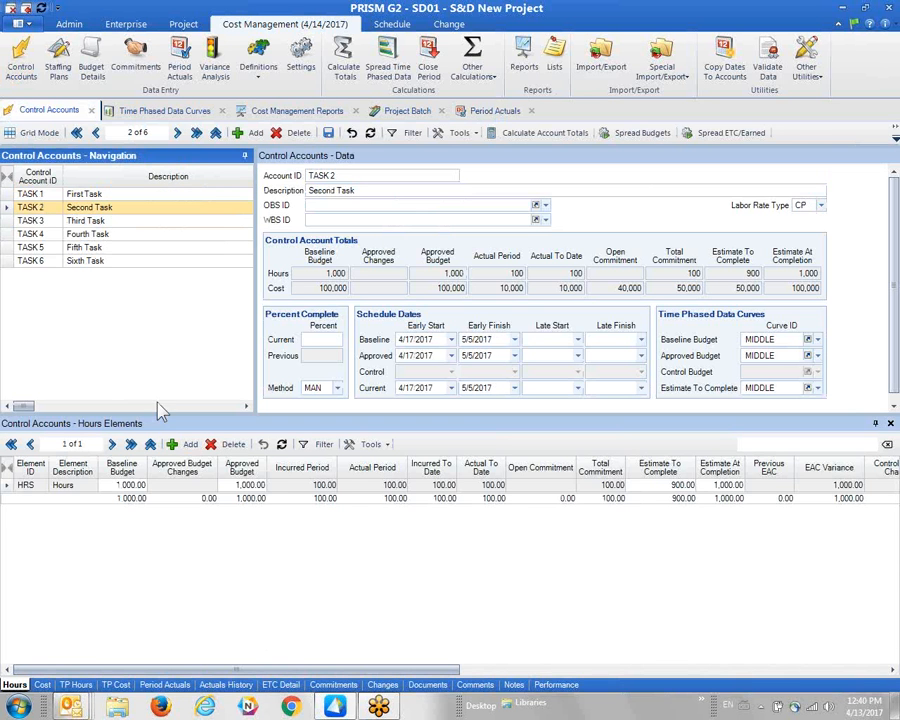
{"action": "left_click", "coordinate": [164, 684]}
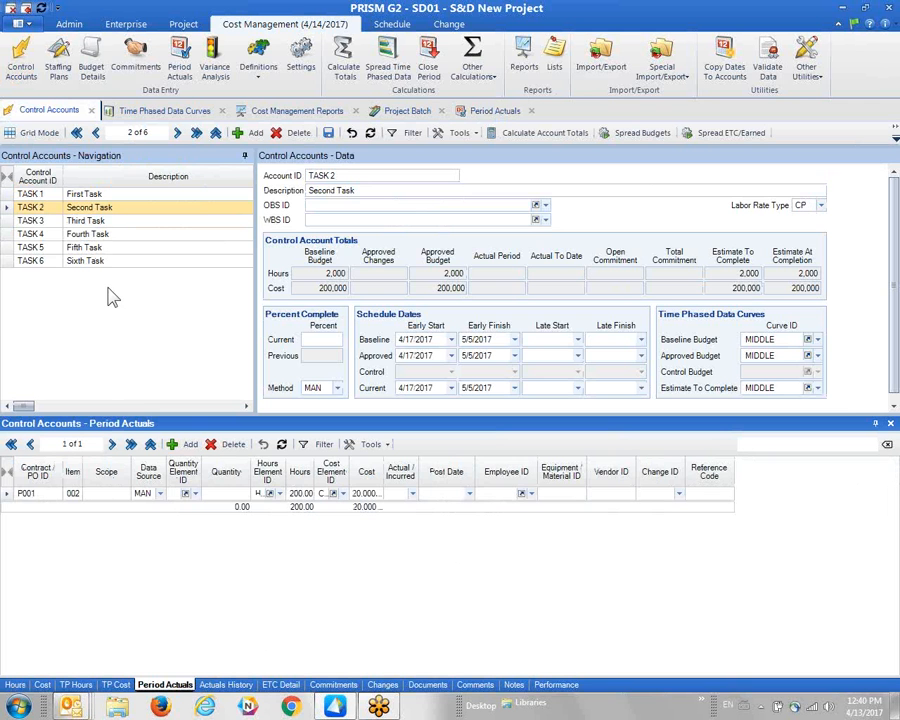
- Add commitment records for the TASK 2 and TASK 3 control accounts
{"action": "left_click", "coordinate": [138, 50]}
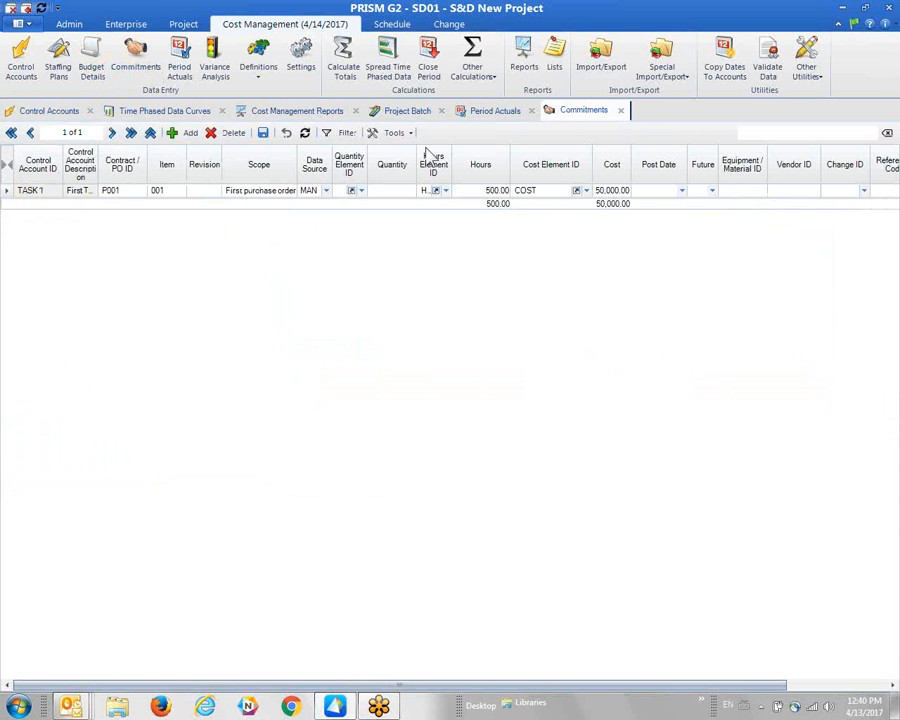
{"action": "left_click", "coordinate": [186, 133]}
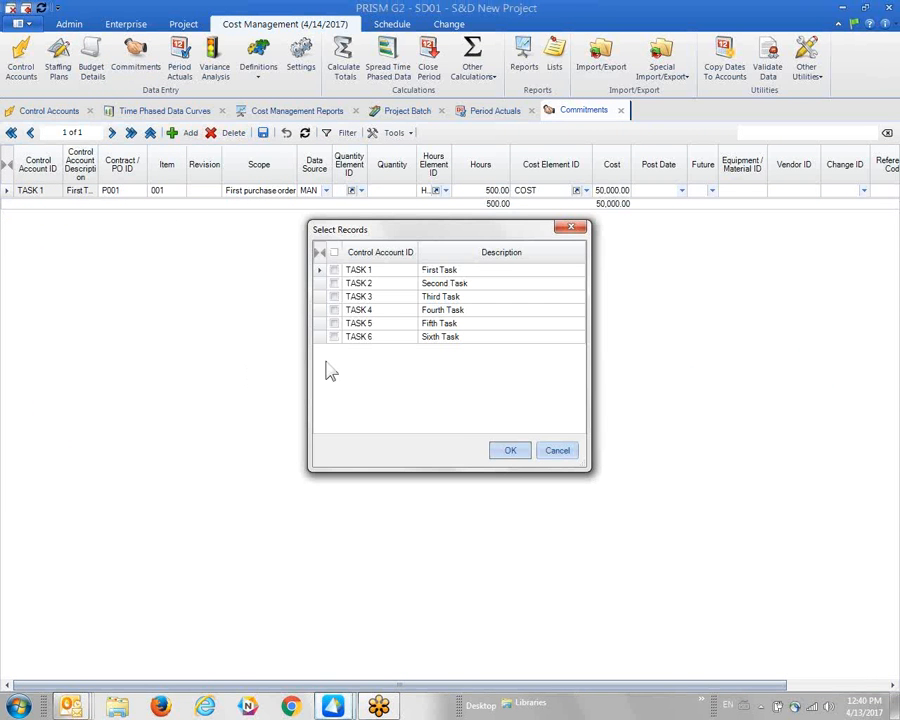
{"action": "left_click", "coordinate": [334, 283]}
{"action": "left_click", "coordinate": [334, 297]}
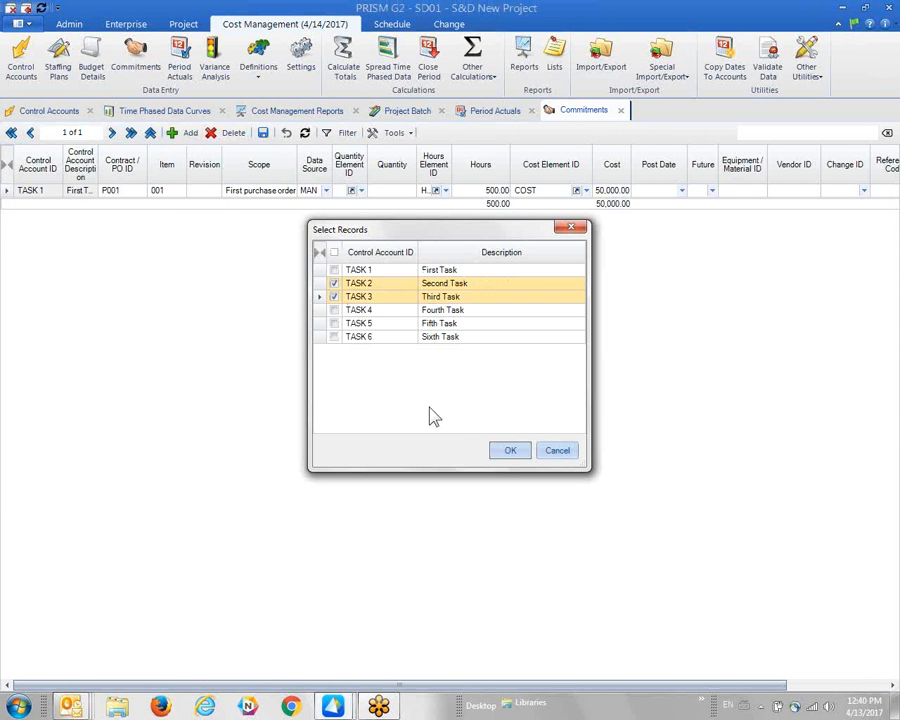
{"action": "left_click", "coordinate": [520, 455]}
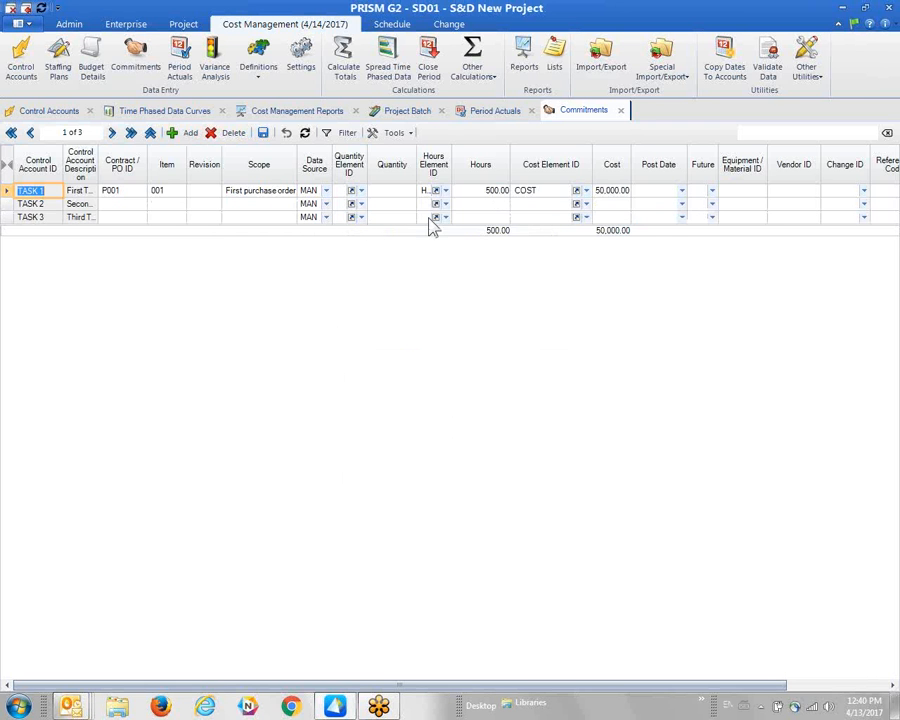
- Enter 600 hours for the TASK 2 commitment and 700 hours for the TASK 3 commitment
{"action": "left_click", "coordinate": [493, 218]}
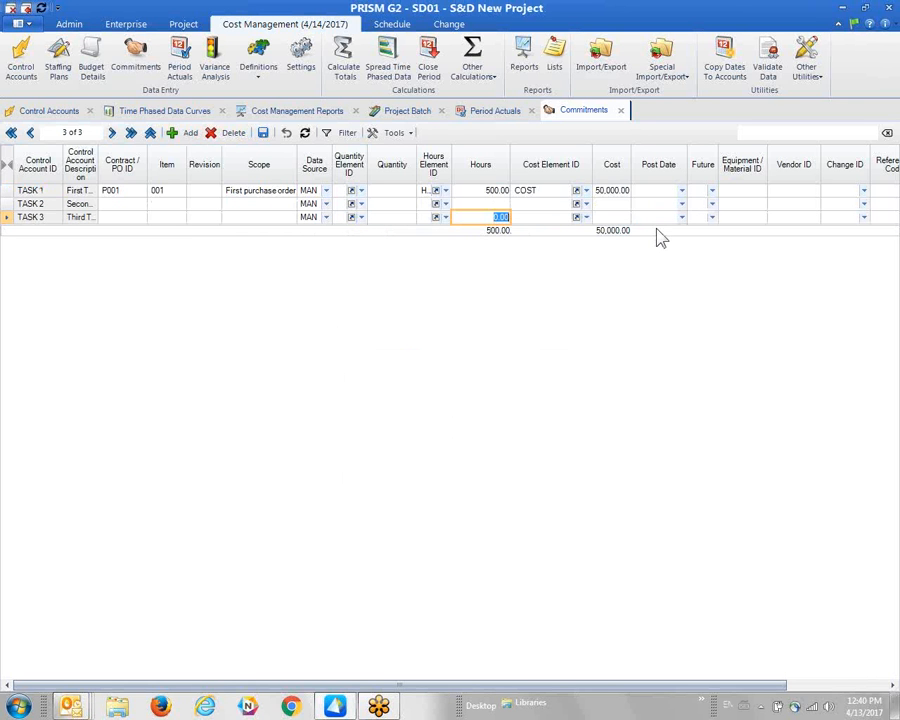
{"action": "left_click", "coordinate": [494, 202]}
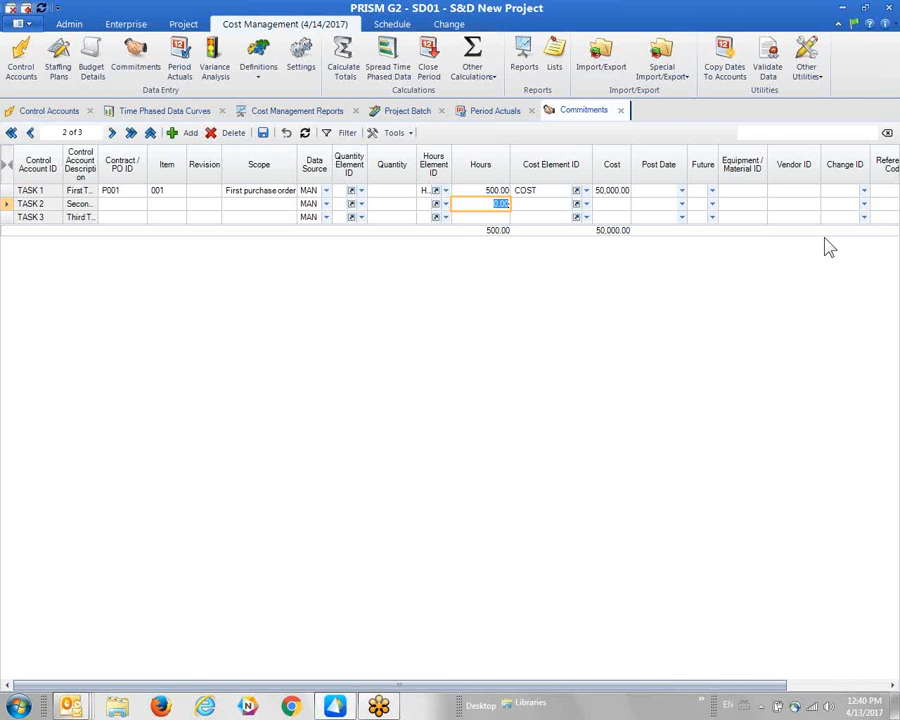
{"action": "type", "text": "600"}
{"action": "key", "text": "Return"}
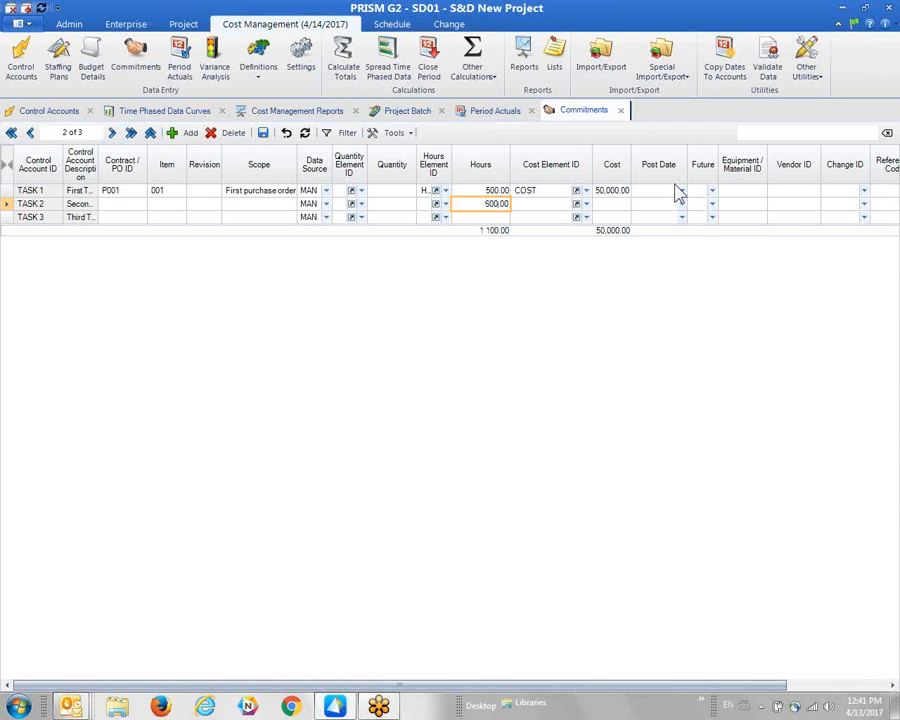
{"action": "left_click", "coordinate": [493, 217]}
{"action": "type", "text": "700"}
{"action": "key", "text": "Tab"}
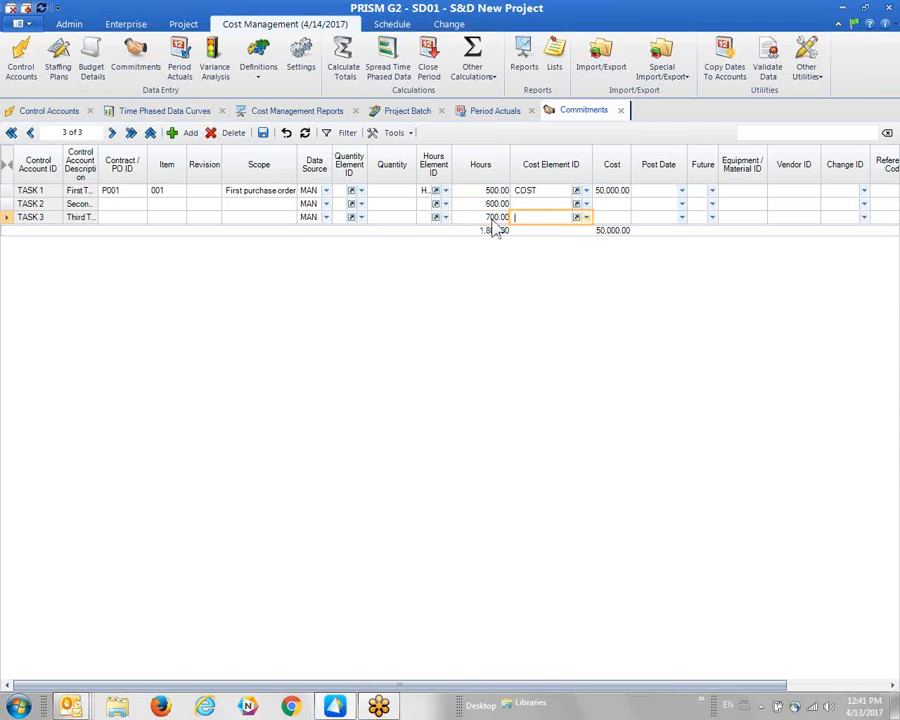
- Enter a cost of 100,000 for the TASK 2 commitment and 200,000 for the TASK 3 commitment
{"action": "left_click", "coordinate": [614, 203]}
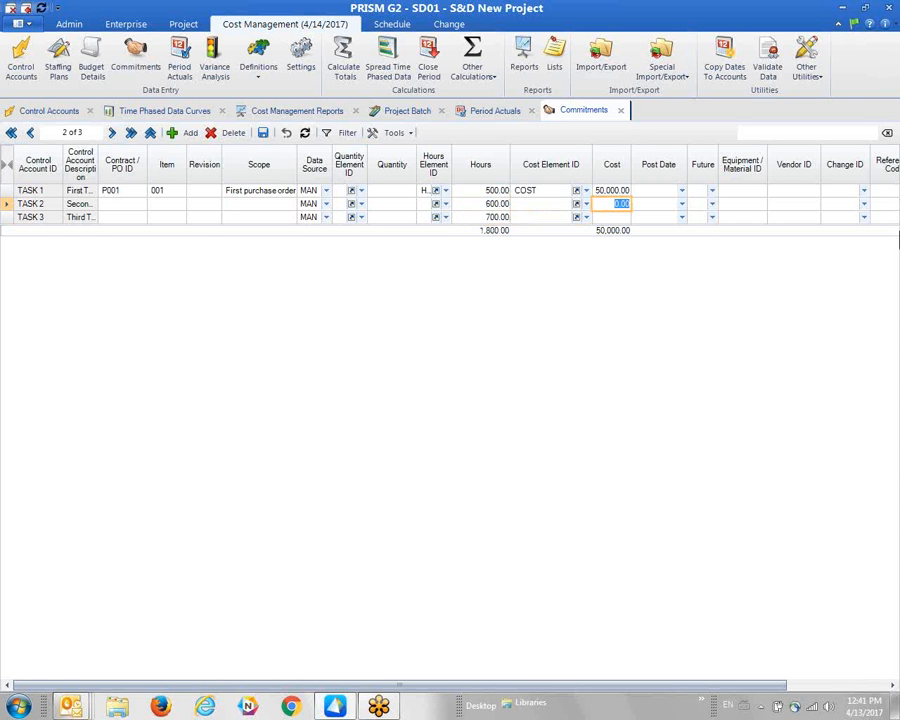
{"action": "type", "text": "100,000"}
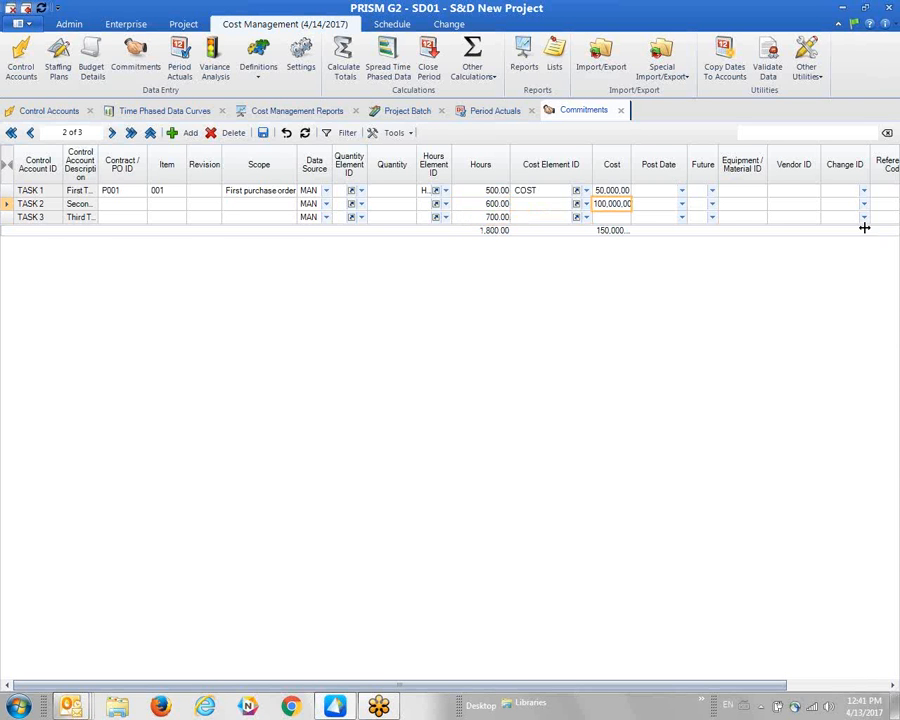
{"action": "left_click", "coordinate": [612, 217]}
{"action": "type", "text": "200,"}
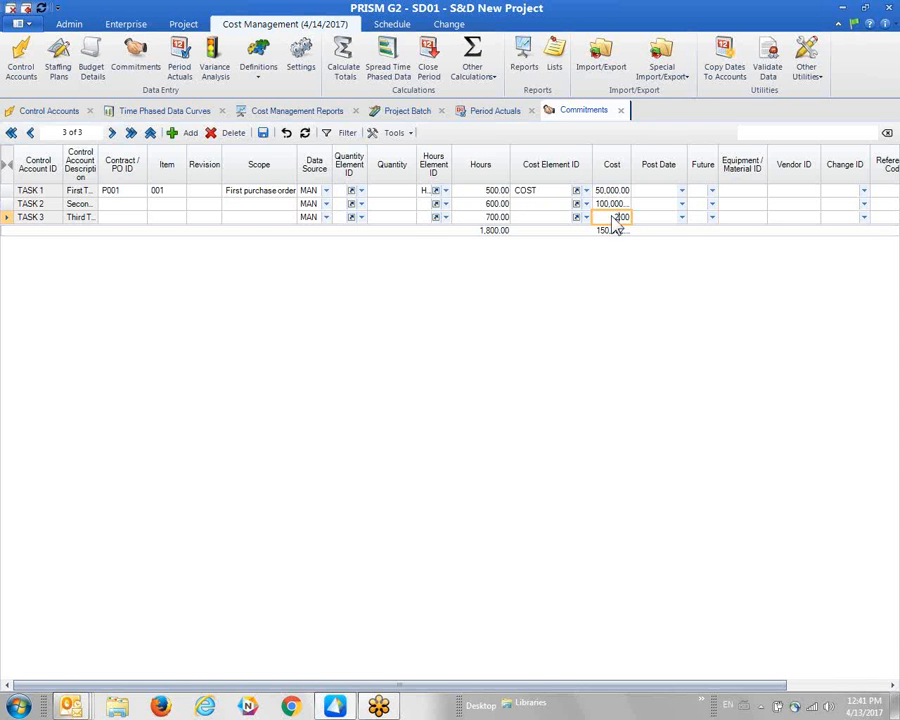
{"action": "type", "text": "000"}
{"action": "key", "text": "Tab"}
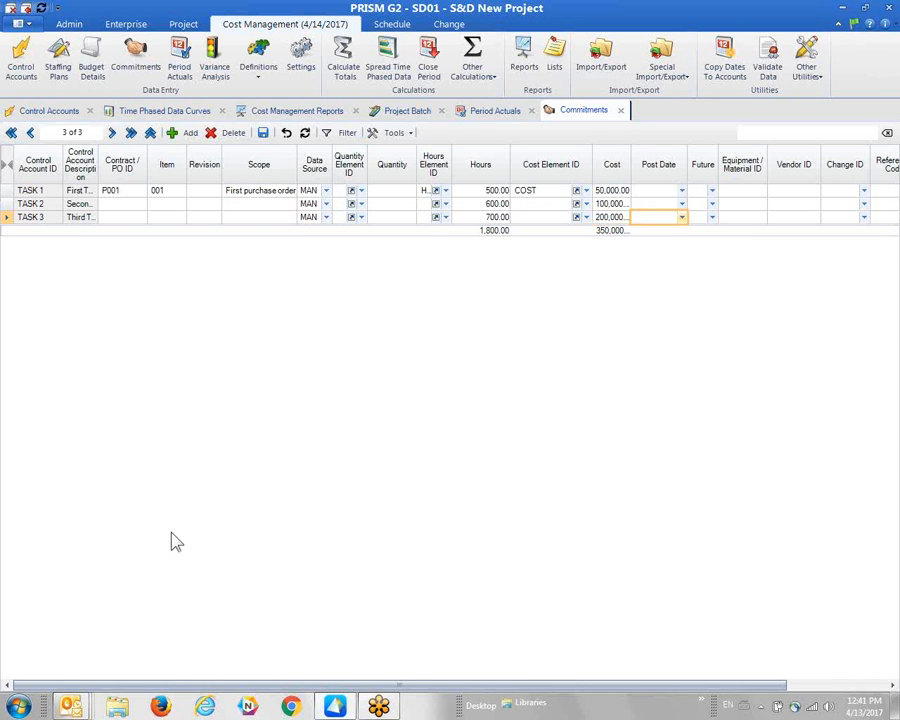
- Check the commitments of TASK 2 and TASK 3 in the control accounts
{"action": "left_click", "coordinate": [55, 113]}
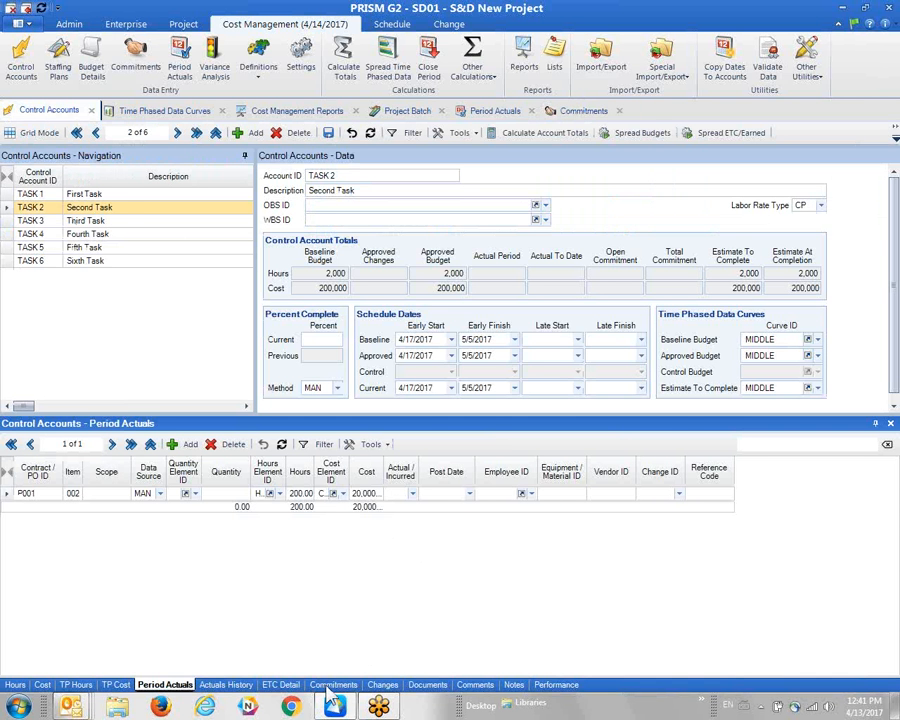
{"action": "left_click", "coordinate": [333, 685]}
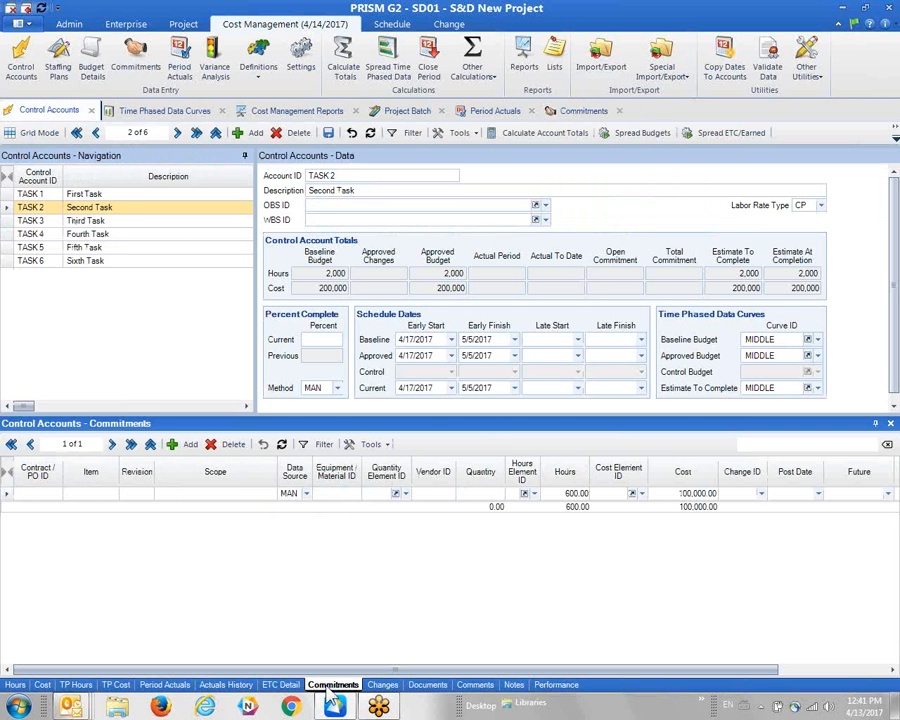
{"action": "left_click", "coordinate": [52, 221]}
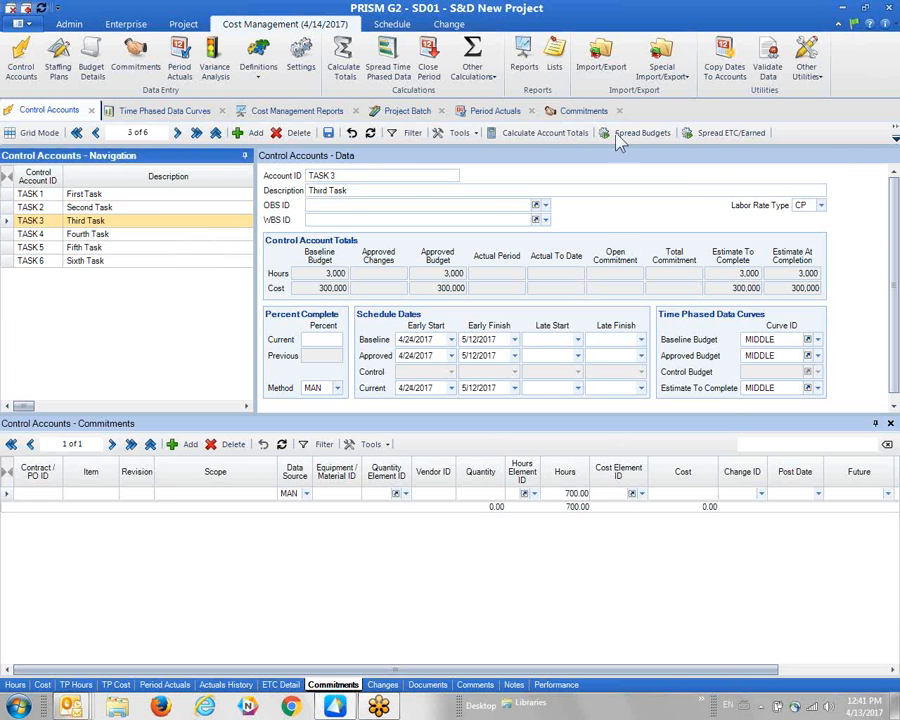
- Assign hours element HRS to the TASK 1, TASK 2 and TASK 3 commitments
{"action": "left_click", "coordinate": [586, 111]}
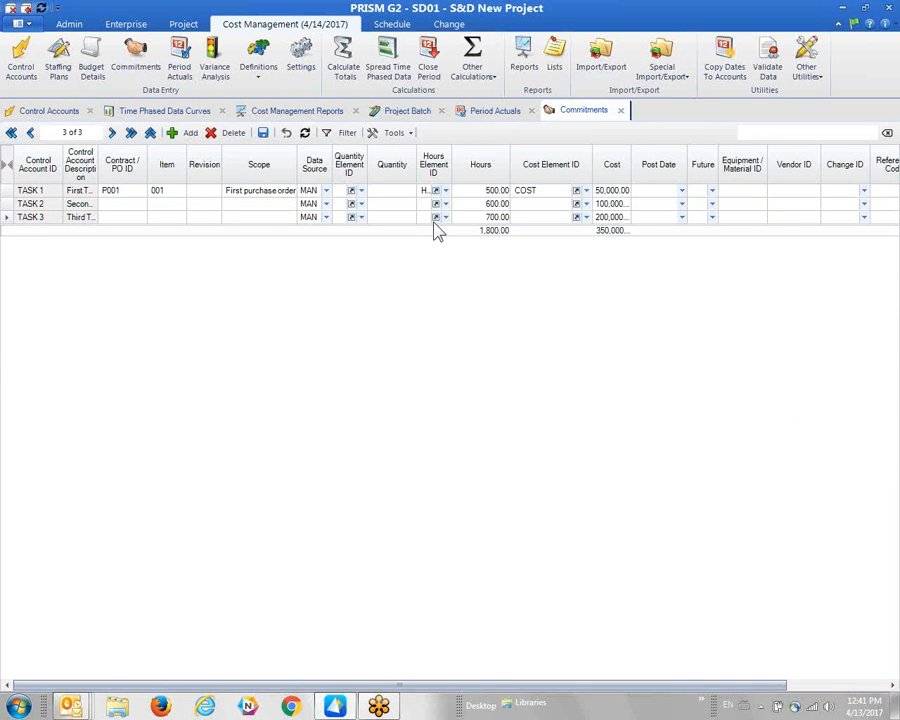
{"action": "left_click", "coordinate": [446, 191]}
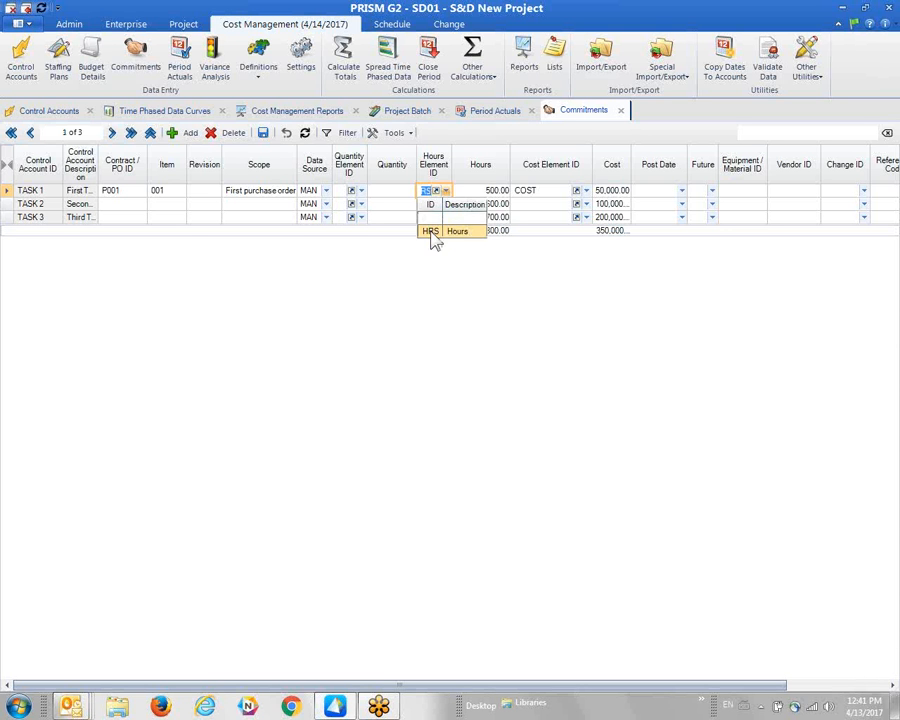
{"action": "left_click", "coordinate": [432, 232]}
{"action": "left_click", "coordinate": [446, 204]}
{"action": "left_click", "coordinate": [441, 243]}
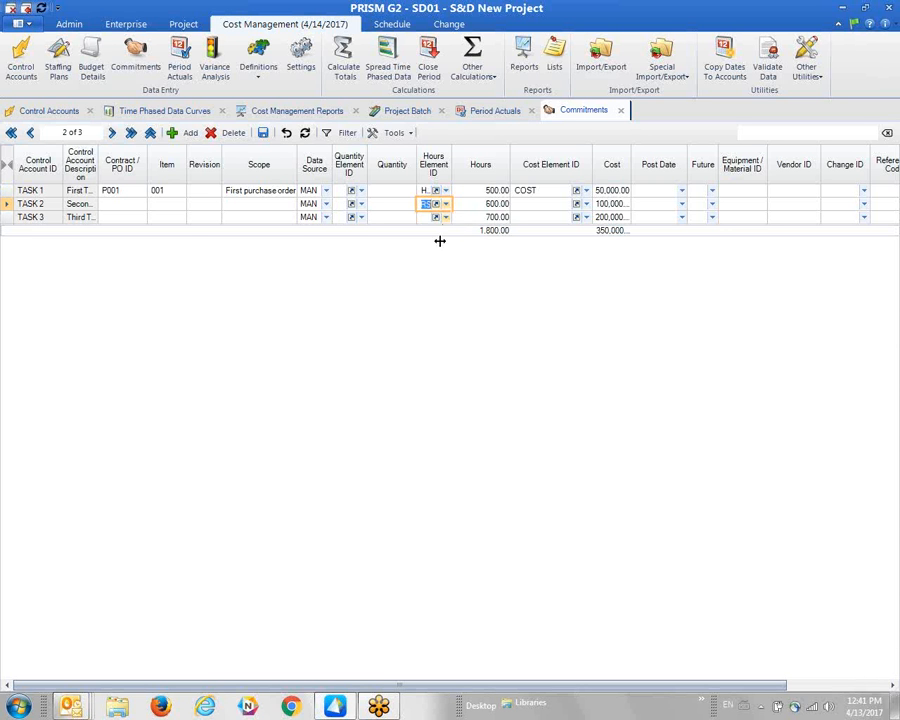
{"action": "left_click", "coordinate": [446, 217]}
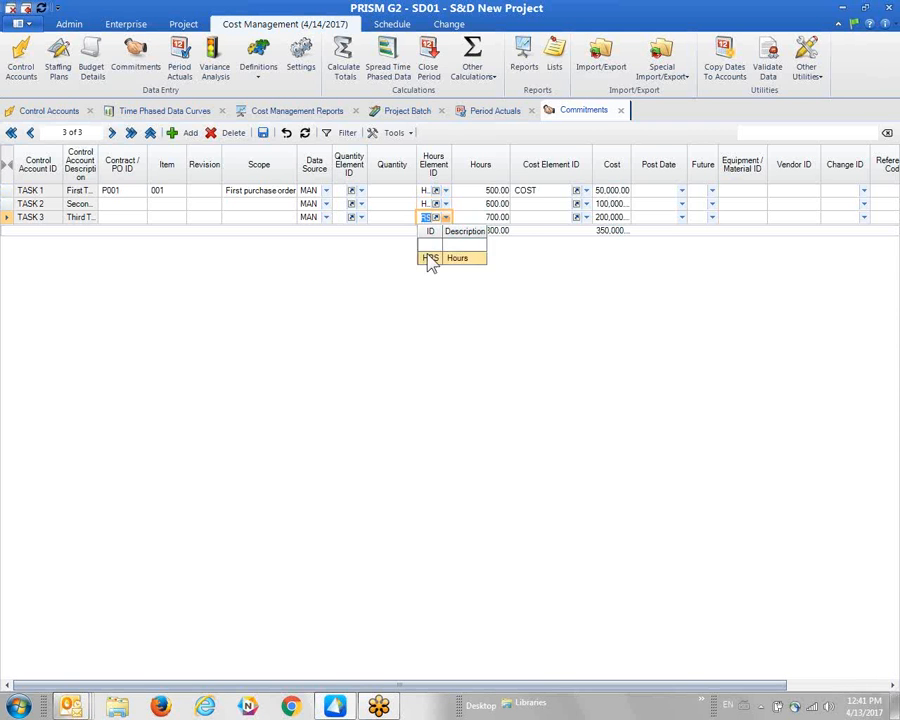
{"action": "left_click", "coordinate": [431, 257]}
- Assign cost element COST to the TASK 2 and TASK 3 commitments
{"action": "left_click", "coordinate": [586, 204]}
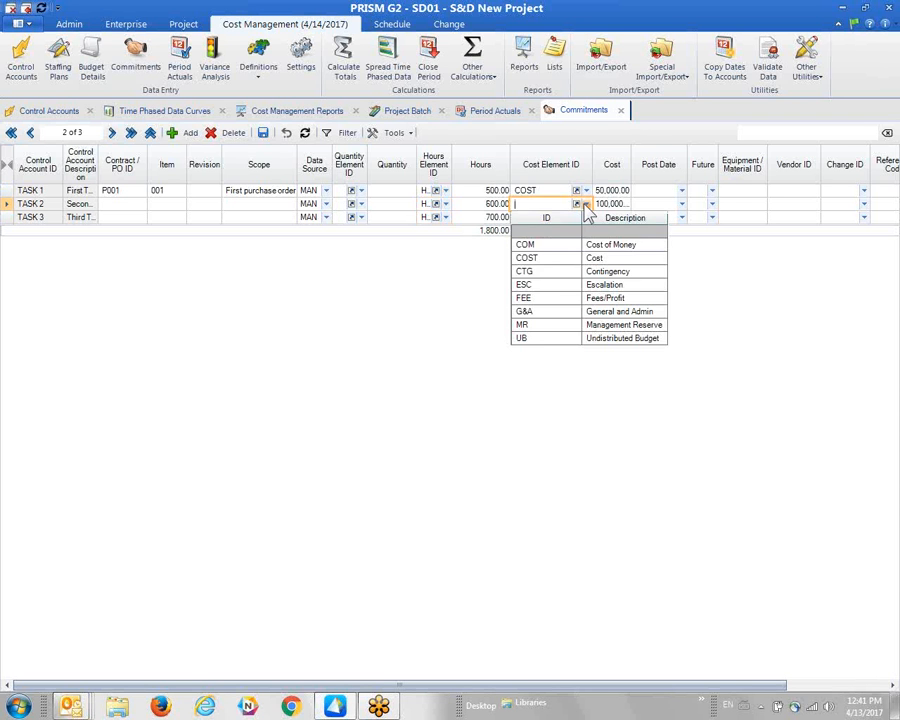
{"action": "left_click", "coordinate": [556, 256]}
{"action": "left_click", "coordinate": [586, 218]}
{"action": "left_click", "coordinate": [587, 219]}
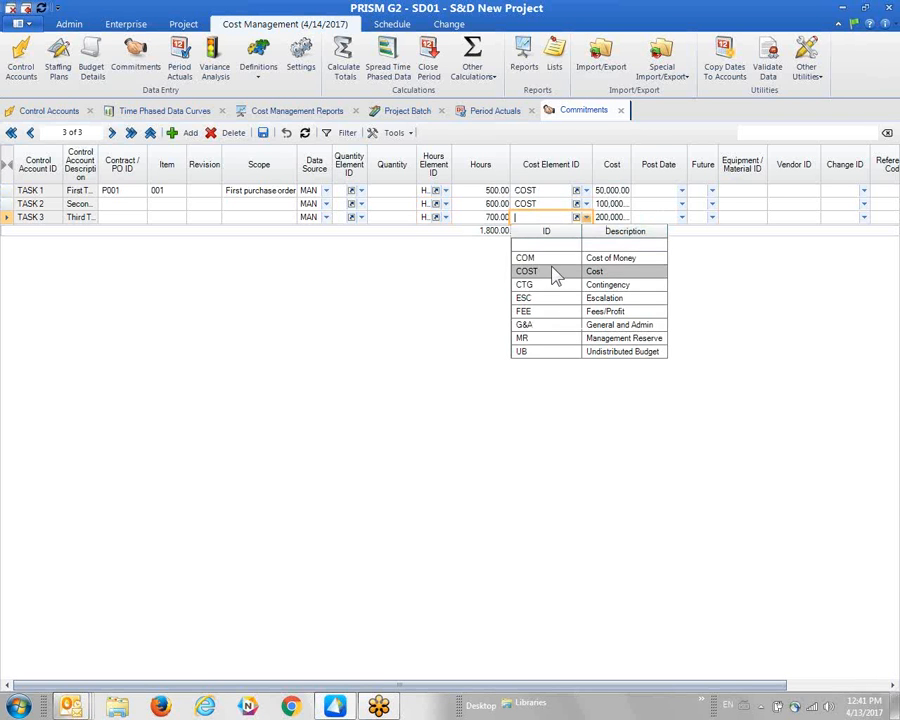
{"action": "left_click", "coordinate": [554, 278]}
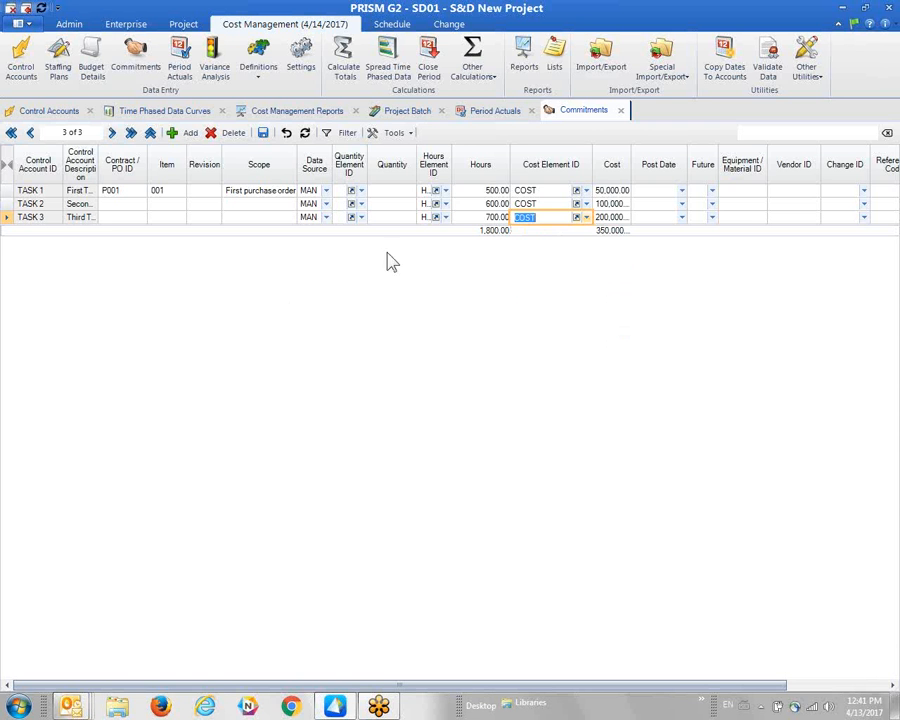
{"action": "left_click", "coordinate": [113, 205]}
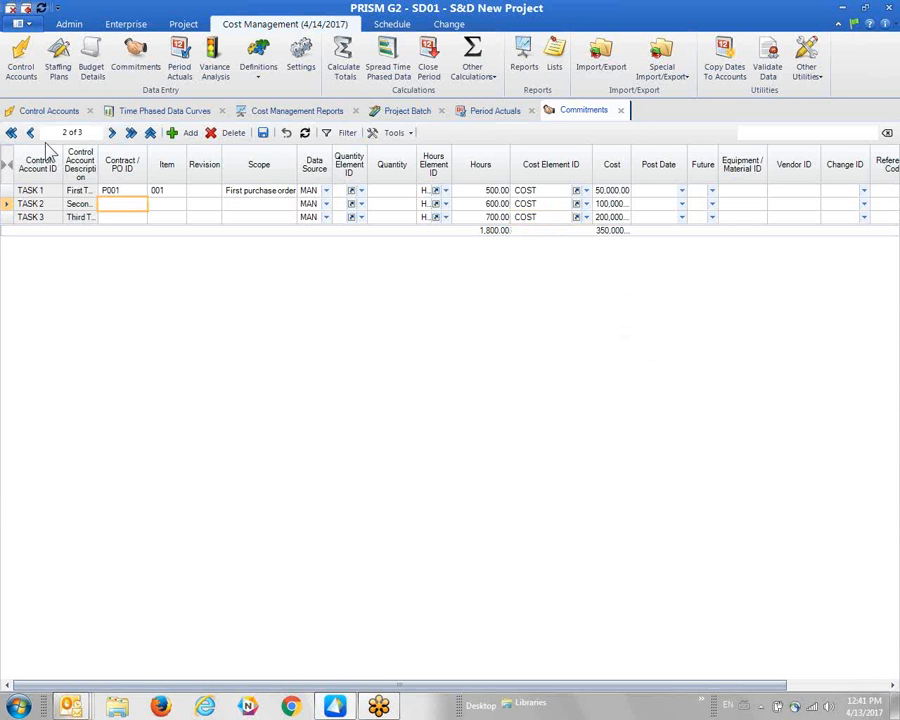
- Calculate the actual totals, commitment totals, and progress and time phased data for the control accounts, and review TASK 2
{"action": "left_click", "coordinate": [40, 111]}
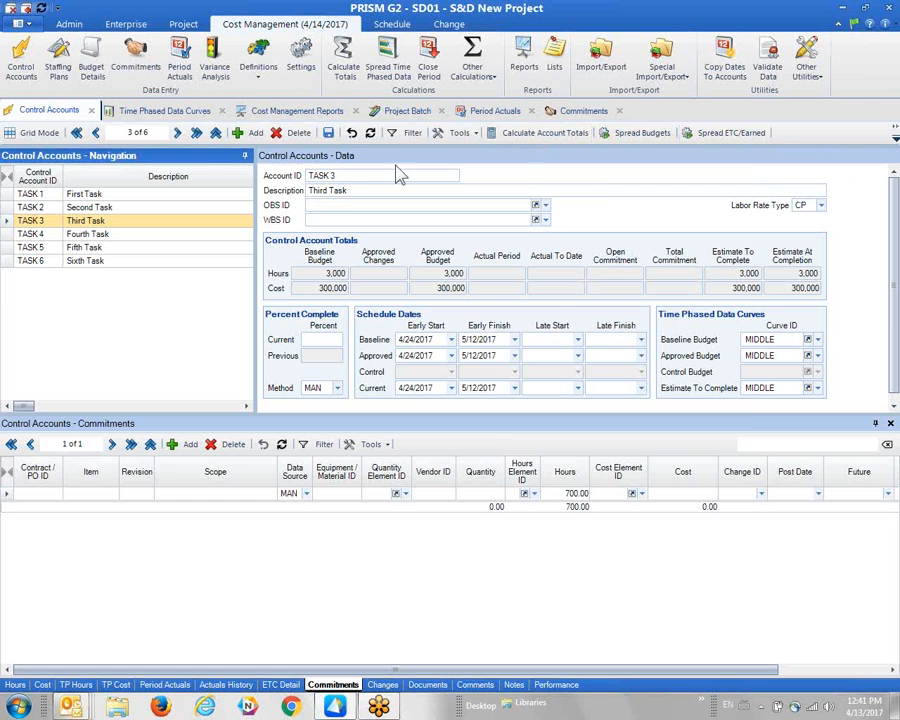
{"action": "left_click", "coordinate": [344, 80]}
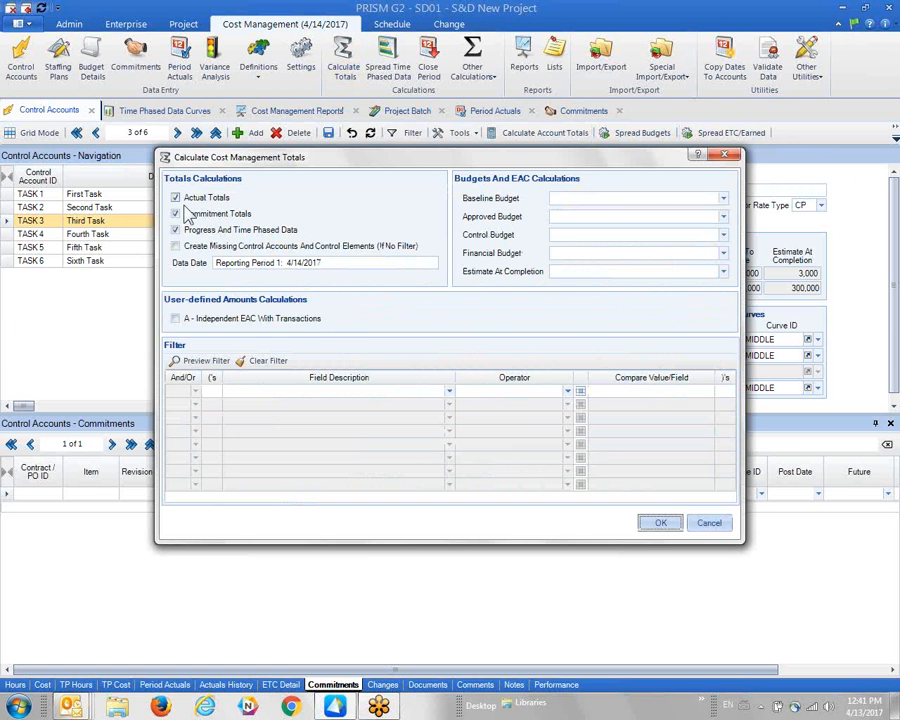
{"action": "left_click", "coordinate": [658, 522]}
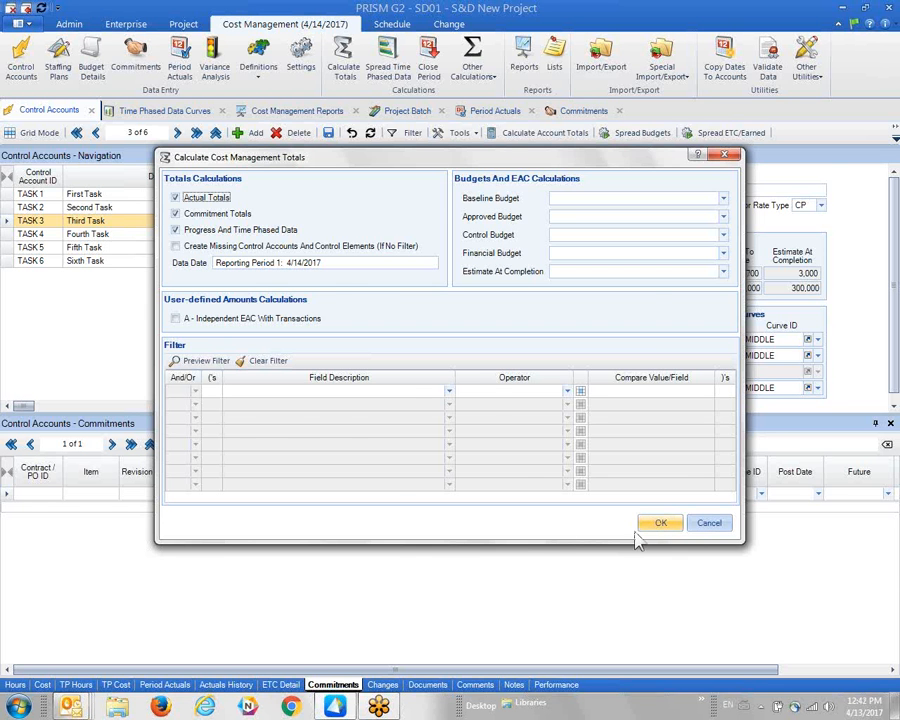
{"action": "key", "text": "Escape"}
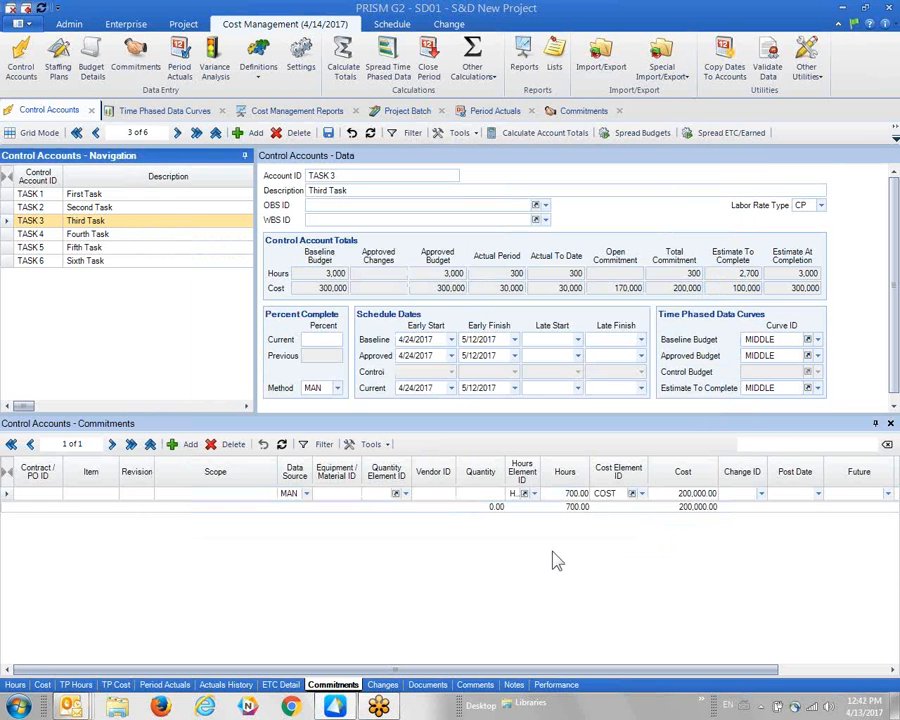
{"action": "left_click", "coordinate": [54, 208]}
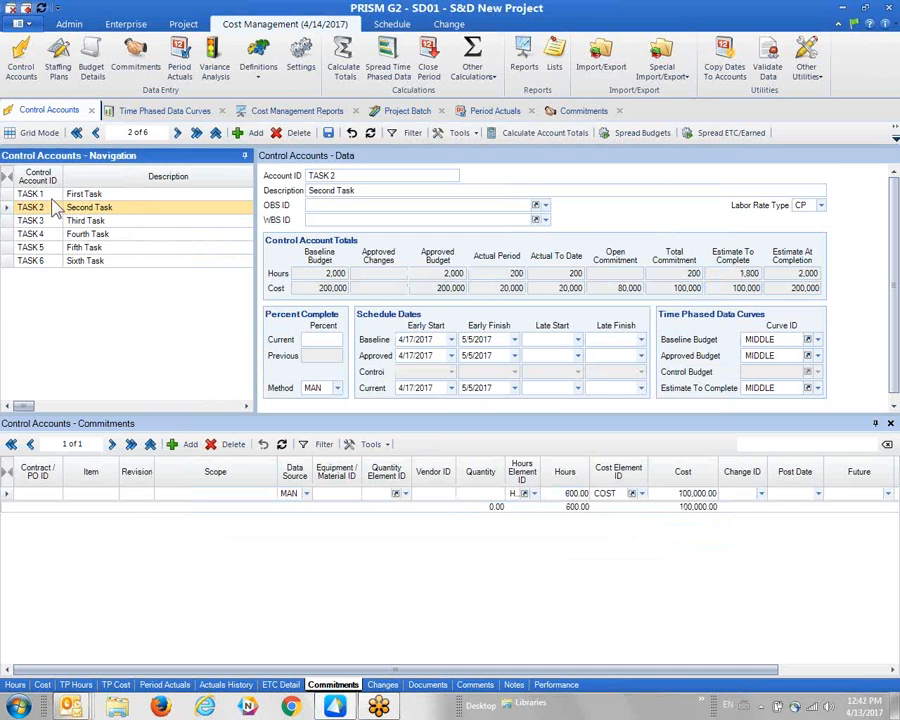
- Set the current early finish to 4/28/2017 for TASK 1 and 5/19/2017 for TASK 2
{"action": "left_click", "coordinate": [54, 195]}
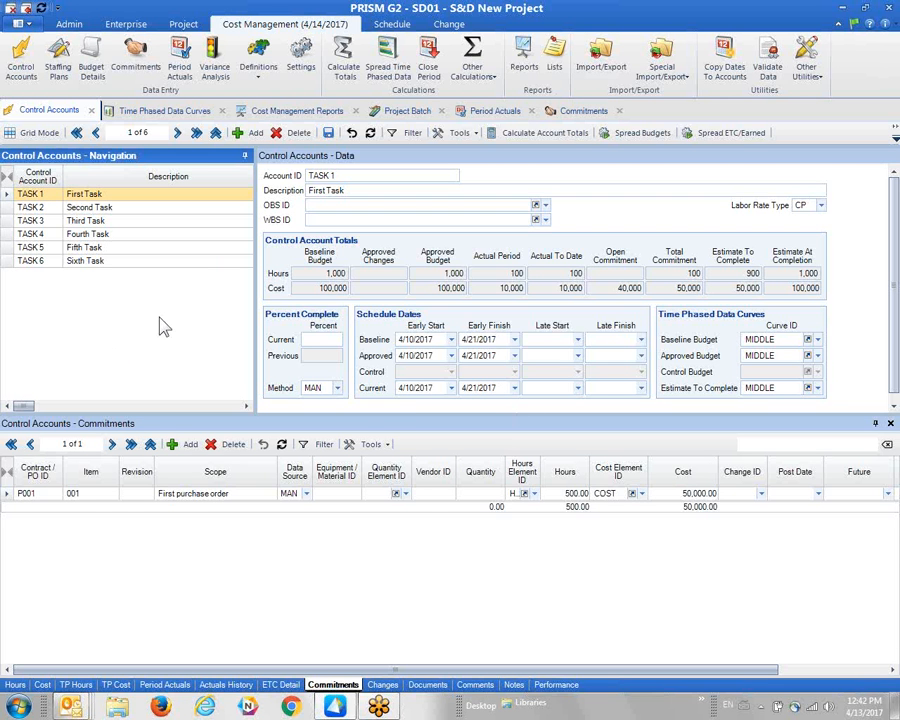
{"action": "left_click", "coordinate": [514, 388]}
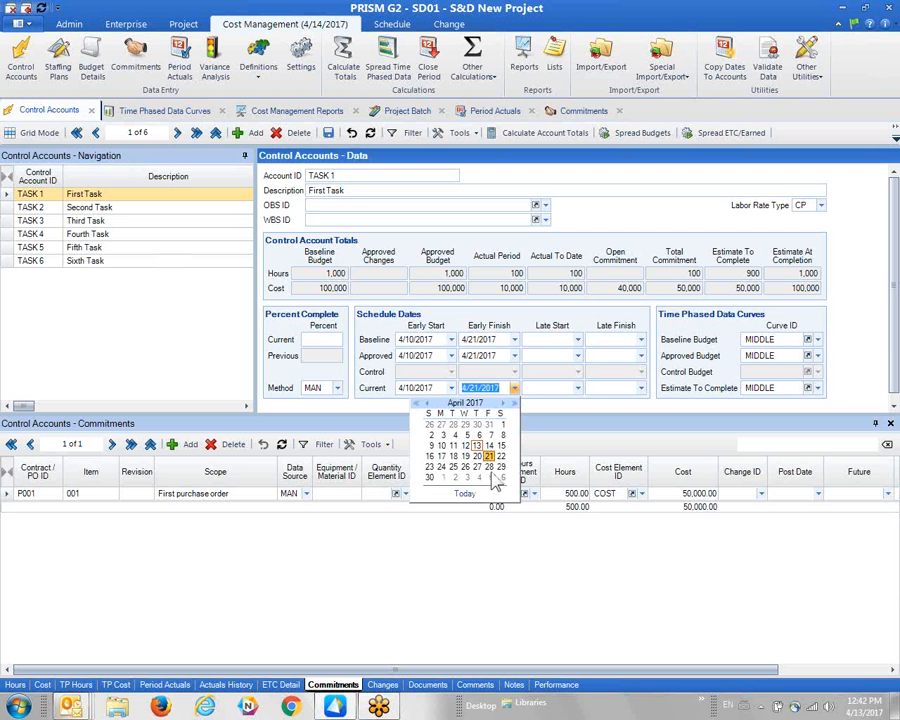
{"action": "left_click", "coordinate": [489, 466]}
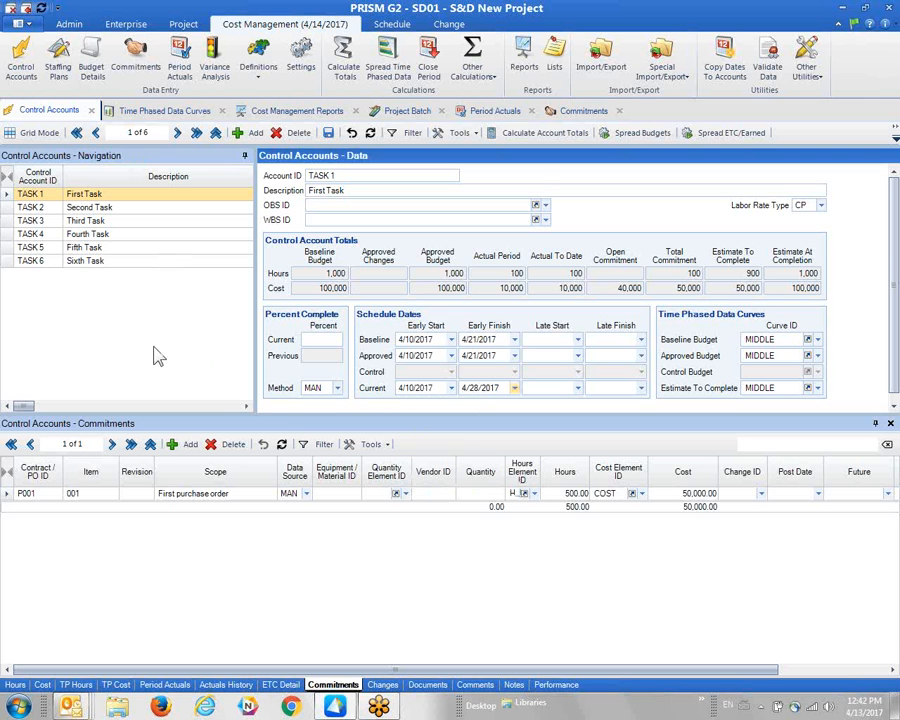
{"action": "left_click", "coordinate": [125, 208]}
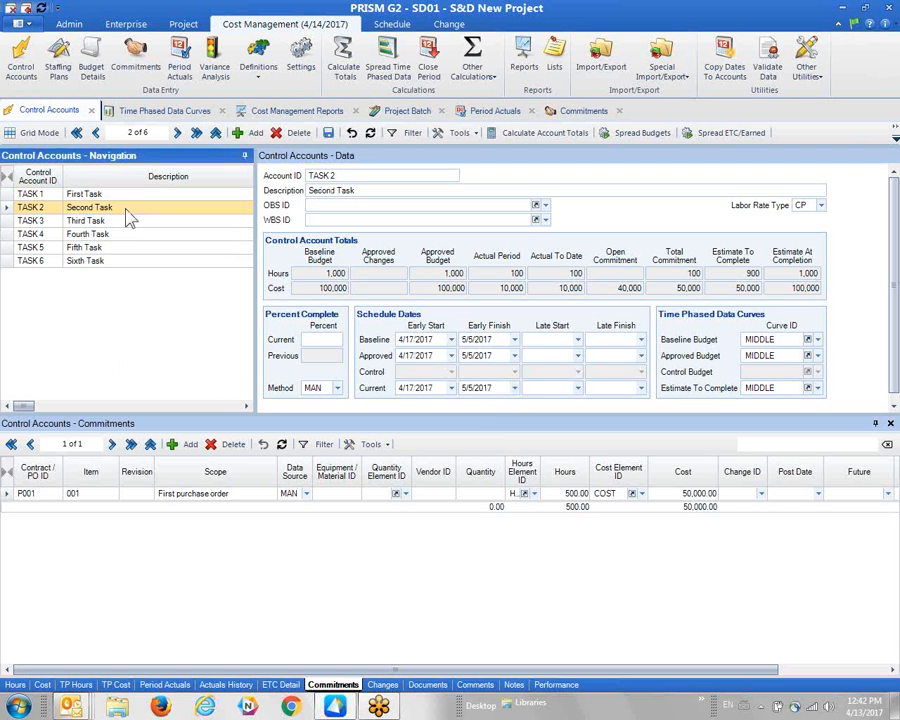
{"action": "left_click", "coordinate": [513, 388]}
{"action": "left_click", "coordinate": [490, 446]}
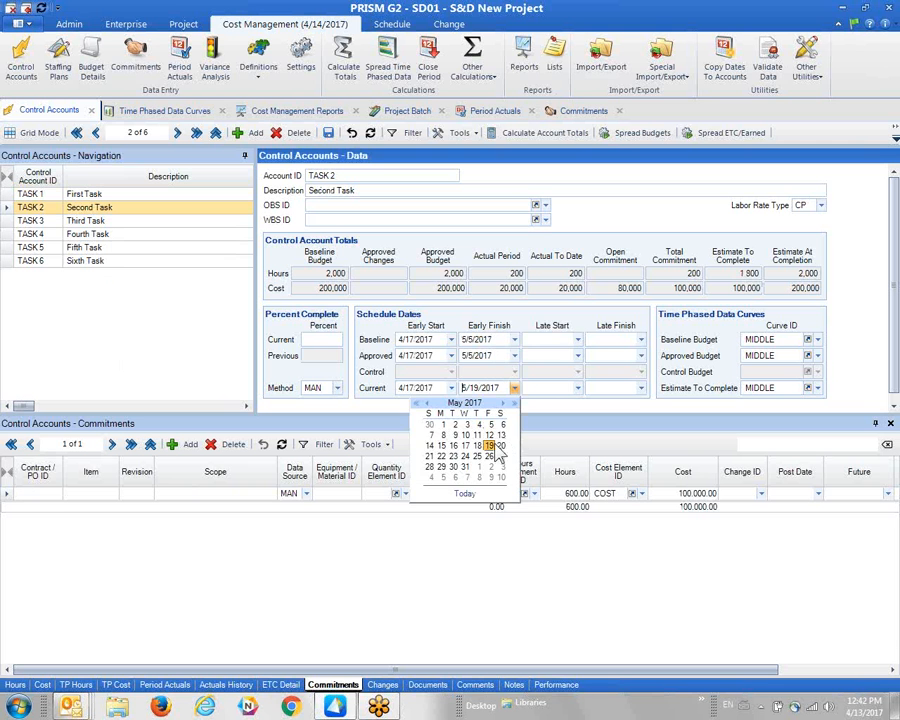
{"action": "left_click", "coordinate": [117, 226]}
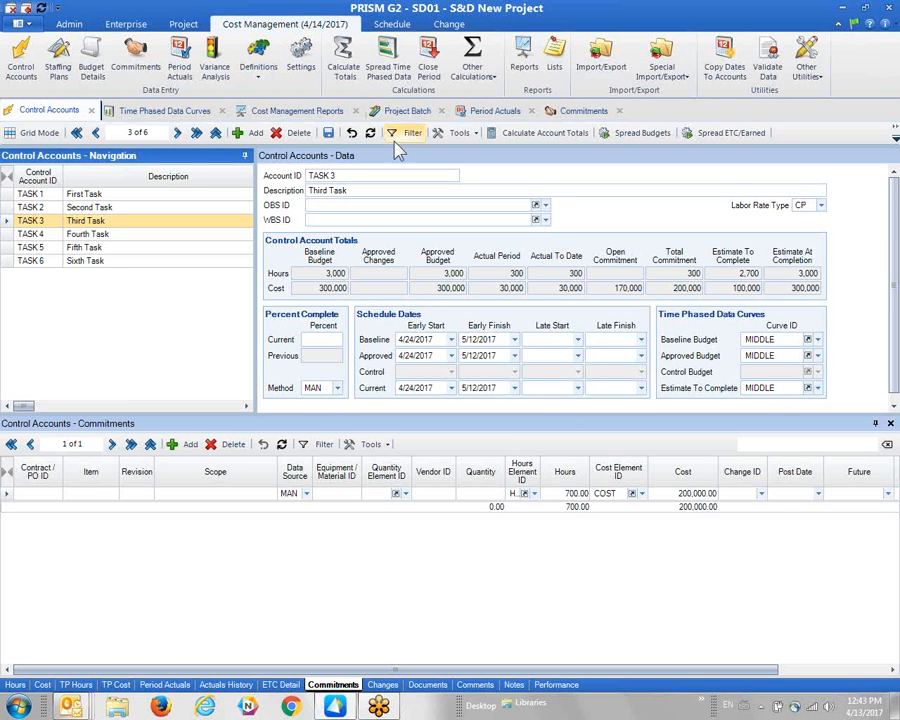
- Spread the time phased data for Actual/ETC only, with no filter
{"action": "left_click", "coordinate": [388, 62]}
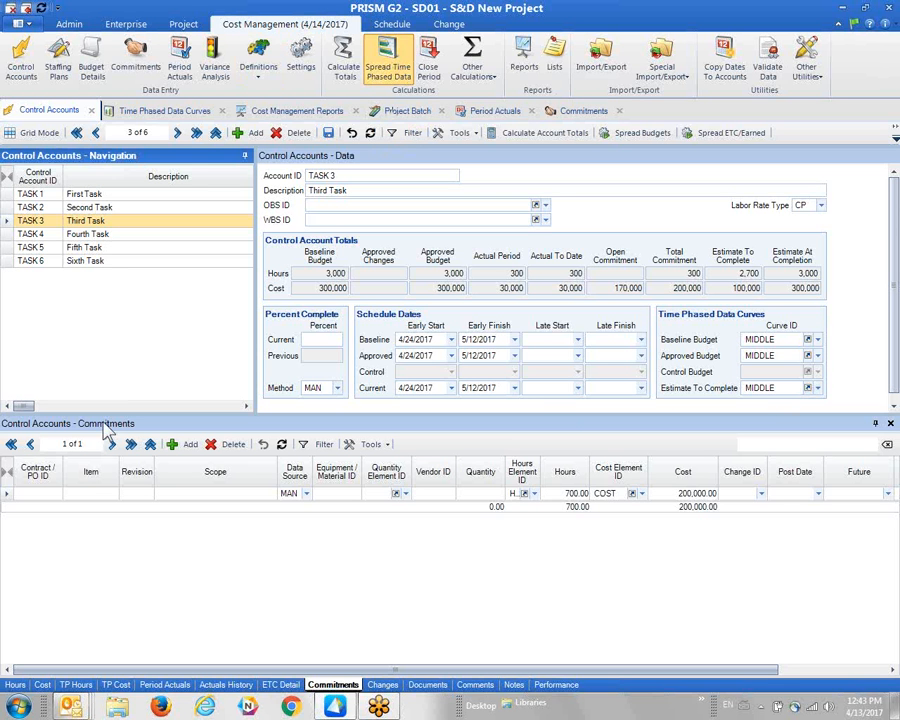
{"action": "left_click", "coordinate": [192, 302]}
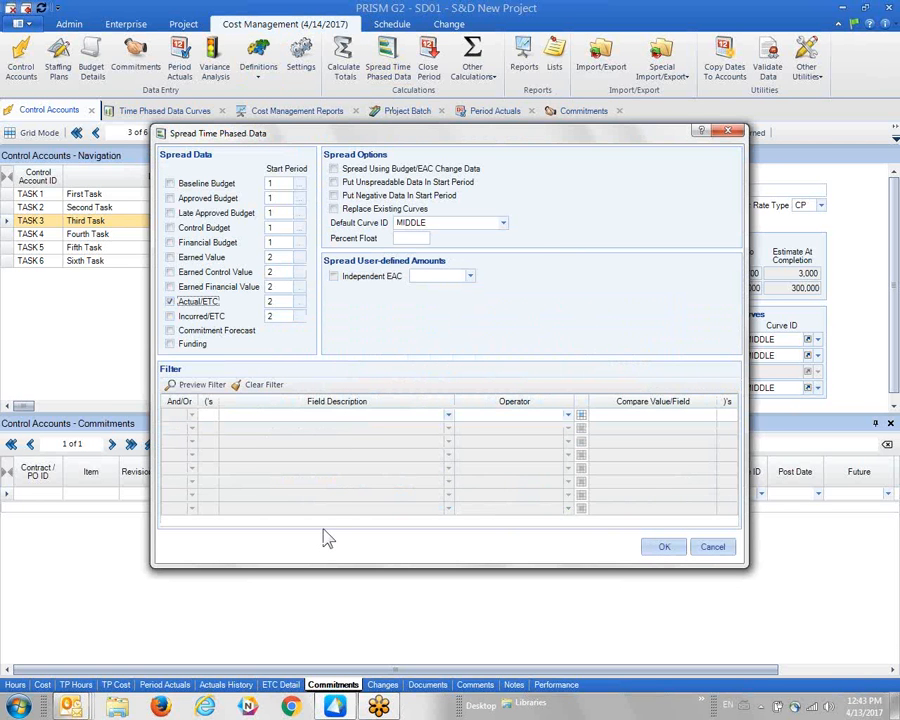
{"action": "left_click", "coordinate": [677, 550]}
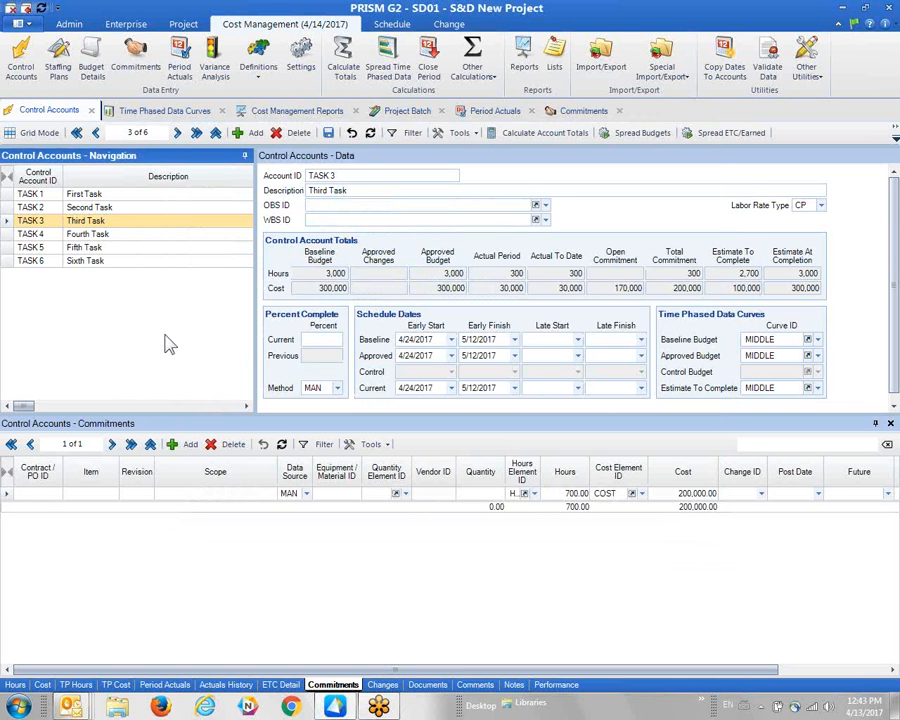
- Run a print preview of the project's SAMPLE REPORTS batch
{"action": "left_click", "coordinate": [183, 24]}
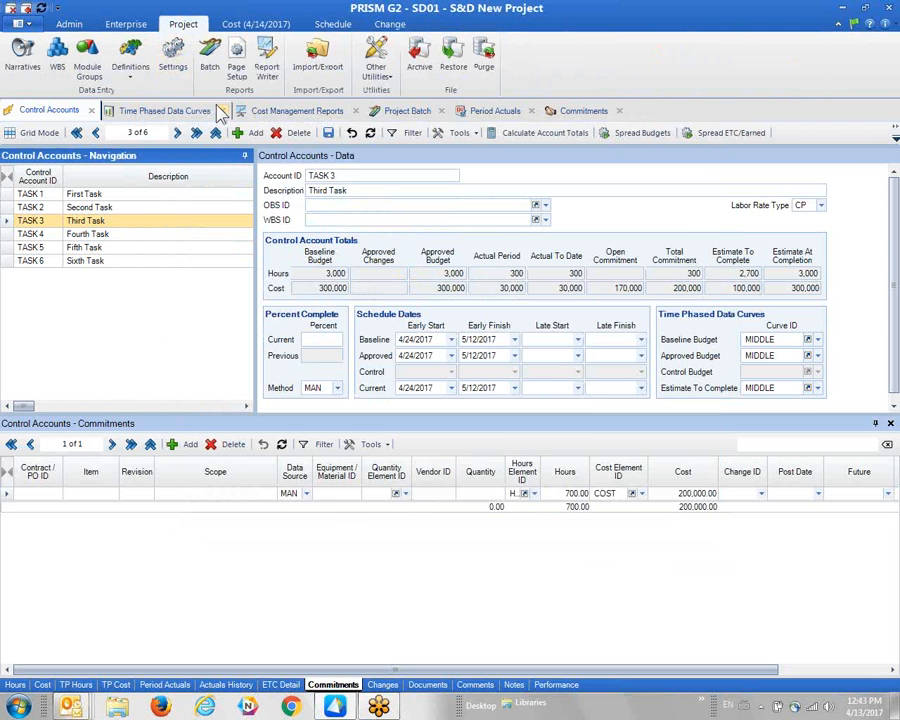
{"action": "left_click", "coordinate": [209, 55]}
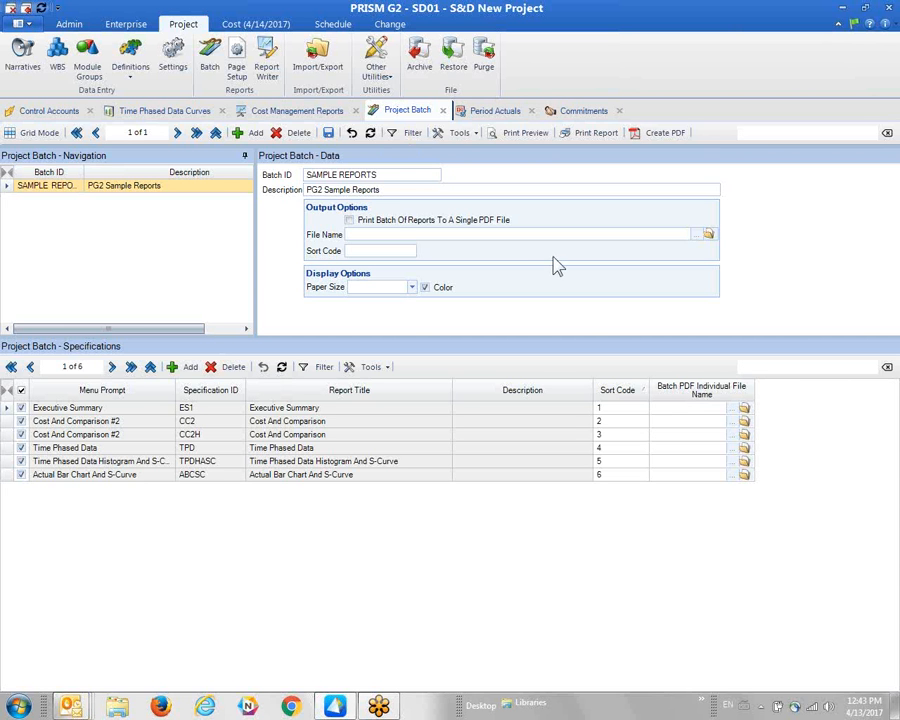
{"action": "left_click", "coordinate": [522, 134]}
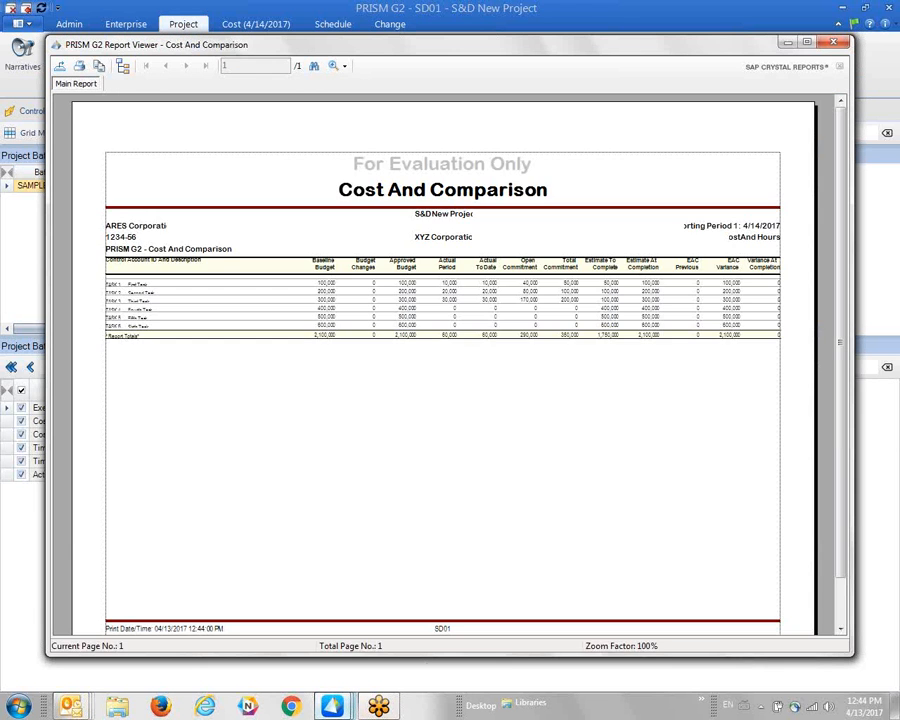
- Review the Actual Bar Chart And S-Curve, the Time Phased Data Histogram And S-Curve, and the Time Phased Data reports
{"action": "mouse_move", "coordinate": [330, 710]}
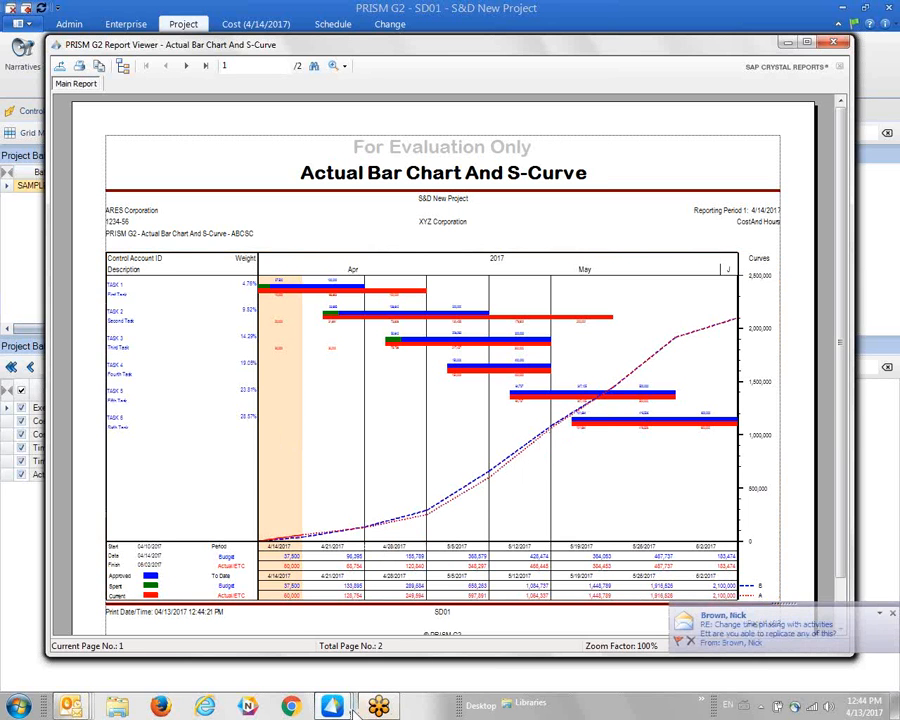
{"action": "left_click", "coordinate": [706, 638]}
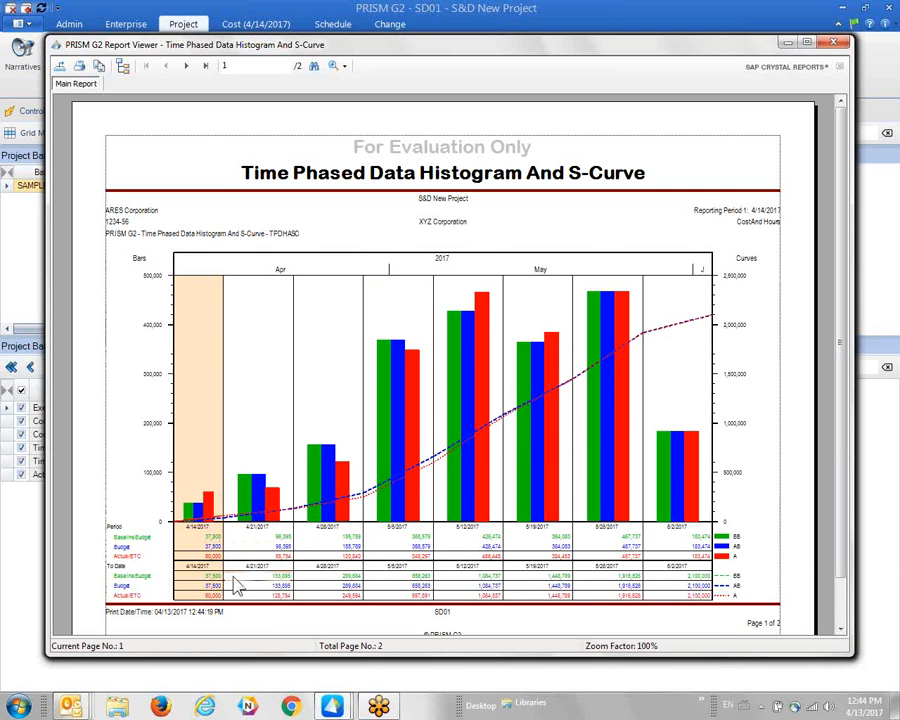
{"action": "mouse_move", "coordinate": [332, 706]}
{"action": "left_click", "coordinate": [509, 640]}
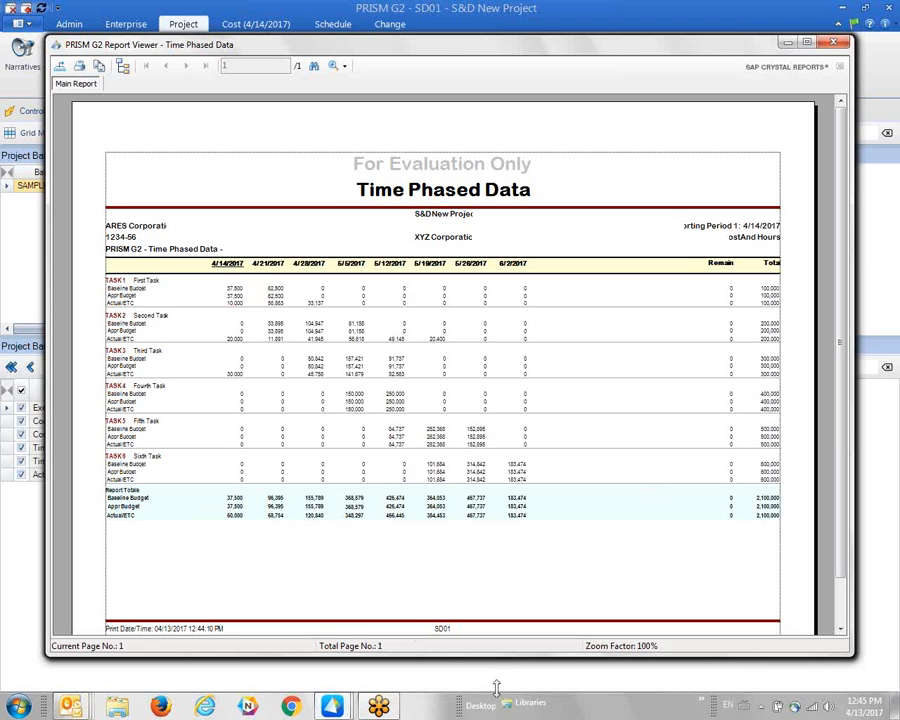
- Examine the Hours And Comparison report at 150% zoom, from baseline budget through estimate at completion
{"action": "mouse_move", "coordinate": [350, 712]}
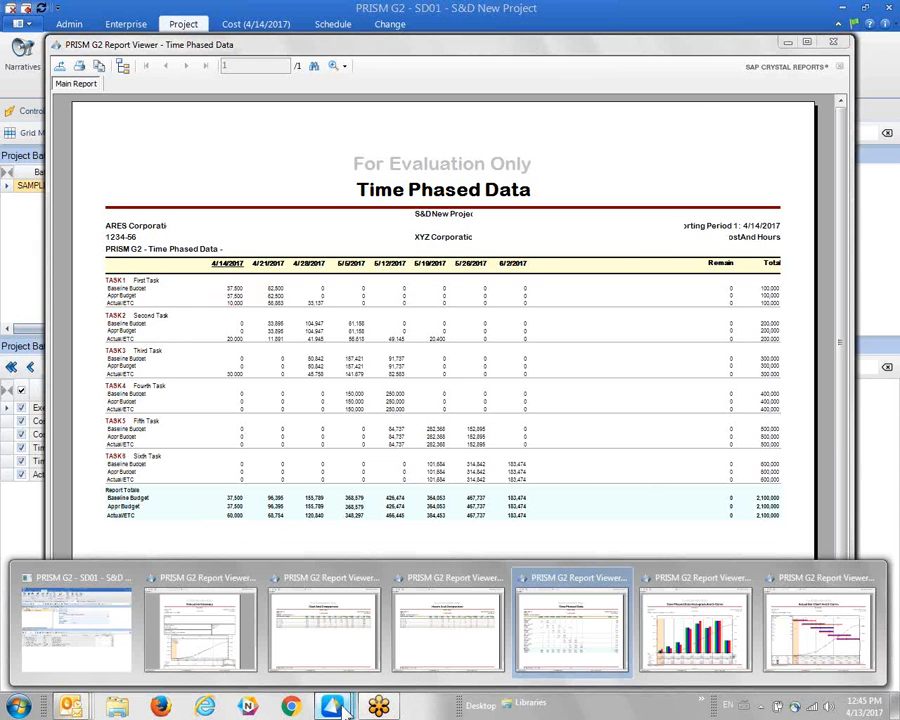
{"action": "left_click", "coordinate": [412, 653]}
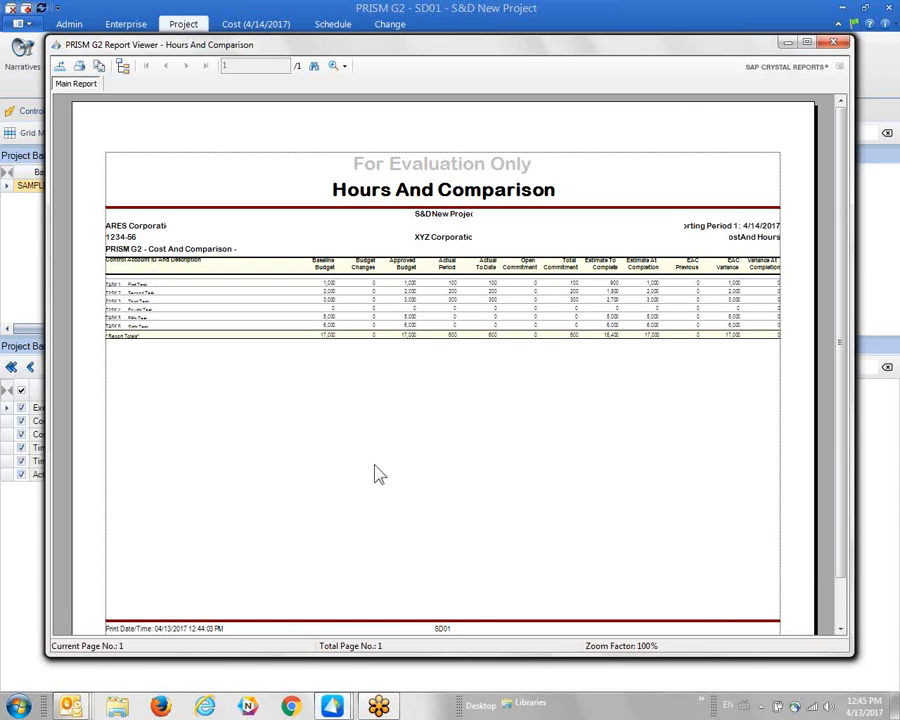
{"action": "left_click", "coordinate": [343, 68]}
{"action": "left_click", "coordinate": [403, 168]}
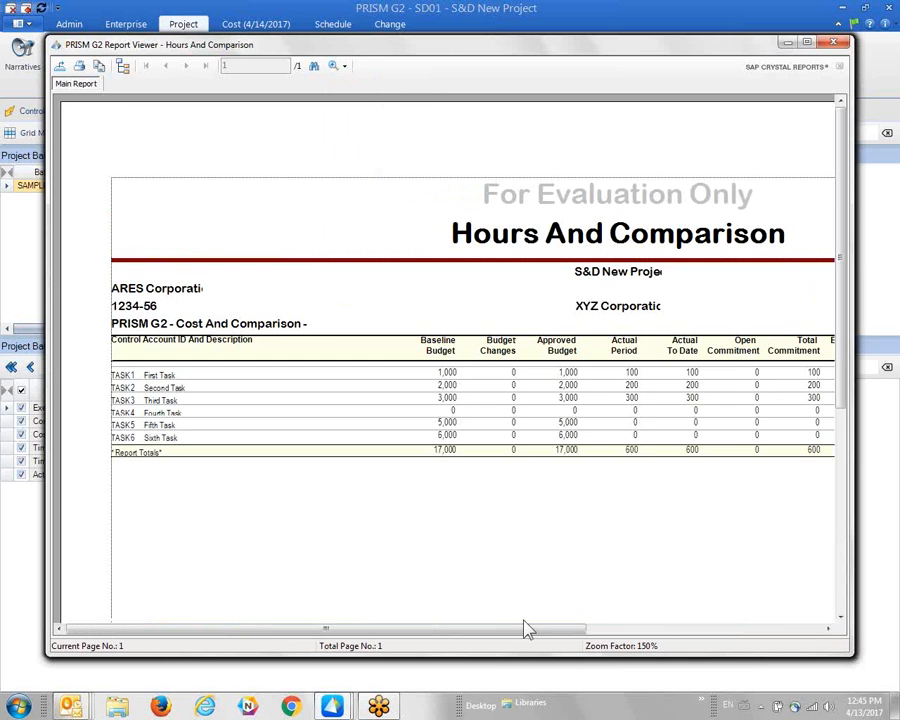
{"action": "left_click_drag", "start_coordinate": [484, 636], "coordinate": [620, 636]}
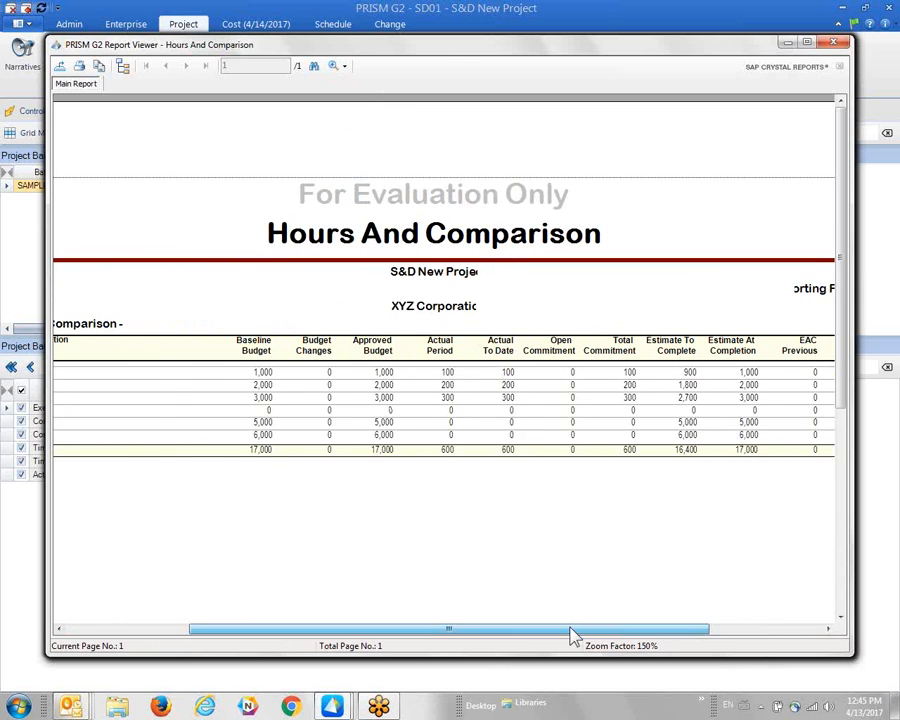
{"action": "left_click_drag", "start_coordinate": [574, 631], "coordinate": [437, 634]}
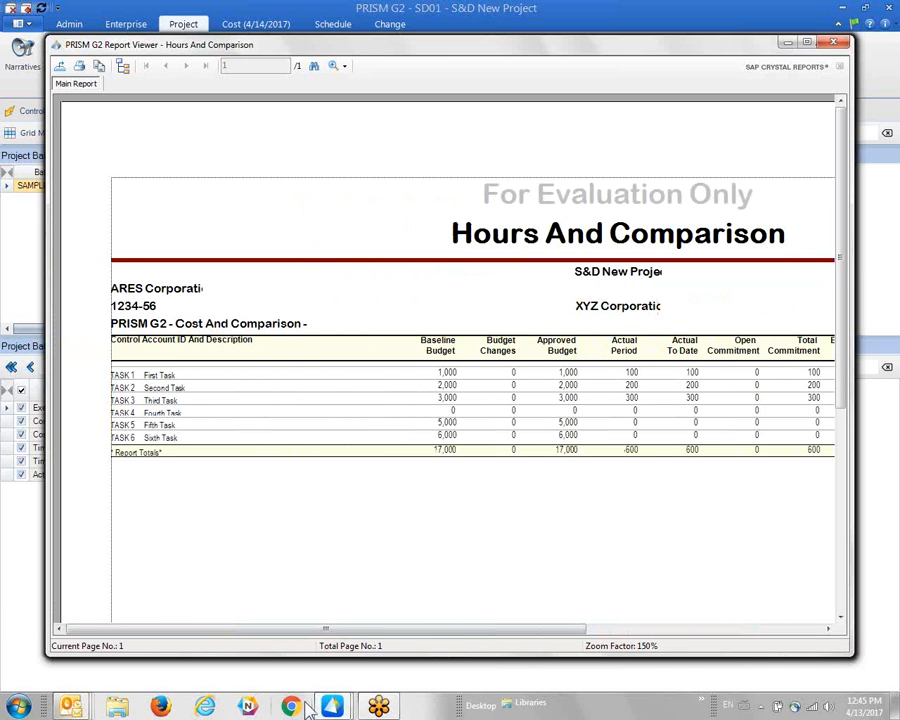
- Examine the budget, actual and commitment columns of the Cost And Comparison report at 150% zoom
{"action": "mouse_move", "coordinate": [331, 704]}
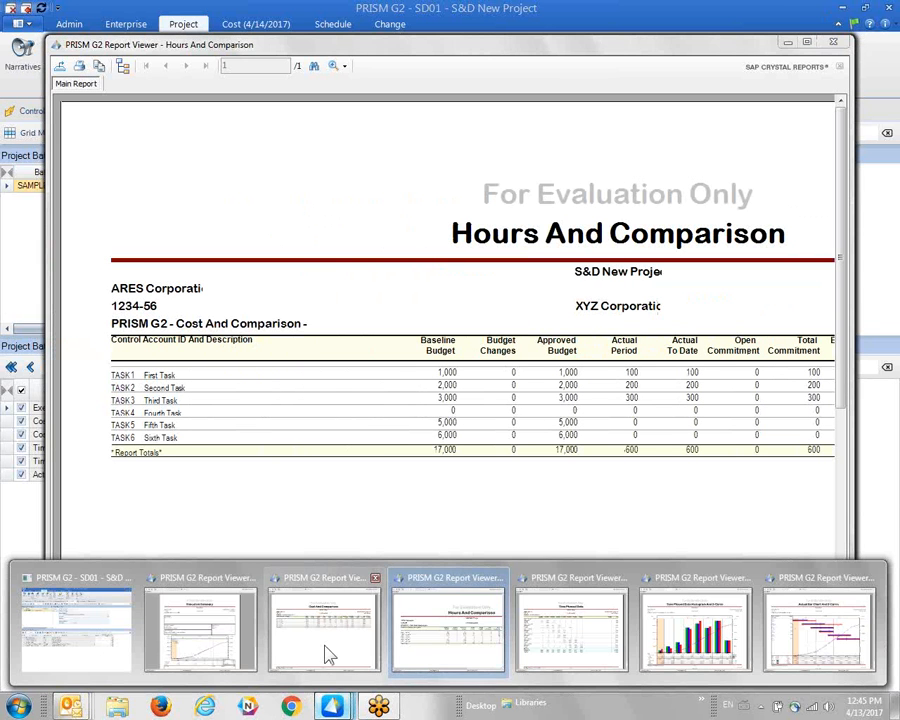
{"action": "left_click", "coordinate": [335, 644]}
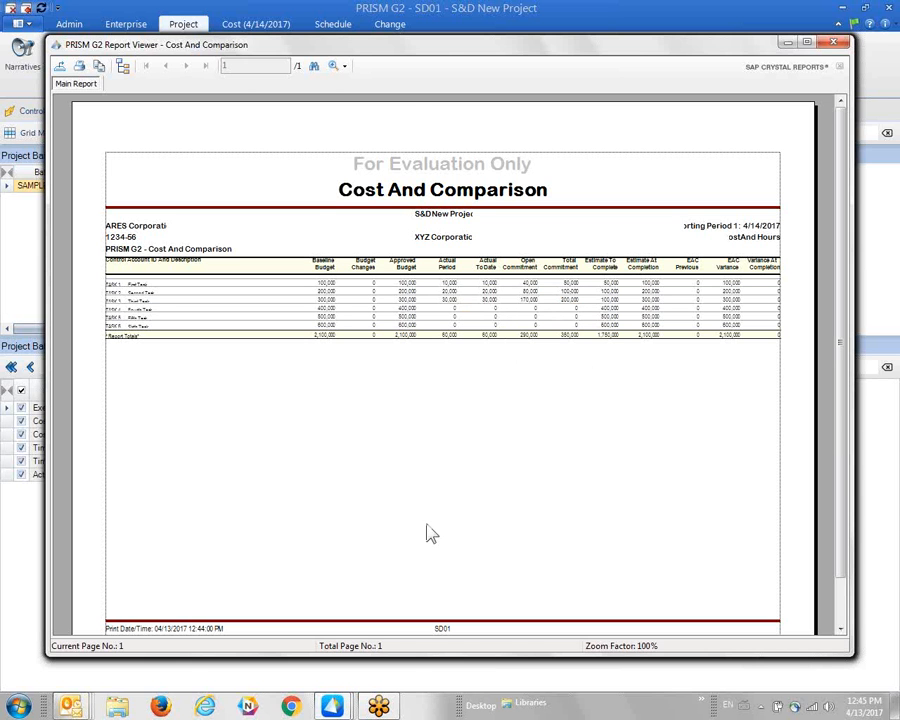
{"action": "left_click", "coordinate": [336, 68]}
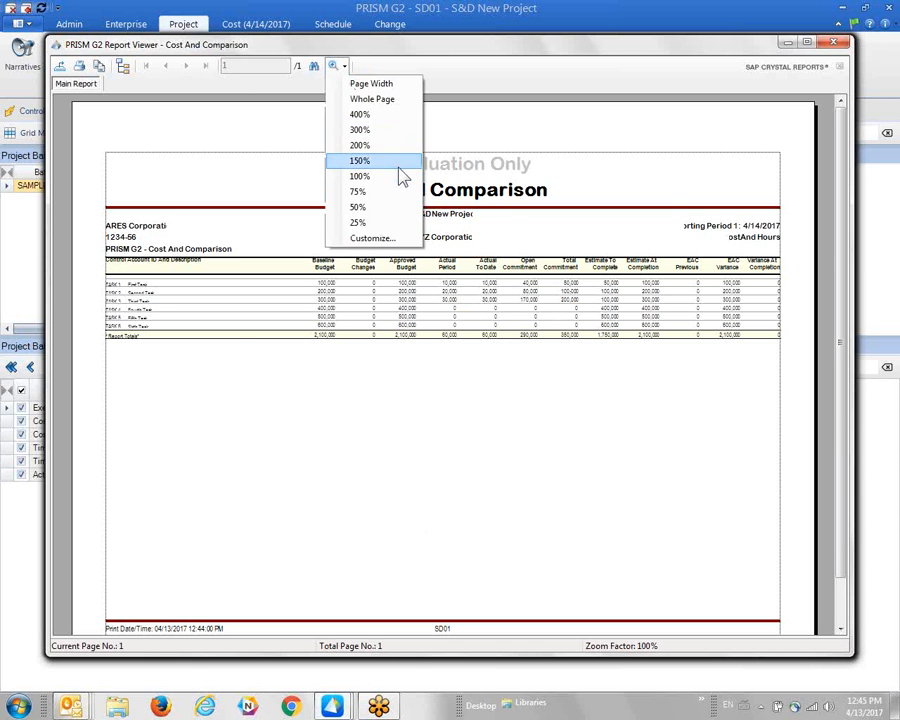
{"action": "left_click", "coordinate": [402, 162]}
{"action": "left_click_drag", "start_coordinate": [537, 630], "coordinate": [548, 677]}
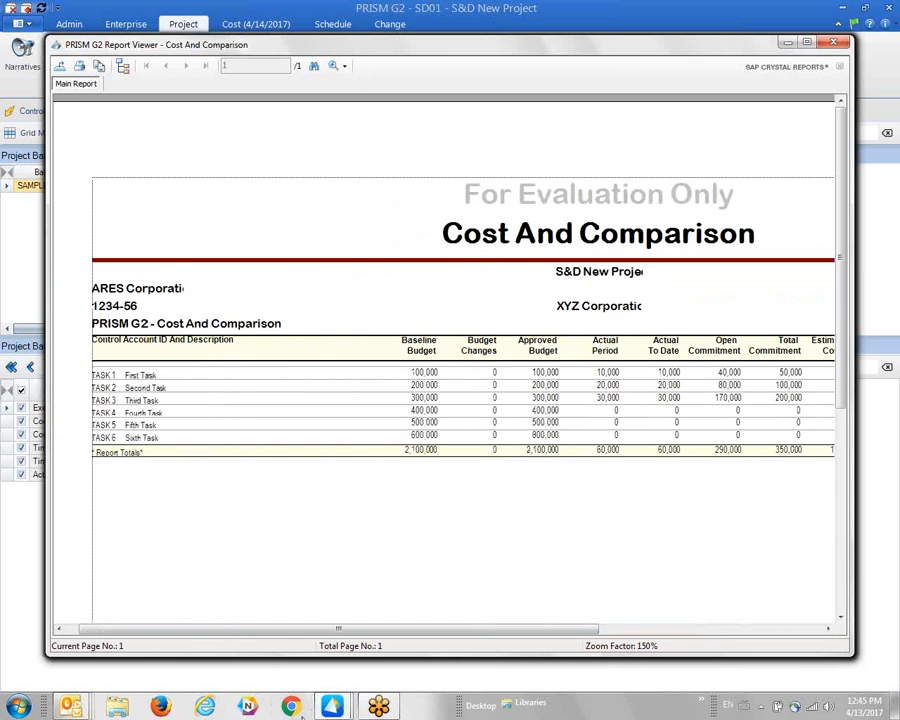
- Examine the schedule and cost performance sections of the Executive Summary report at 150% zoom
{"action": "mouse_move", "coordinate": [332, 706]}
{"action": "left_click", "coordinate": [181, 637]}
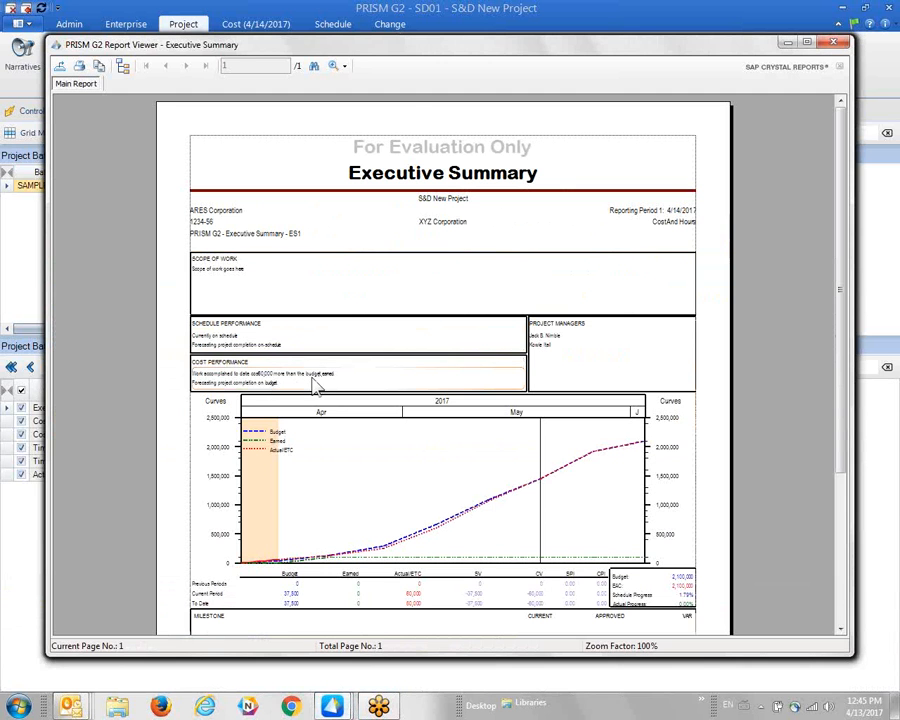
{"action": "left_click", "coordinate": [334, 65]}
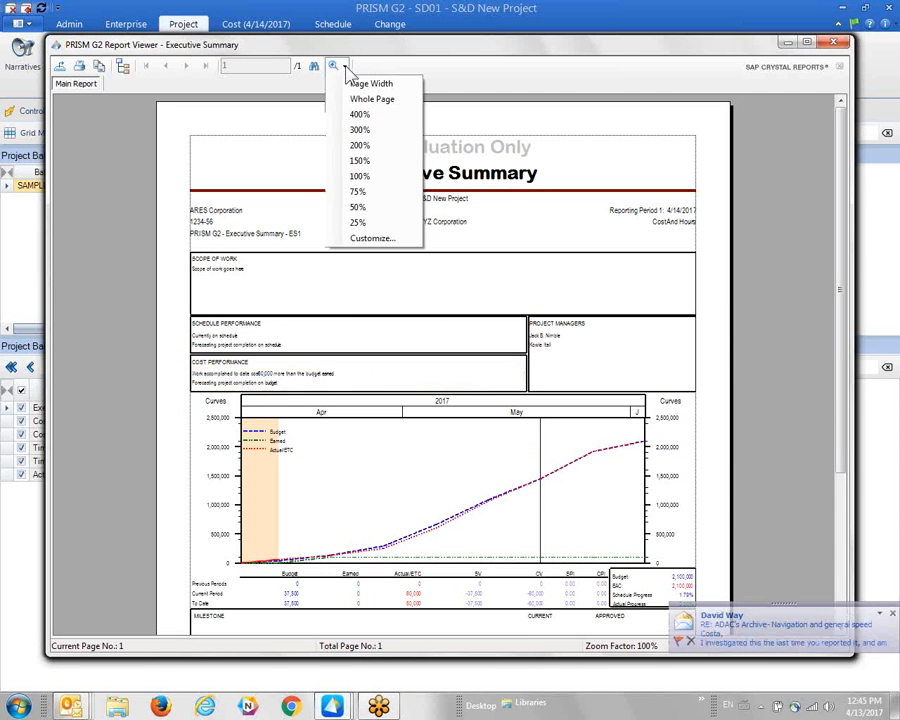
{"action": "left_click", "coordinate": [360, 160]}
{"action": "scroll", "coordinate": [822, 405], "scroll_direction": "down", "scroll_amount": 3}
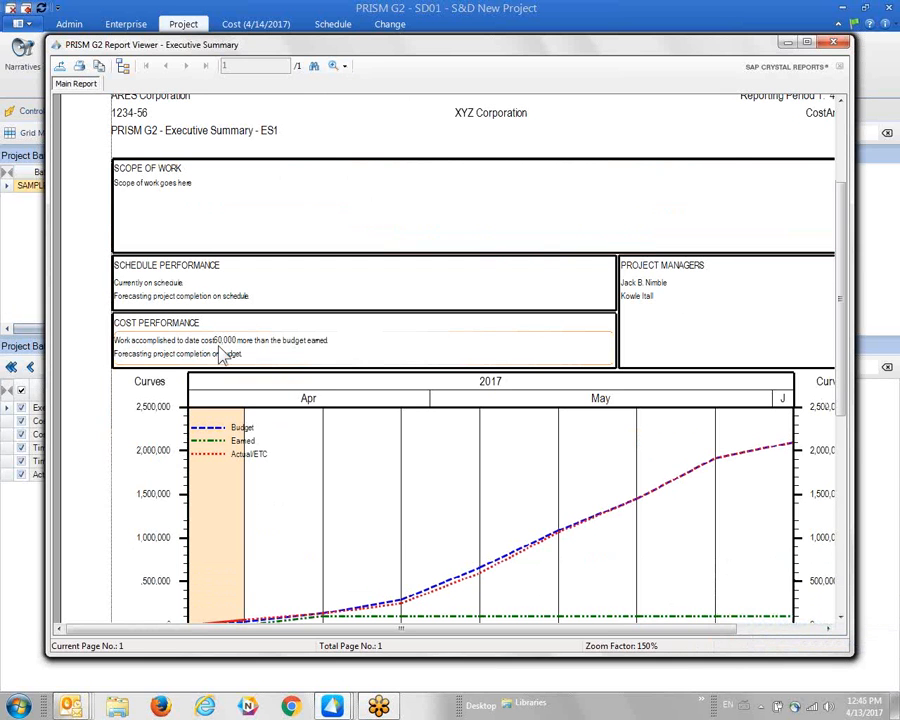
- Close all six report previews and return to the project batch
{"action": "left_click", "coordinate": [834, 43]}
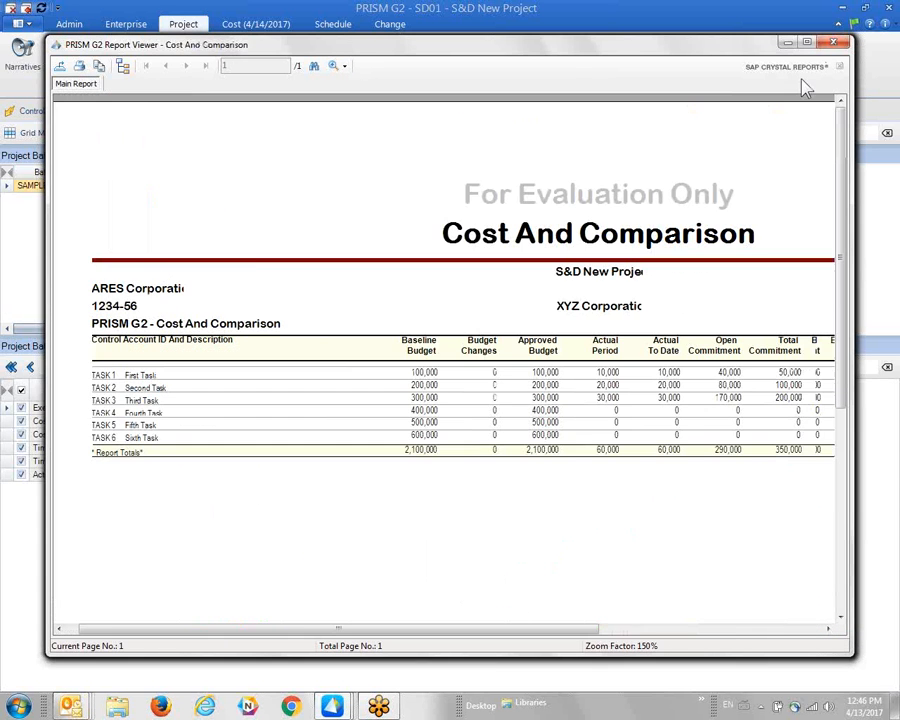
{"action": "left_click", "coordinate": [835, 45]}
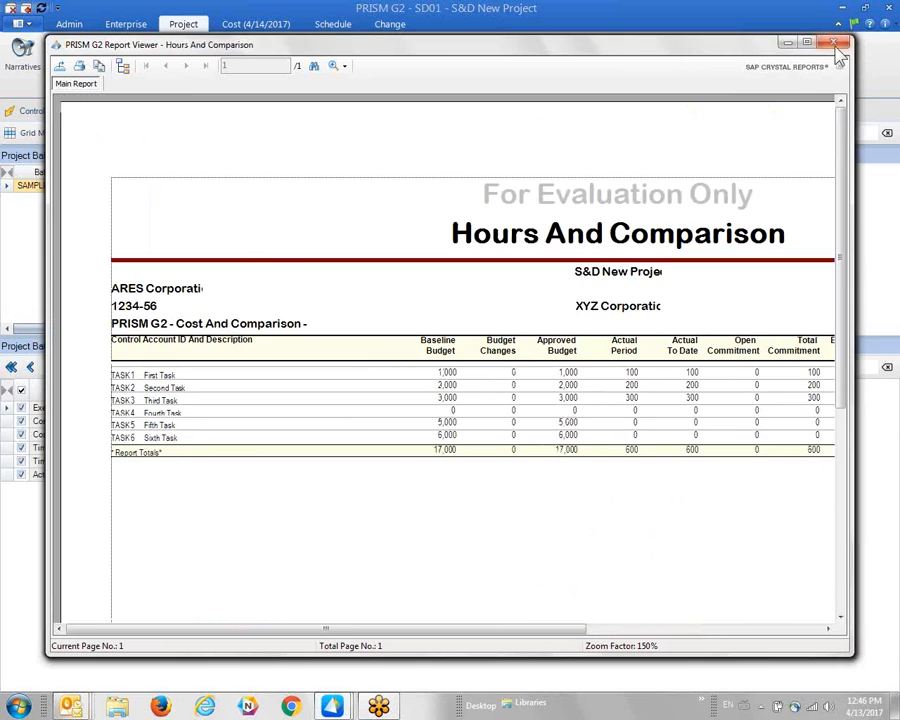
{"action": "left_click", "coordinate": [836, 44]}
{"action": "left_click", "coordinate": [836, 44]}
{"action": "left_click", "coordinate": [836, 44]}
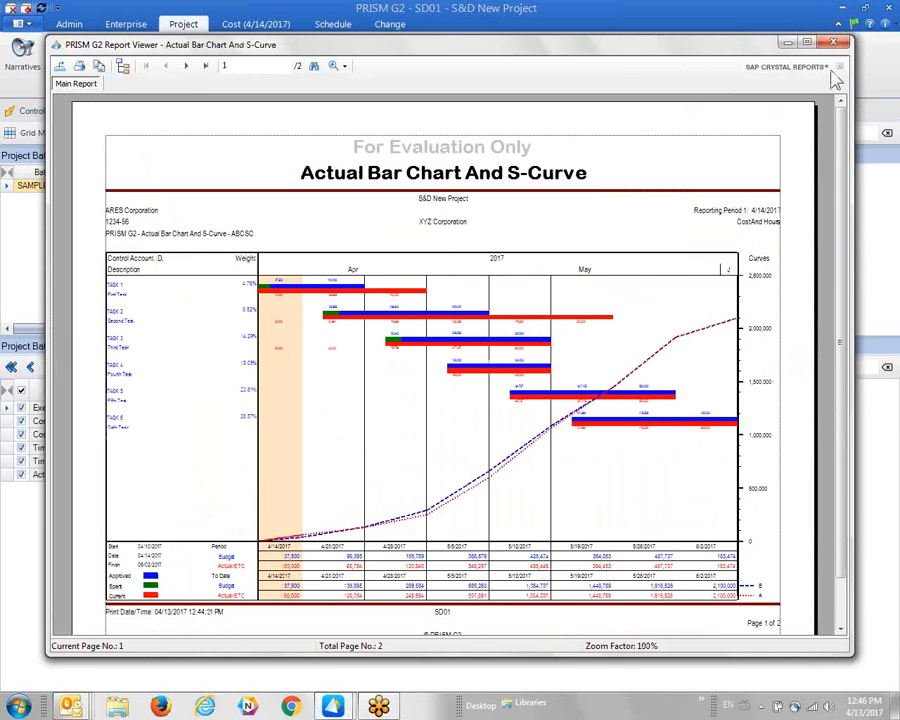
{"action": "left_click", "coordinate": [838, 17]}
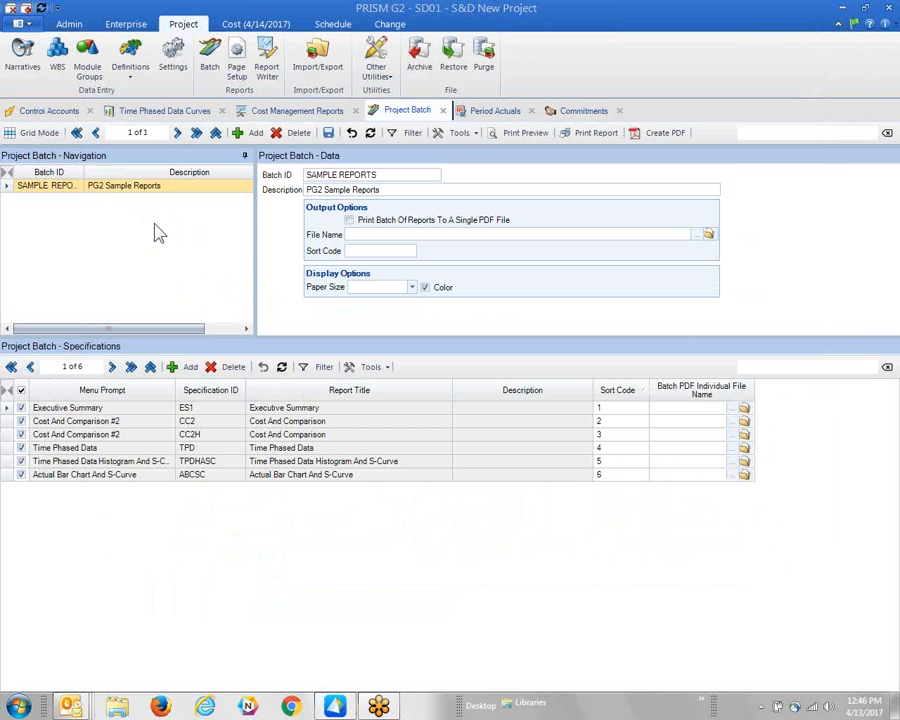
- Check the available percent complete methods for TASK 1 in the control accounts, keeping MAN
{"action": "left_click", "coordinate": [47, 110]}
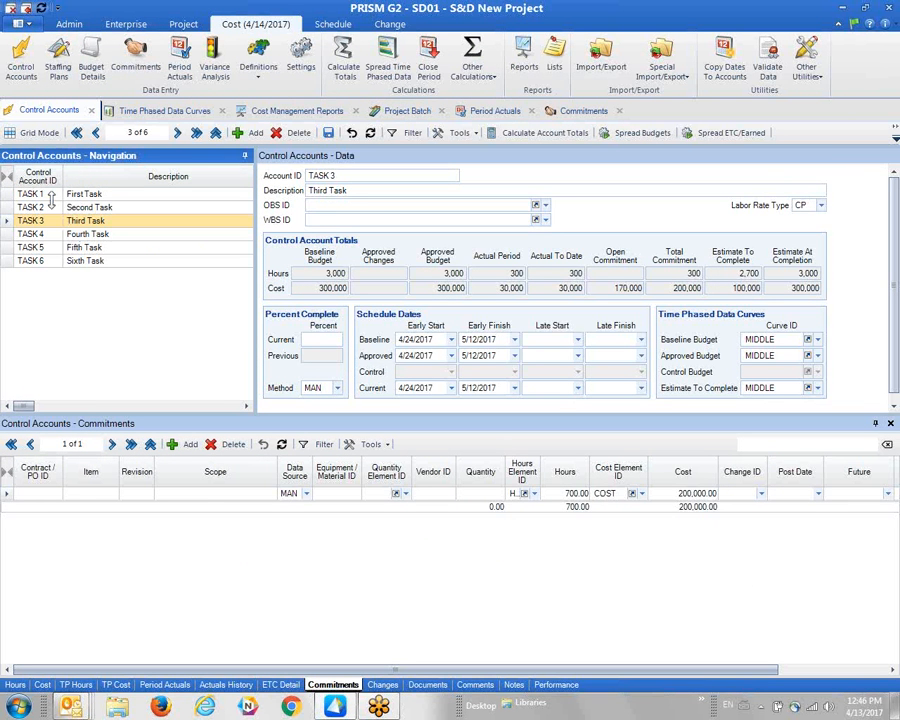
{"action": "left_click", "coordinate": [54, 195]}
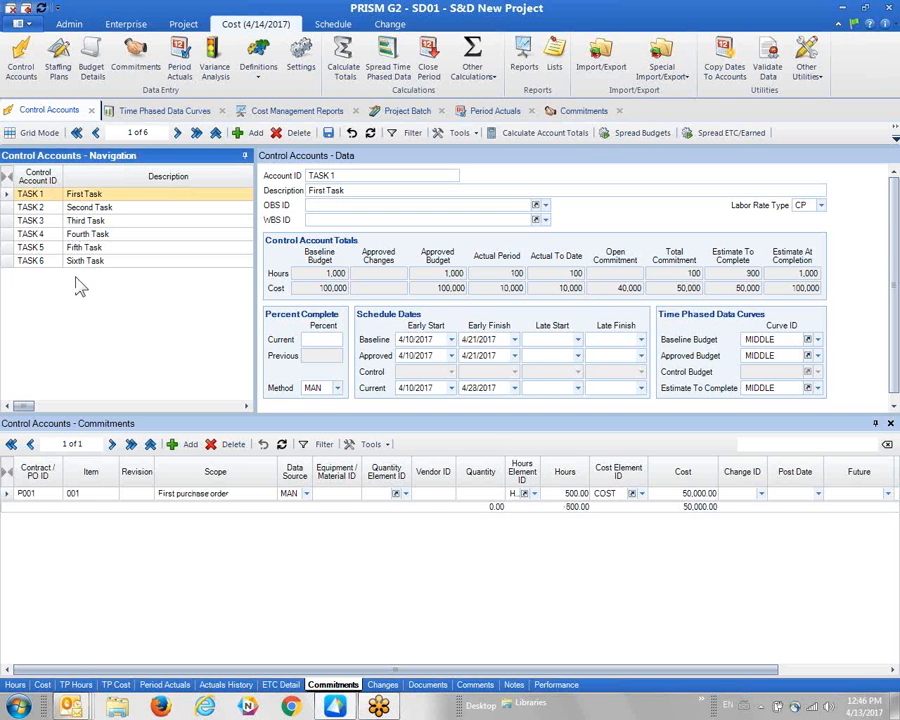
{"action": "left_click", "coordinate": [338, 389]}
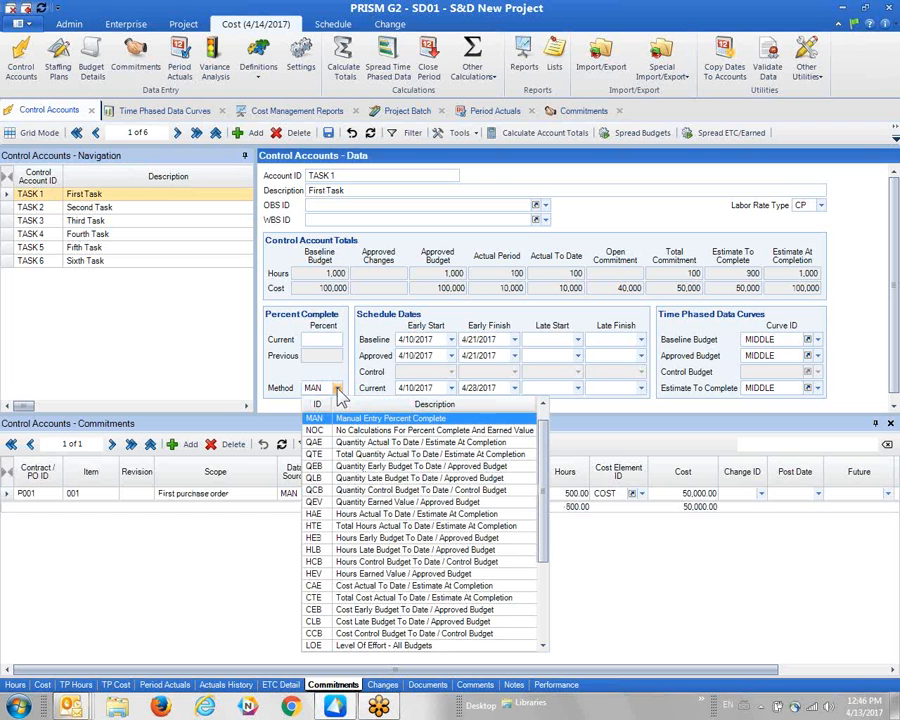
{"action": "left_click", "coordinate": [338, 389]}
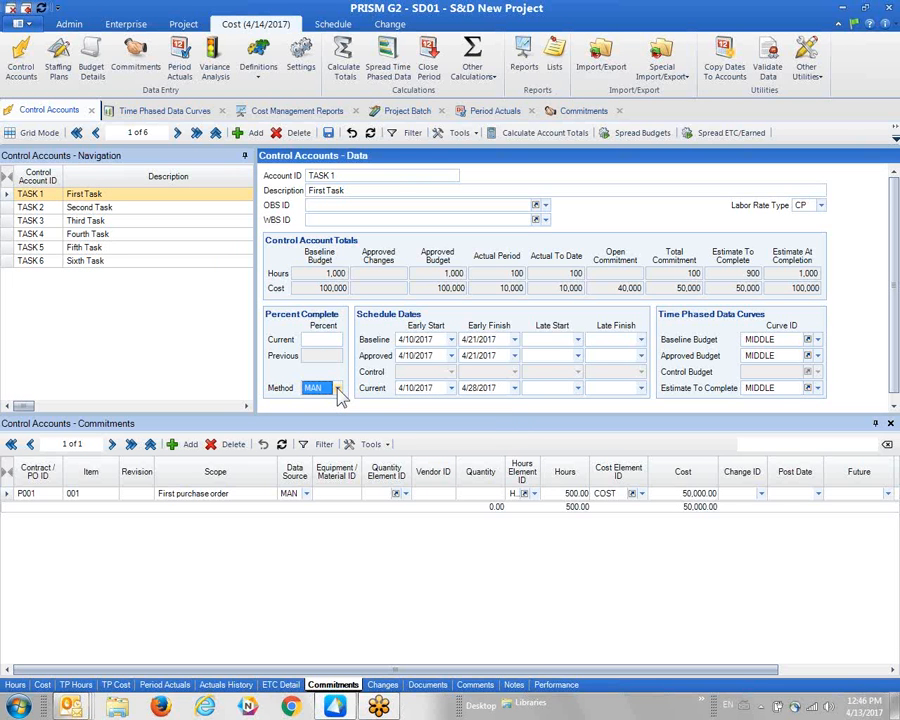
- Set TASK 1's current percent complete to 20, recalculate the account totals, and show its time phased cost
{"action": "left_click", "coordinate": [312, 340]}
{"action": "type", "text": "20"}
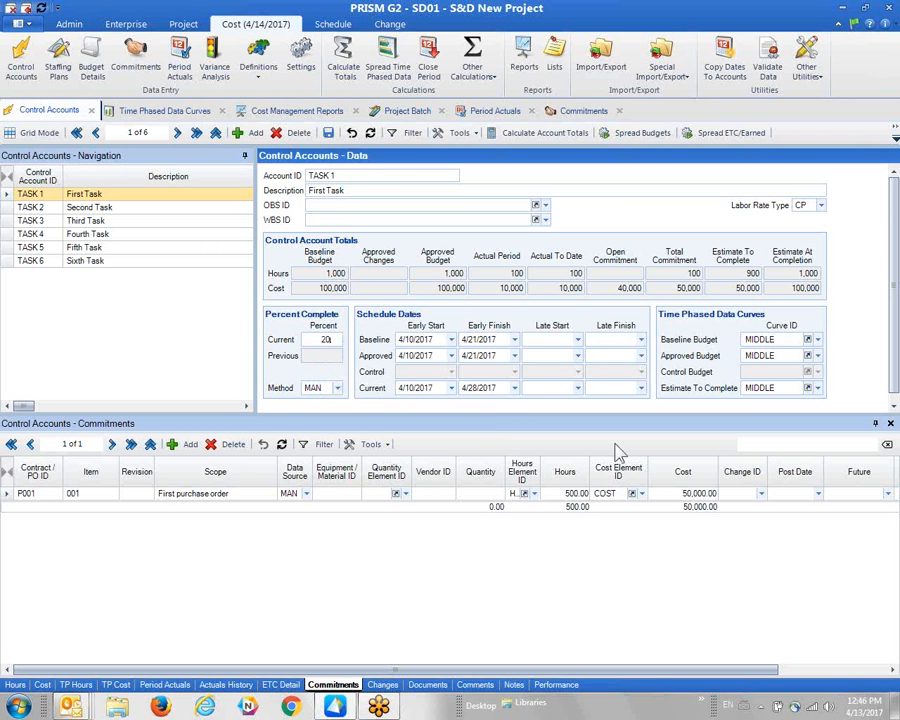
{"action": "key", "text": "Tab"}
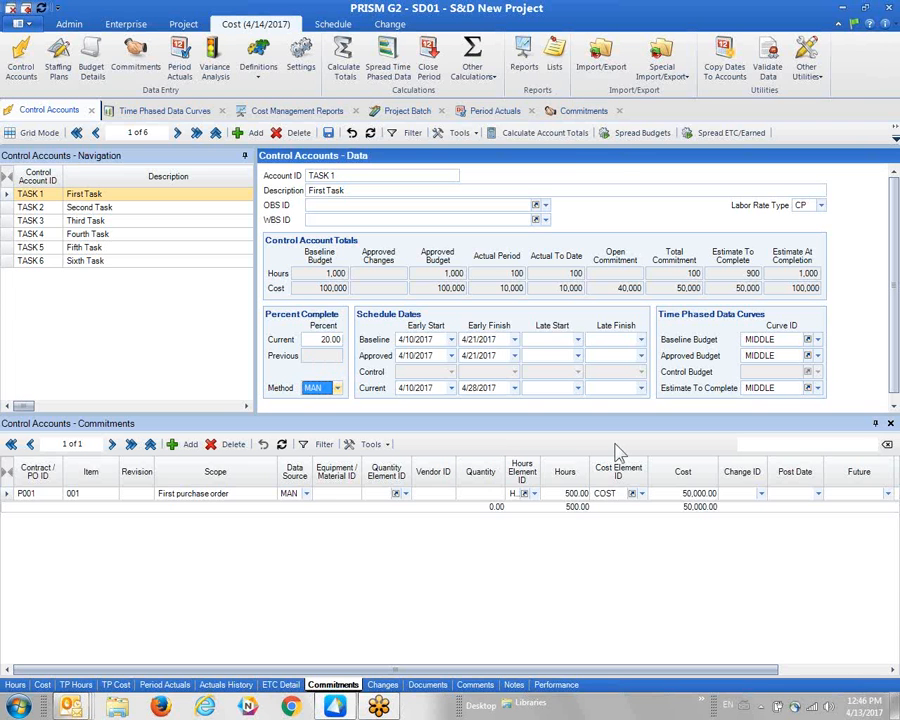
{"action": "left_click", "coordinate": [565, 133]}
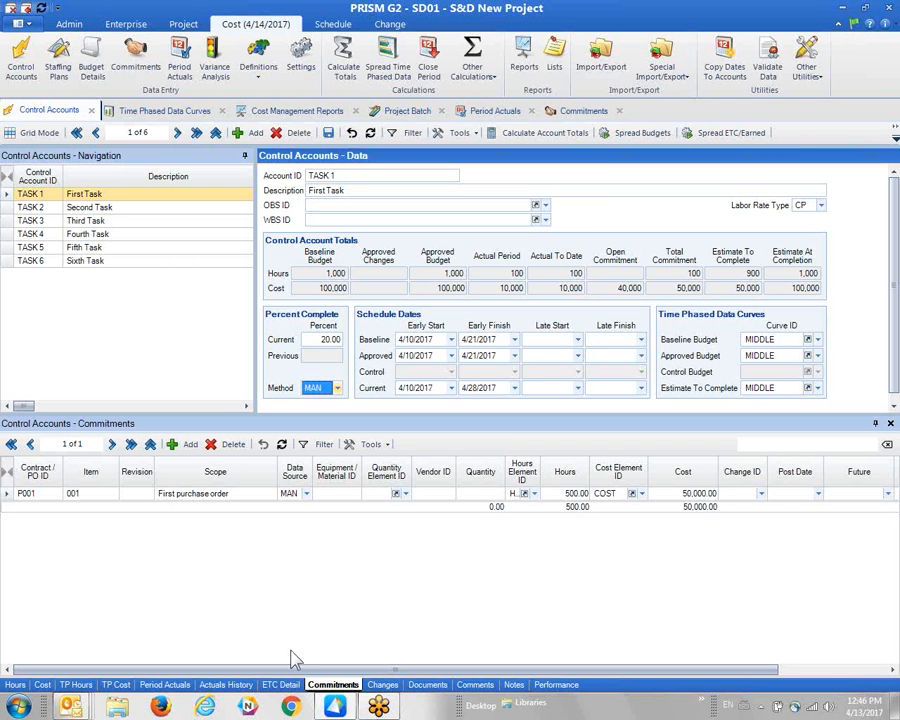
{"action": "left_click", "coordinate": [117, 685]}
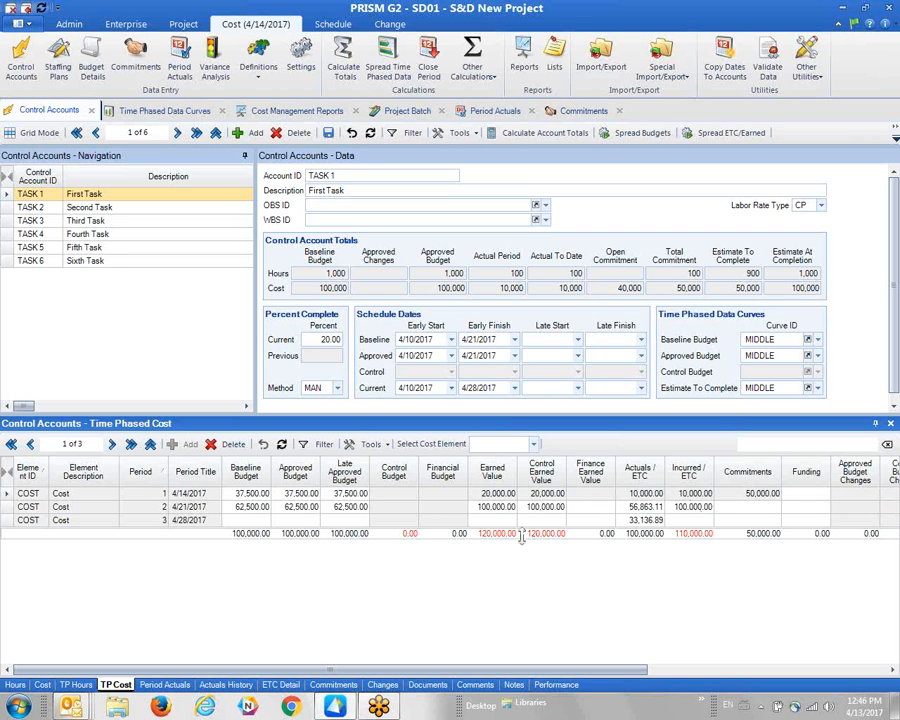
- Set TASK 2's percent complete method to HAE, recalculate its account totals, and compare its time phased cost with TASK 1
{"action": "left_click", "coordinate": [50, 209]}
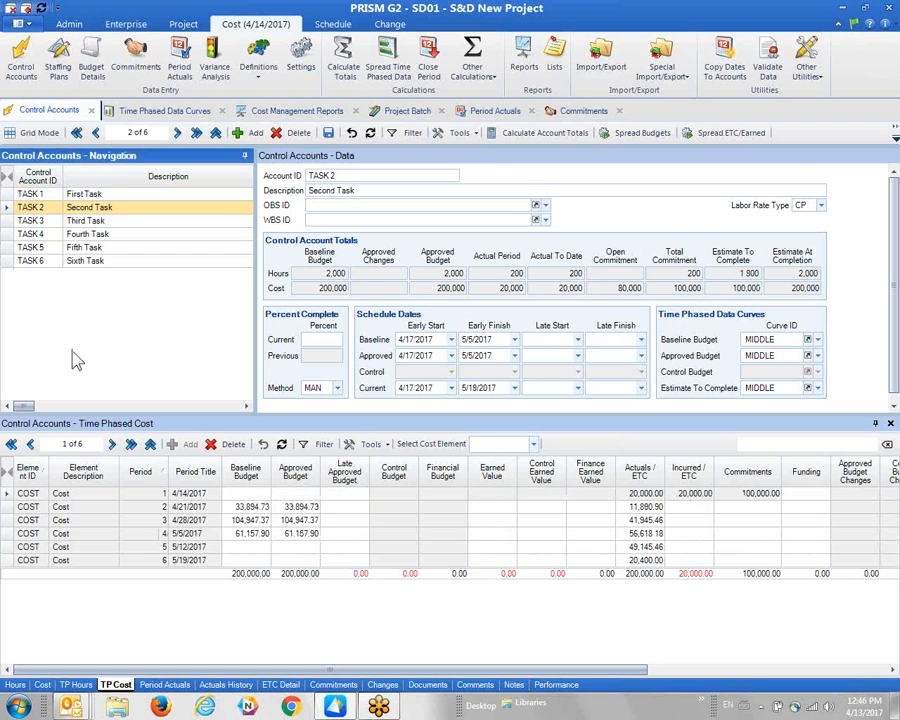
{"action": "left_click", "coordinate": [339, 390]}
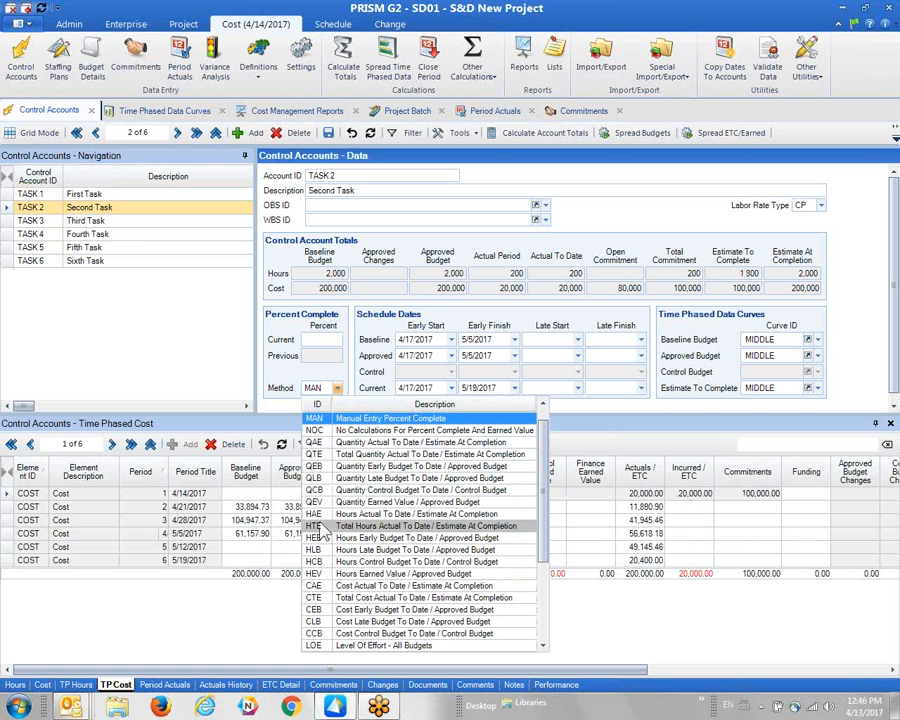
{"action": "left_click", "coordinate": [425, 514]}
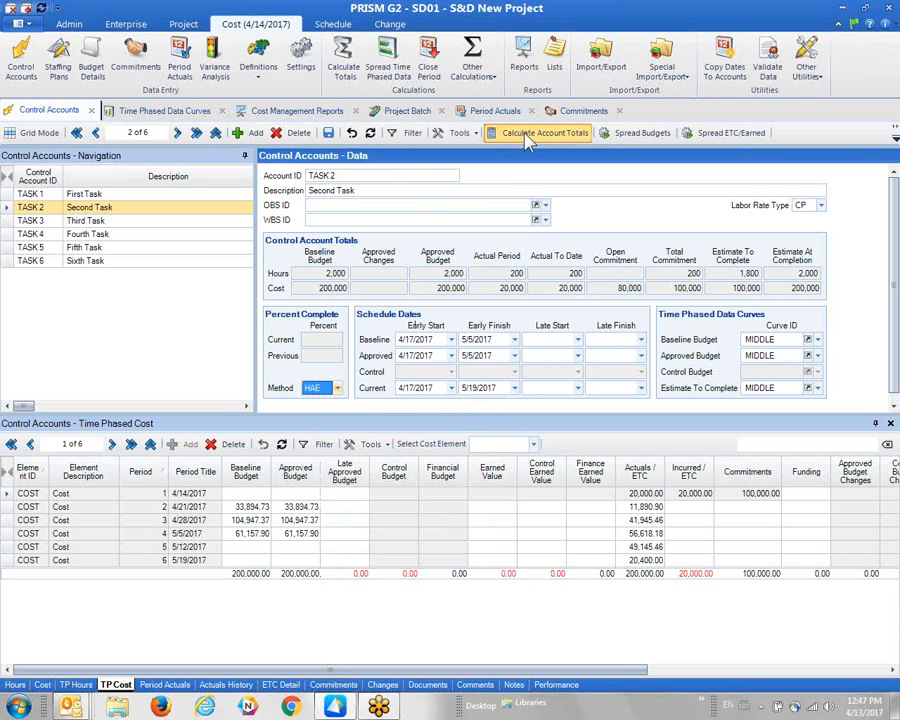
{"action": "left_click", "coordinate": [522, 133]}
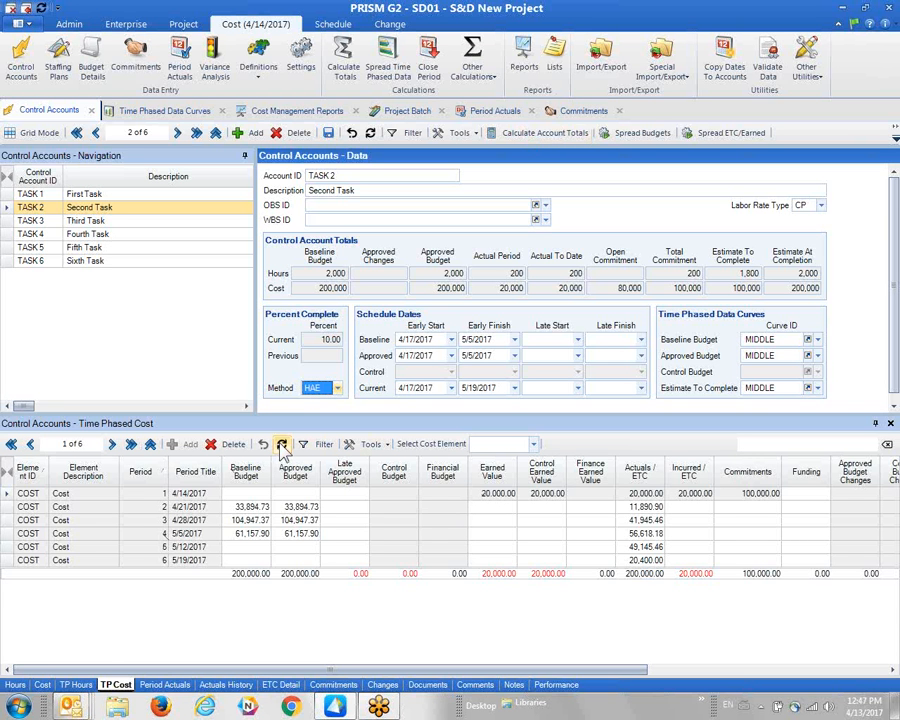
{"action": "left_click", "coordinate": [53, 193]}
{"action": "left_click", "coordinate": [53, 207]}
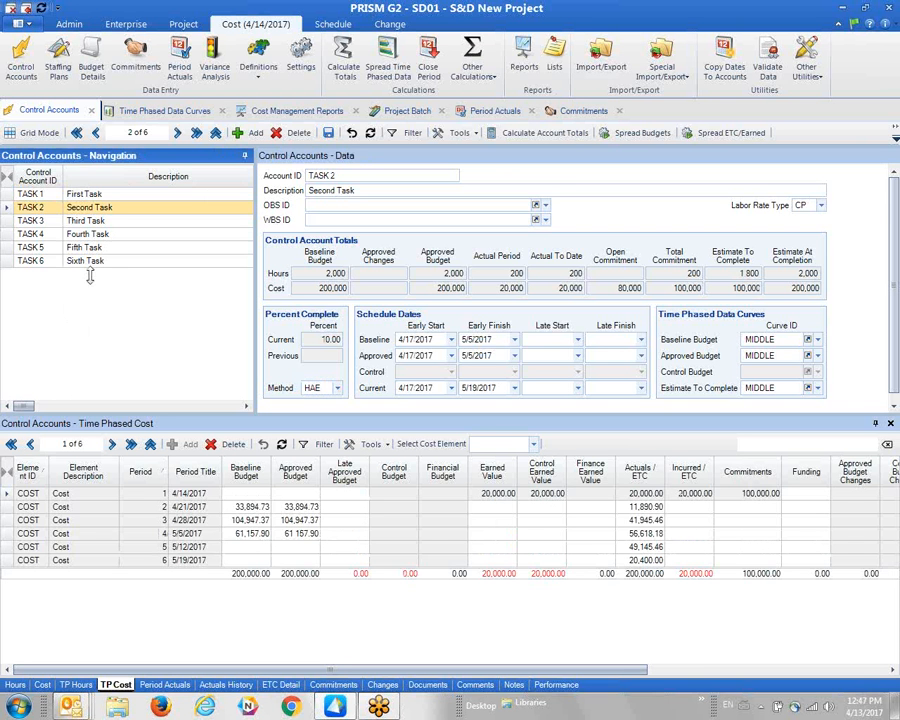
{"action": "left_click", "coordinate": [40, 193]}
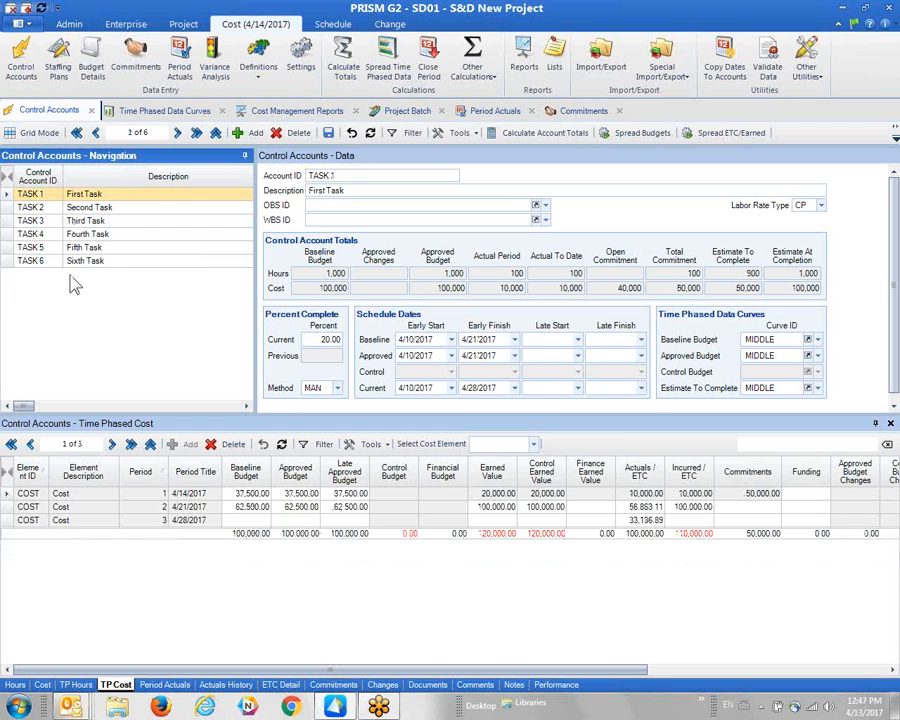